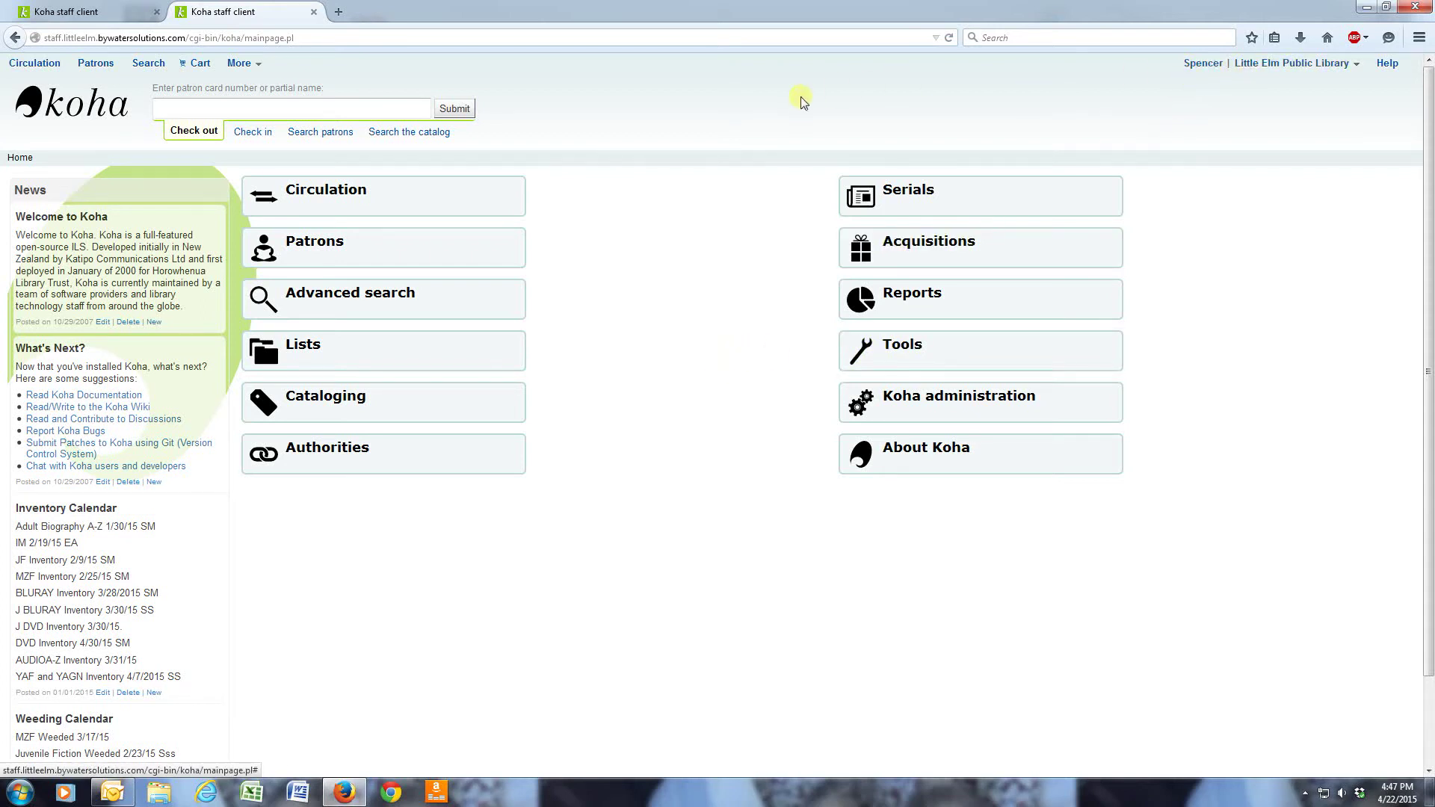
Step: Launch Excel, then go to the Reports page in the Koha staff client
{"action": "left_click", "coordinate": [245, 797]}
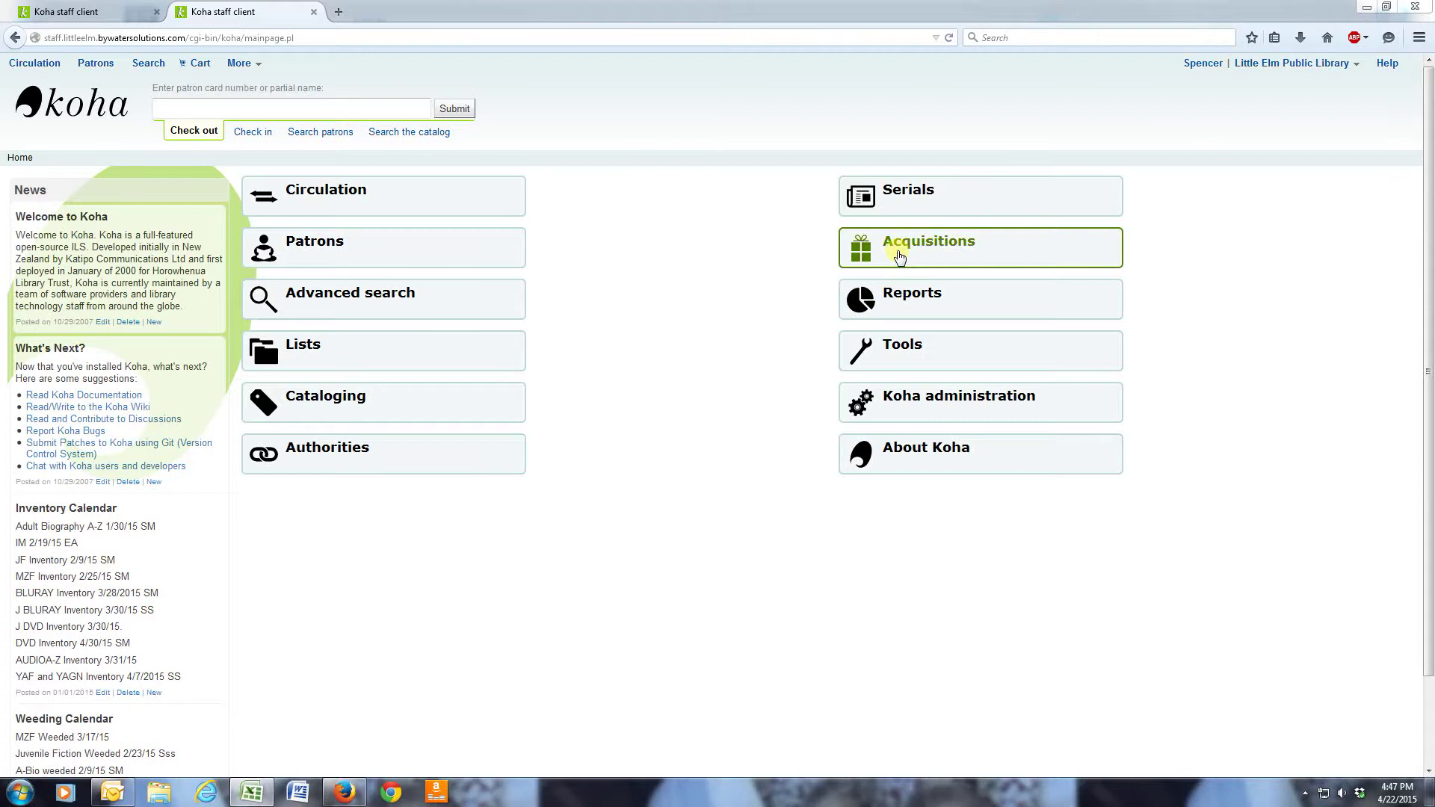
{"action": "left_click", "coordinate": [894, 298]}
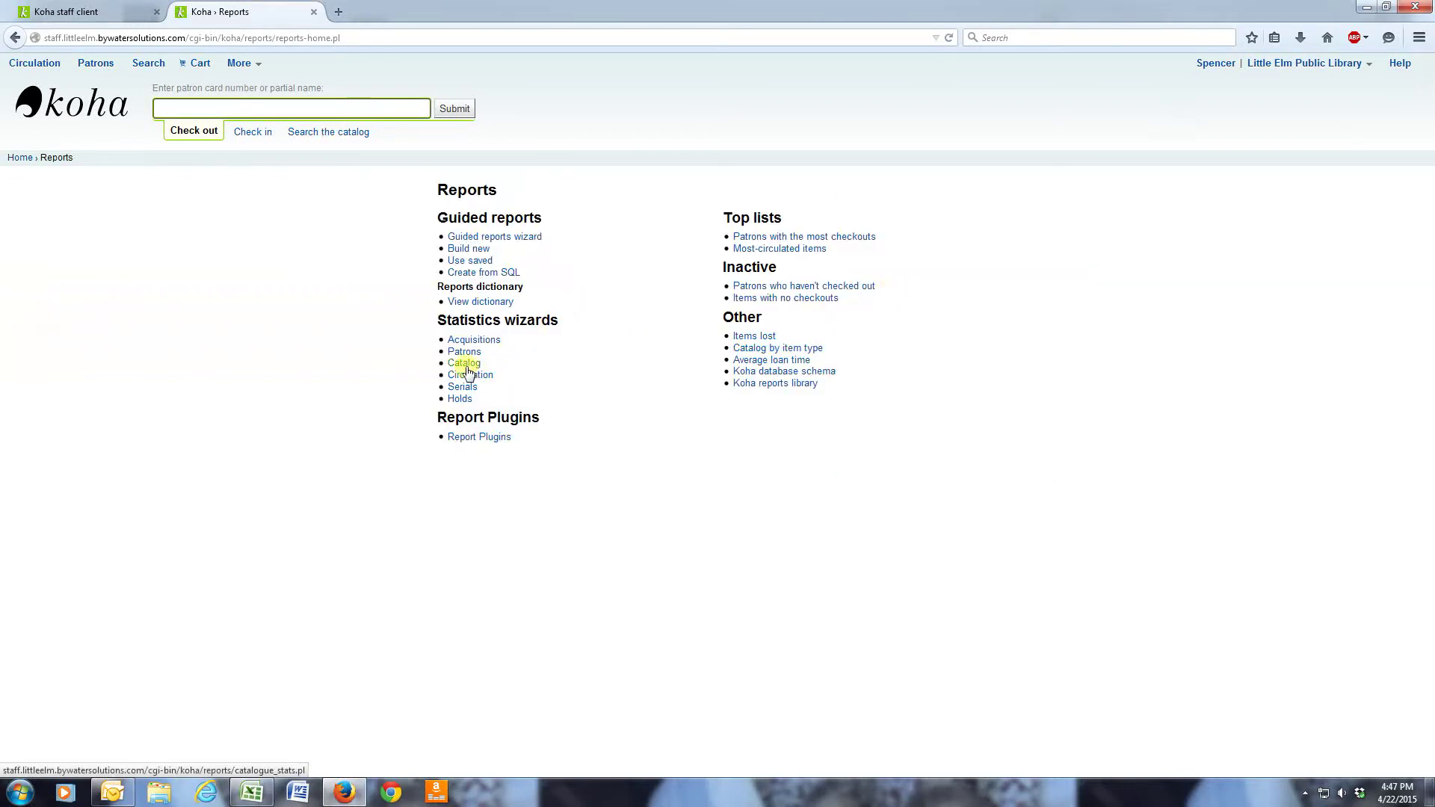
Step: Run the Catalog statistics wizard with Shelving location as rows and open Export.csv in Excel
{"action": "left_click", "coordinate": [467, 366]}
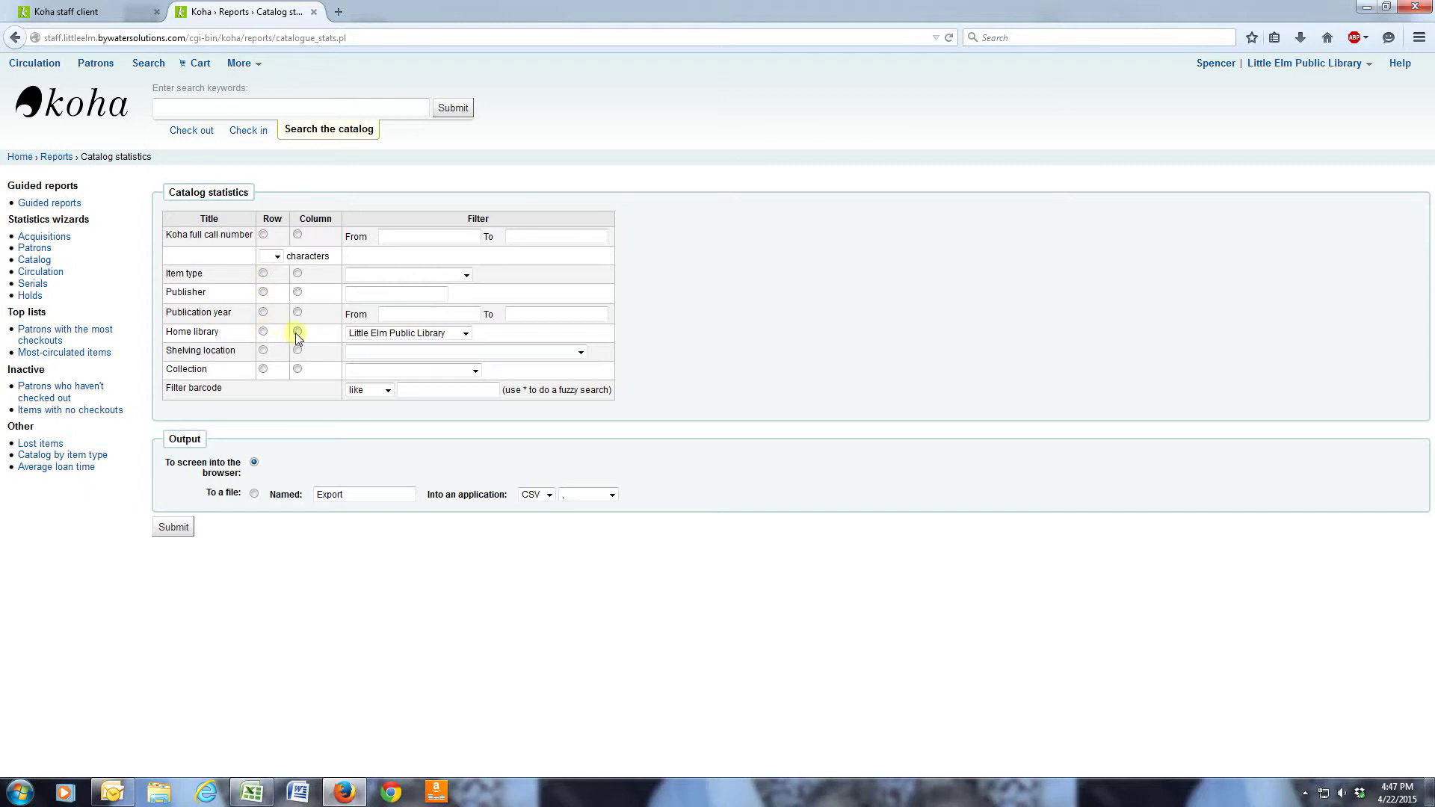
{"action": "left_click", "coordinate": [265, 350]}
{"action": "left_click", "coordinate": [170, 528]}
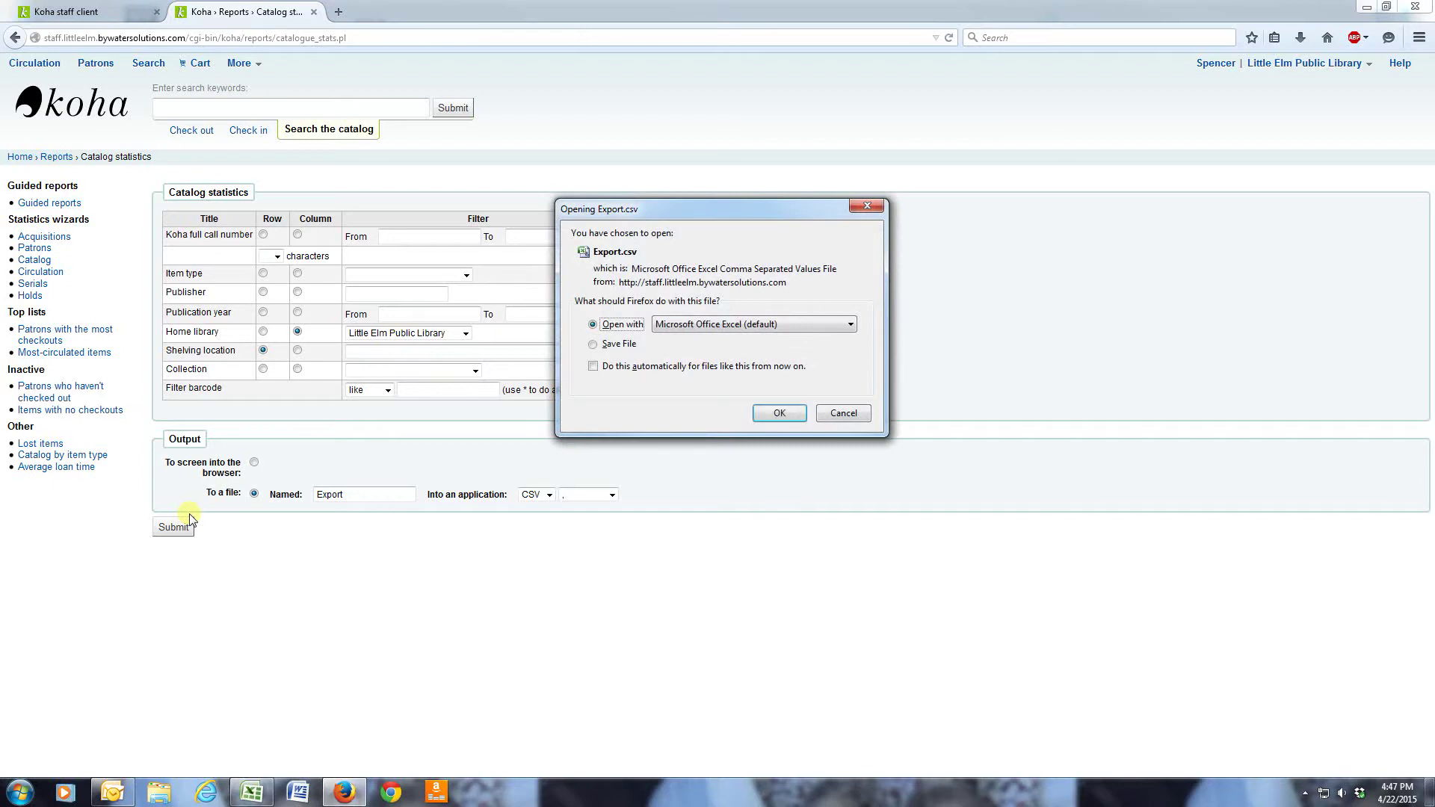
{"action": "left_click", "coordinate": [779, 413]}
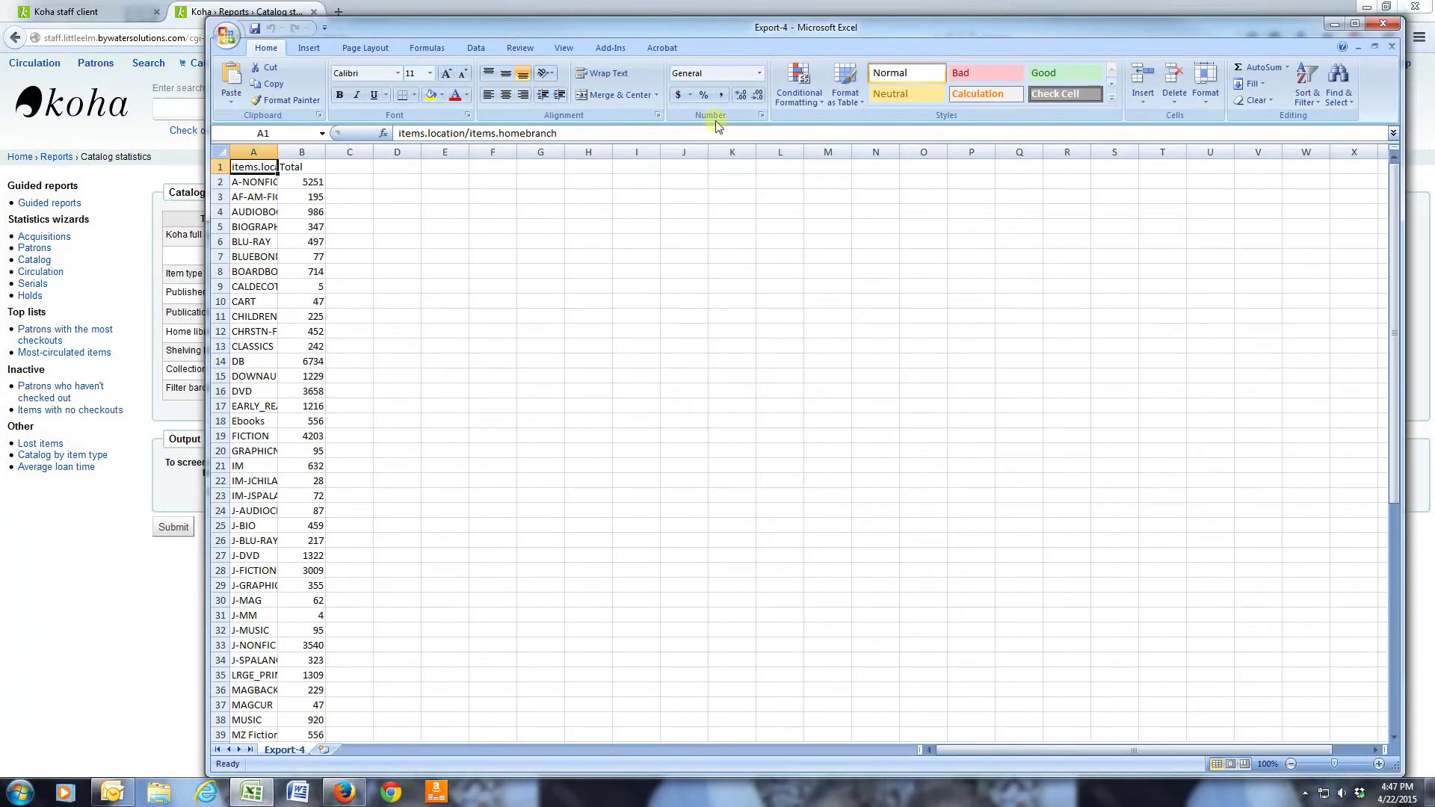
Step: Maximize Excel and widen column A so full location names show
{"action": "left_click", "coordinate": [1355, 23]}
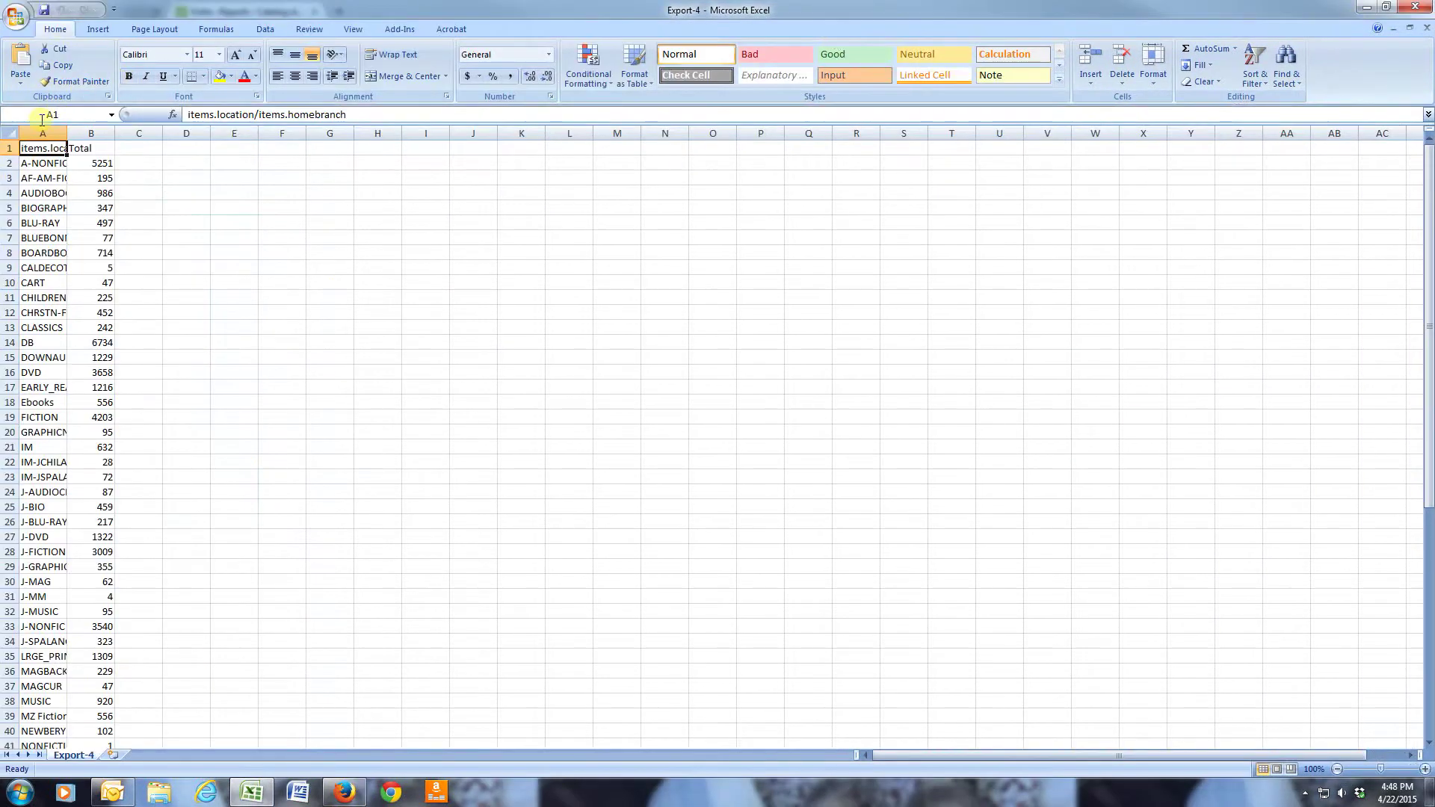
{"action": "left_click", "coordinate": [9, 129]}
{"action": "left_click_drag", "start_coordinate": [67, 134], "coordinate": [196, 138]}
{"action": "left_click", "coordinate": [244, 205]}
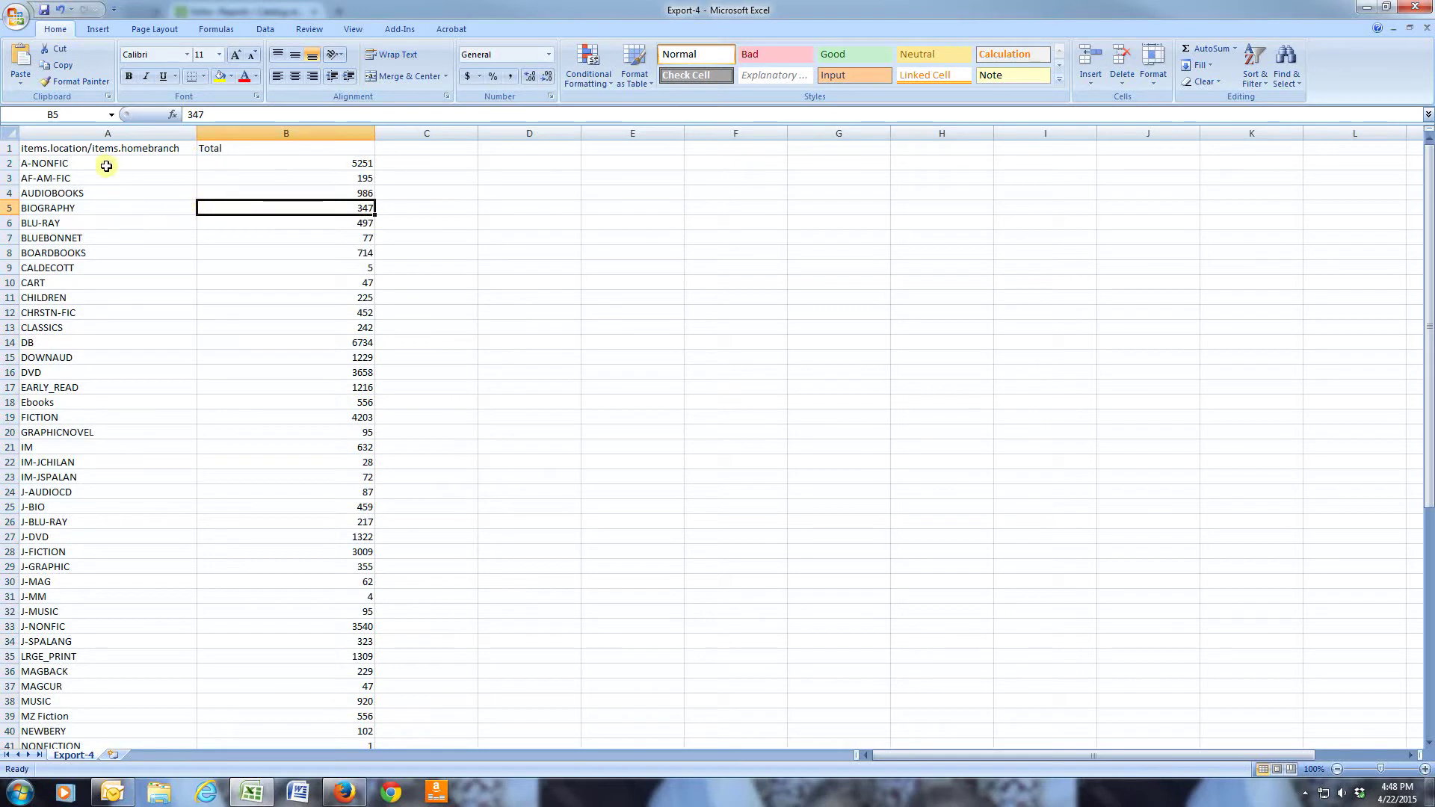
Step: Apply All Borders to the table A1:B65, through the TOTAL row
{"action": "scroll", "coordinate": [75, 419], "scroll_direction": "down", "scroll_amount": 12}
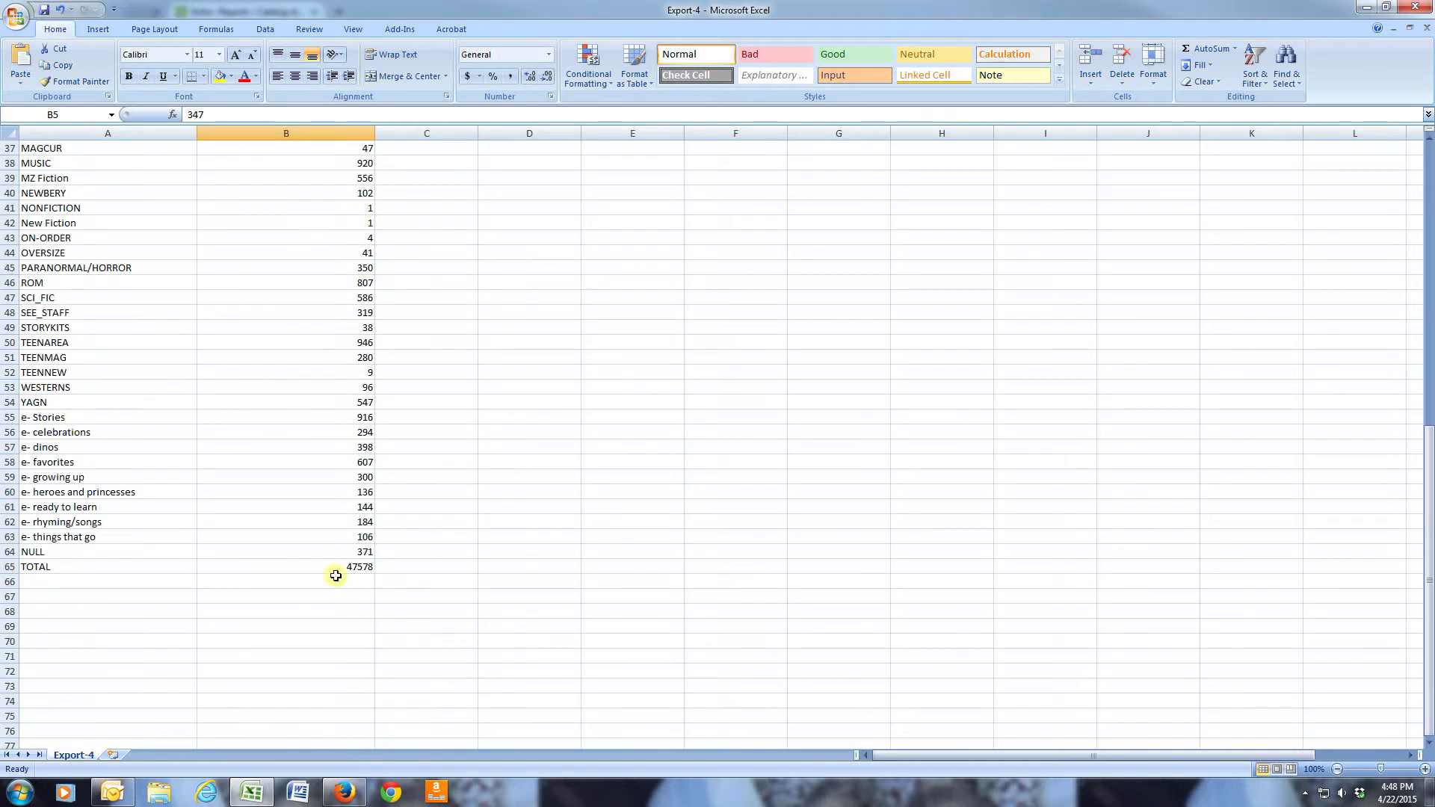
{"action": "left_click", "coordinate": [341, 571]}
{"action": "left_click_drag", "start_coordinate": [344, 568], "coordinate": [112, 148]}
{"action": "left_click", "coordinate": [204, 76]}
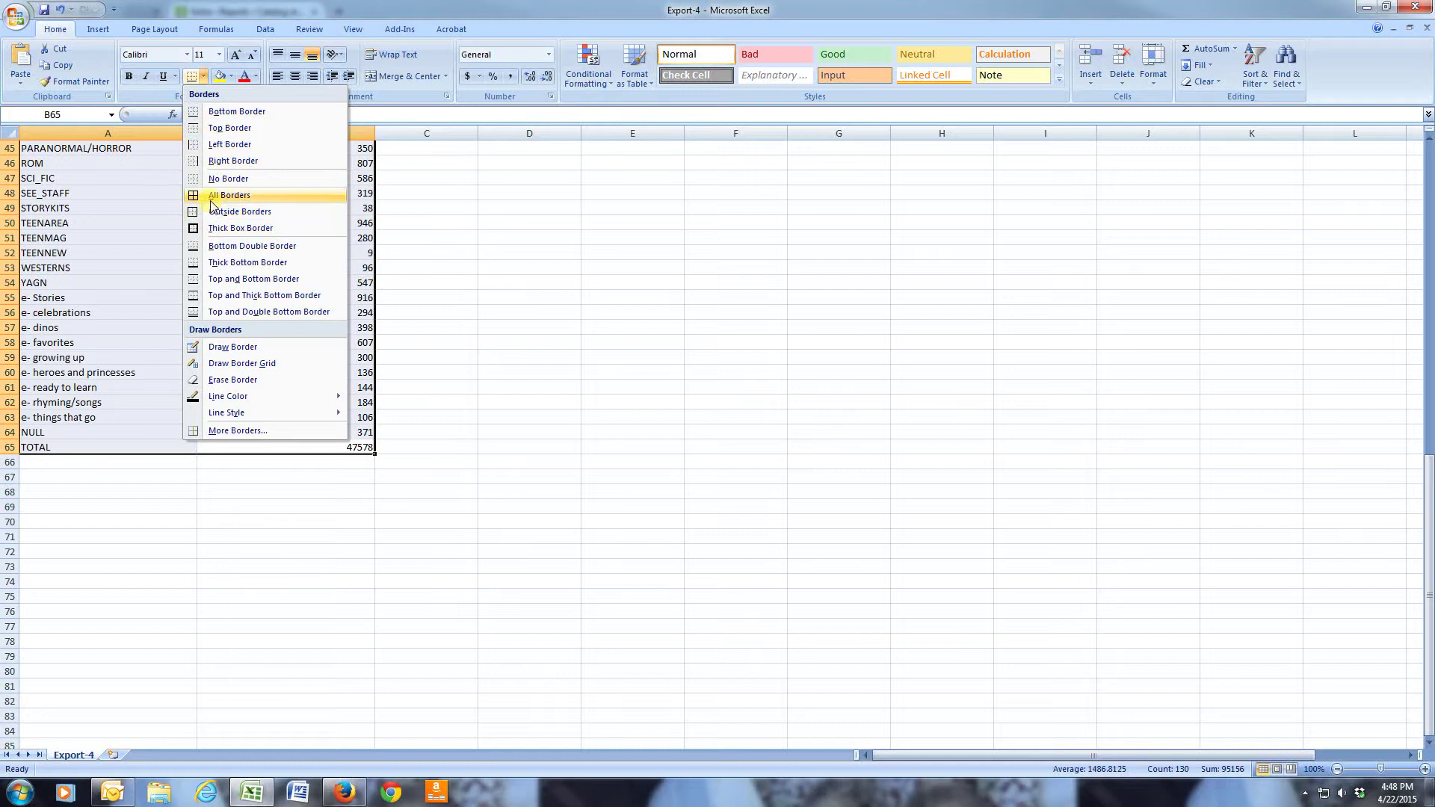
{"action": "left_click", "coordinate": [224, 195]}
{"action": "left_click", "coordinate": [490, 341]}
{"action": "scroll", "coordinate": [543, 599], "scroll_direction": "up", "scroll_amount": 10}
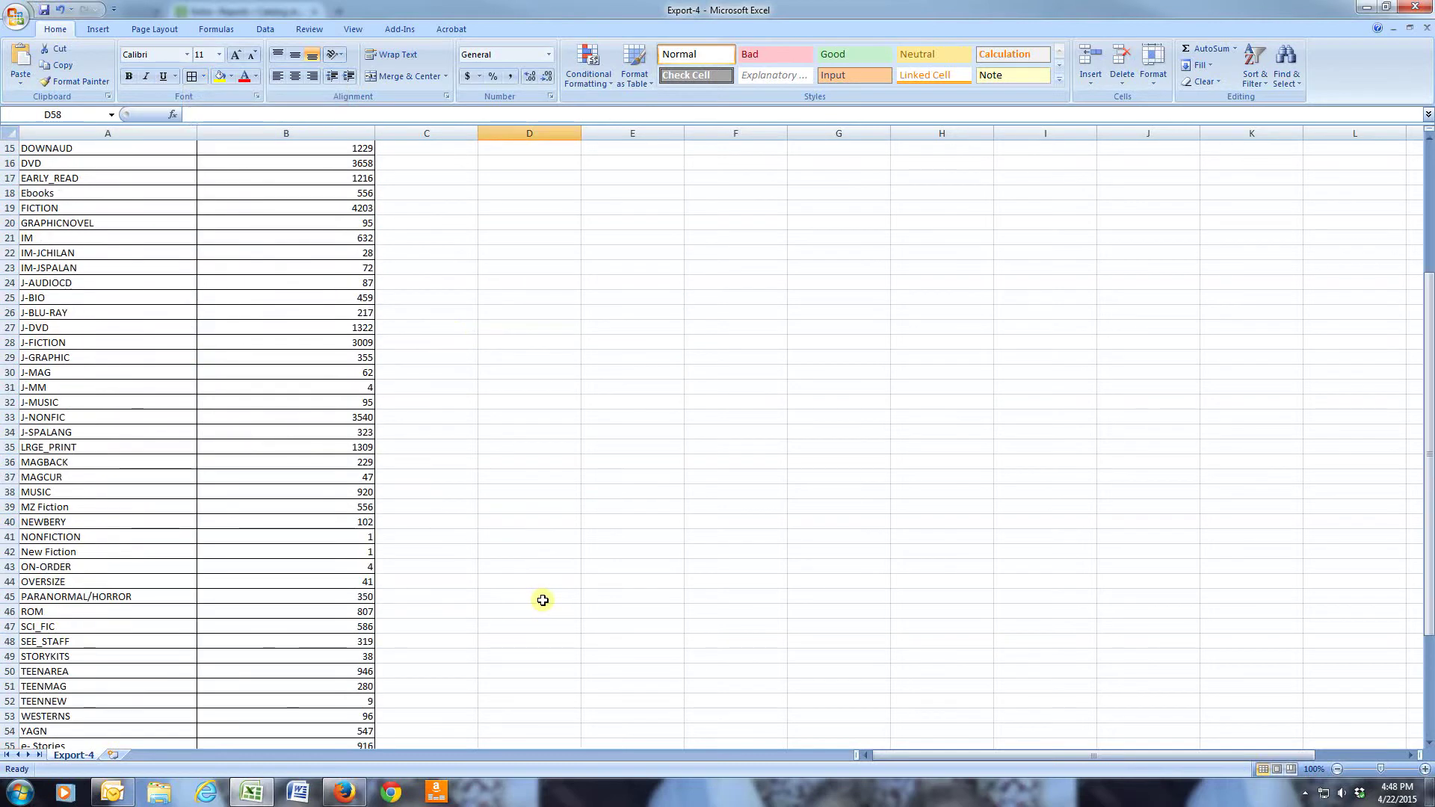
{"action": "scroll", "coordinate": [543, 600], "scroll_direction": "up", "scroll_amount": 5}
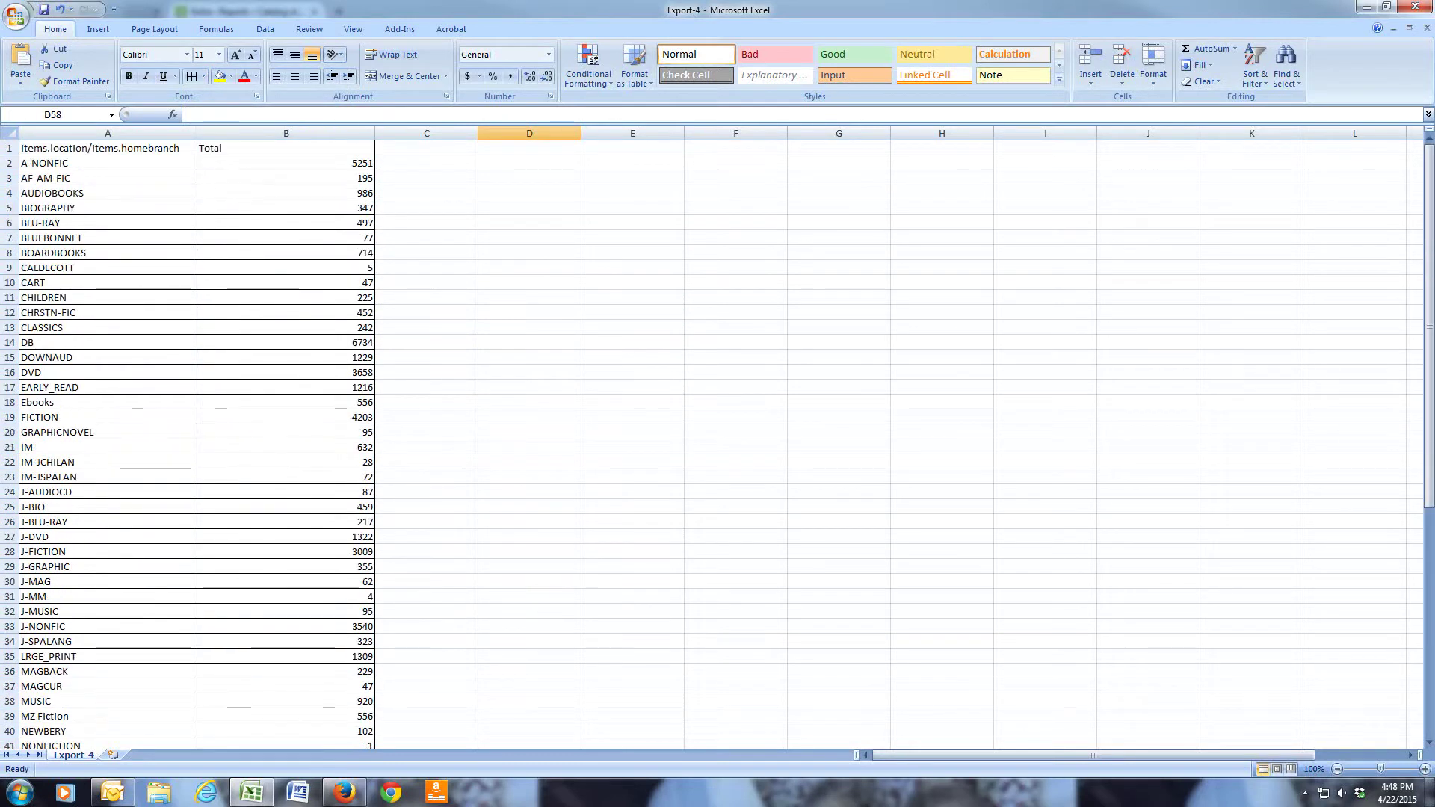
Step: In the Circulation statistics wizard, set type Checkout from 04/01/2014 to 04/01/2015
{"action": "left_click", "coordinate": [1367, 11]}
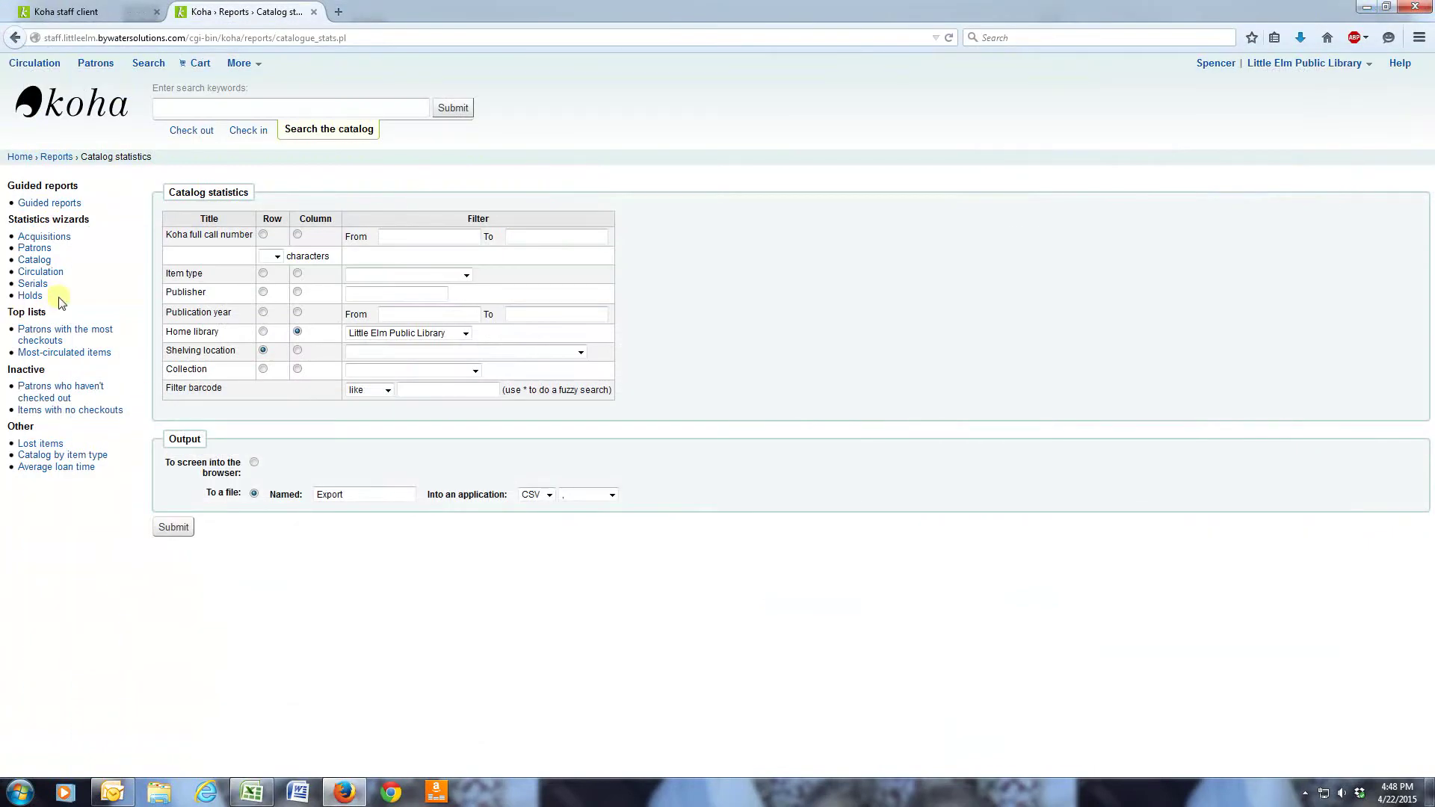
{"action": "left_click", "coordinate": [38, 275]}
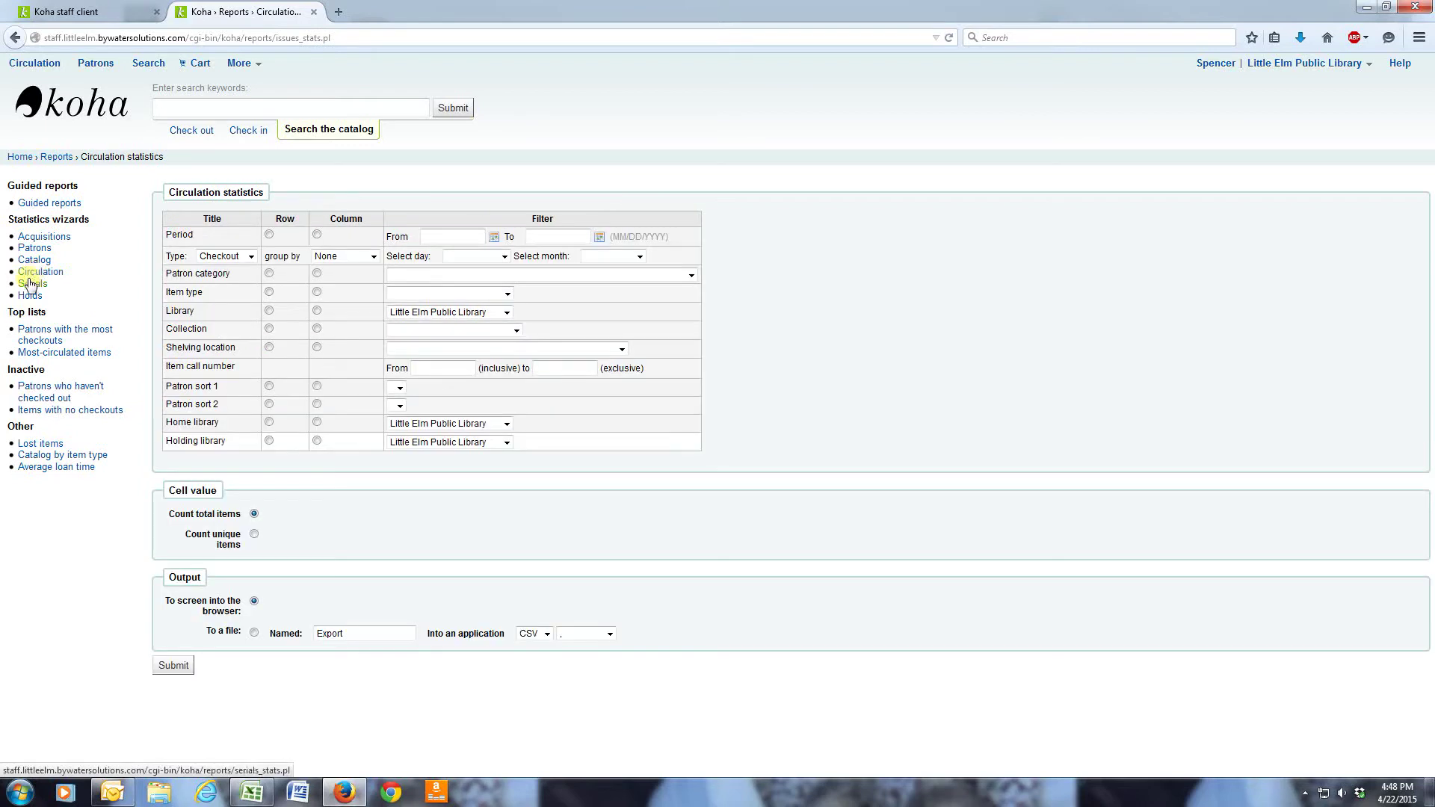
{"action": "left_click", "coordinate": [251, 256]}
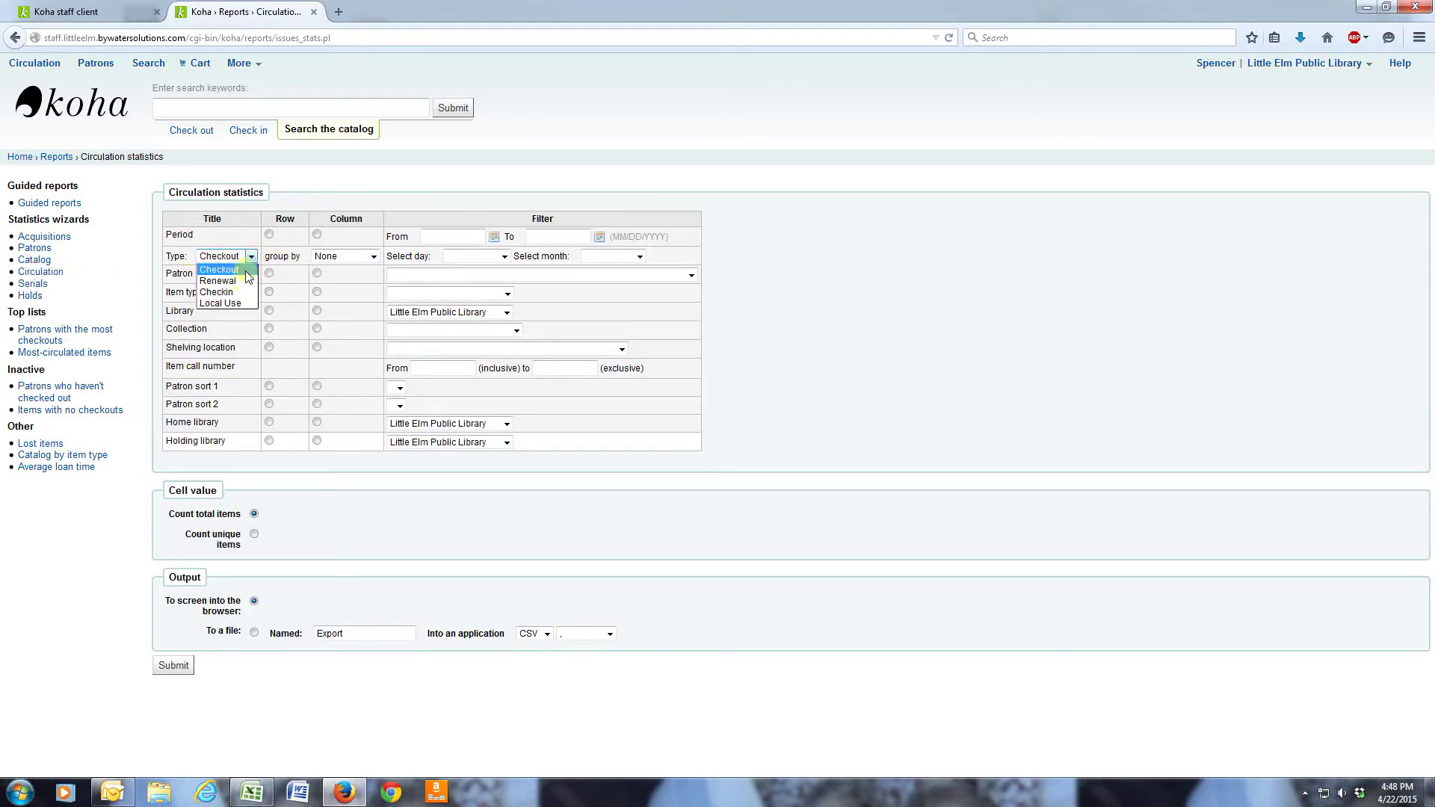
{"action": "left_click", "coordinate": [224, 269]}
{"action": "left_click", "coordinate": [448, 236]}
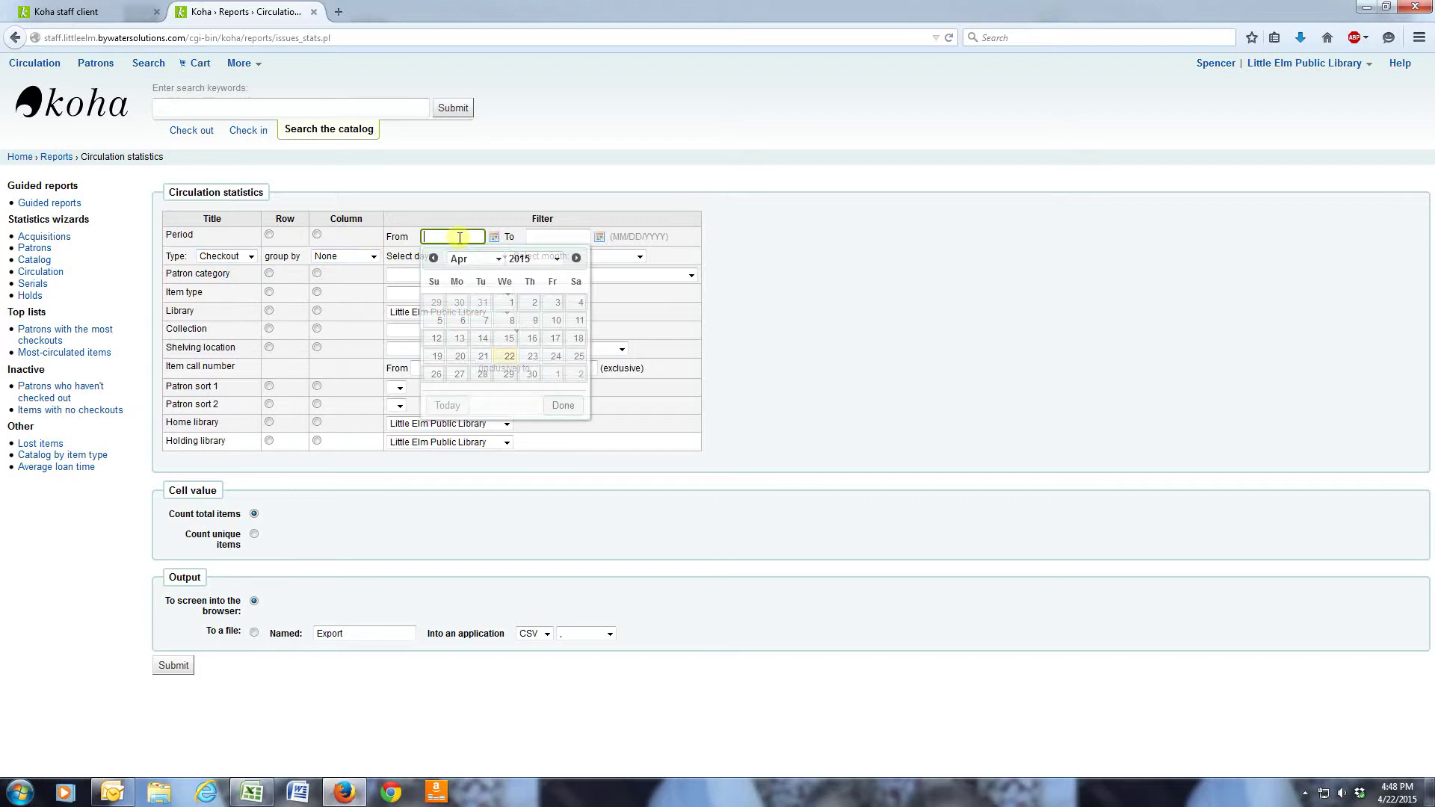
{"action": "left_click", "coordinate": [556, 259]}
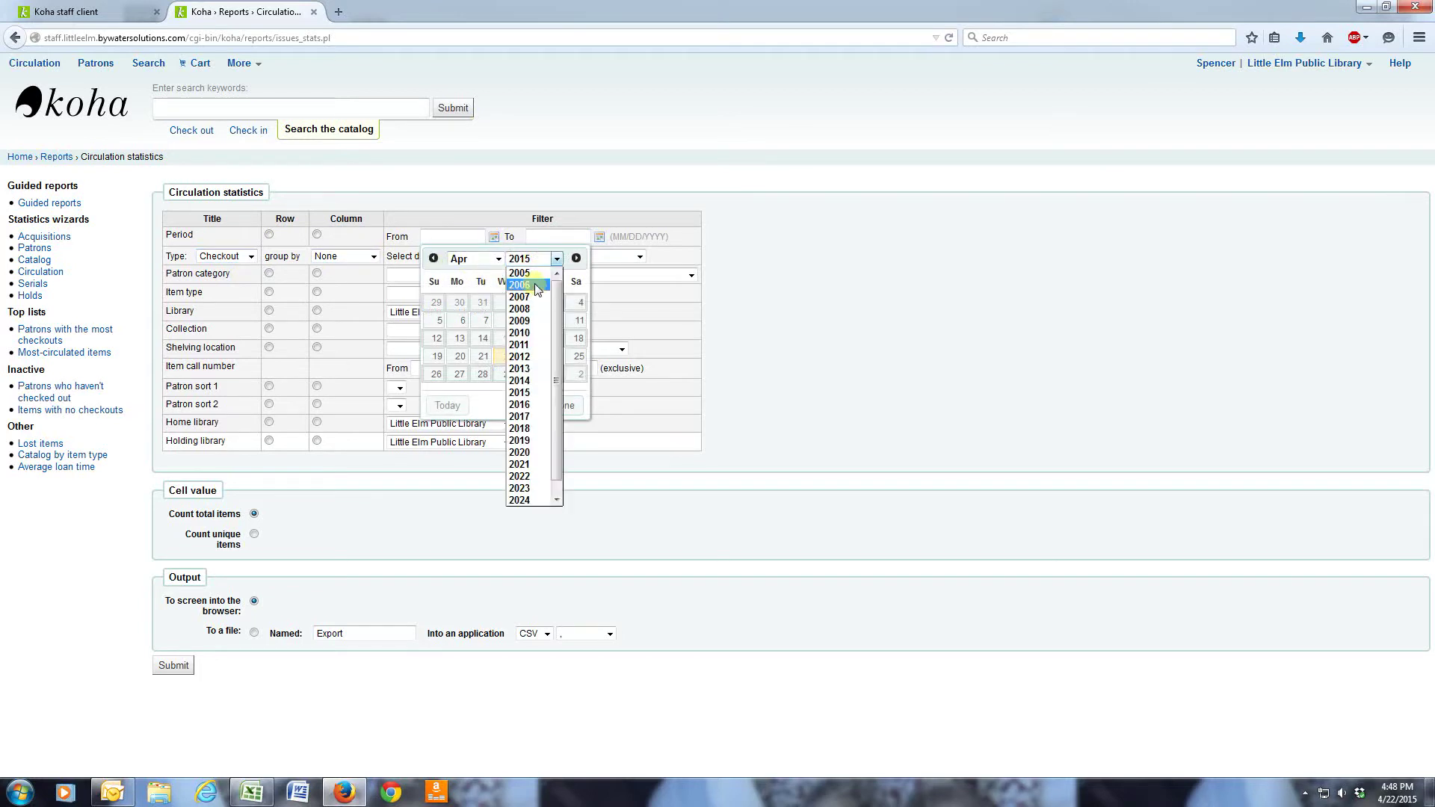
{"action": "left_click", "coordinate": [527, 381]}
{"action": "left_click", "coordinate": [488, 302]}
{"action": "left_click", "coordinate": [530, 236]}
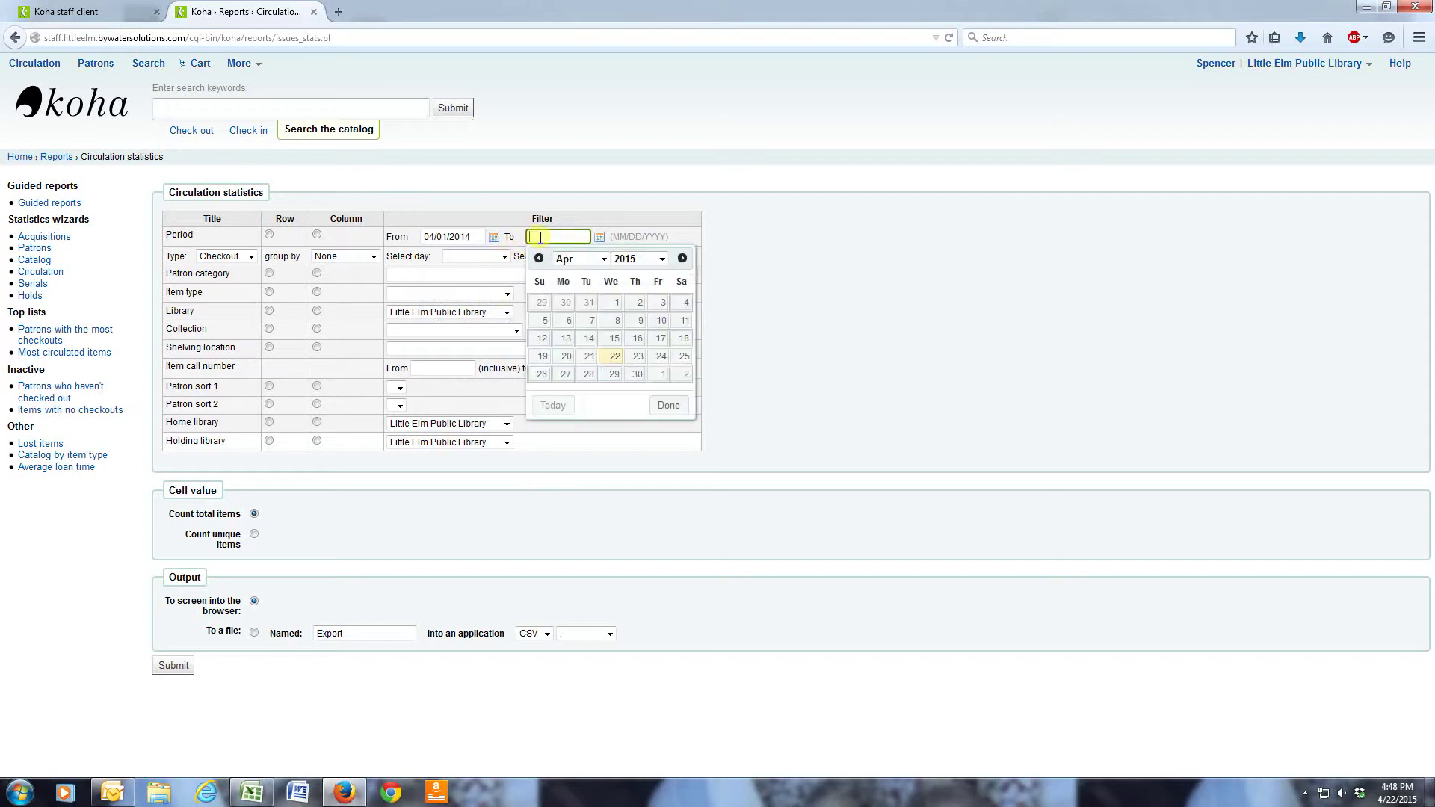
{"action": "left_click", "coordinate": [607, 309]}
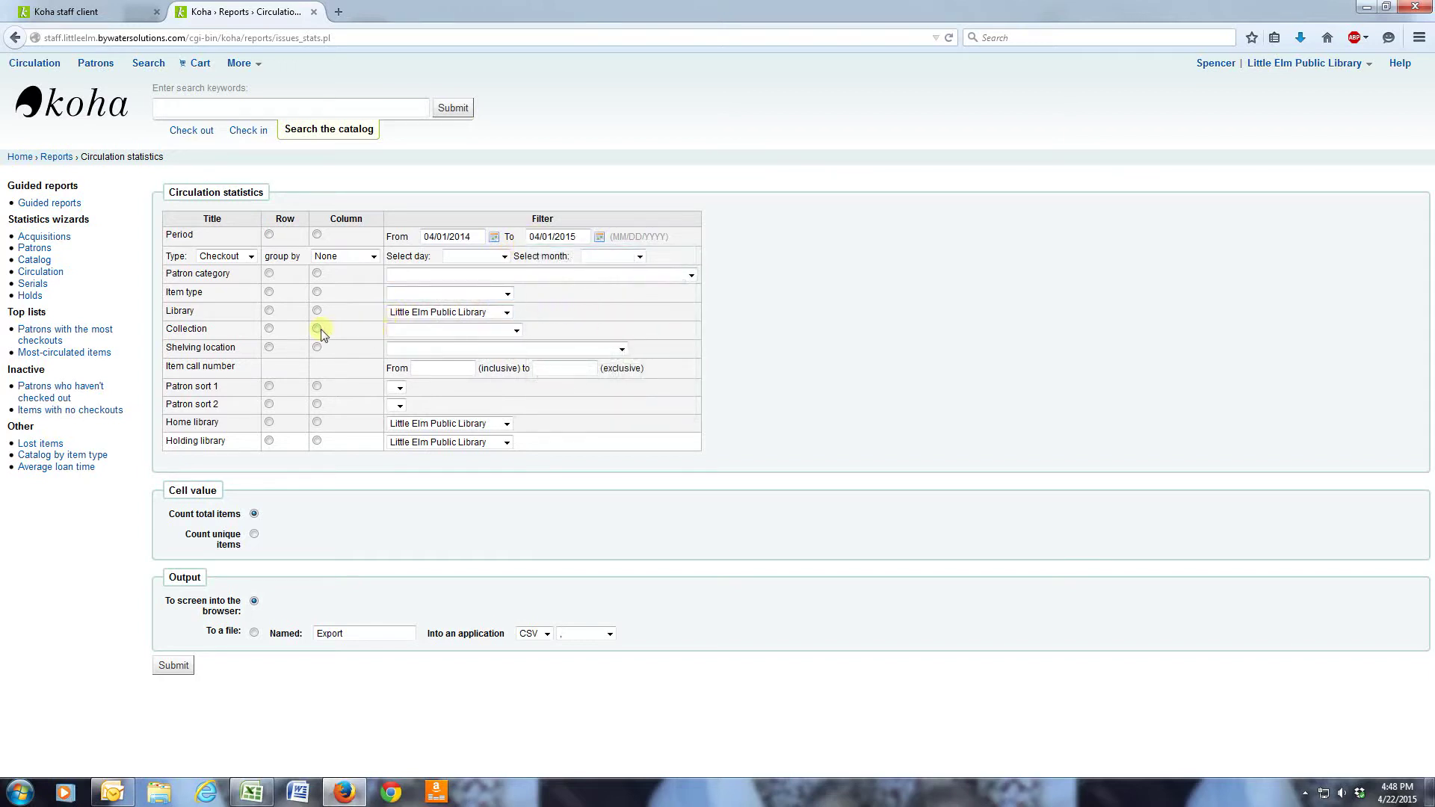
Step: Group rows by Shelving location, name the output file circ, and open circ.csv in Excel
{"action": "left_click", "coordinate": [269, 348]}
{"action": "left_click_drag", "start_coordinate": [358, 635], "coordinate": [317, 638]}
{"action": "left_click", "coordinate": [171, 666]}
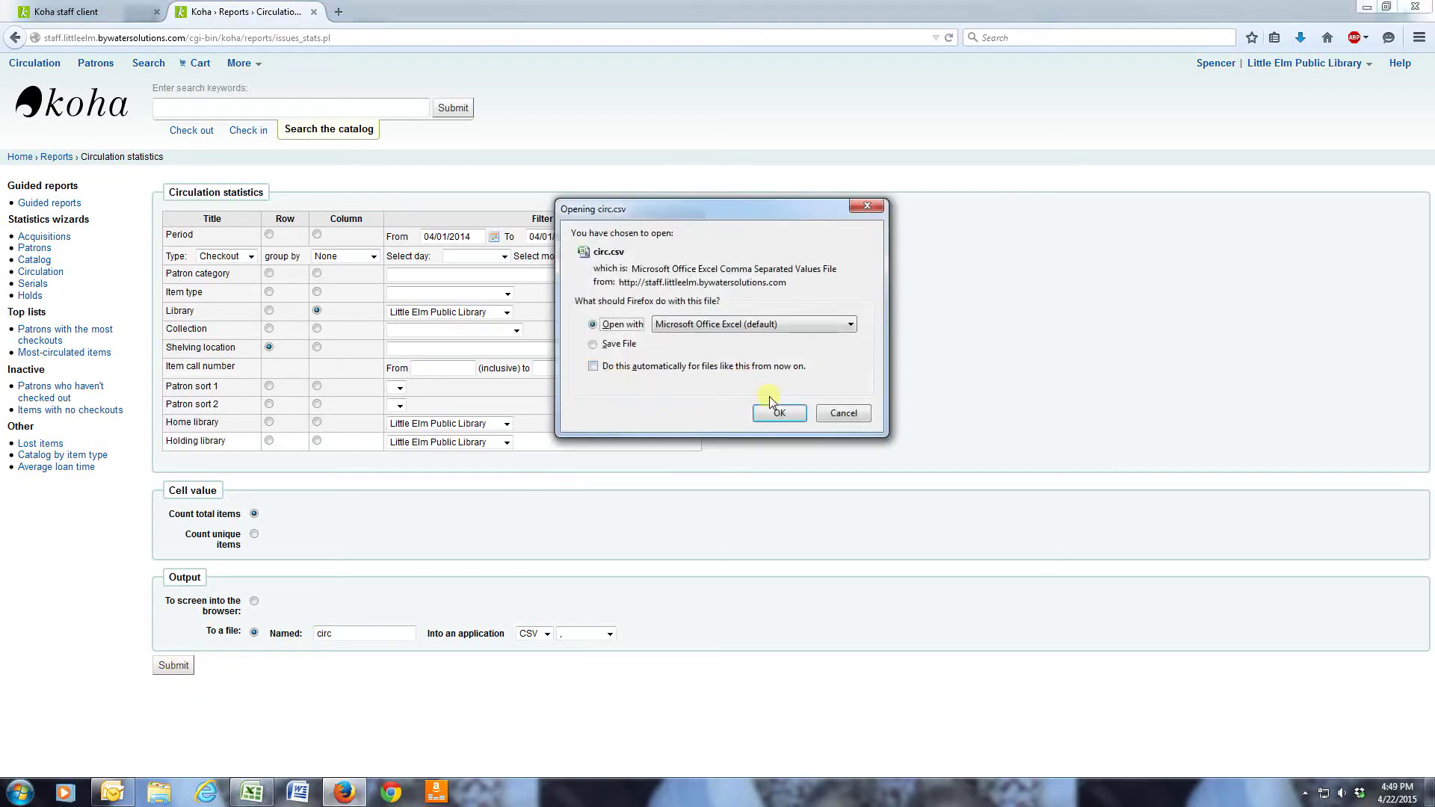
{"action": "left_click", "coordinate": [778, 412]}
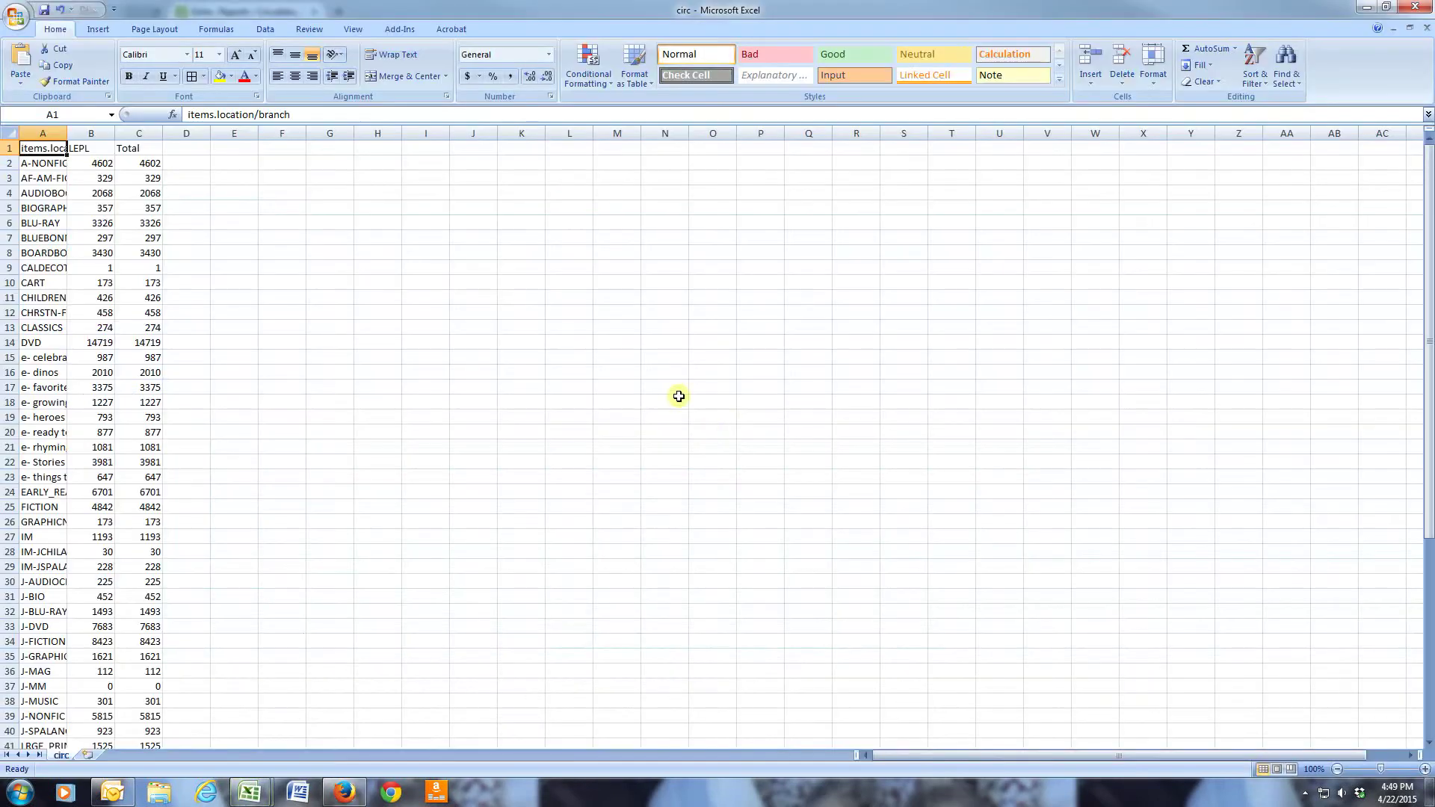
Step: Click an empty cell in the circ sheet and set Excel aside
{"action": "left_click", "coordinate": [421, 310]}
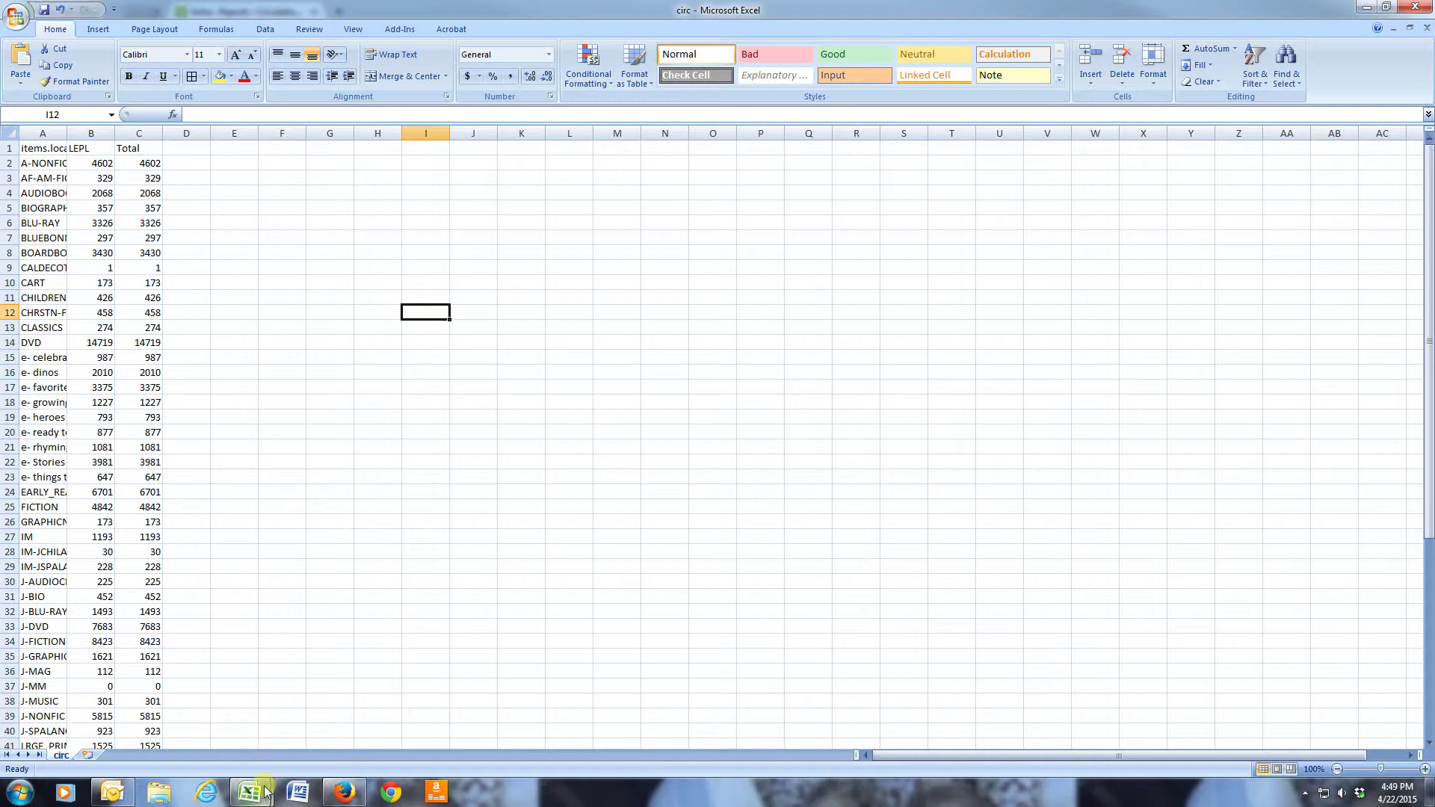
{"action": "mouse_move", "coordinate": [261, 791]}
Step: Rerun the circulation report with type Renewal, file named renew, and open renew.csv in Excel
{"action": "left_click", "coordinate": [1367, 7]}
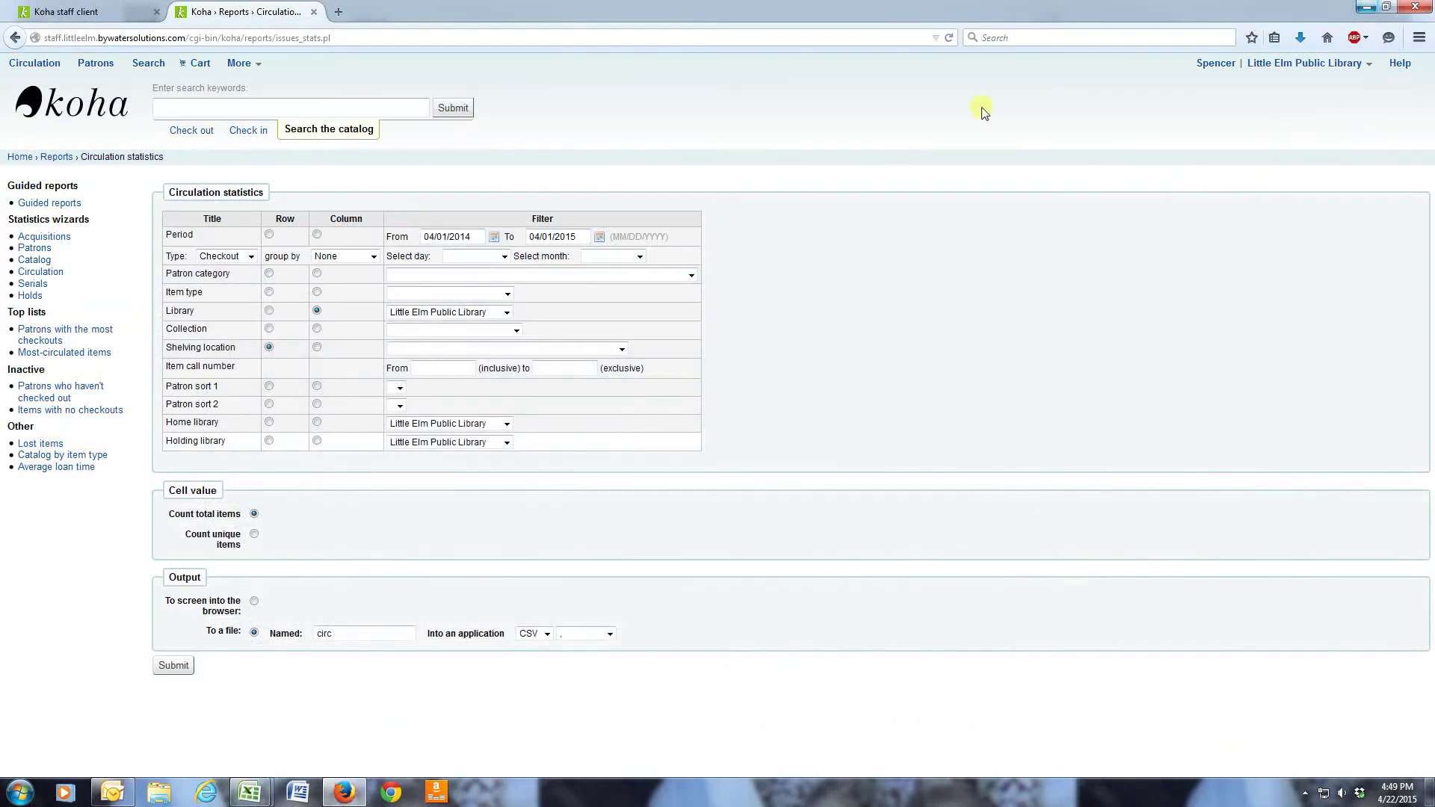
{"action": "left_click", "coordinate": [252, 257]}
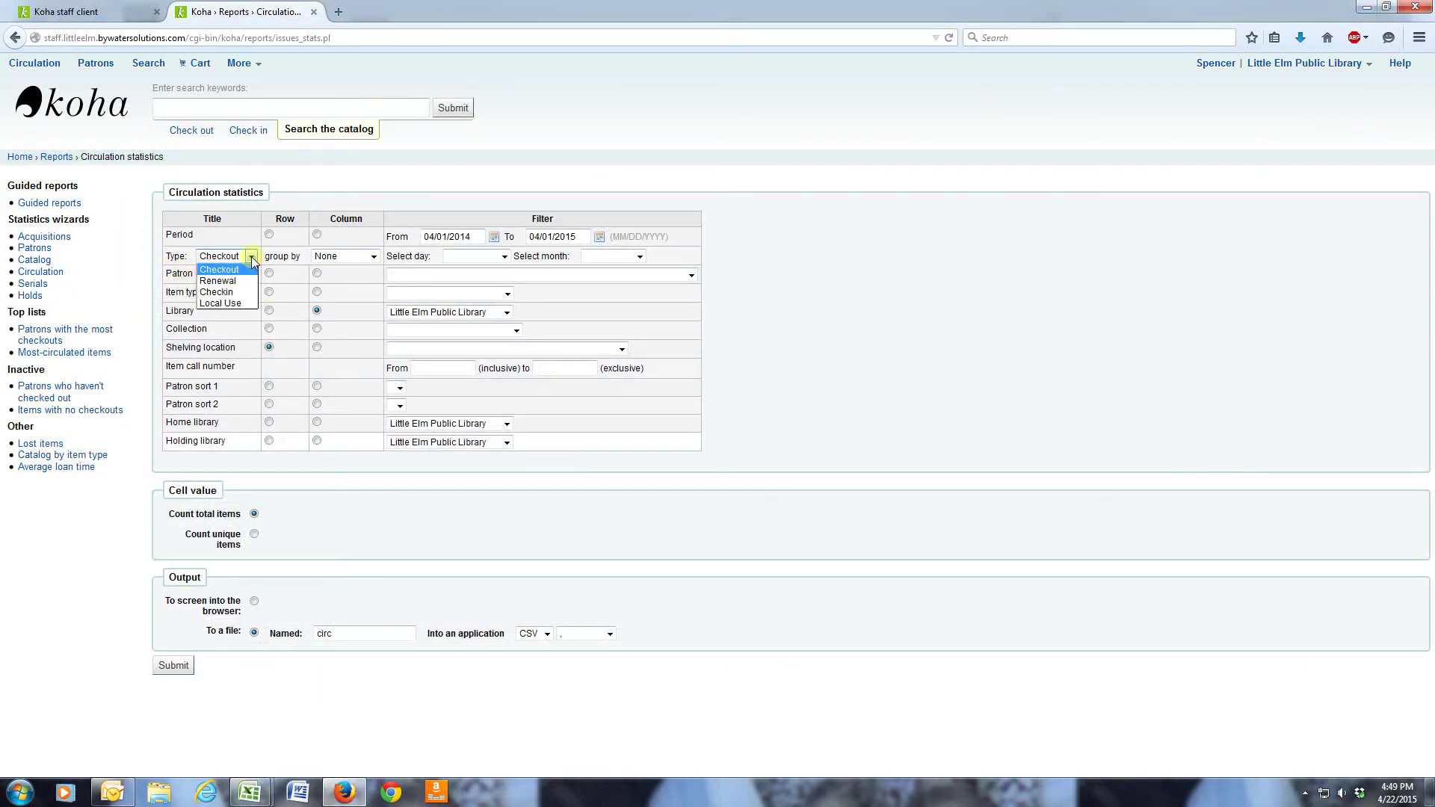
{"action": "left_click", "coordinate": [212, 280]}
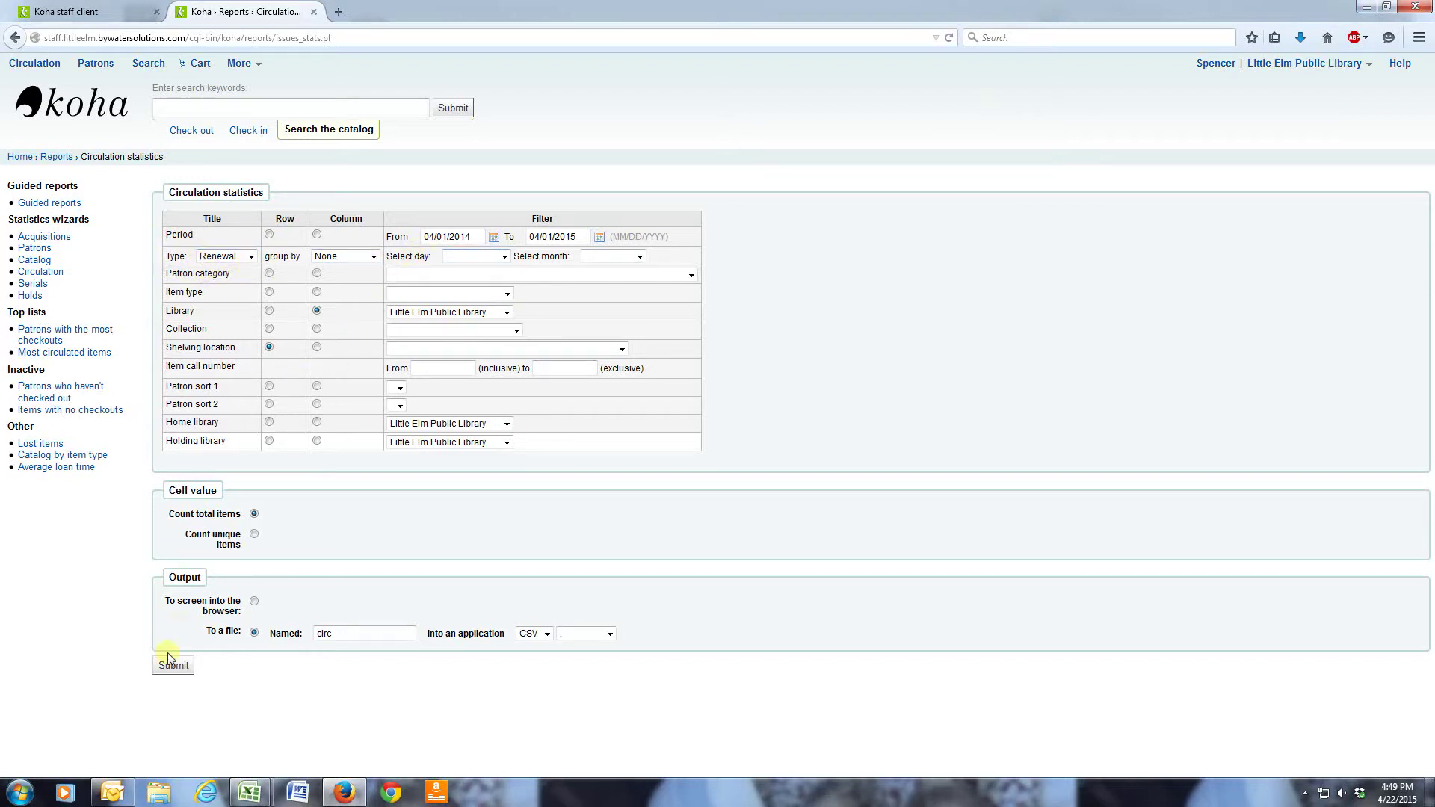
{"action": "double_click", "coordinate": [322, 633]}
{"action": "left_click", "coordinate": [174, 666]}
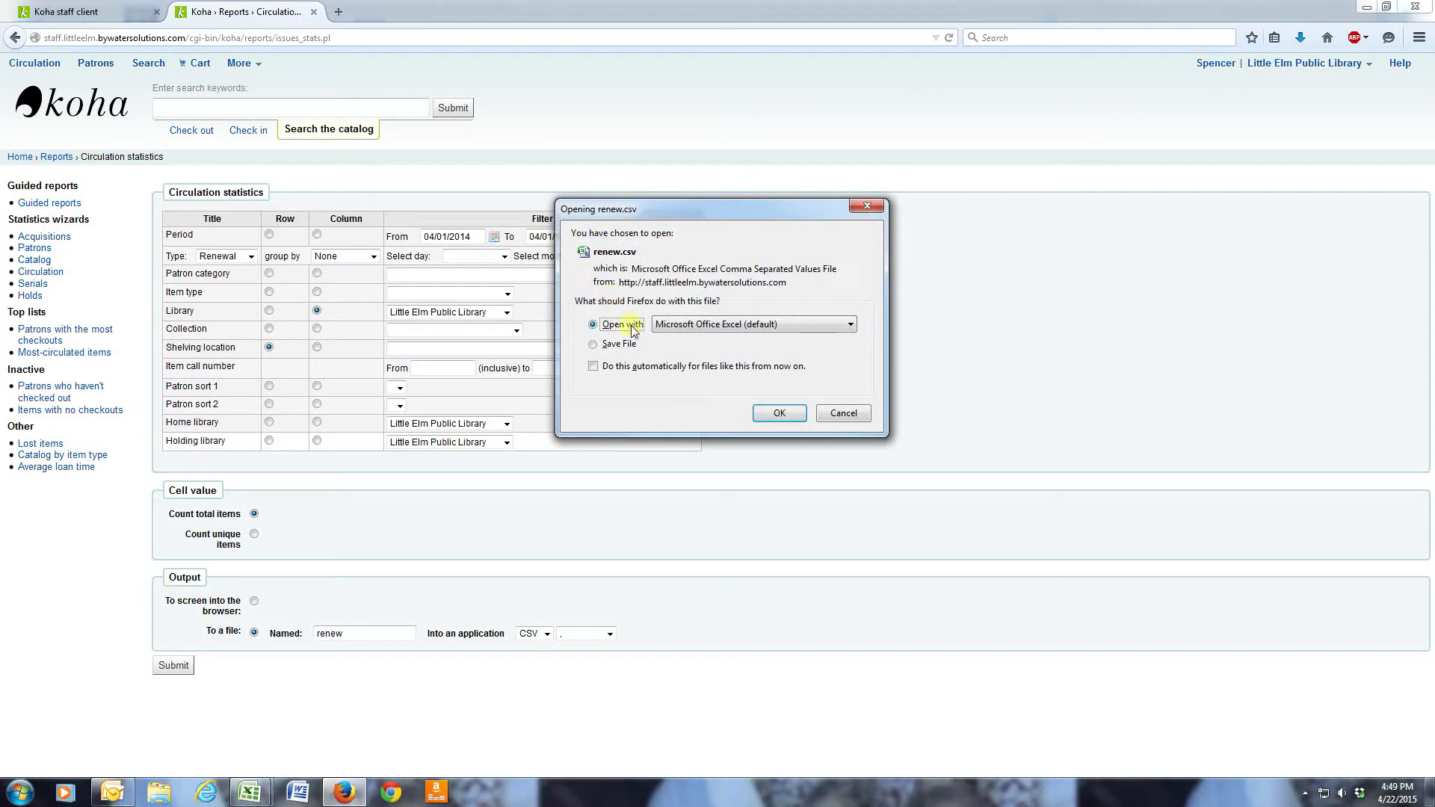
{"action": "left_click", "coordinate": [779, 415]}
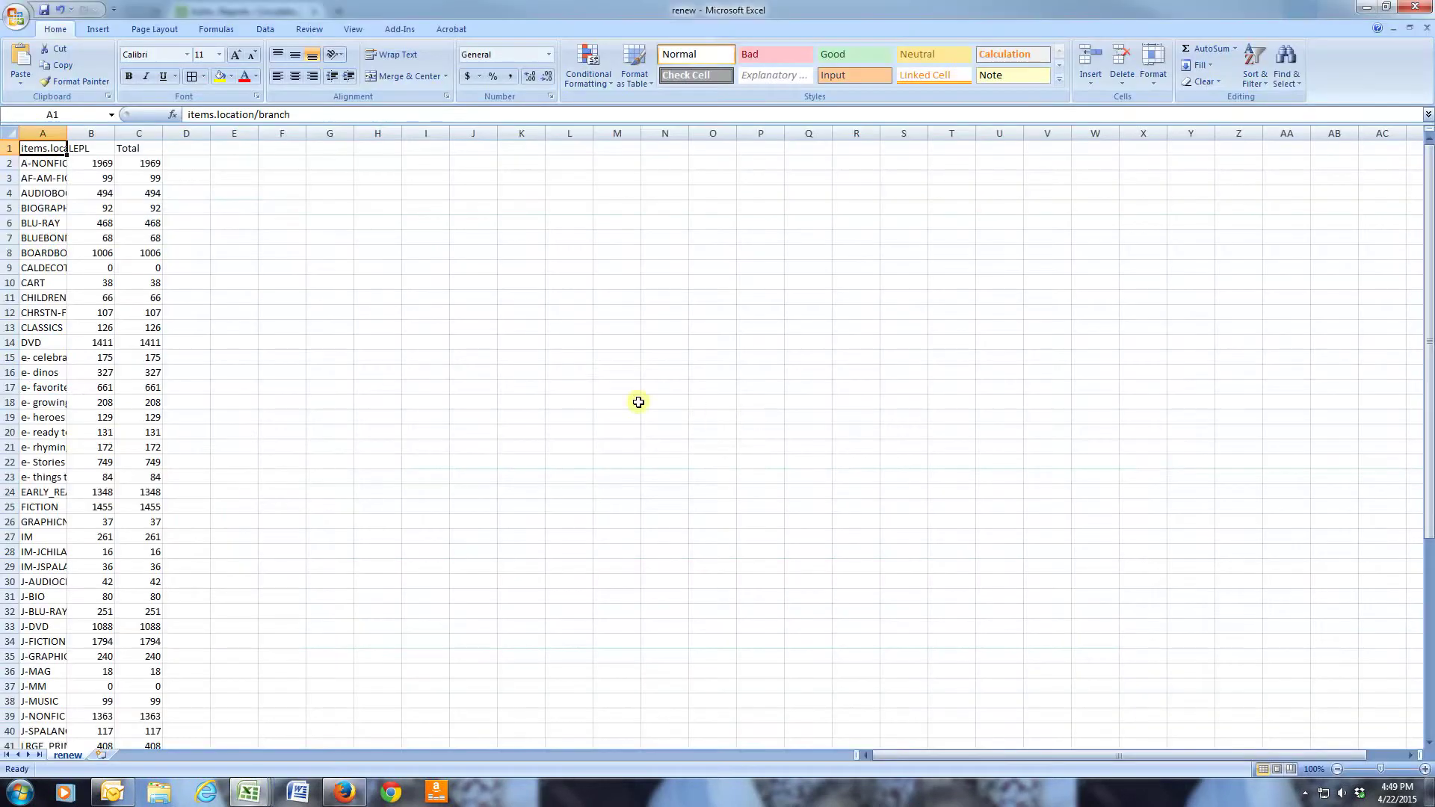
Step: Paste the renew data into circ at C1 and delete the duplicate location-name column C
{"action": "left_click_drag", "start_coordinate": [48, 143], "coordinate": [97, 701]}
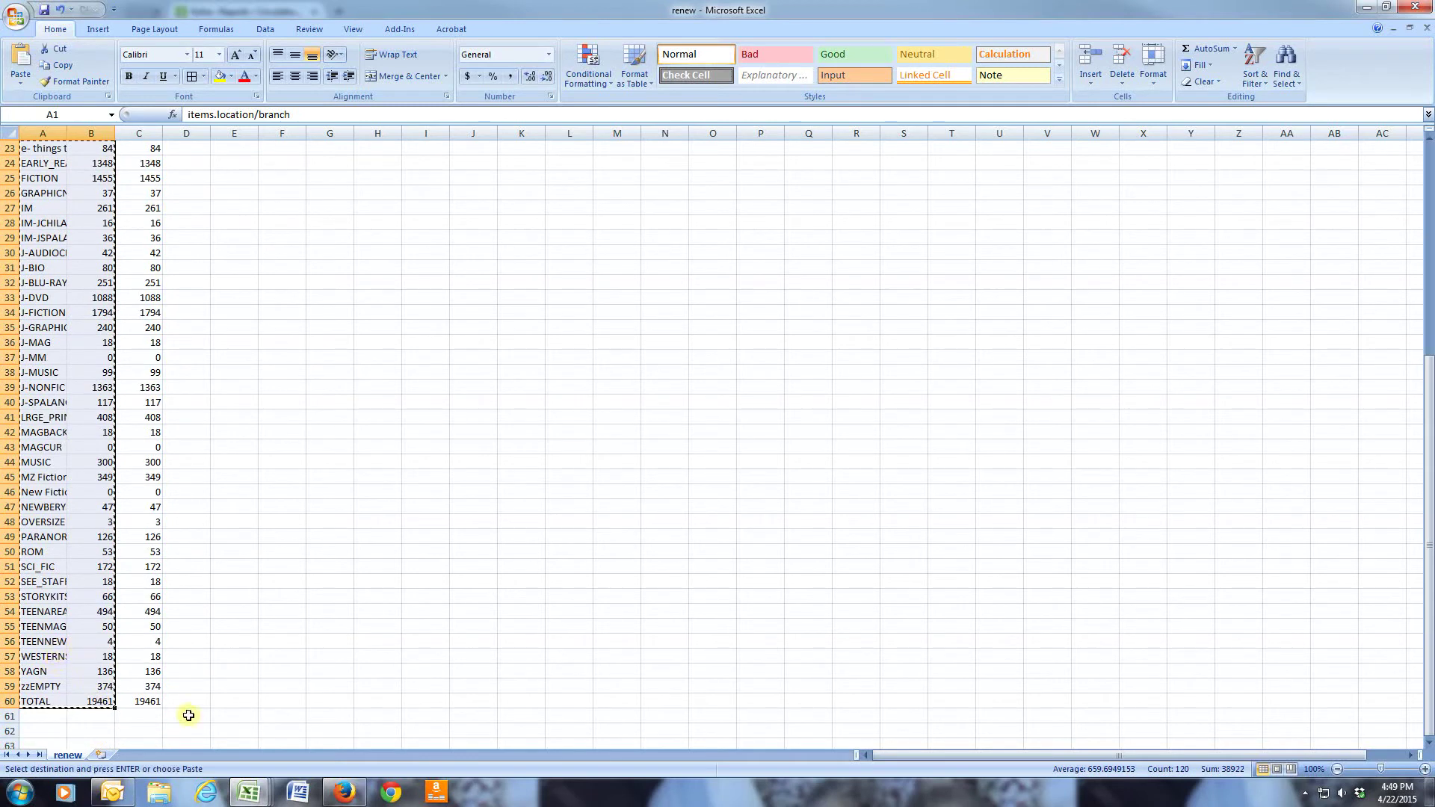
{"action": "key", "text": "ctrl+c"}
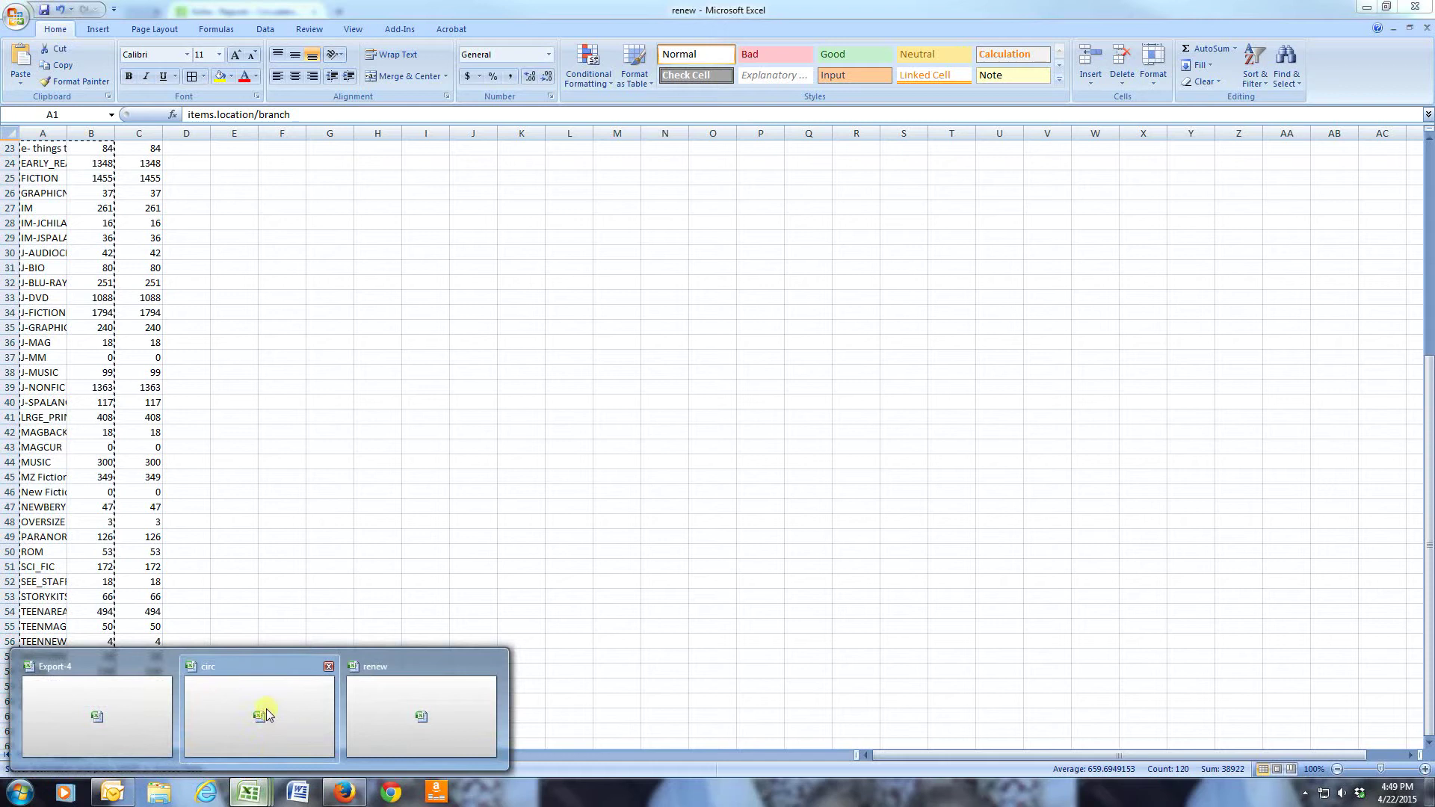
{"action": "left_click", "coordinate": [266, 708]}
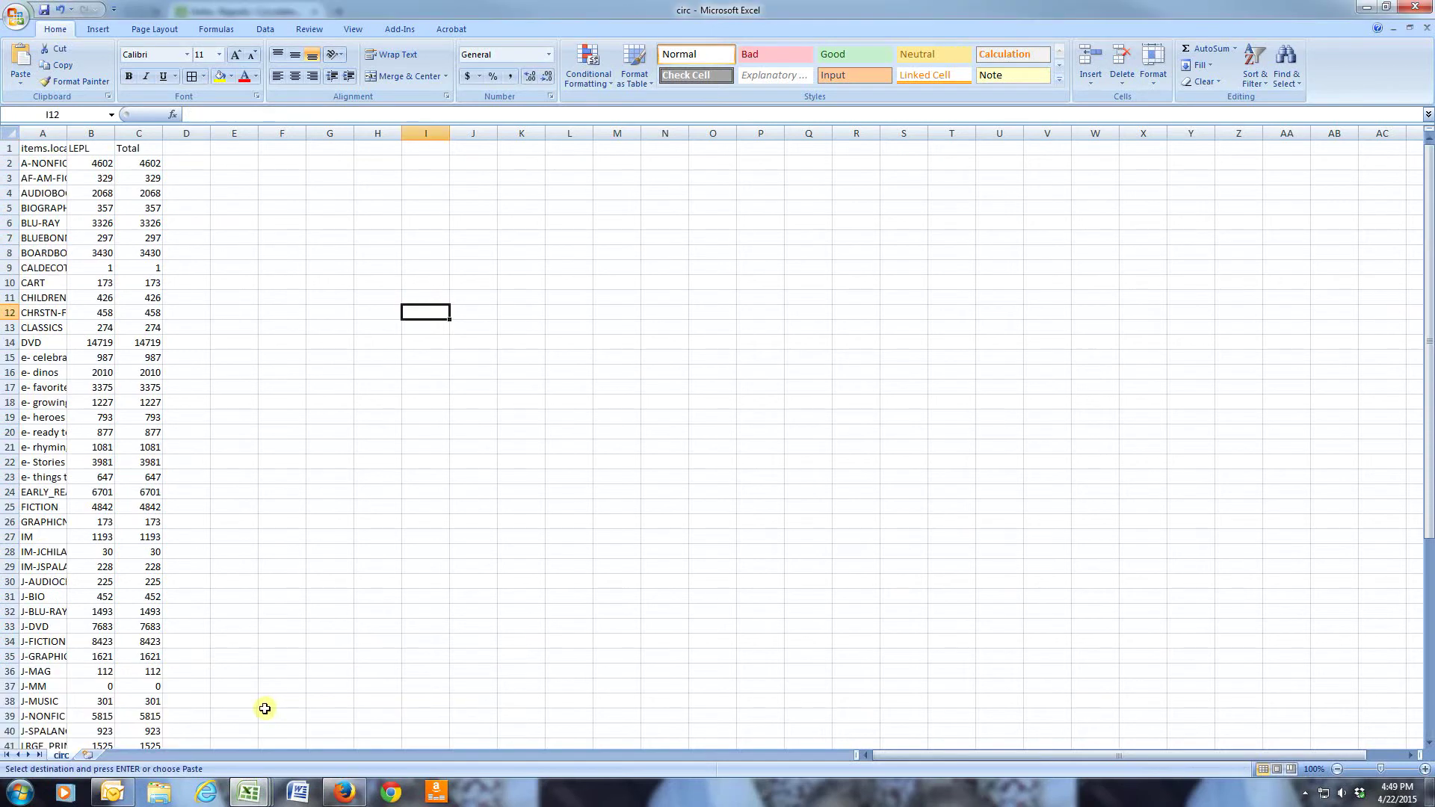
{"action": "left_click", "coordinate": [144, 147]}
{"action": "key", "text": "ctrl+v"}
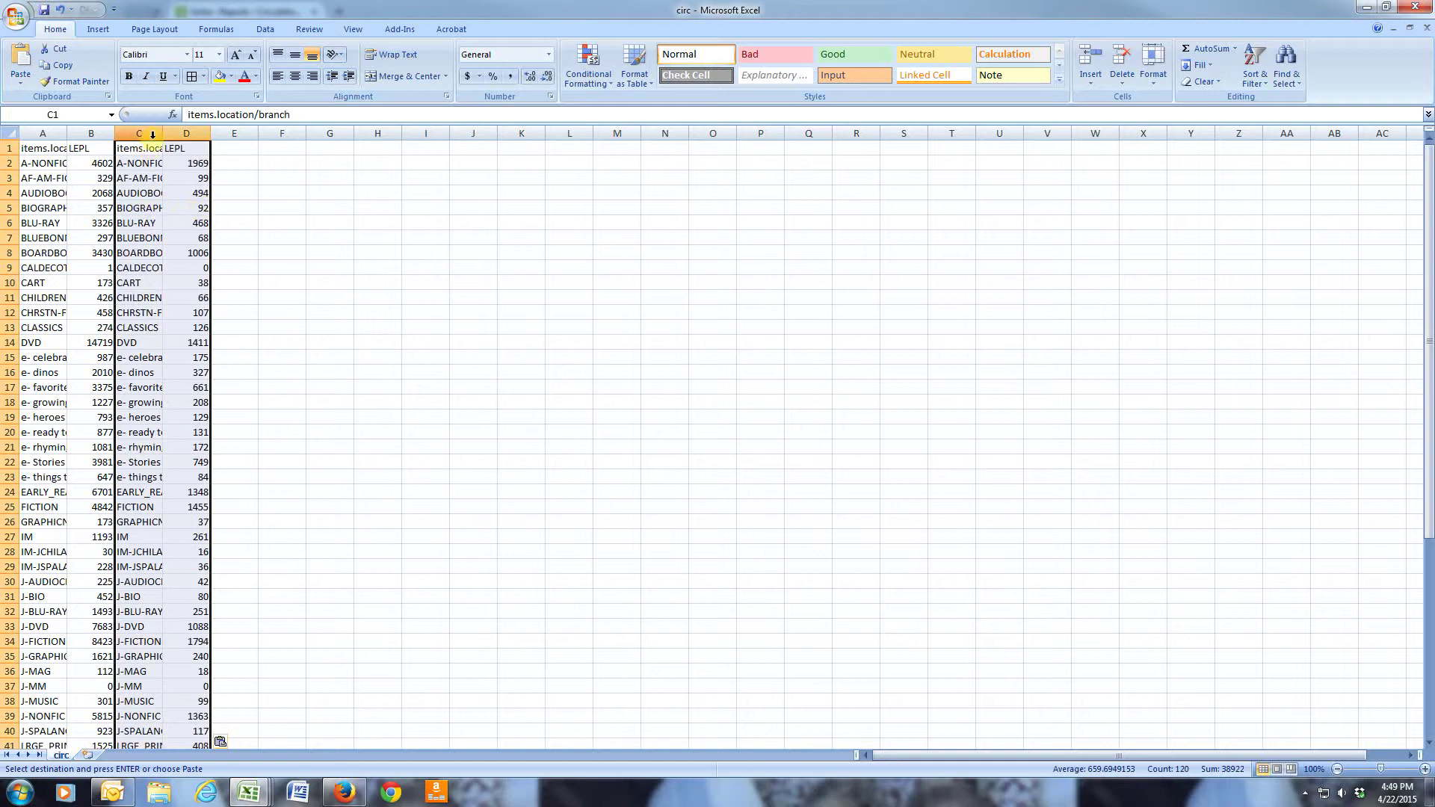
{"action": "left_click", "coordinate": [150, 135]}
{"action": "right_click", "coordinate": [150, 136]}
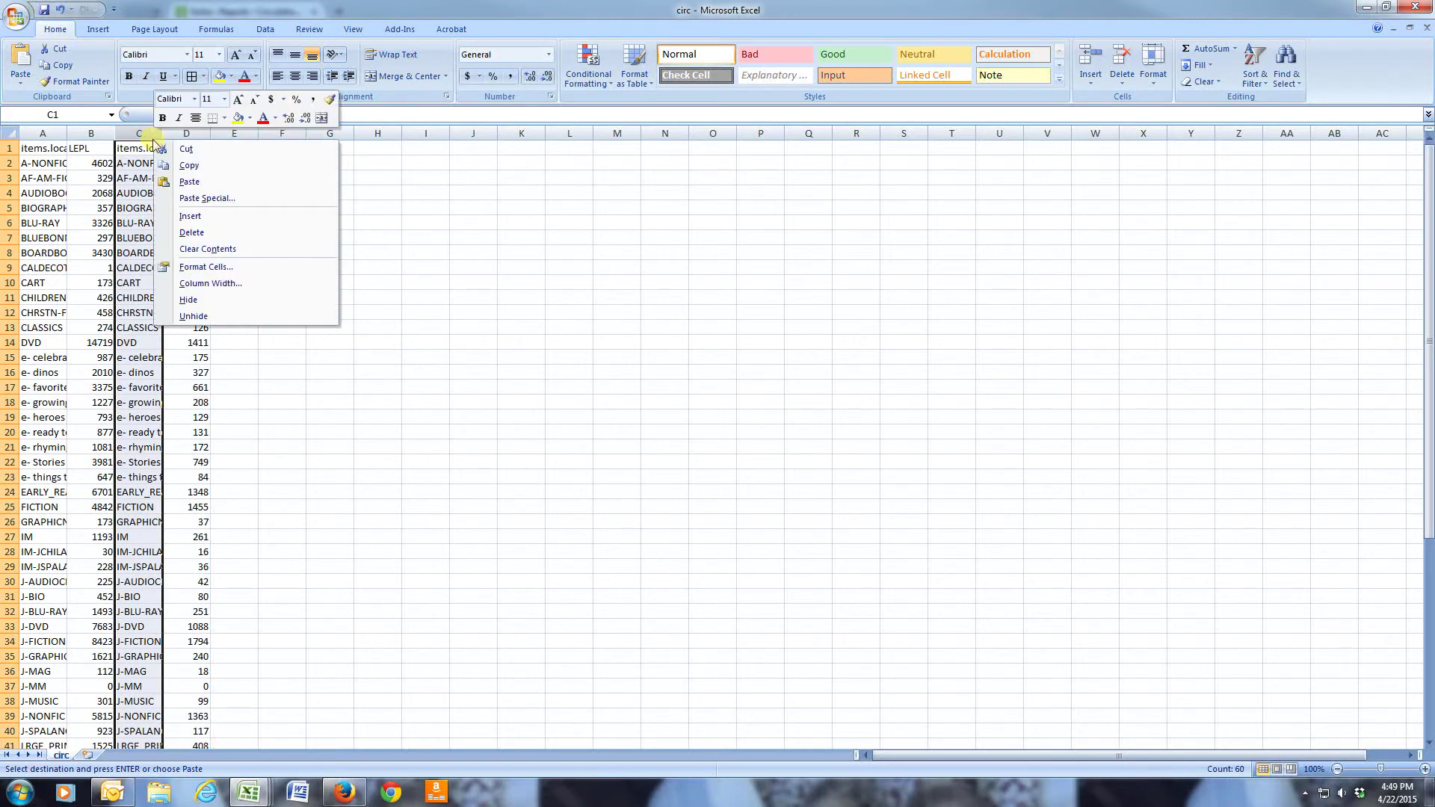
{"action": "left_click", "coordinate": [205, 232]}
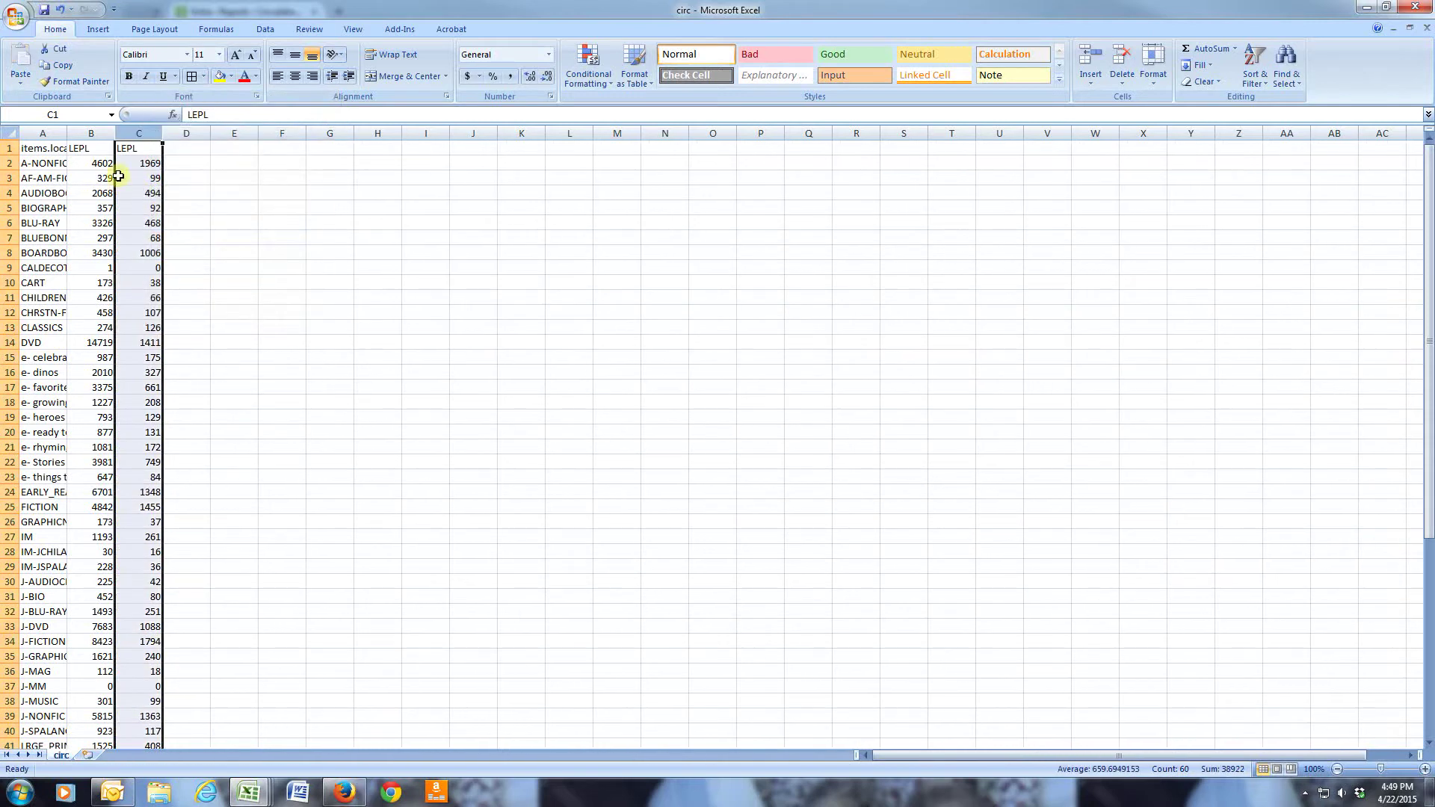
Step: Title B1 'Checkouts' and C1 'Renewals'
{"action": "left_click", "coordinate": [82, 148]}
{"action": "type", "text": "Ci"}
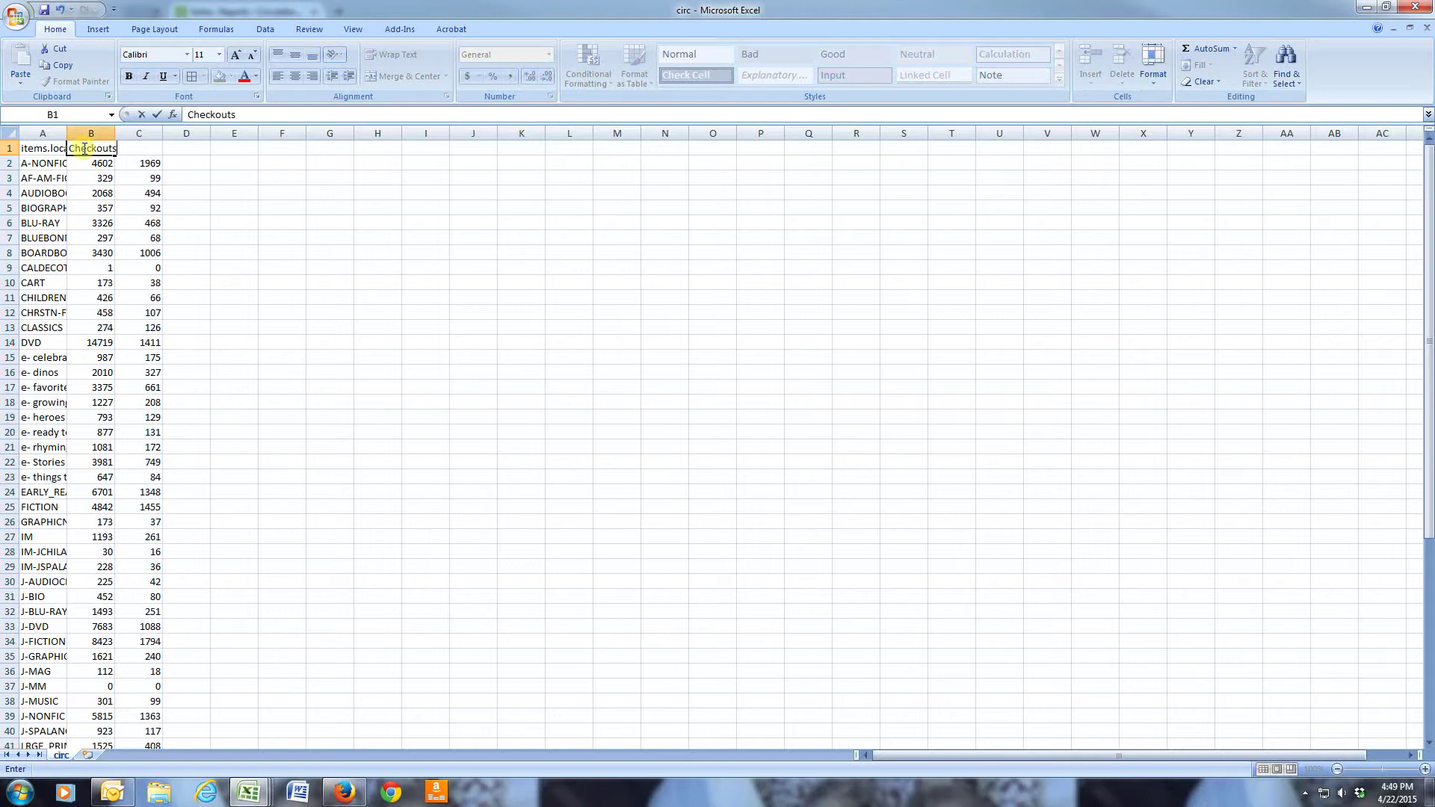
{"action": "key", "text": "Tab"}
{"action": "type", "text": "Renew"}
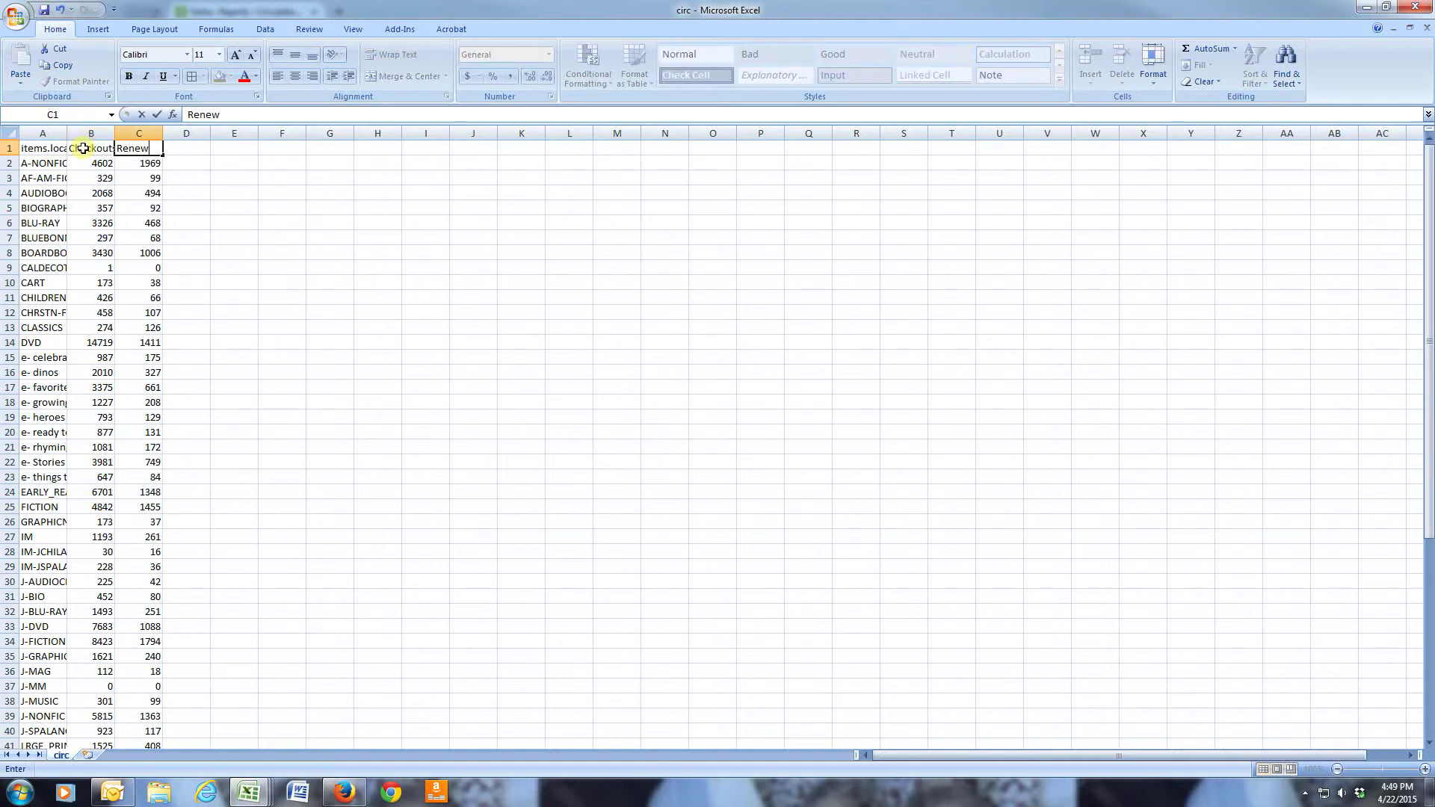
{"action": "type", "text": "als"}
{"action": "key", "text": "Return"}
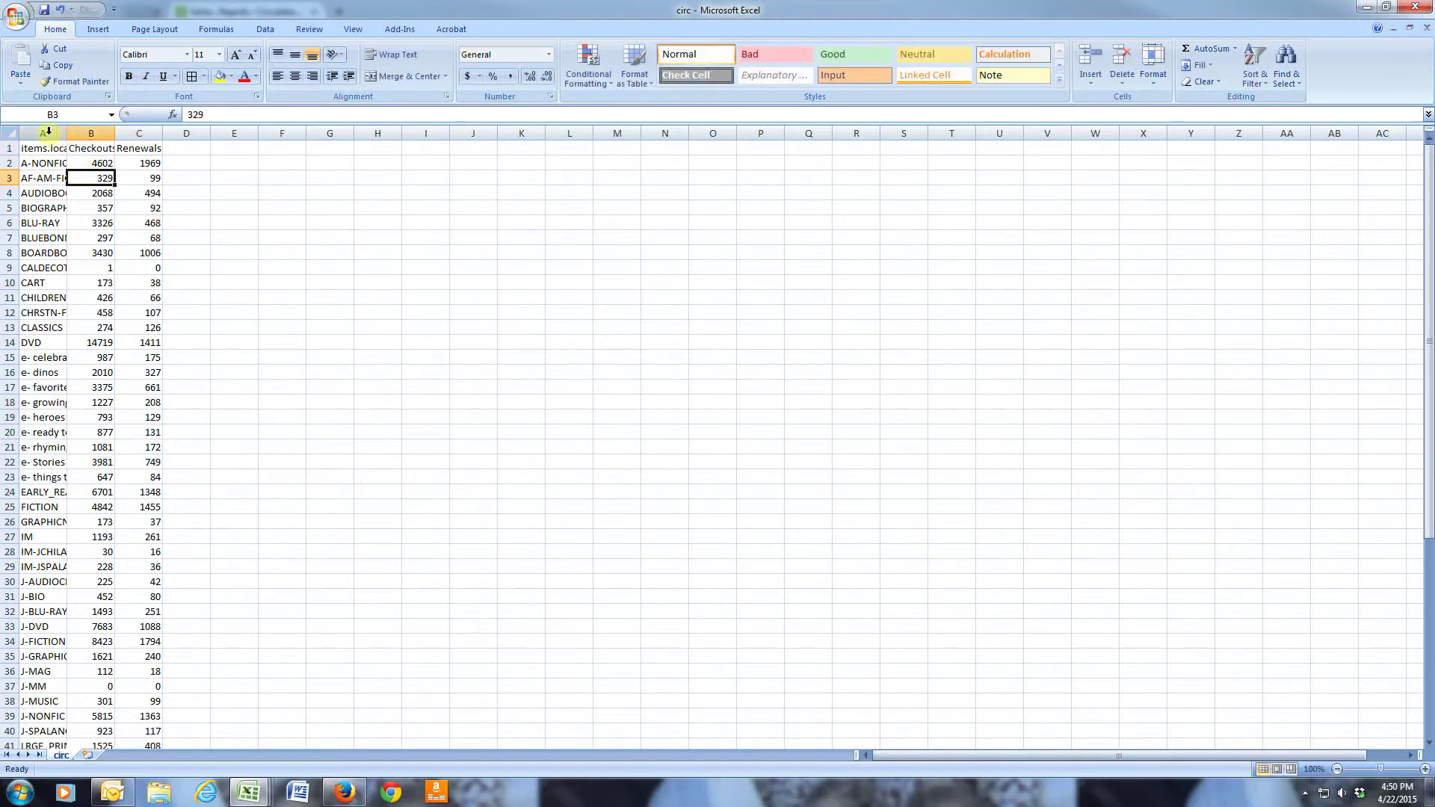
Step: Auto-fit columns A to C, then bring the Koha circulation statistics page forward
{"action": "left_click_drag", "start_coordinate": [44, 133], "coordinate": [126, 132]}
{"action": "double_click", "coordinate": [115, 133]}
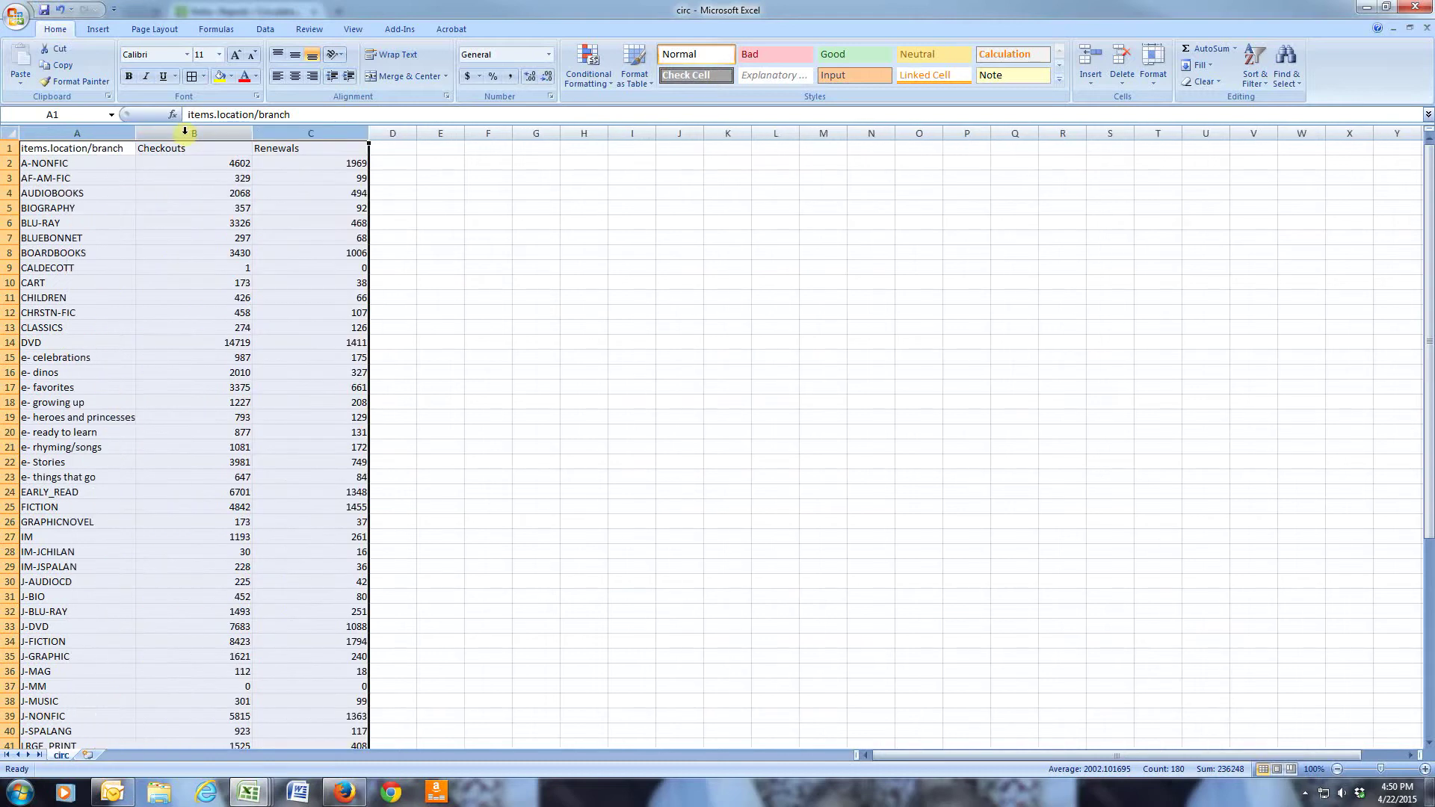
{"action": "left_click", "coordinate": [352, 208]}
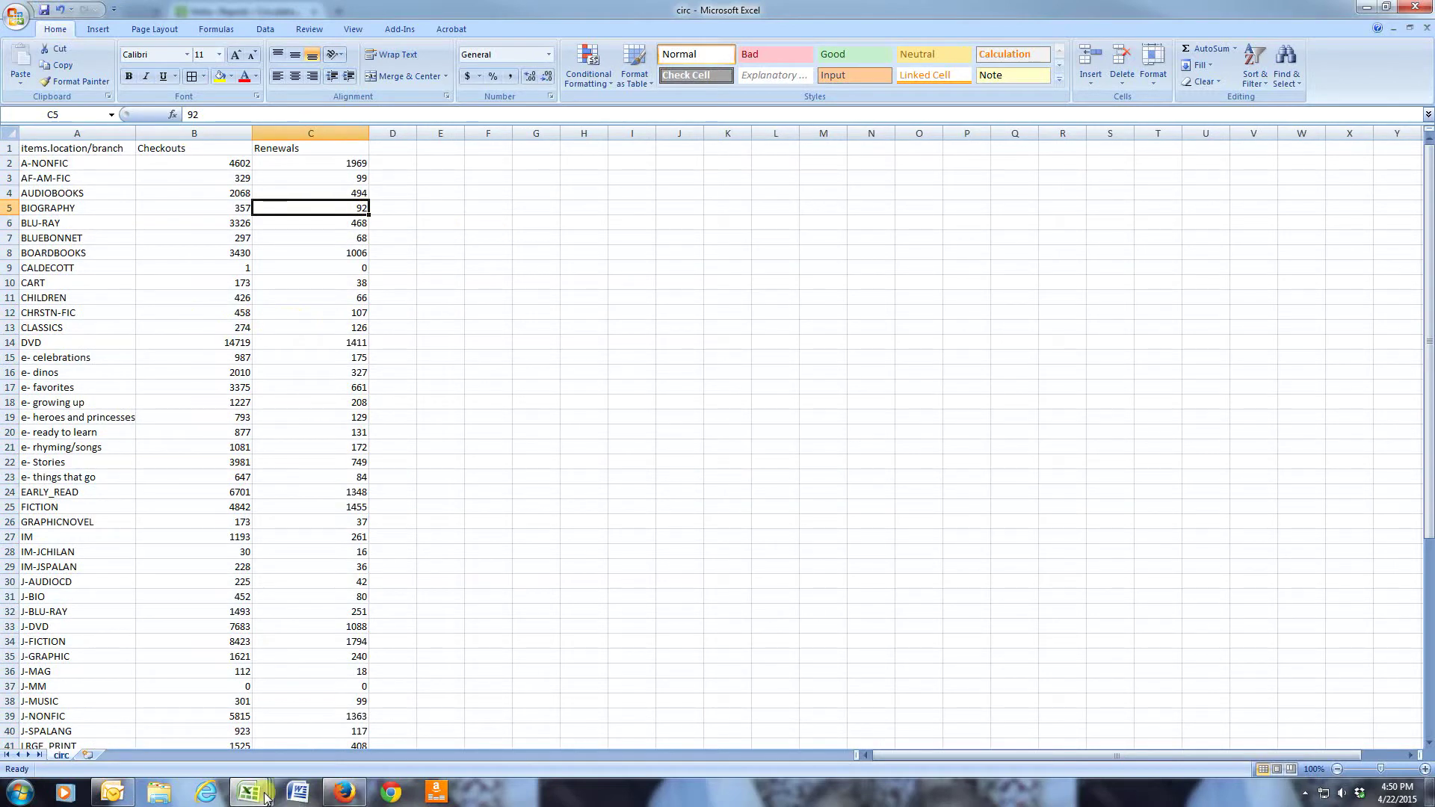
{"action": "left_click", "coordinate": [342, 799]}
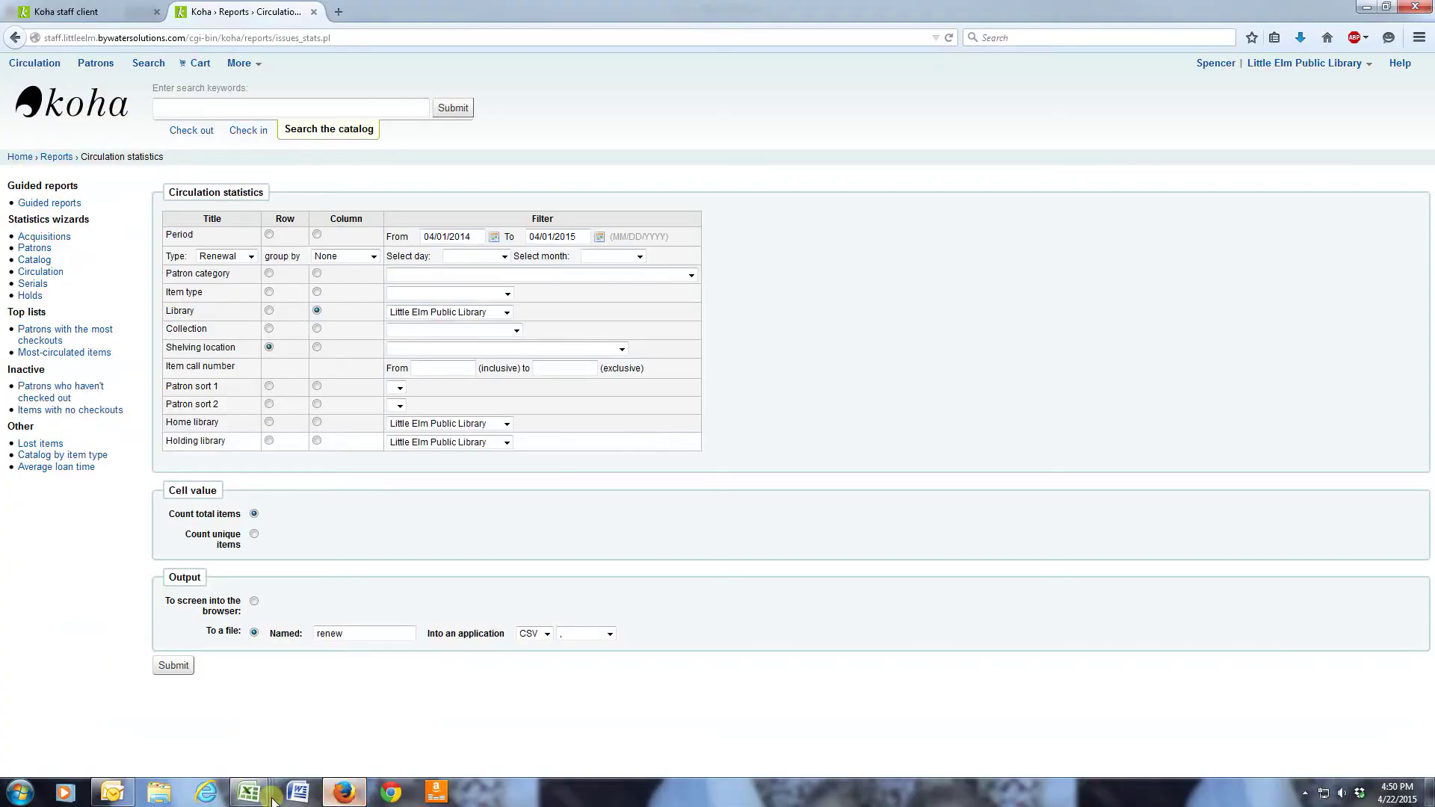
Step: Copy Export-4's location totals A1:B65 into the circ sheet at D1
{"action": "left_click", "coordinate": [335, 800]}
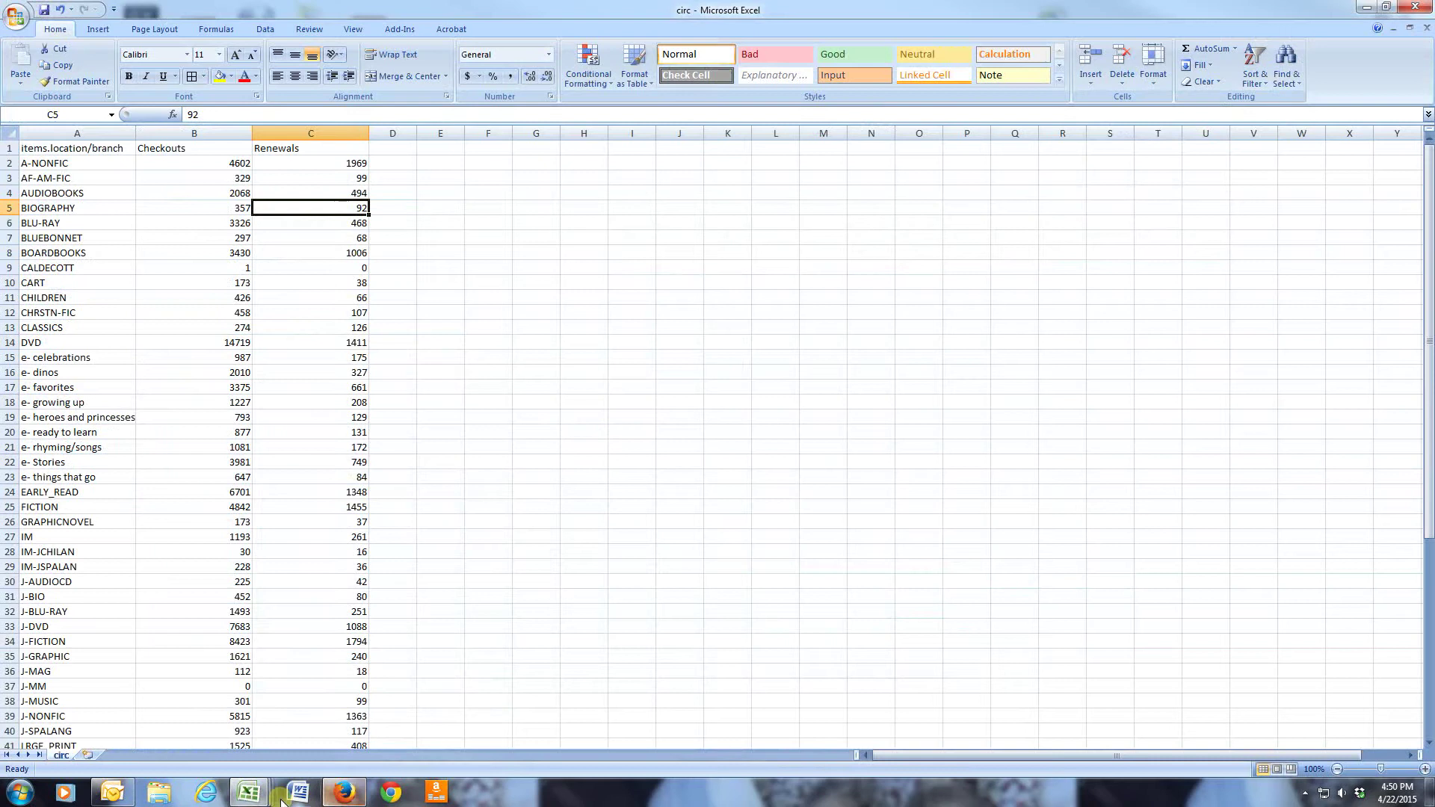
{"action": "mouse_move", "coordinate": [249, 792]}
{"action": "left_click", "coordinate": [151, 725]}
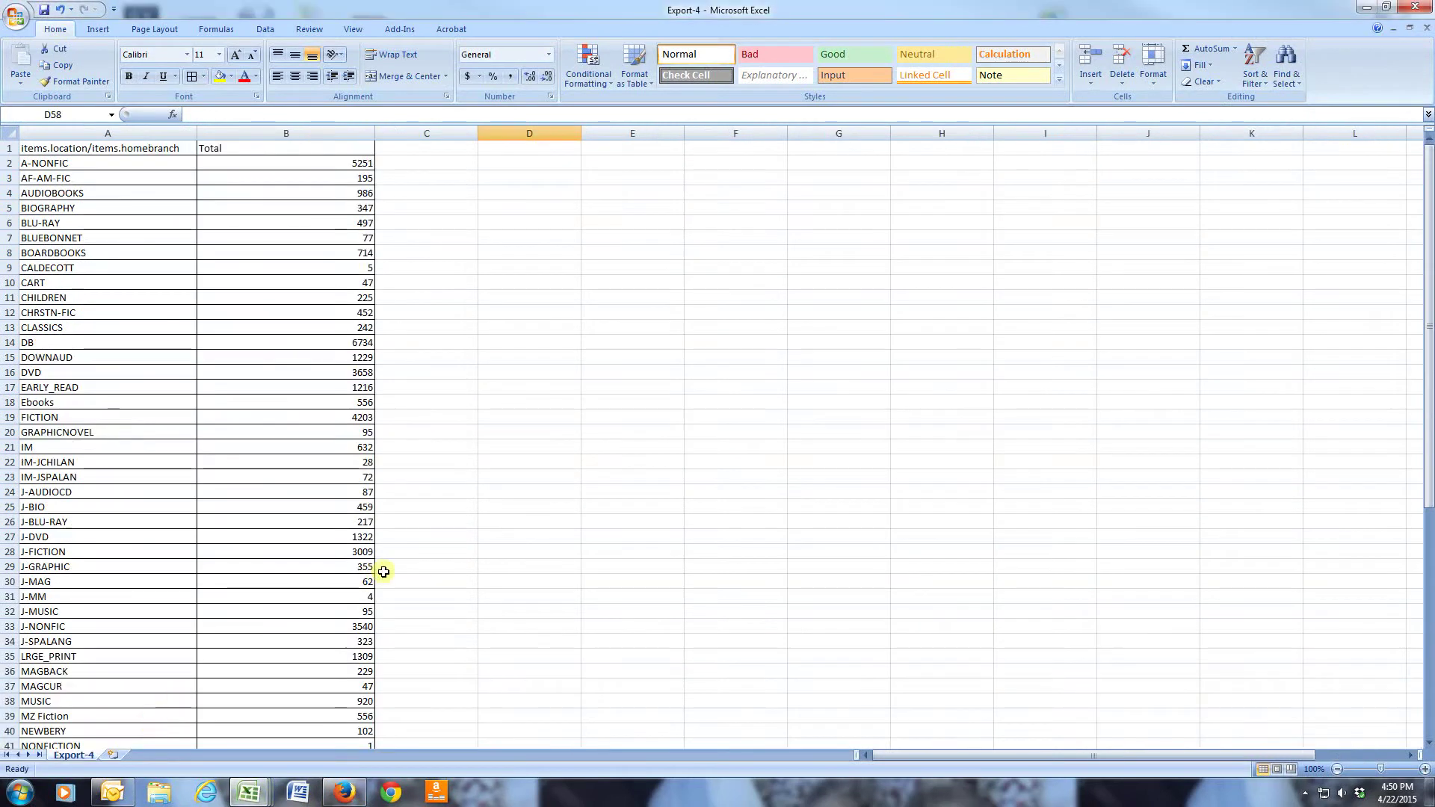
{"action": "left_click_drag", "start_coordinate": [73, 148], "coordinate": [299, 715]}
{"action": "key", "text": "ctrl+c"}
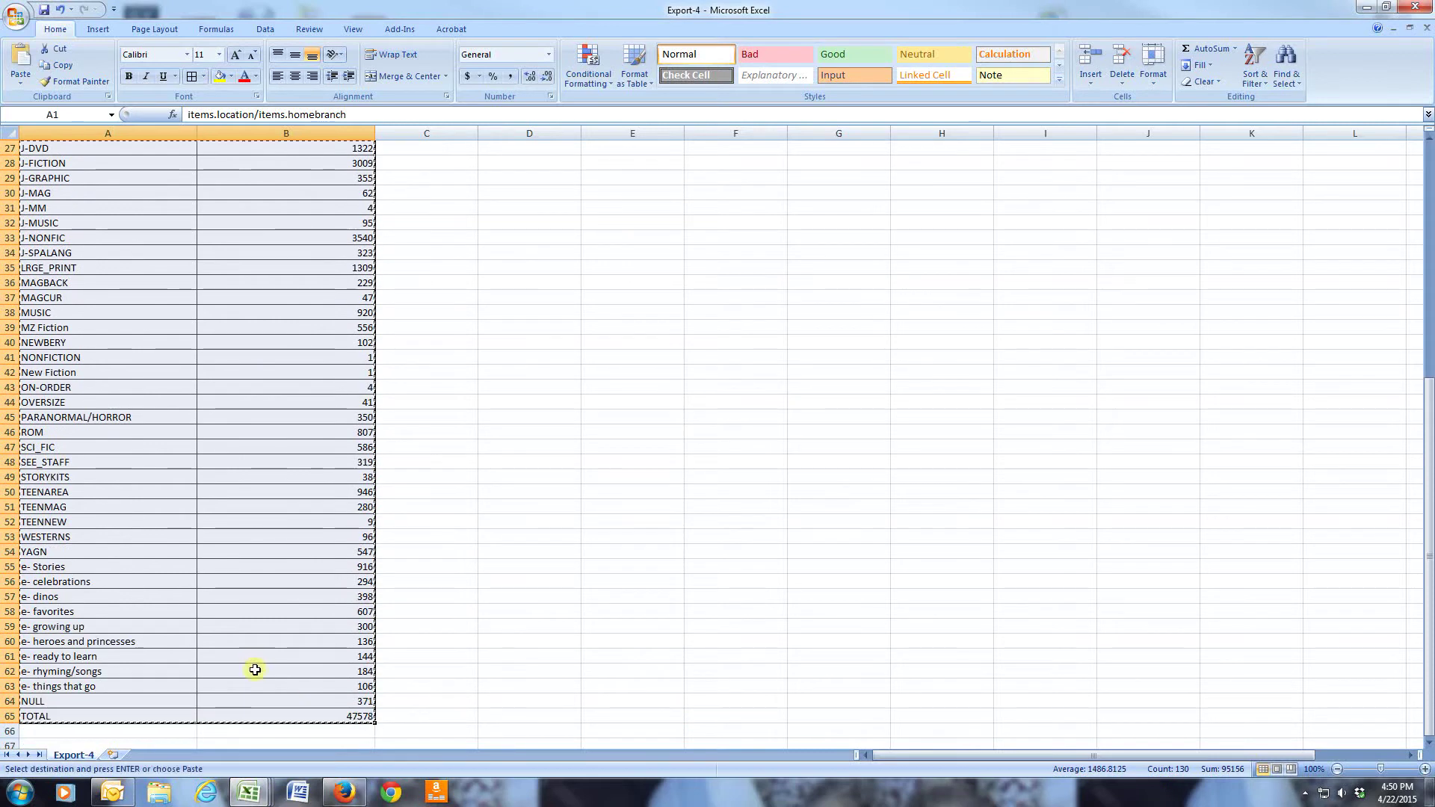
{"action": "left_click", "coordinate": [261, 797]}
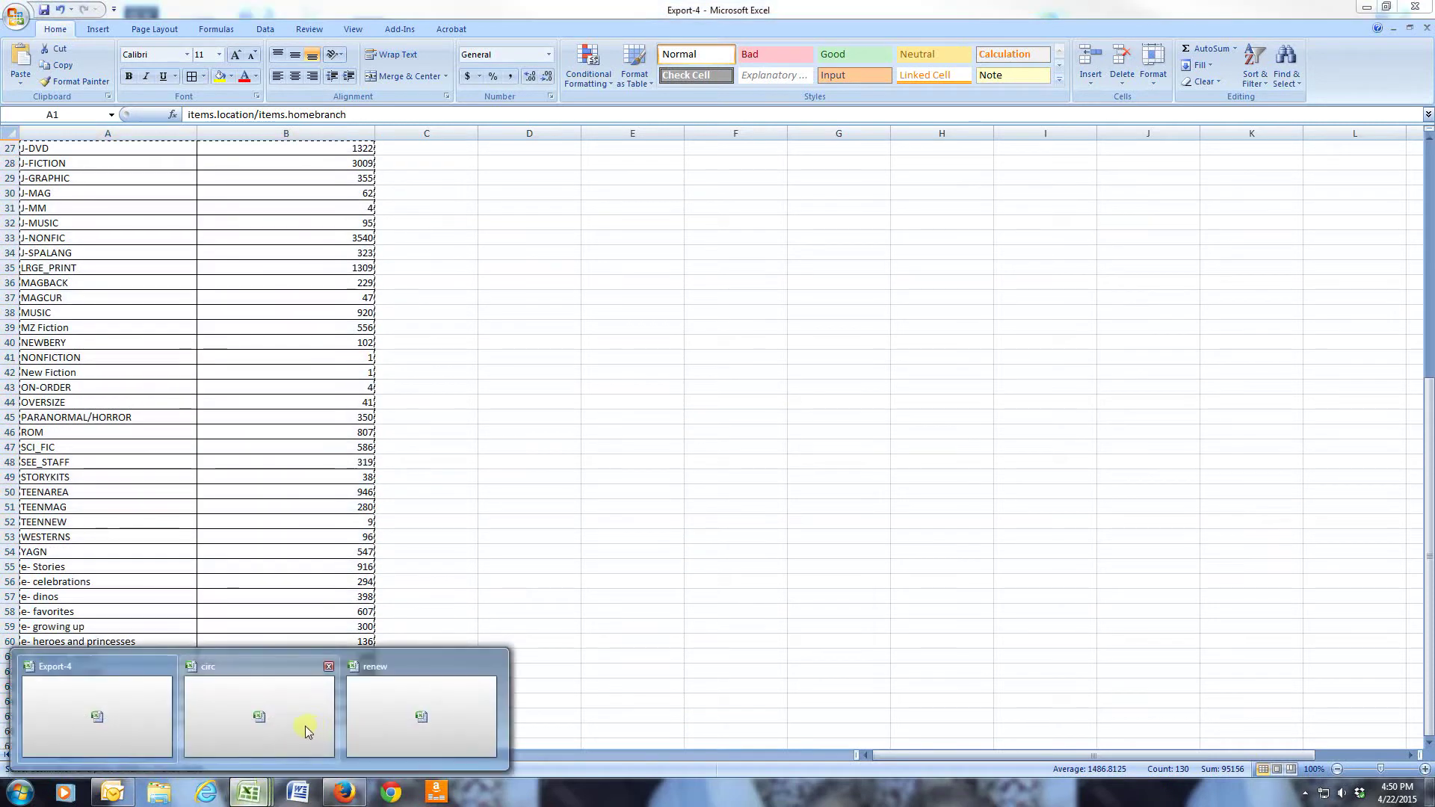
{"action": "left_click", "coordinate": [305, 724]}
{"action": "left_click", "coordinate": [407, 145]}
{"action": "key", "text": "ctrl+v"}
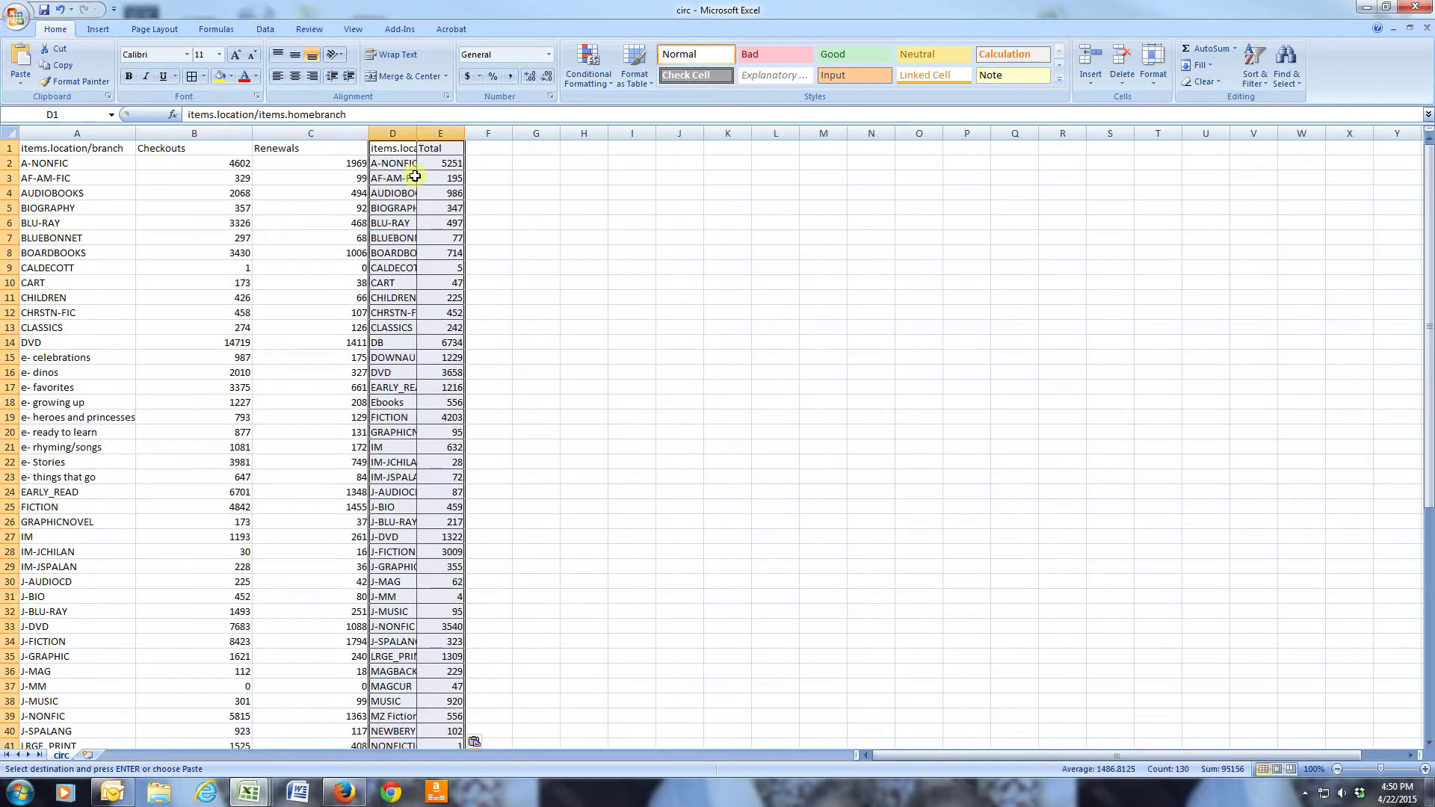
Step: Apply All Borders to the entire circ worksheet
{"action": "left_click", "coordinate": [10, 133]}
{"action": "left_click", "coordinate": [192, 76]}
{"action": "left_click", "coordinate": [295, 251]}
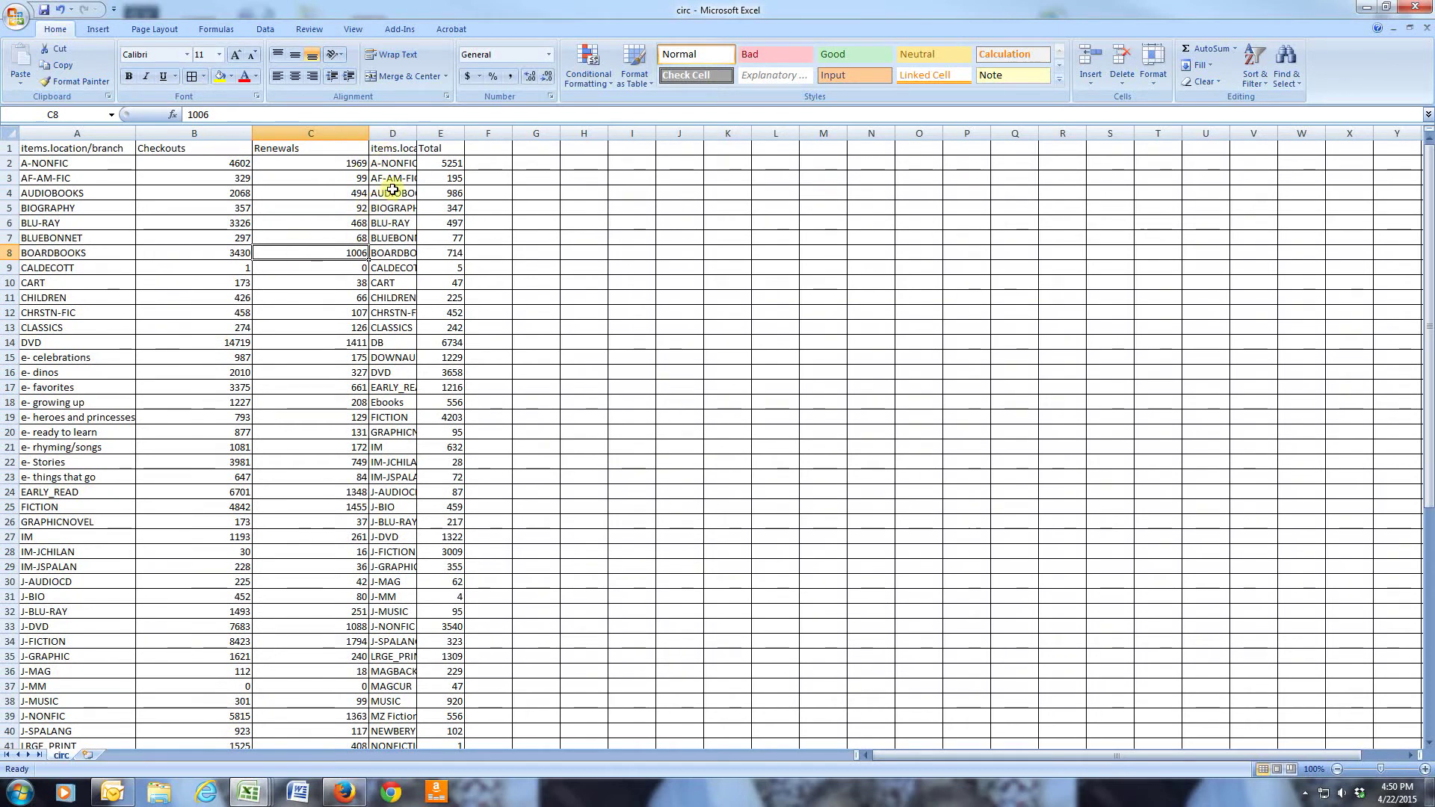
Step: Hide the Checkouts and Renewals columns B:C
{"action": "left_click_drag", "start_coordinate": [310, 133], "coordinate": [224, 132]}
{"action": "right_click", "coordinate": [224, 132]}
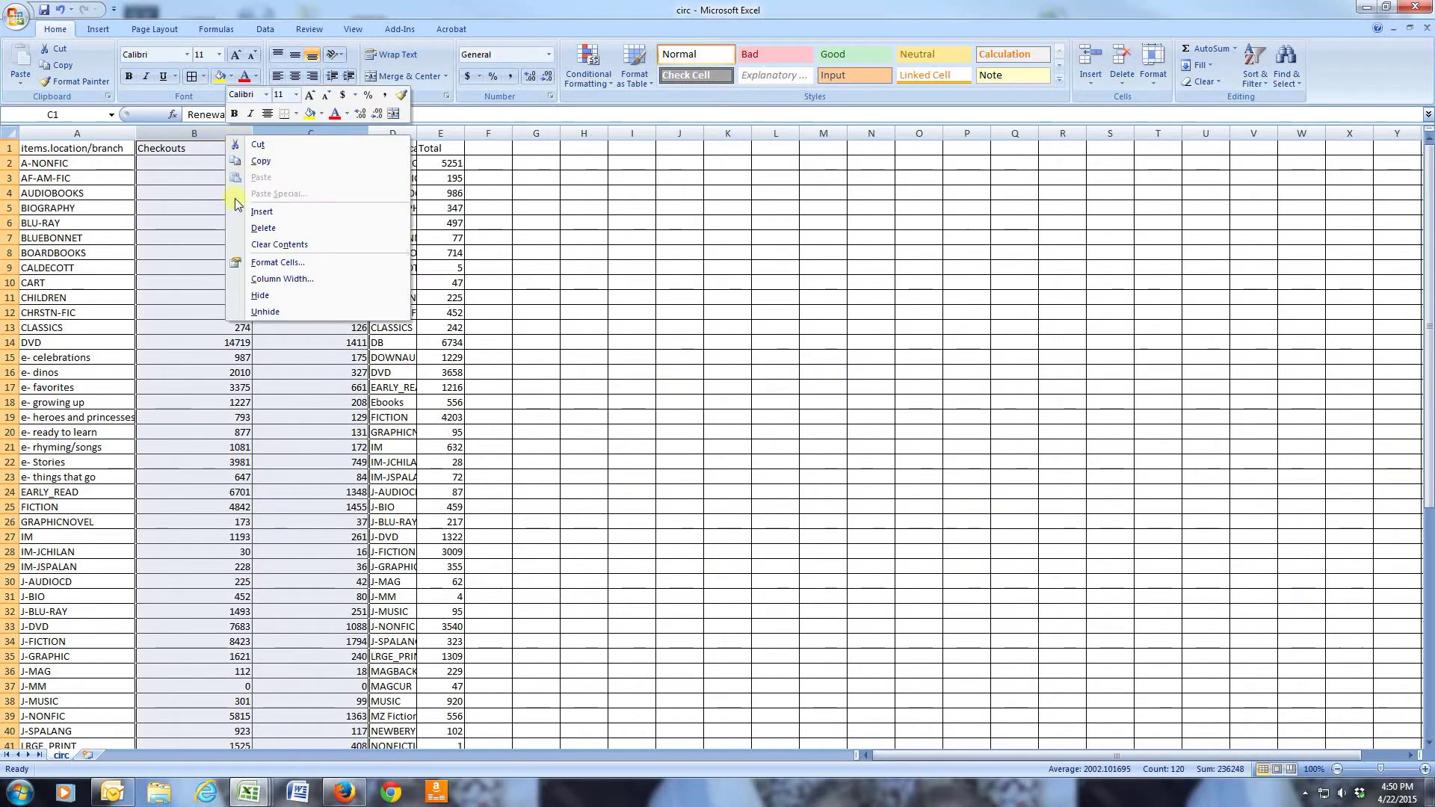
{"action": "left_click", "coordinate": [262, 294]}
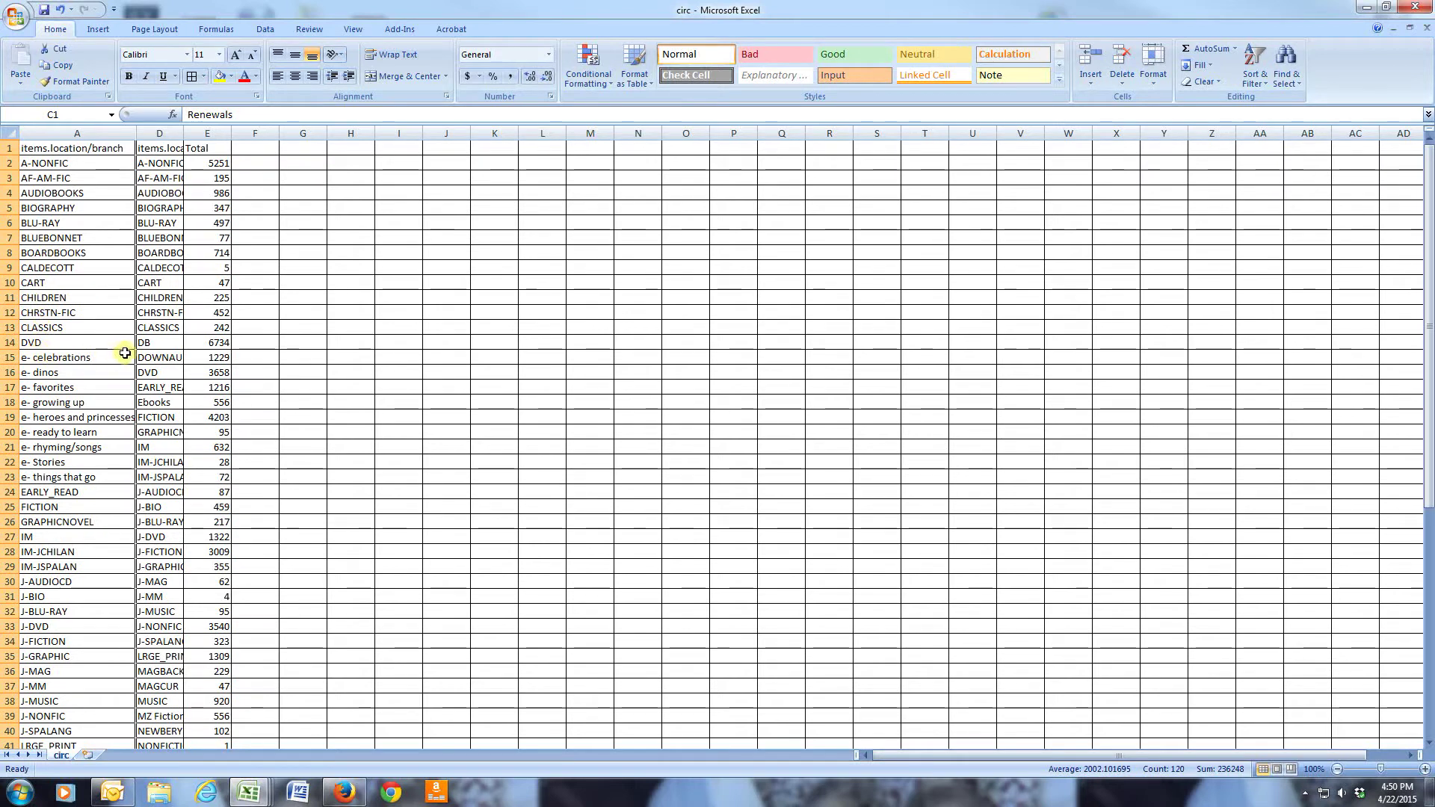
Step: Delete the DB and DOWNAUD cells D14:E15, shifting cells up
{"action": "left_click_drag", "start_coordinate": [145, 345], "coordinate": [214, 357]}
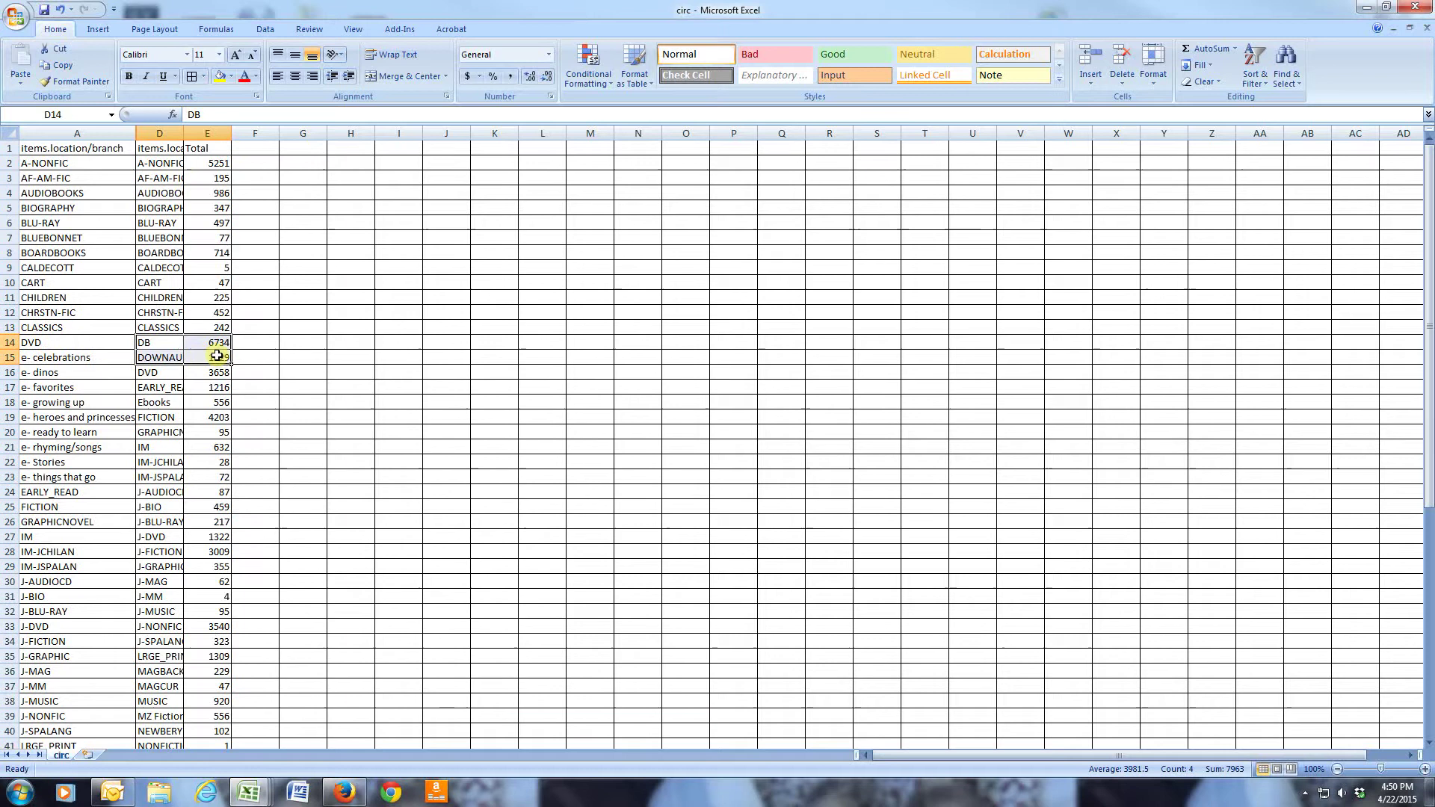
{"action": "right_click", "coordinate": [214, 357]}
{"action": "left_click", "coordinate": [256, 445]}
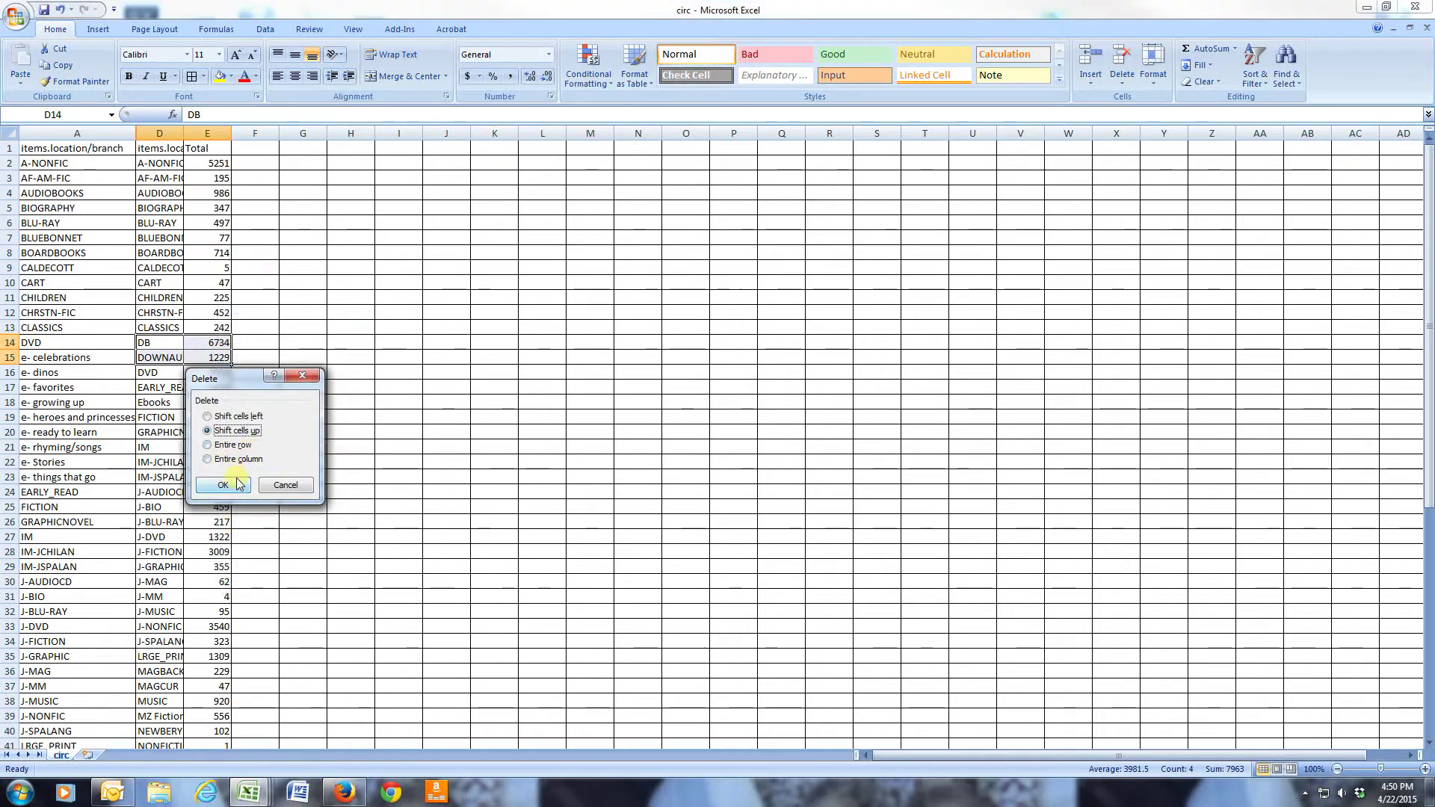
{"action": "left_click", "coordinate": [225, 484]}
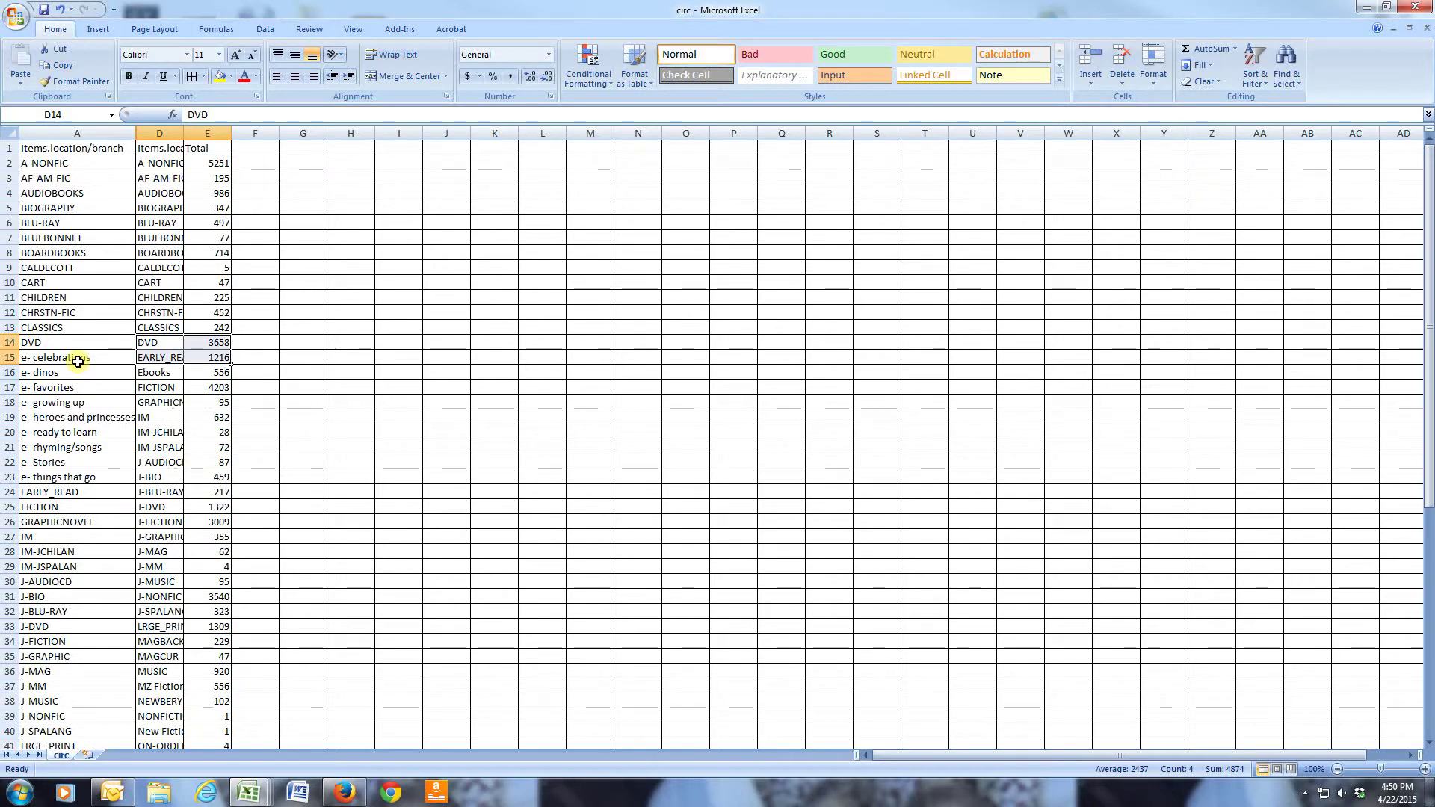
Step: Unhide columns A–E to reveal Checkouts and Renewals, then select the e- location rows A15:C23
{"action": "left_click_drag", "start_coordinate": [78, 361], "coordinate": [78, 483]}
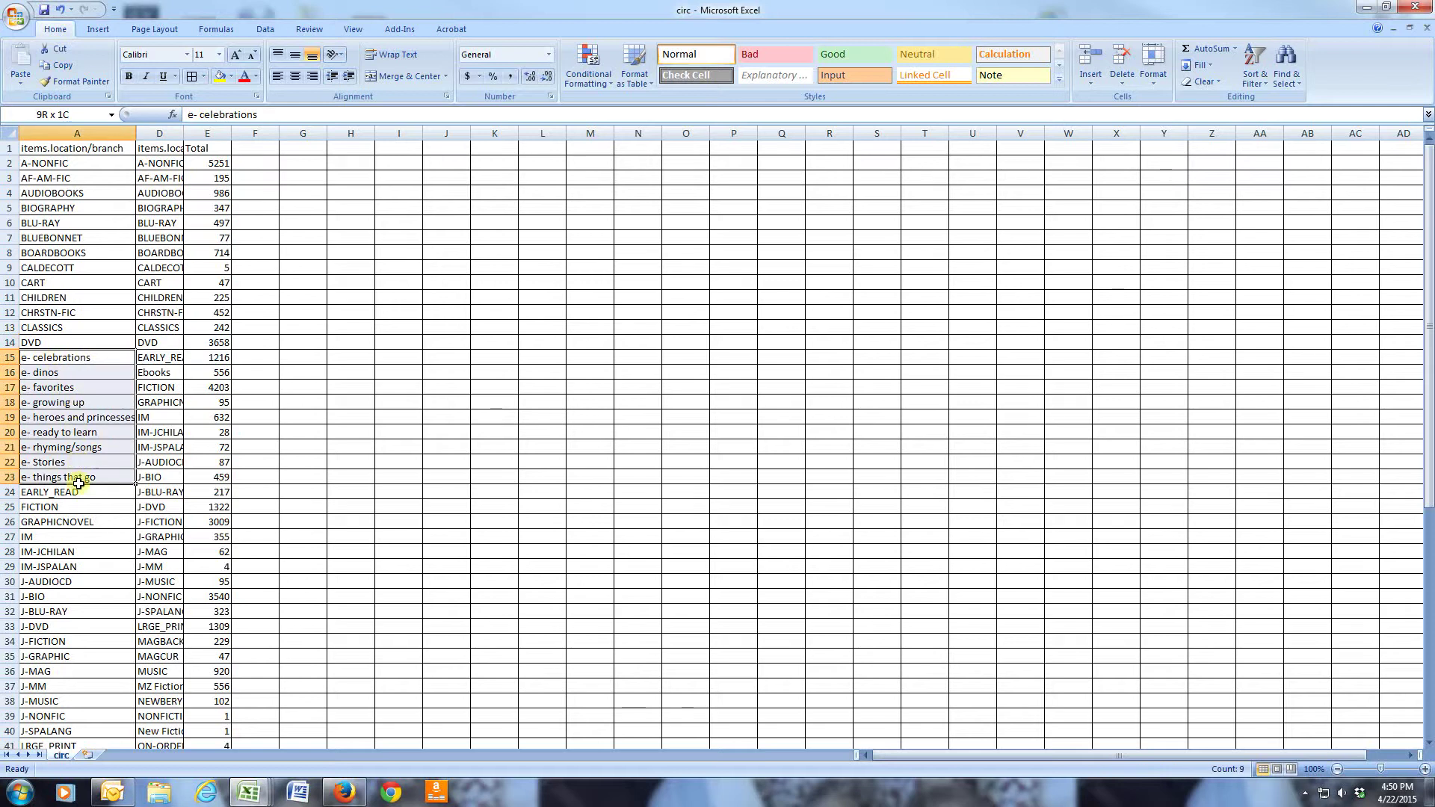
{"action": "left_click_drag", "start_coordinate": [77, 133], "coordinate": [207, 133]}
{"action": "right_click", "coordinate": [153, 137]}
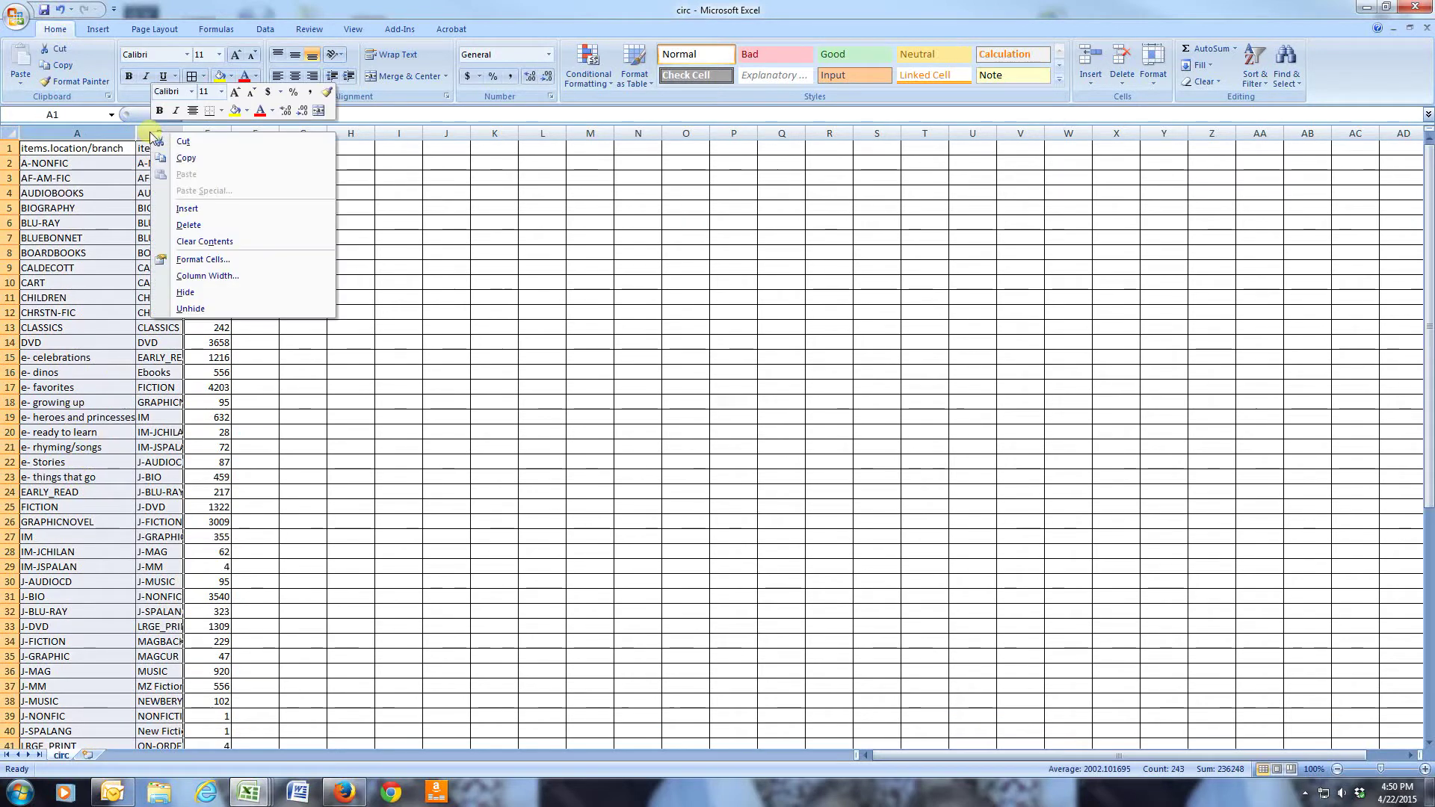
{"action": "left_click", "coordinate": [190, 308]}
{"action": "left_click", "coordinate": [180, 390]}
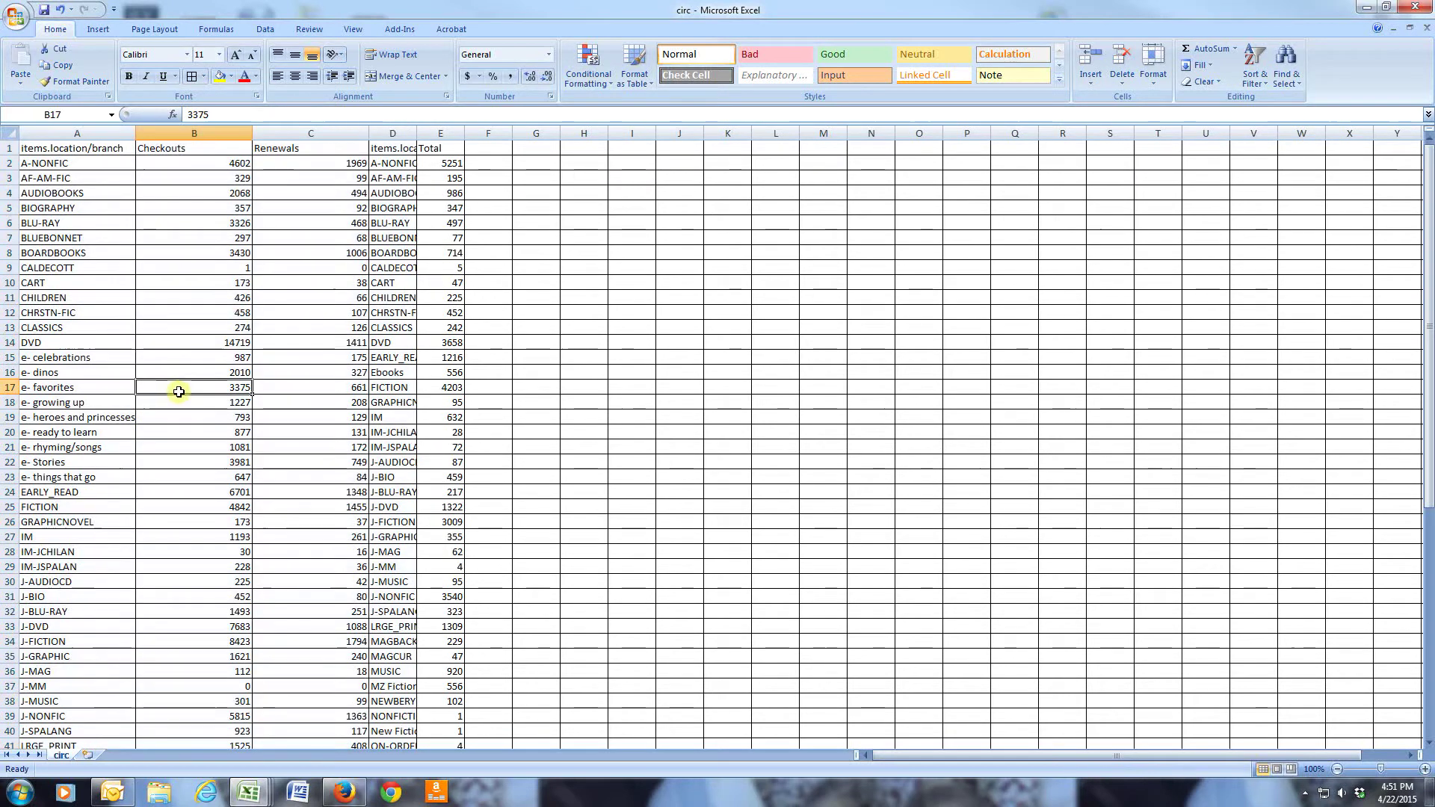
{"action": "left_click_drag", "start_coordinate": [52, 361], "coordinate": [304, 479]}
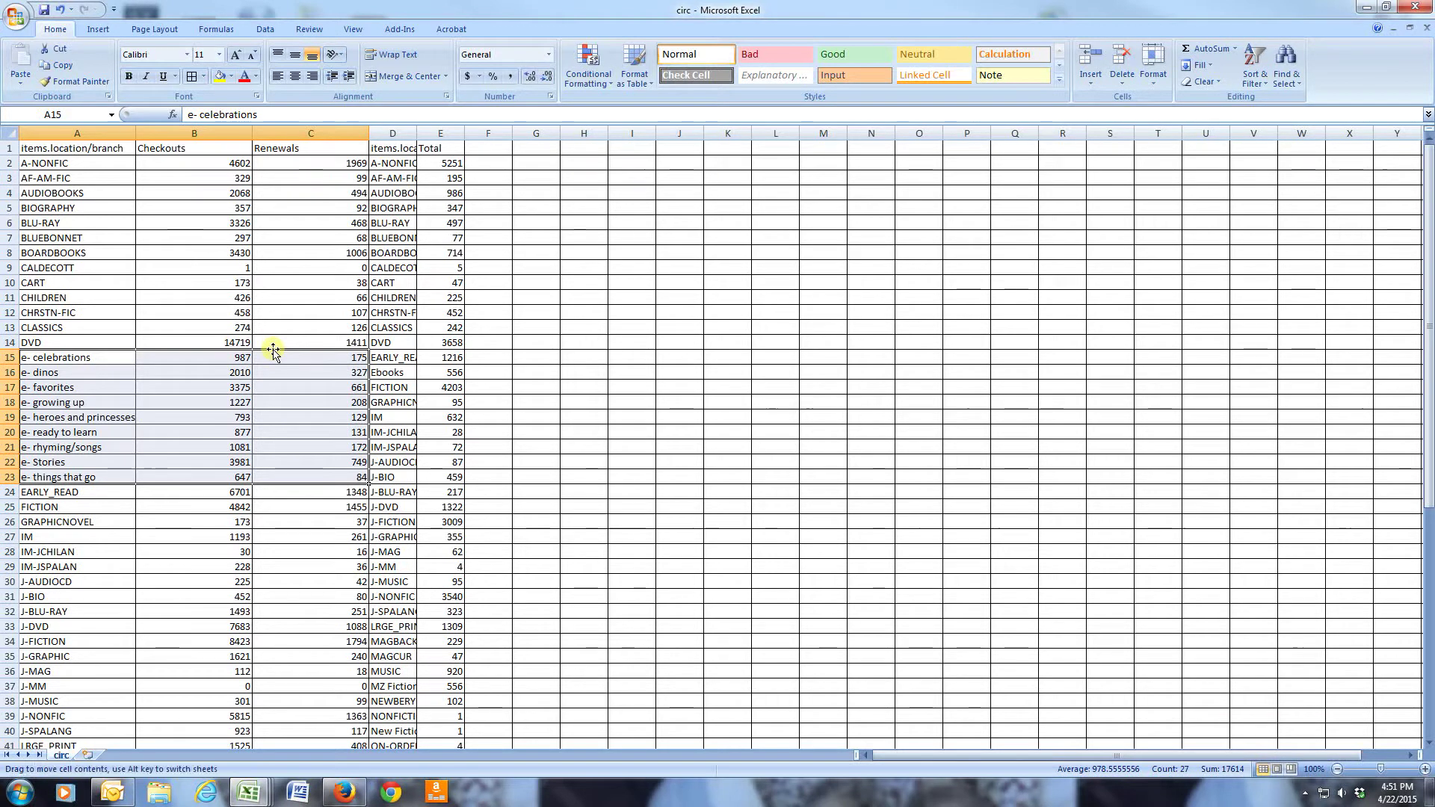
Step: Move the e- location rows to H15:J23 and delete the emptied A15:C23, shifting cells up
{"action": "left_click_drag", "start_coordinate": [272, 352], "coordinate": [694, 362]}
{"action": "left_click_drag", "start_coordinate": [33, 363], "coordinate": [298, 472]}
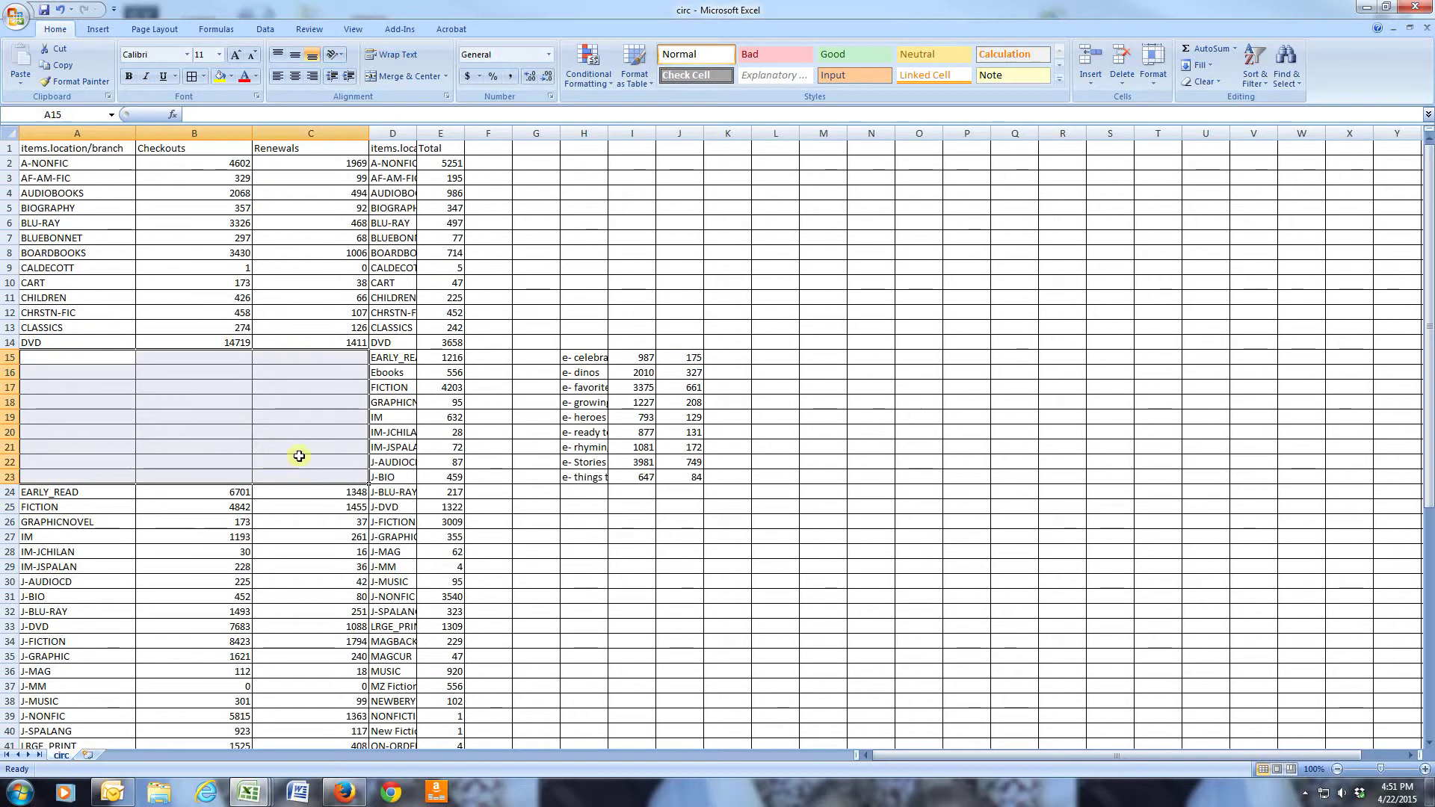
{"action": "right_click", "coordinate": [300, 453]}
{"action": "left_click", "coordinate": [341, 546]}
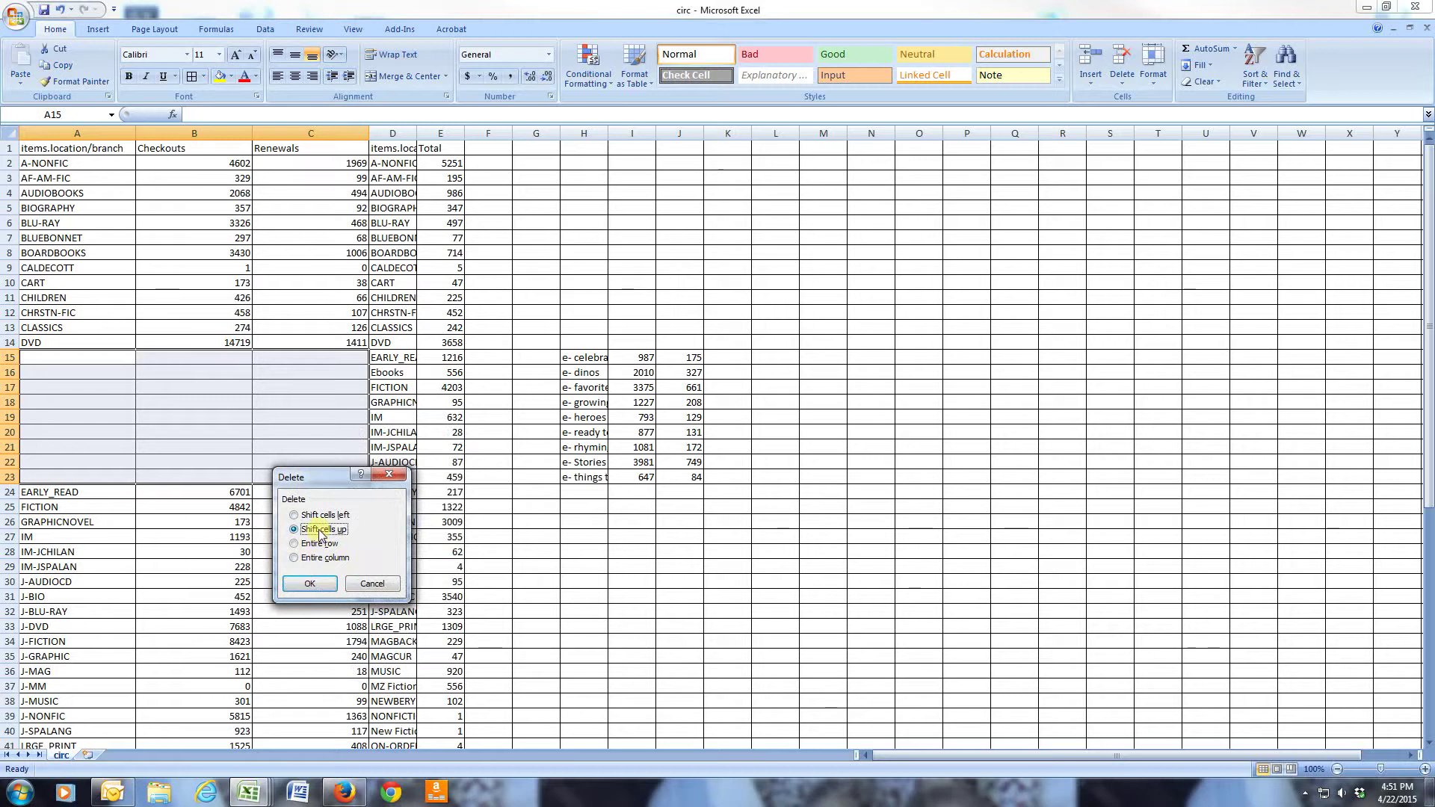
{"action": "left_click", "coordinate": [310, 583]}
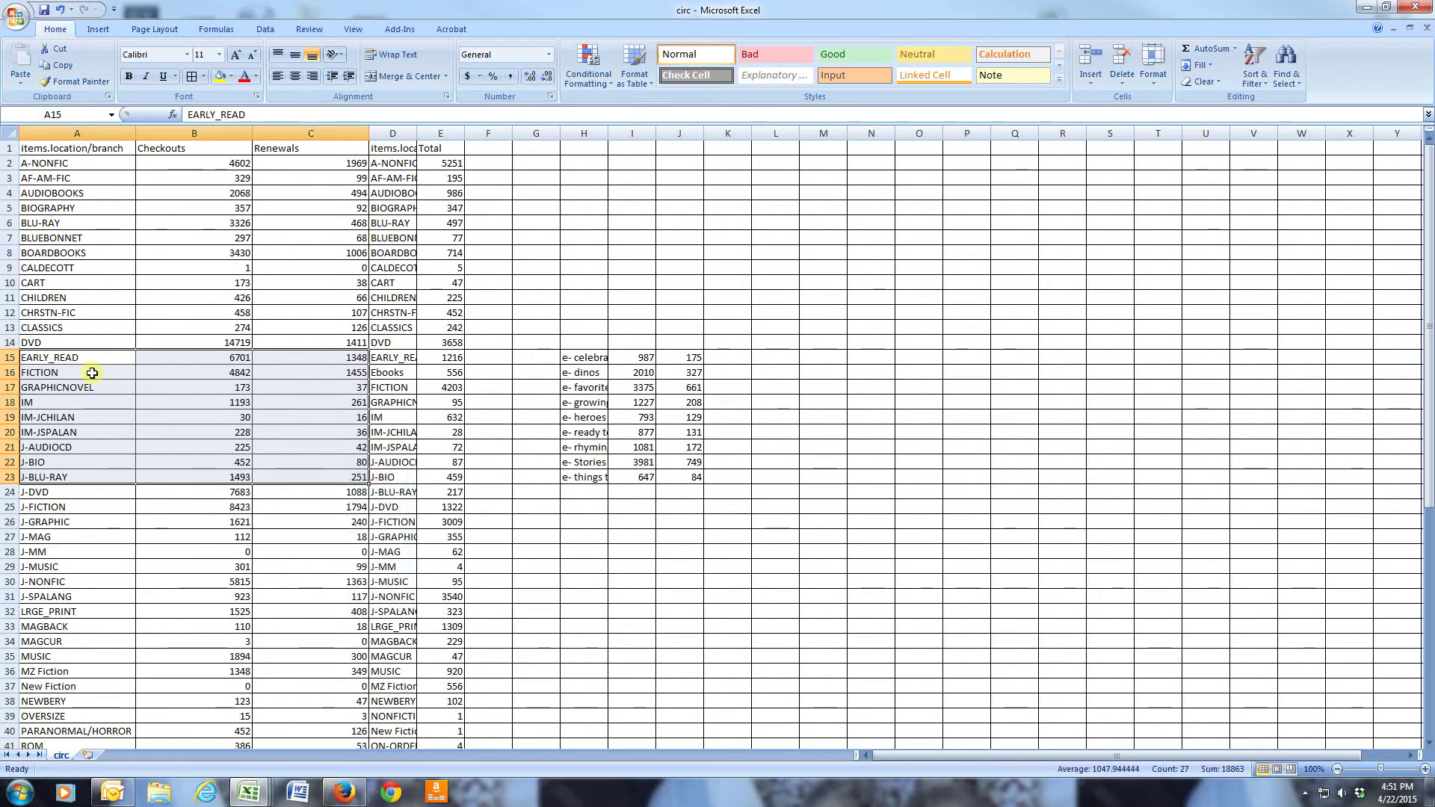
Step: Delete the Ebooks 556 pair in D16:E16, shifting cells up
{"action": "left_click", "coordinate": [385, 376]}
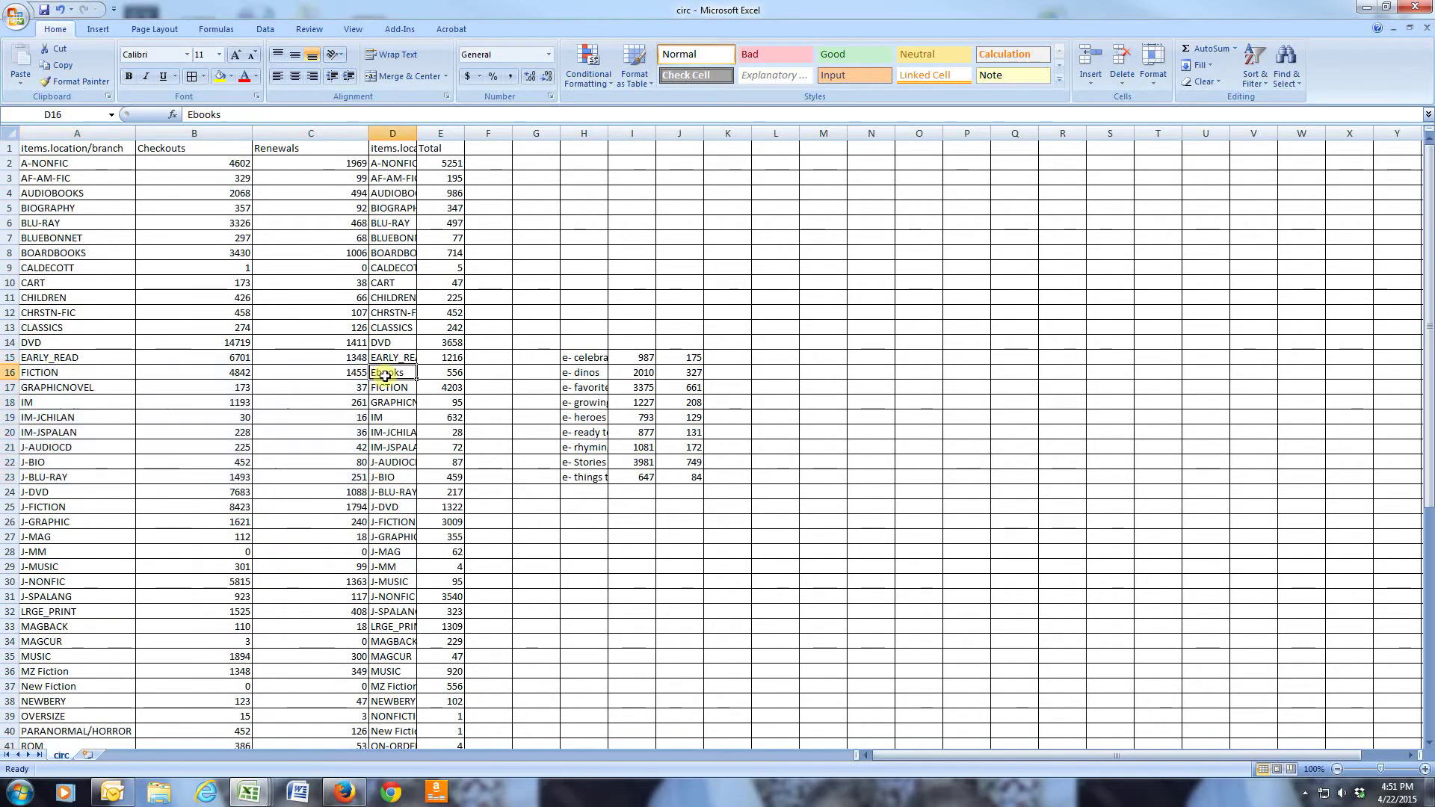
{"action": "left_click_drag", "start_coordinate": [385, 376], "coordinate": [436, 376]}
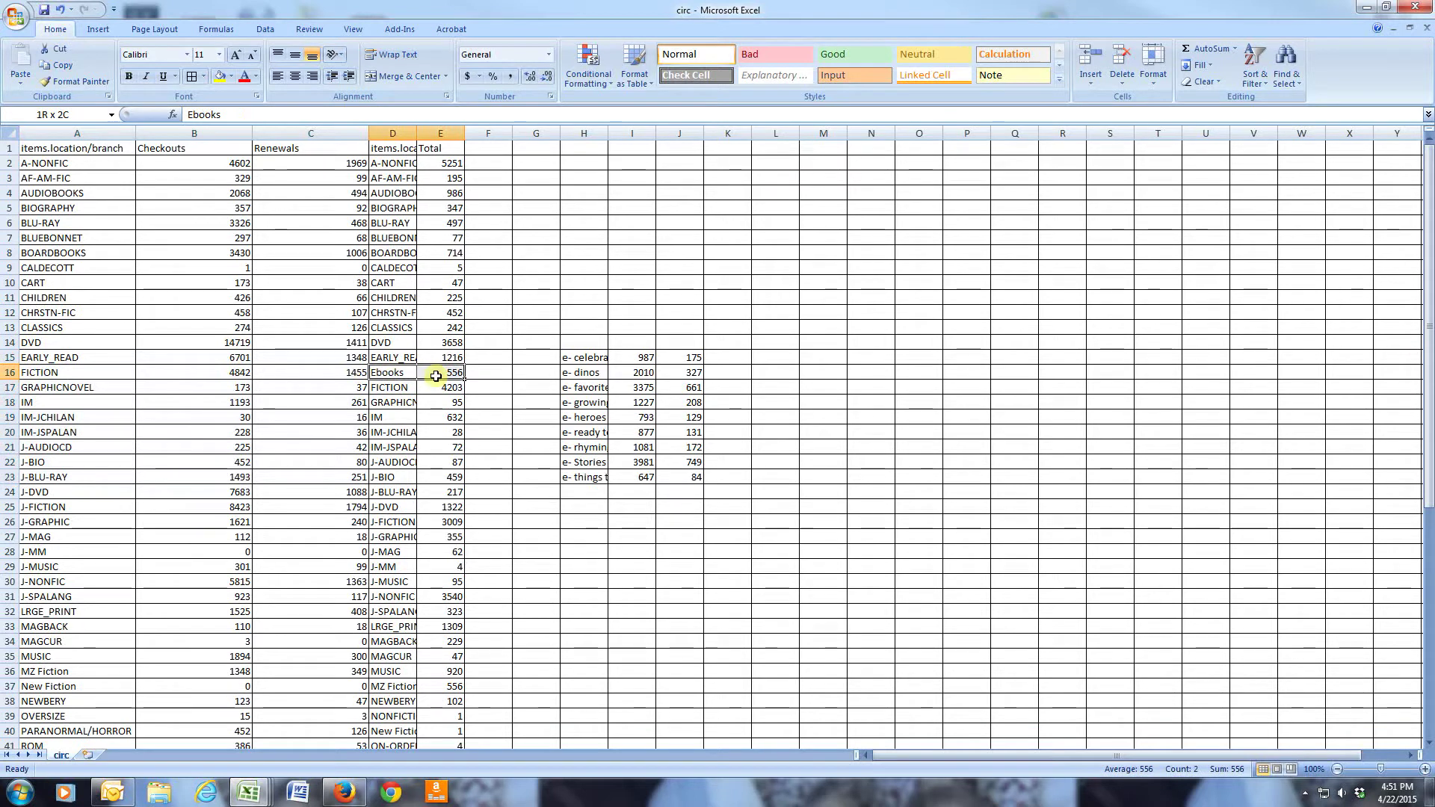
{"action": "right_click", "coordinate": [437, 374]}
{"action": "left_click", "coordinate": [480, 466]}
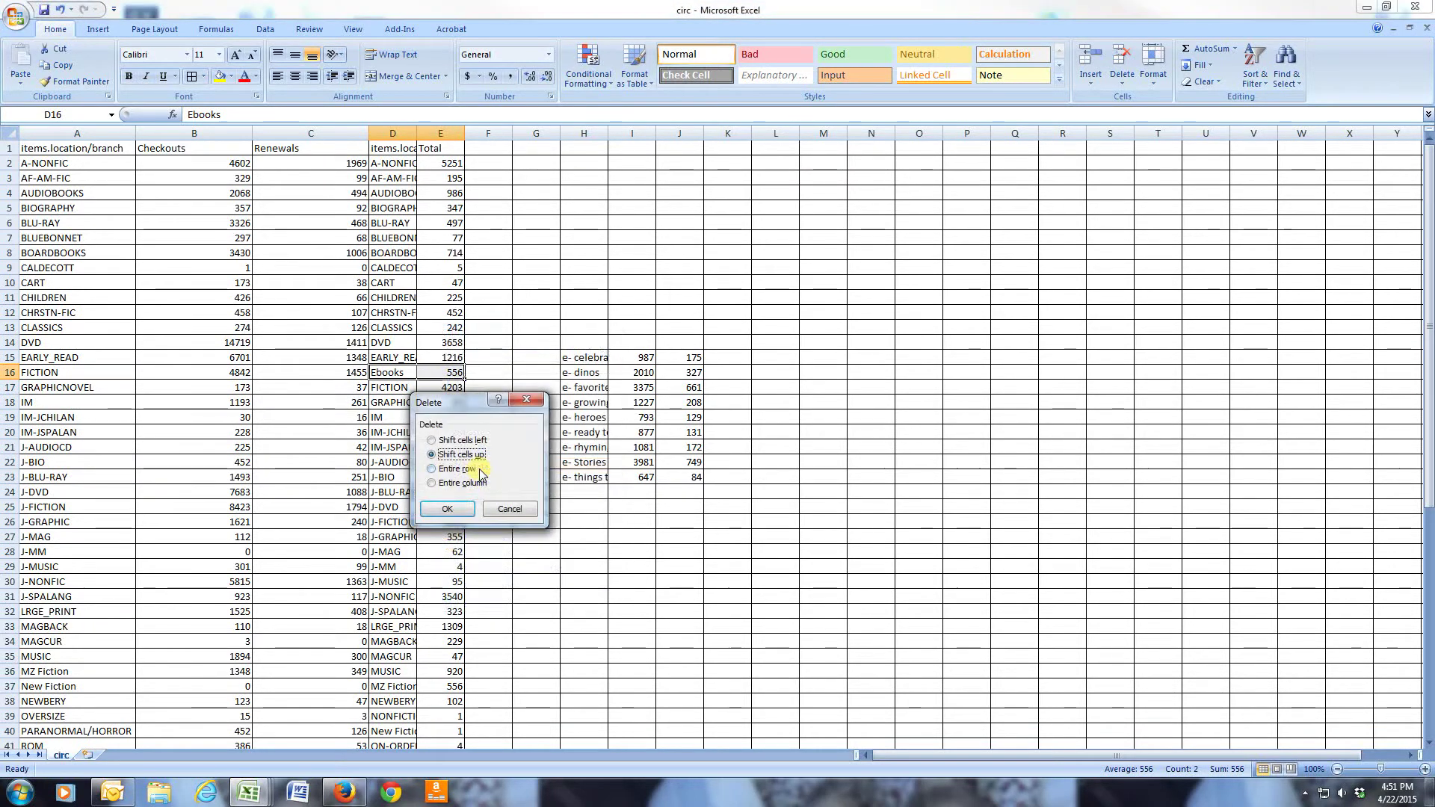
{"action": "left_click", "coordinate": [445, 508]}
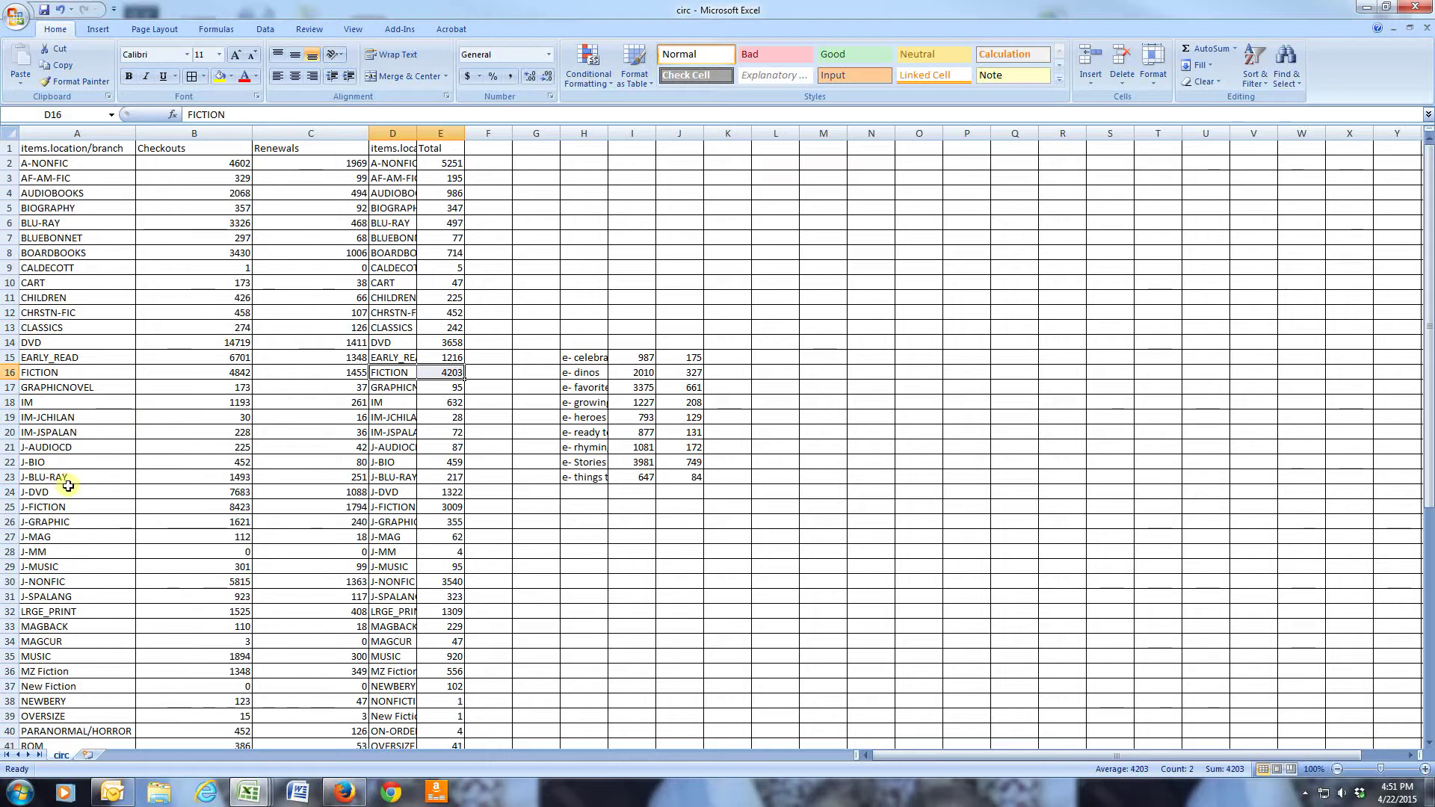
{"action": "scroll", "coordinate": [77, 497], "scroll_direction": "down", "scroll_amount": 1}
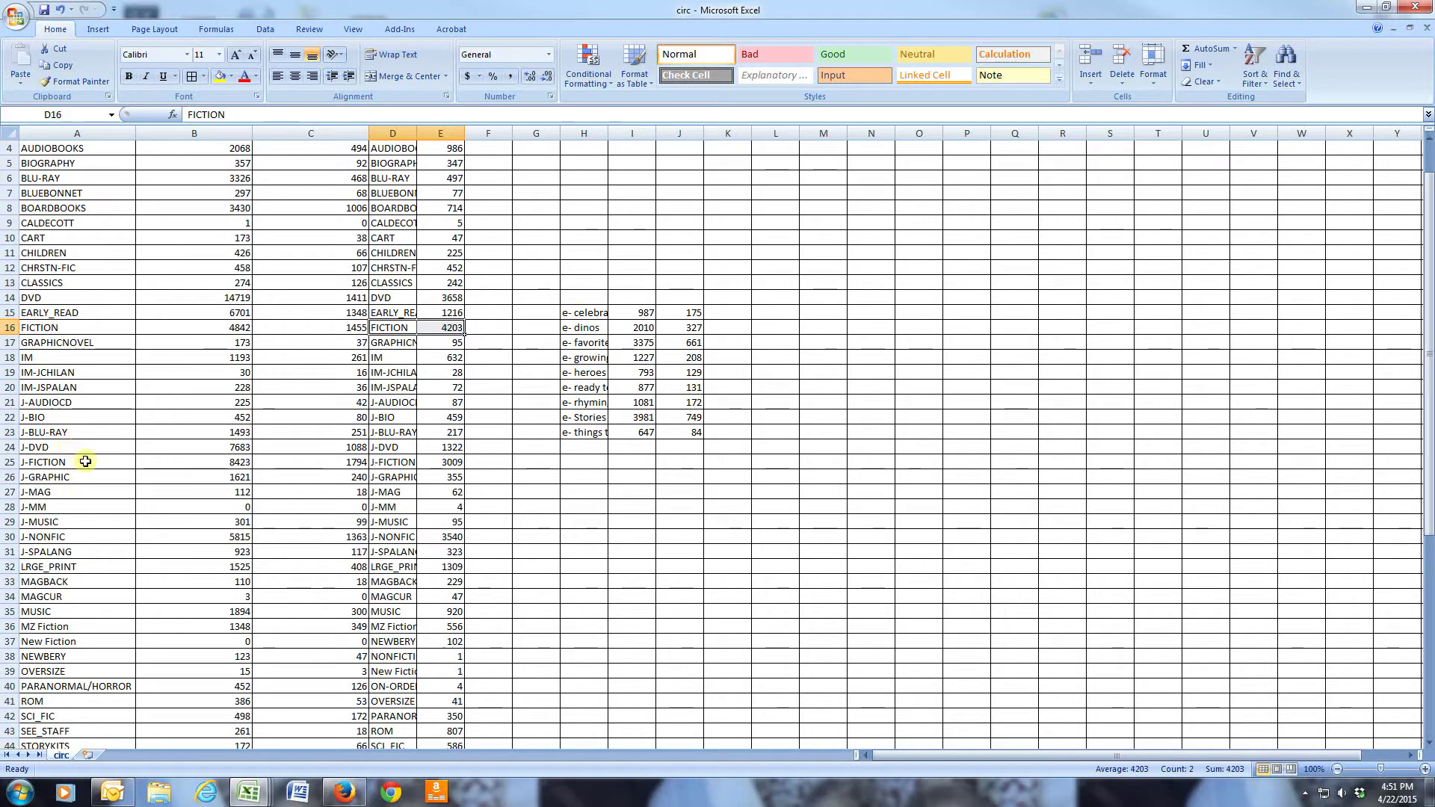
{"action": "scroll", "coordinate": [86, 462], "scroll_direction": "down", "scroll_amount": 1}
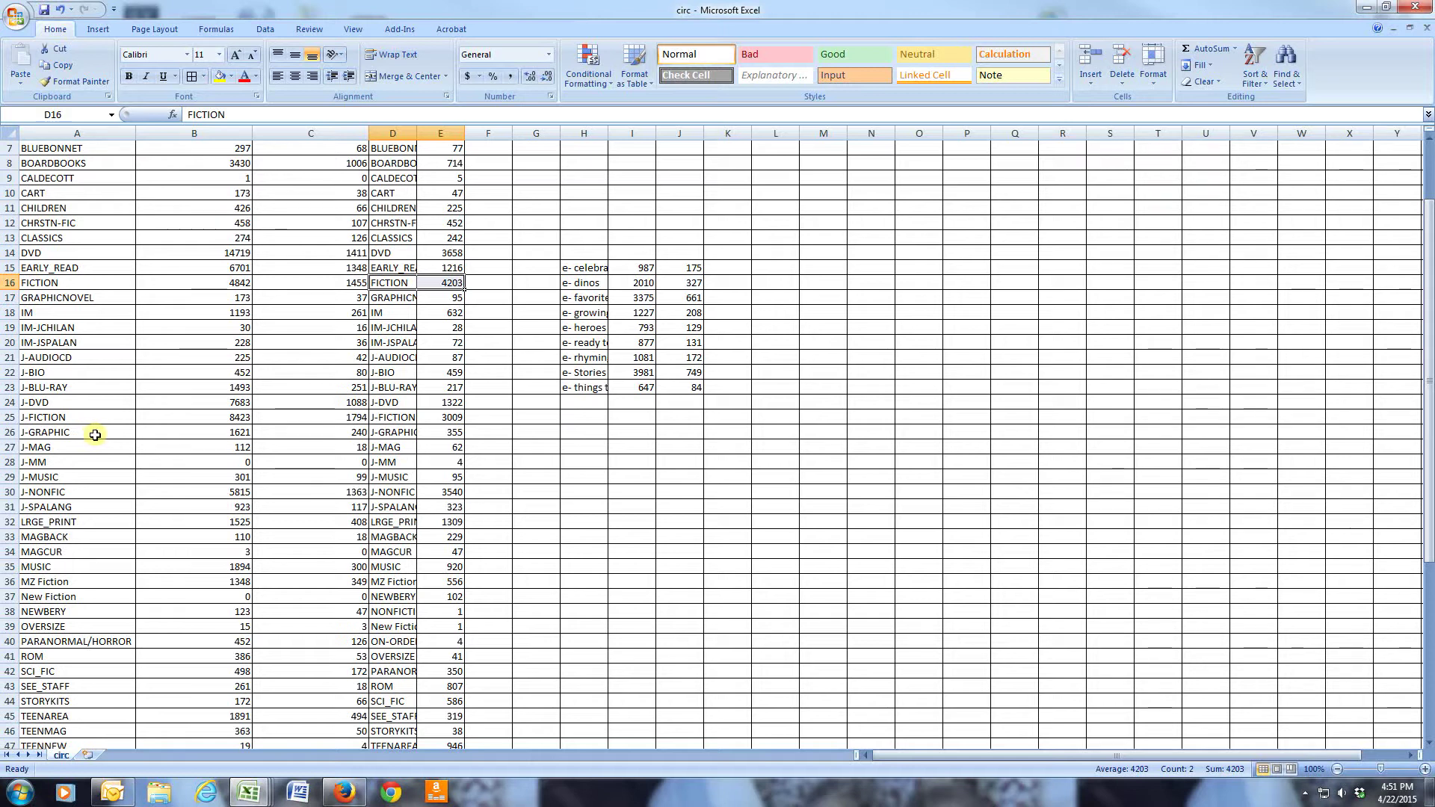
{"action": "scroll", "coordinate": [115, 491], "scroll_direction": "down", "scroll_amount": 1}
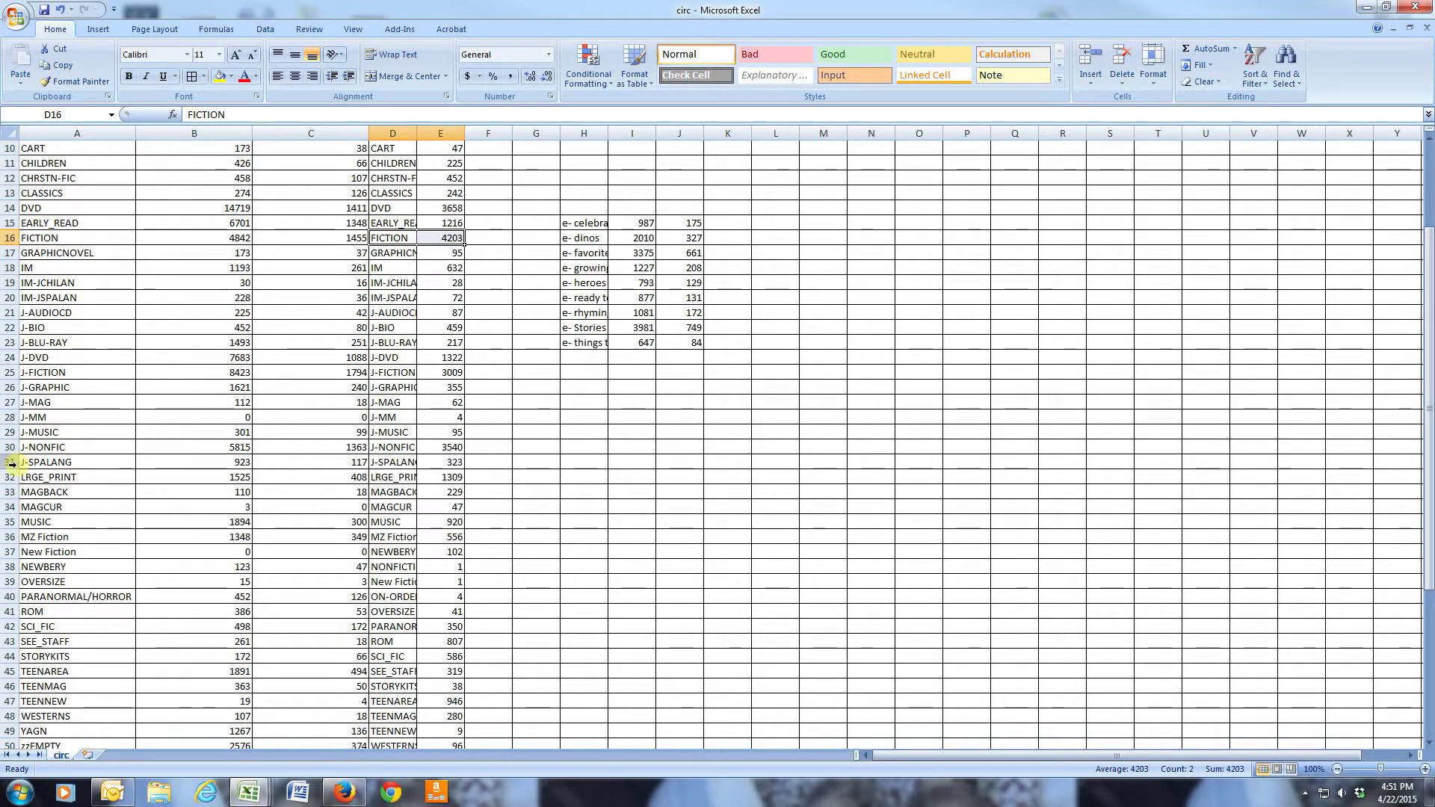
{"action": "left_click_drag", "start_coordinate": [25, 465], "coordinate": [441, 462]}
{"action": "left_click_drag", "start_coordinate": [45, 299], "coordinate": [437, 296]}
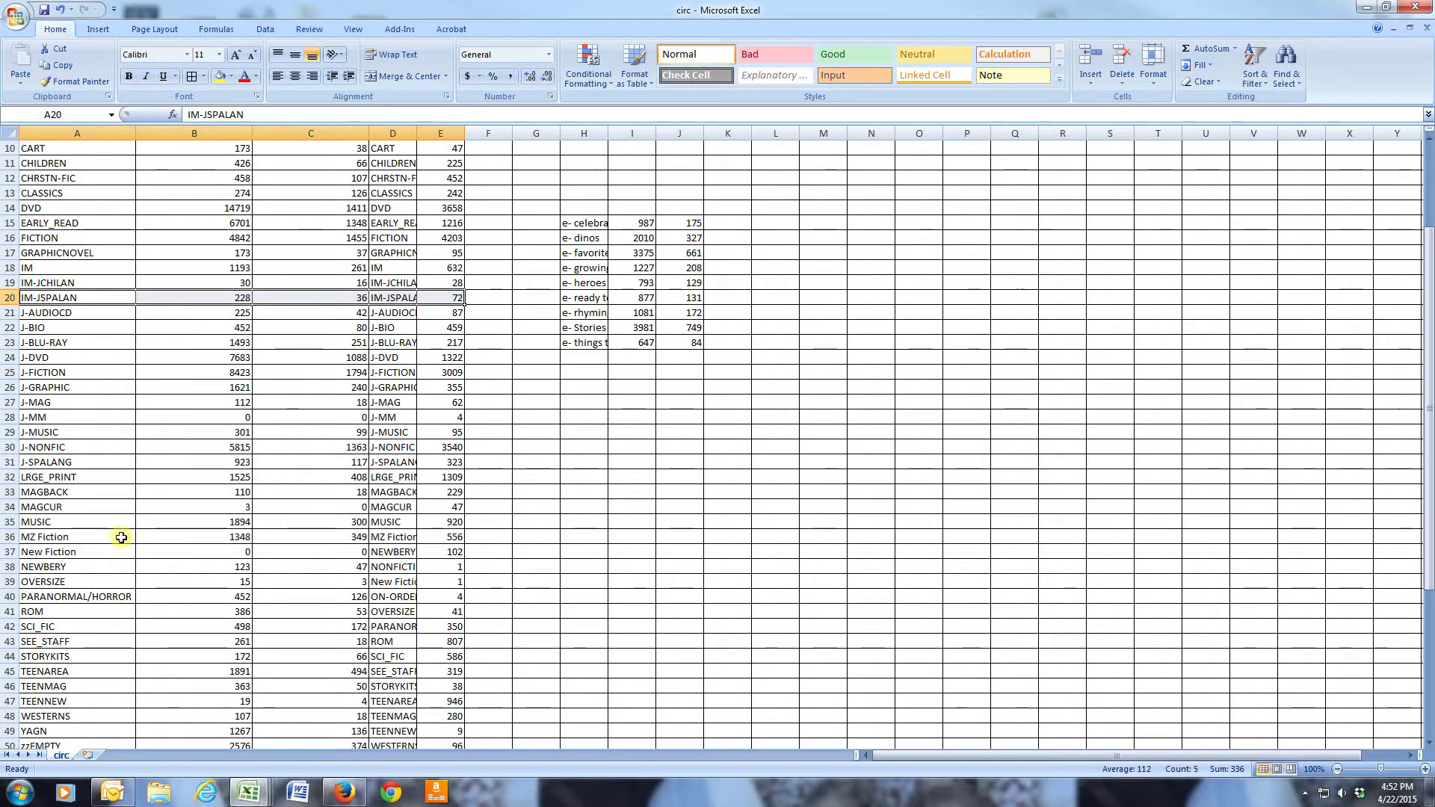
Step: Delete the MAGBACK and MAGCUR rows and the New Fiction checkouts cells, shifting cells up
{"action": "left_click_drag", "start_coordinate": [10, 491], "coordinate": [10, 505]}
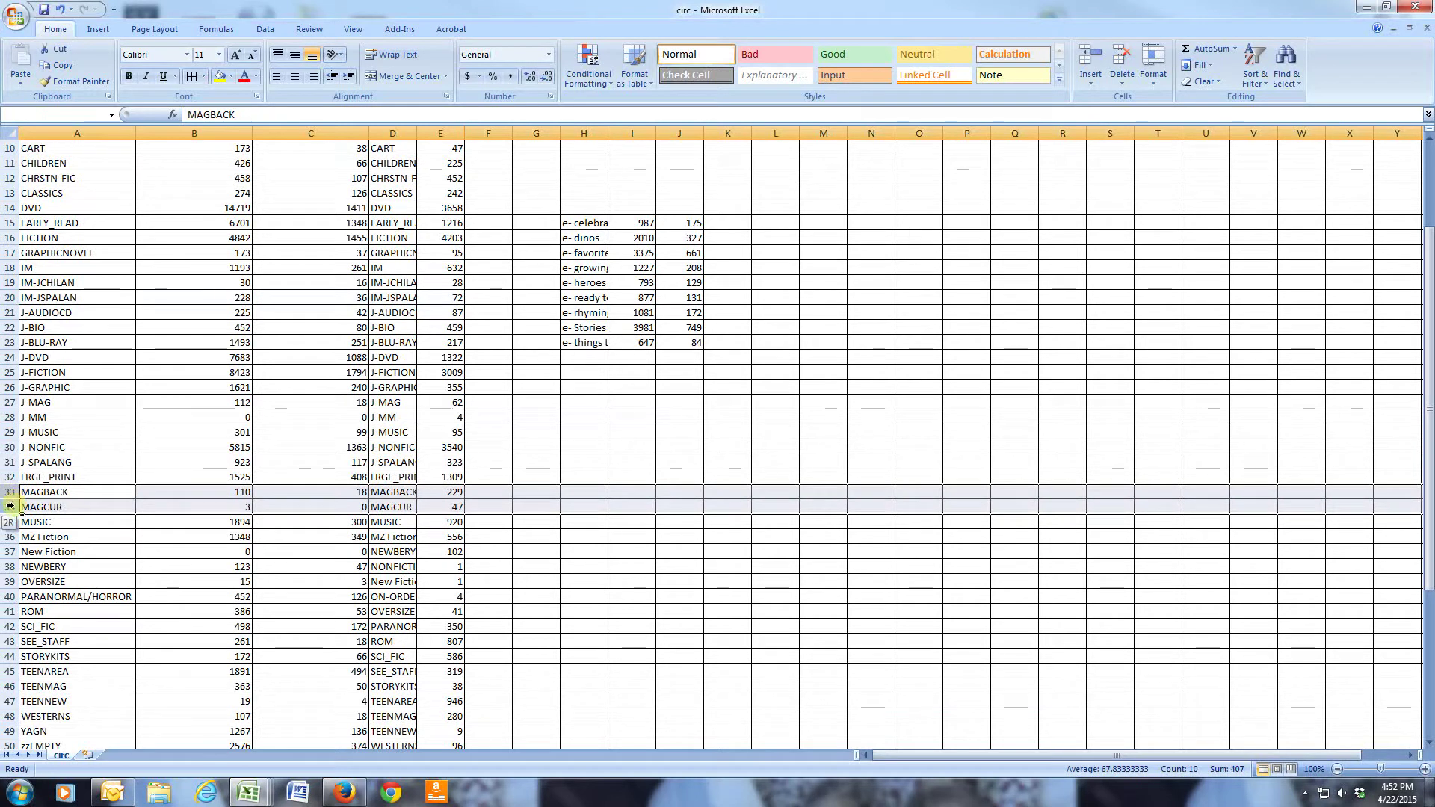
{"action": "right_click", "coordinate": [84, 504]}
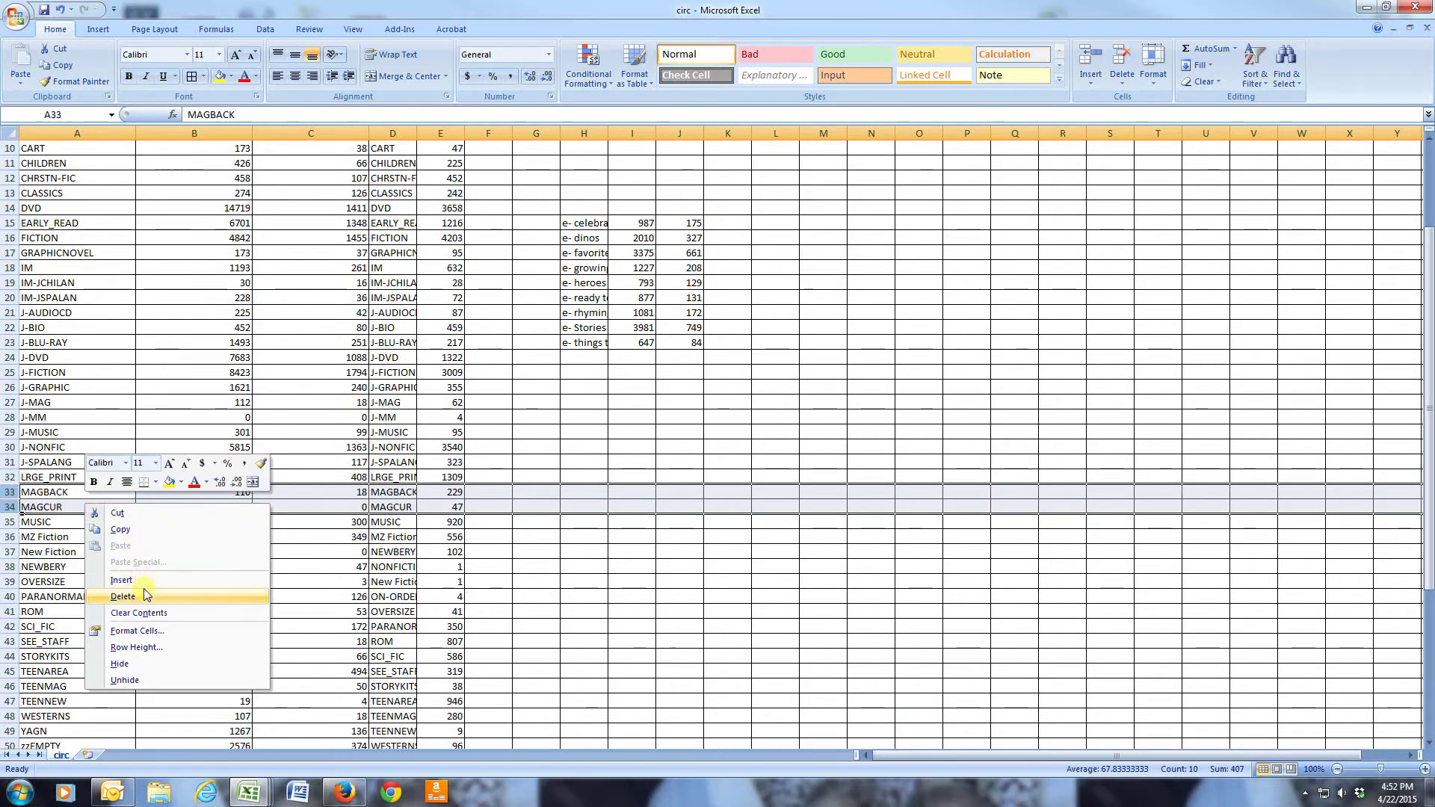
{"action": "left_click", "coordinate": [148, 595]}
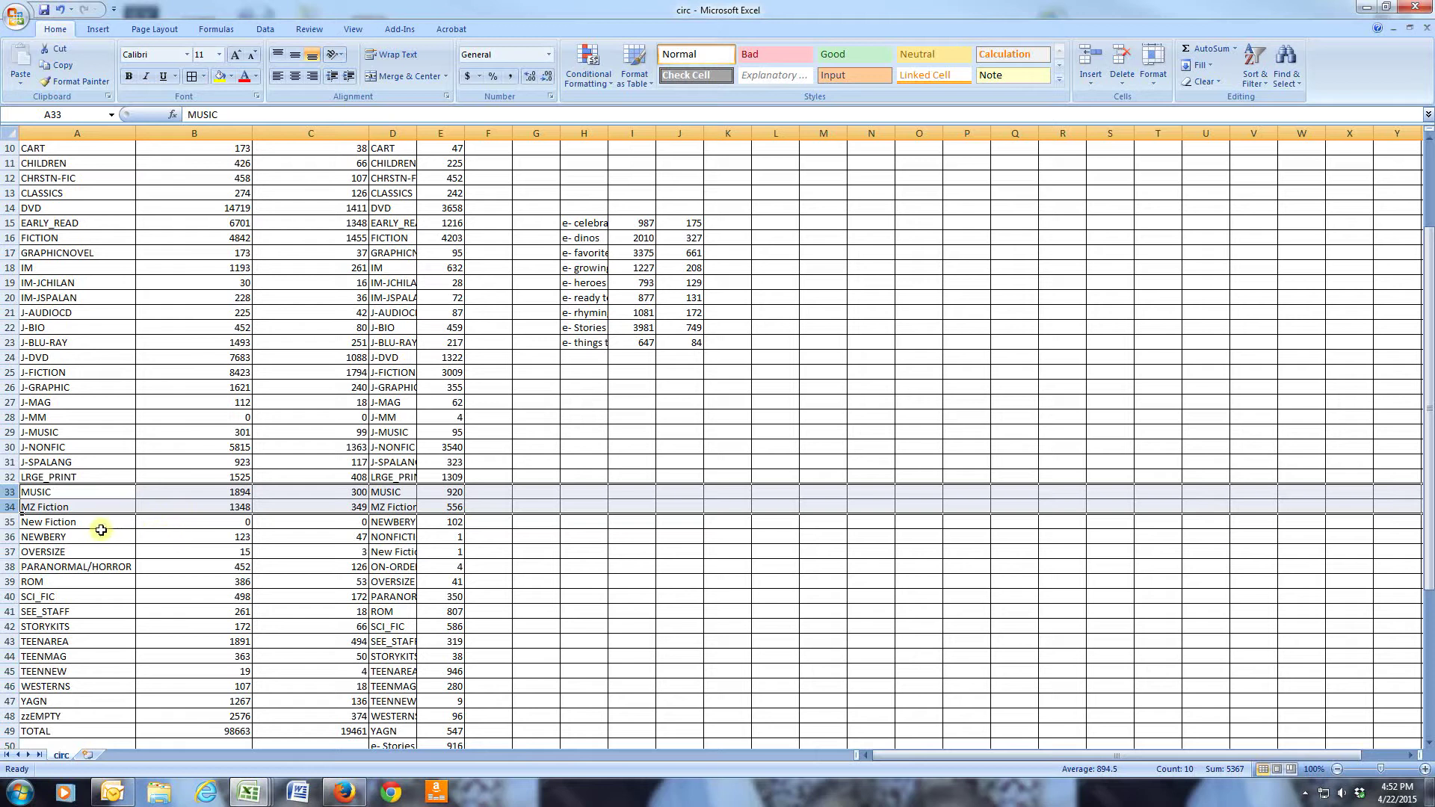
{"action": "left_click_drag", "start_coordinate": [102, 523], "coordinate": [193, 528]}
{"action": "right_click", "coordinate": [196, 525]}
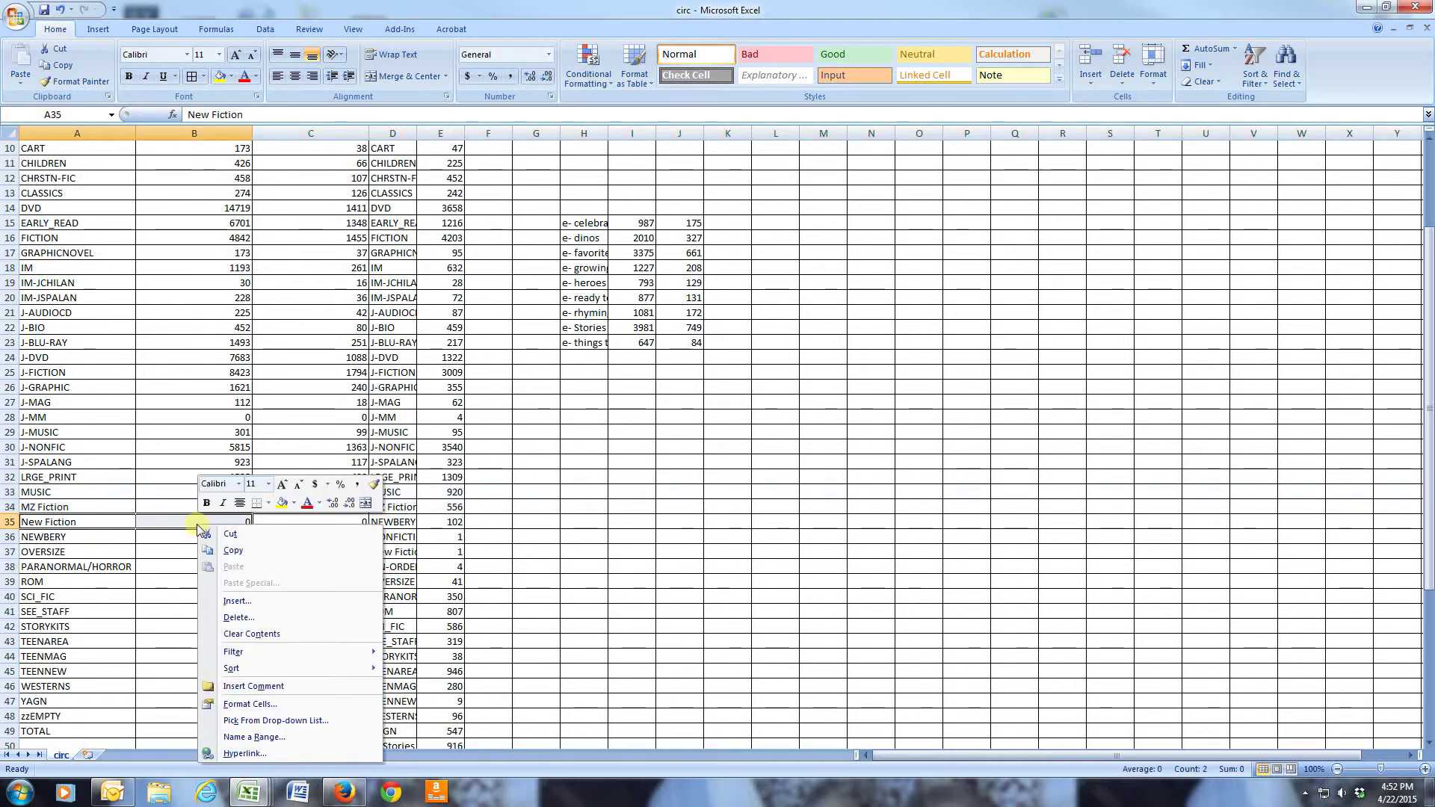
{"action": "left_click", "coordinate": [239, 618]}
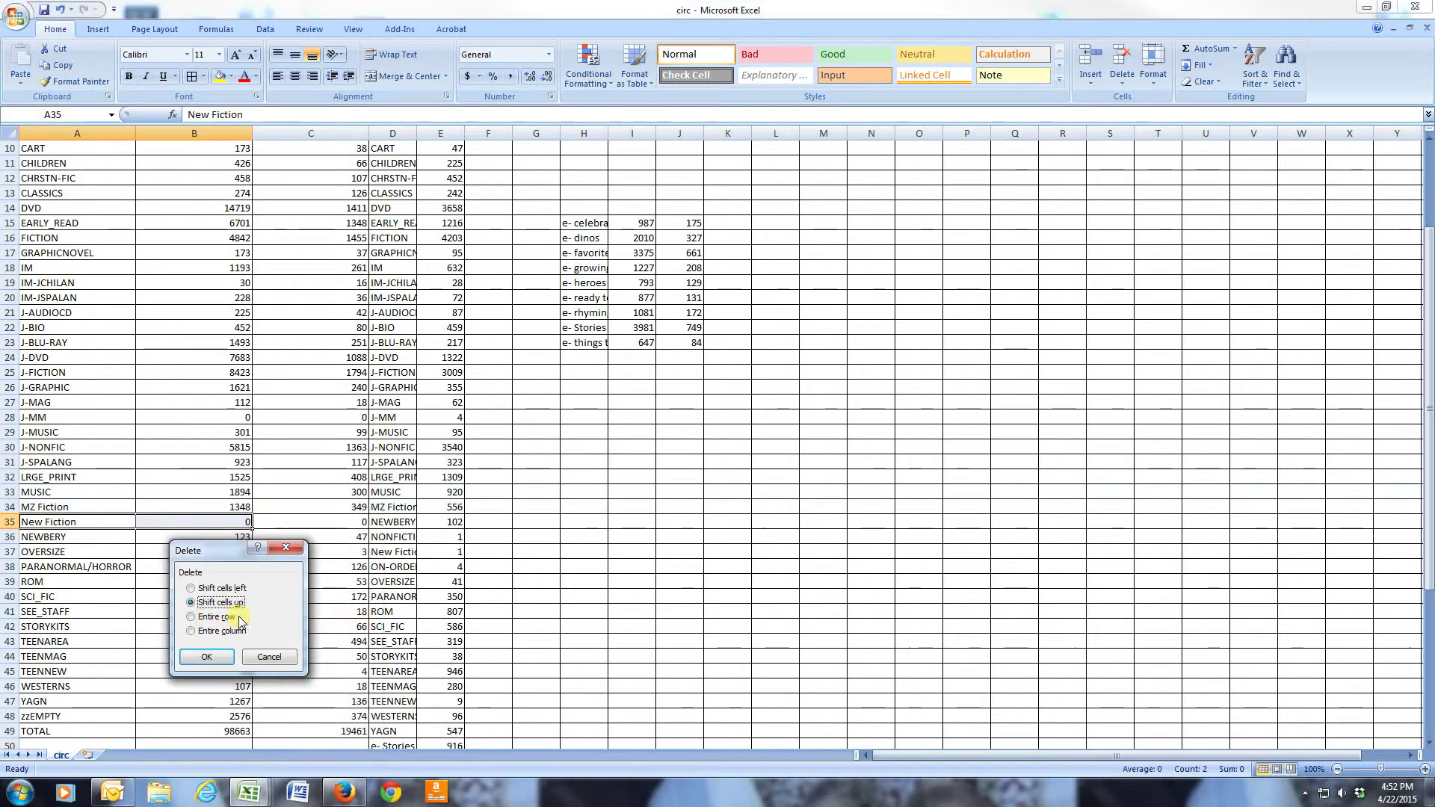
{"action": "left_click", "coordinate": [206, 657]}
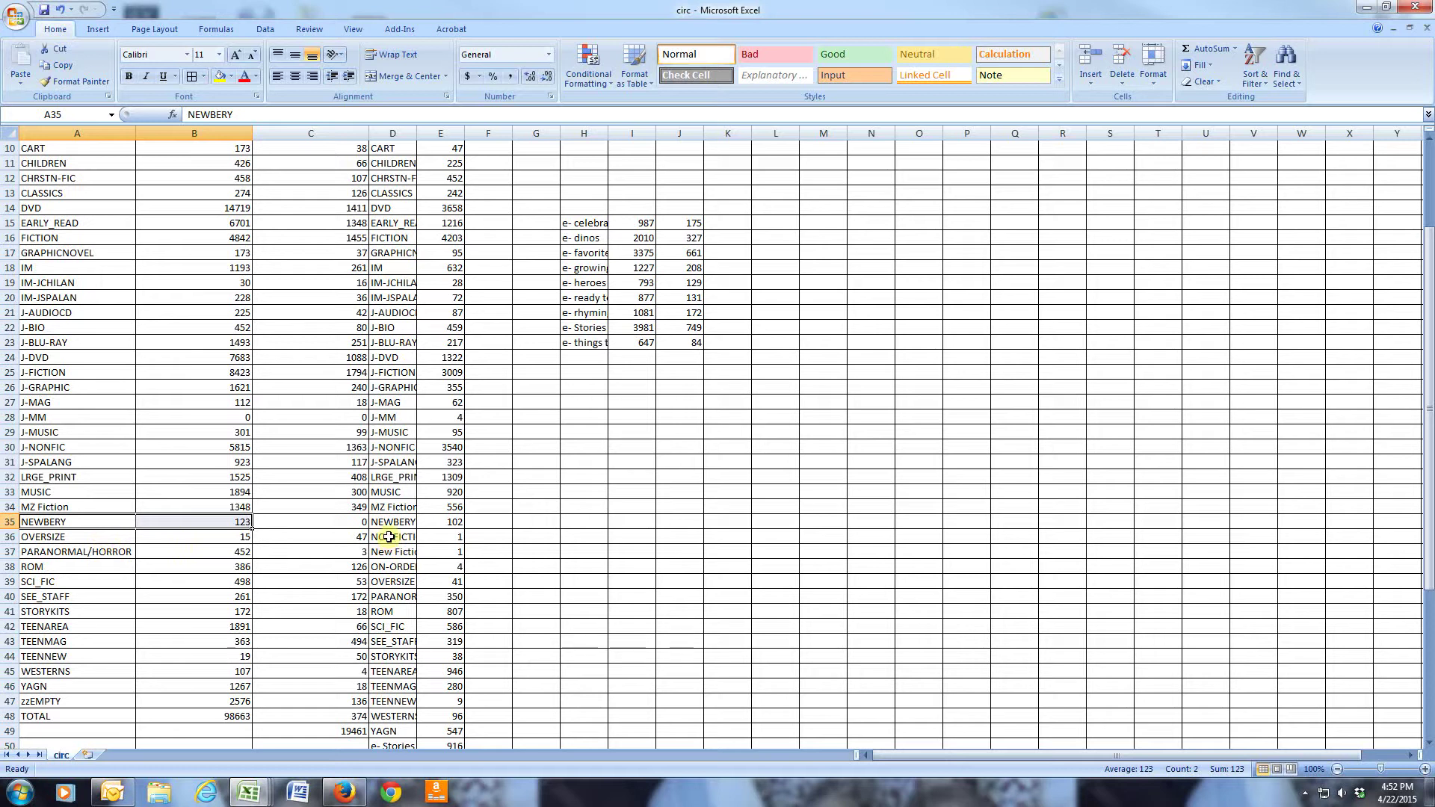
Step: Delete the NONFICTION, New Fiction and on-order totals in D36:E38, shifting cells up
{"action": "left_click_drag", "start_coordinate": [389, 537], "coordinate": [443, 565]}
{"action": "left_click", "coordinate": [445, 572]}
{"action": "right_click", "coordinate": [443, 564]}
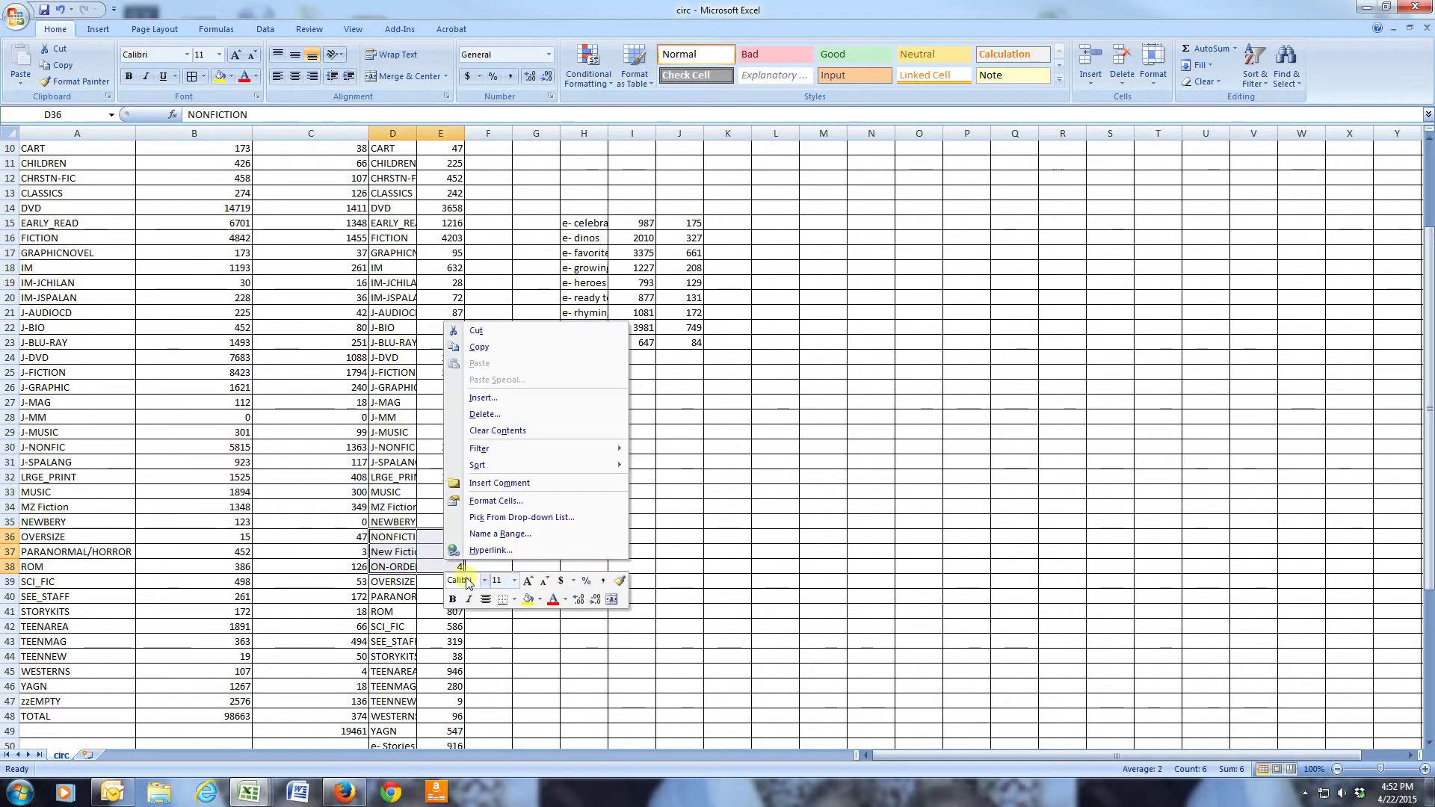
{"action": "left_click", "coordinate": [491, 416]}
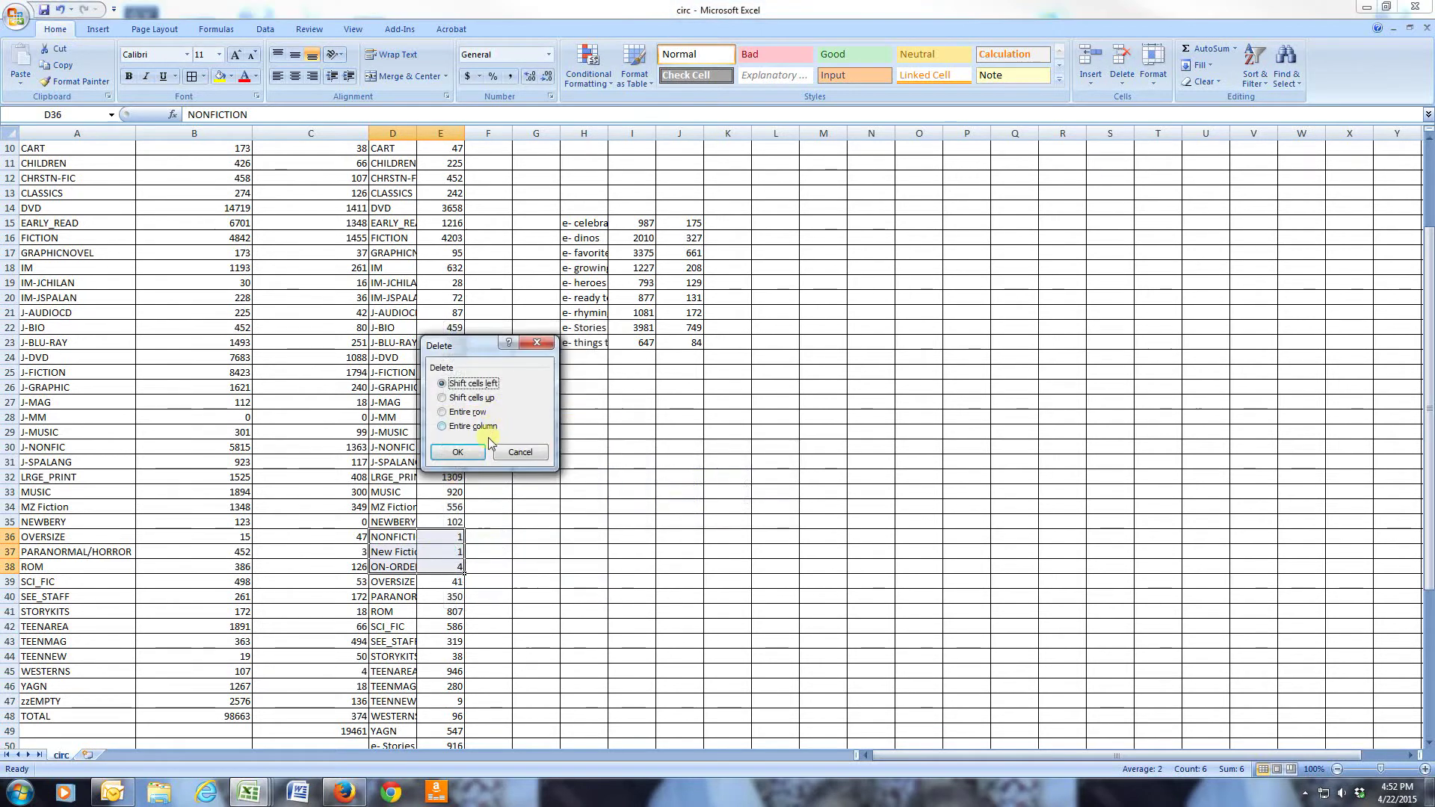
{"action": "left_click", "coordinate": [467, 398]}
{"action": "left_click", "coordinate": [458, 452]}
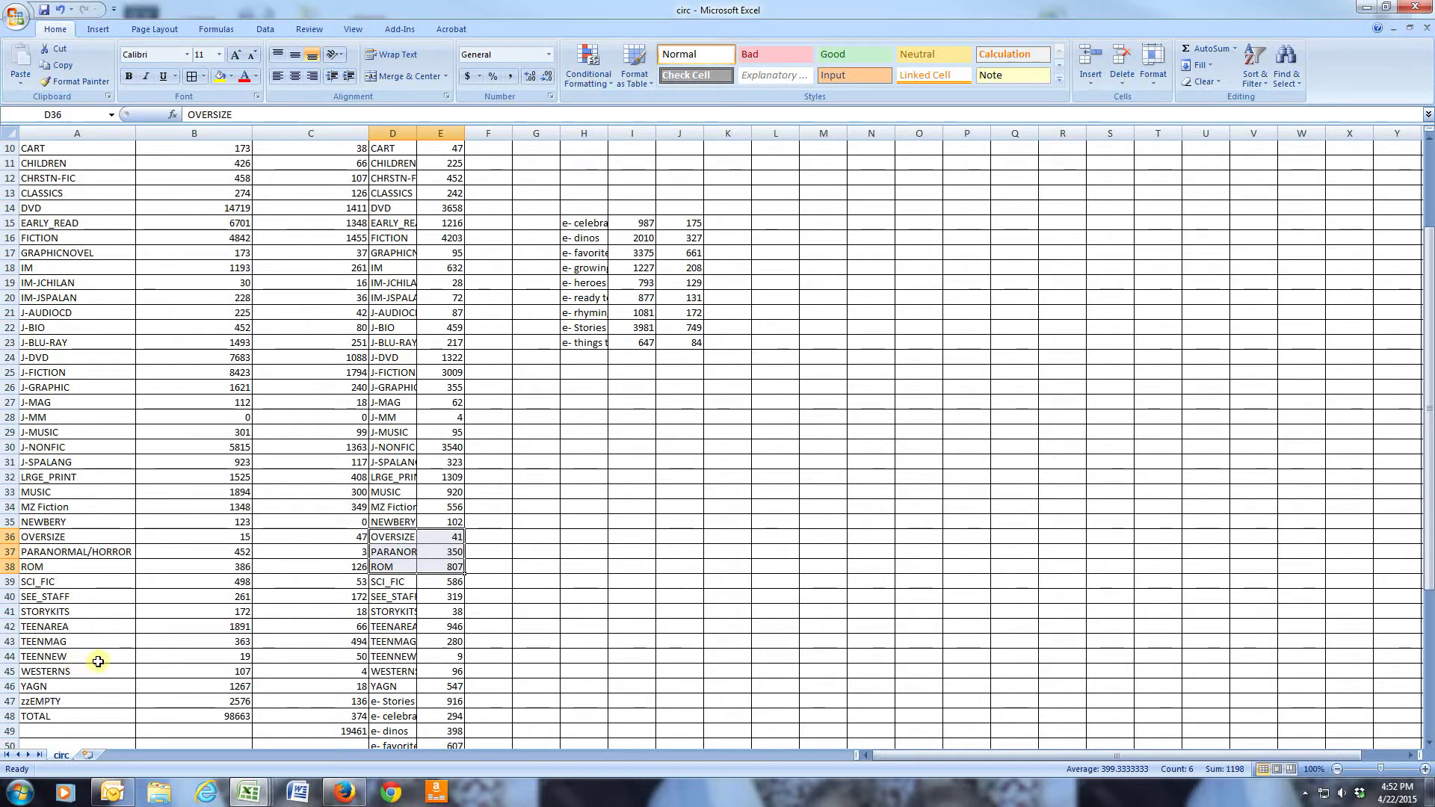
Step: Delete the zzEMPTY name and checkouts in A47:B47, shifting cells up
{"action": "left_click", "coordinate": [10, 658]}
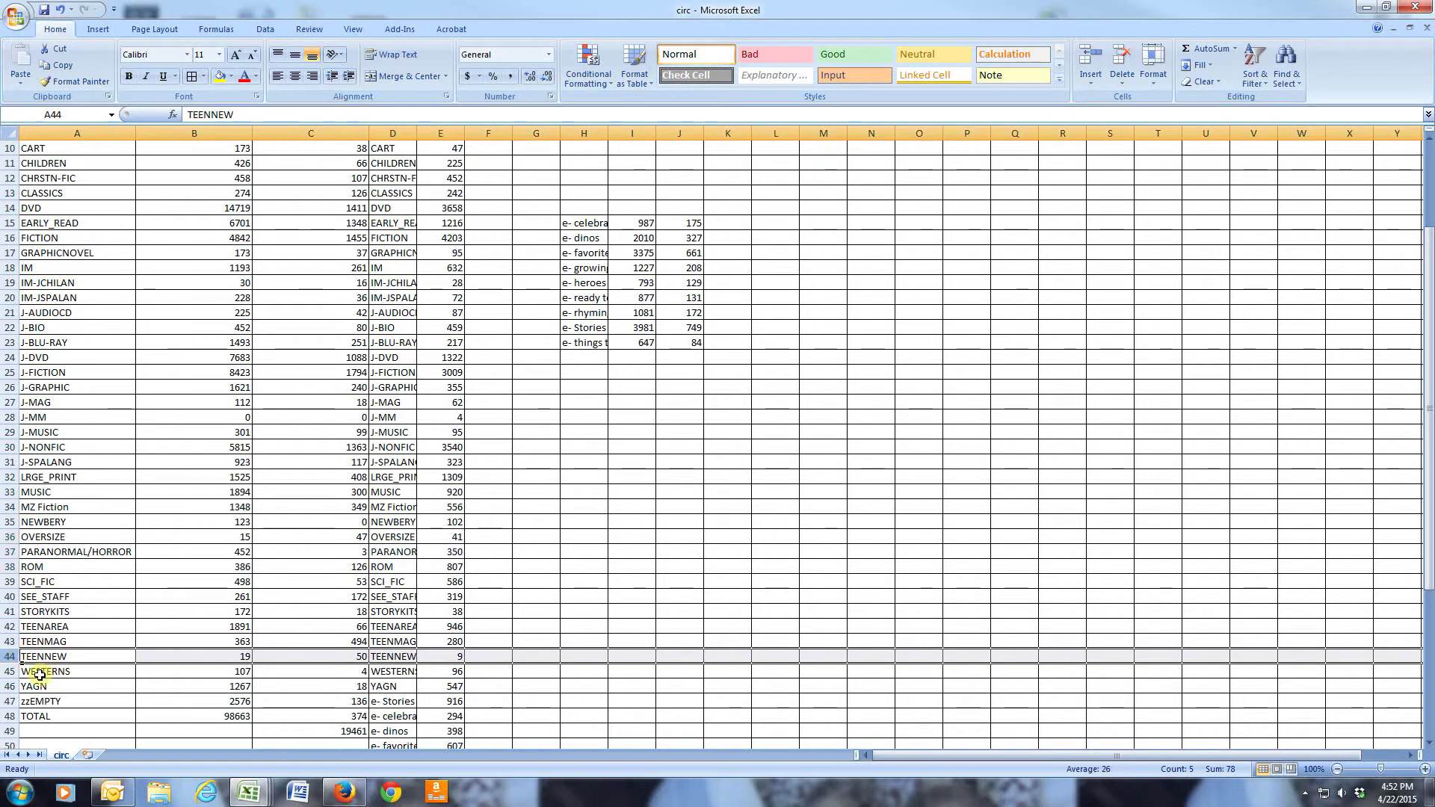
{"action": "left_click", "coordinate": [11, 627]}
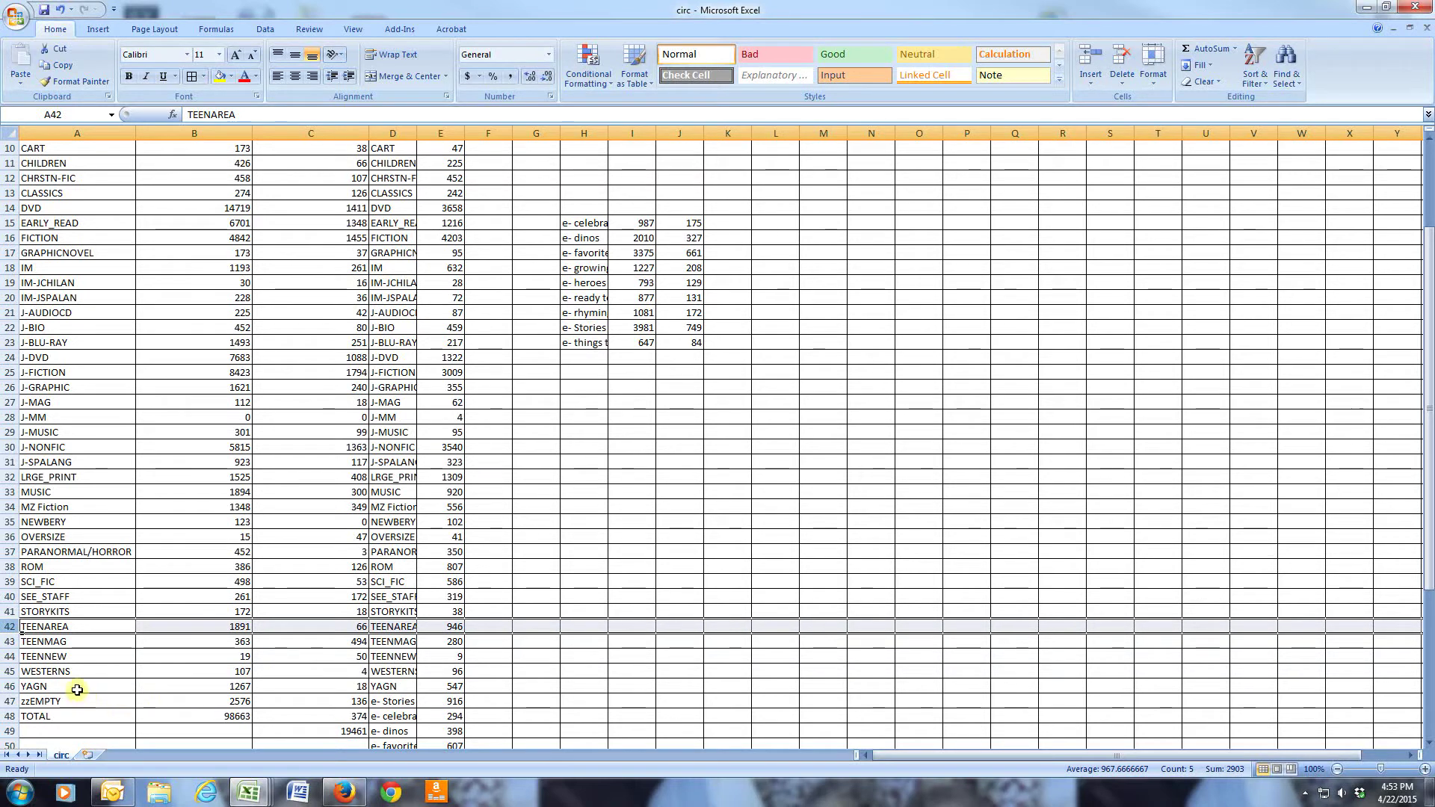
{"action": "scroll", "coordinate": [64, 702], "scroll_direction": "down", "scroll_amount": 2}
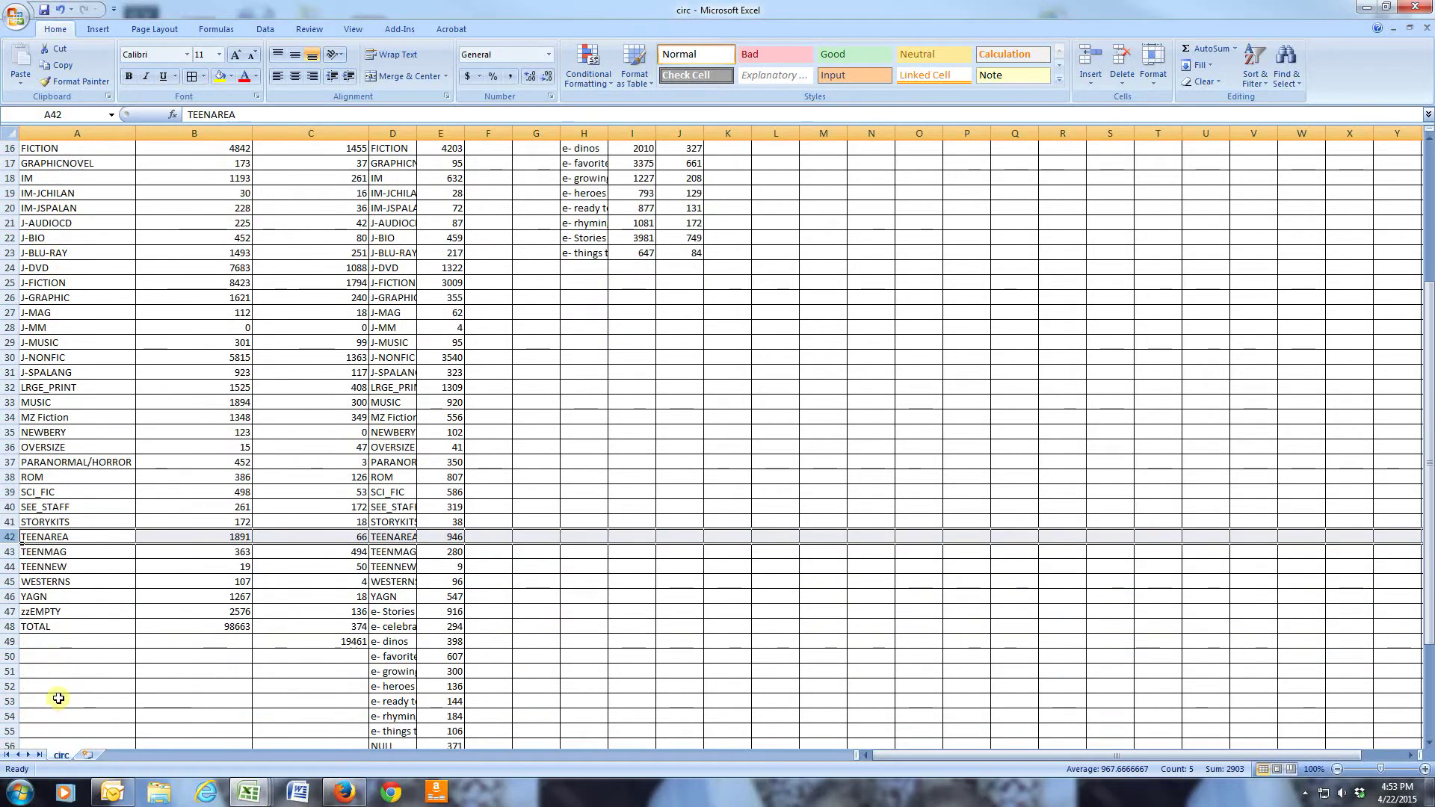
{"action": "left_click", "coordinate": [9, 612]}
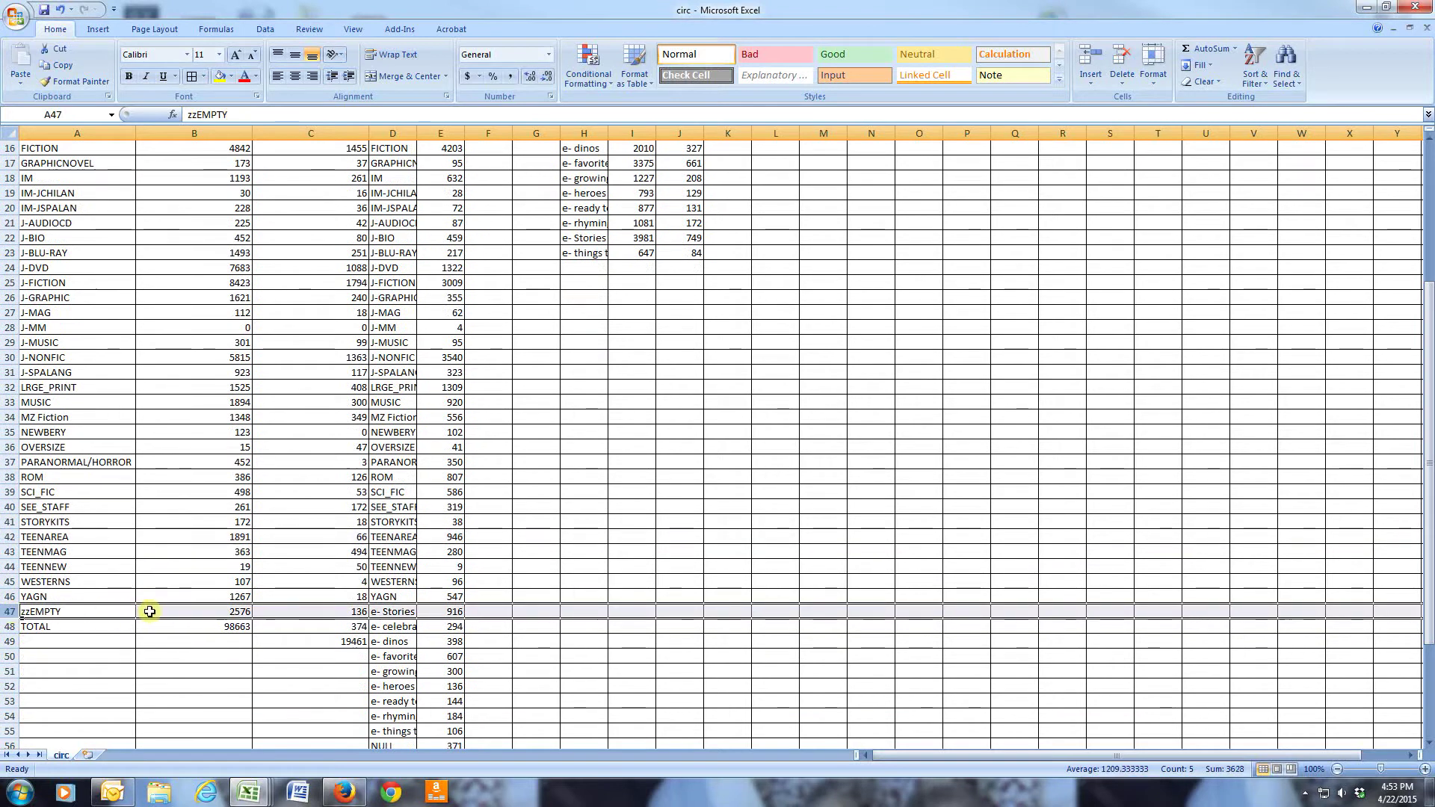
{"action": "left_click_drag", "start_coordinate": [150, 612], "coordinate": [74, 615]}
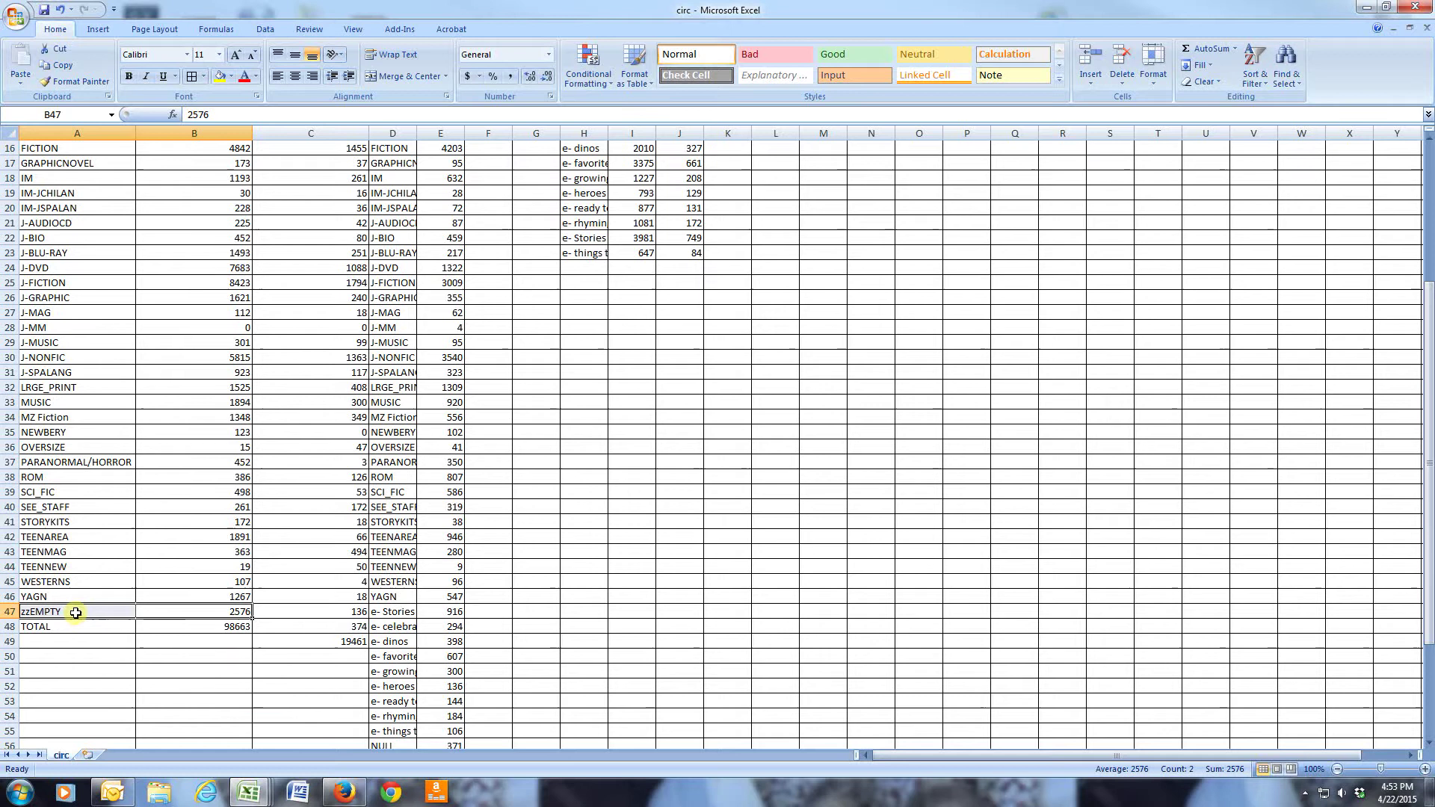
{"action": "right_click", "coordinate": [74, 615]}
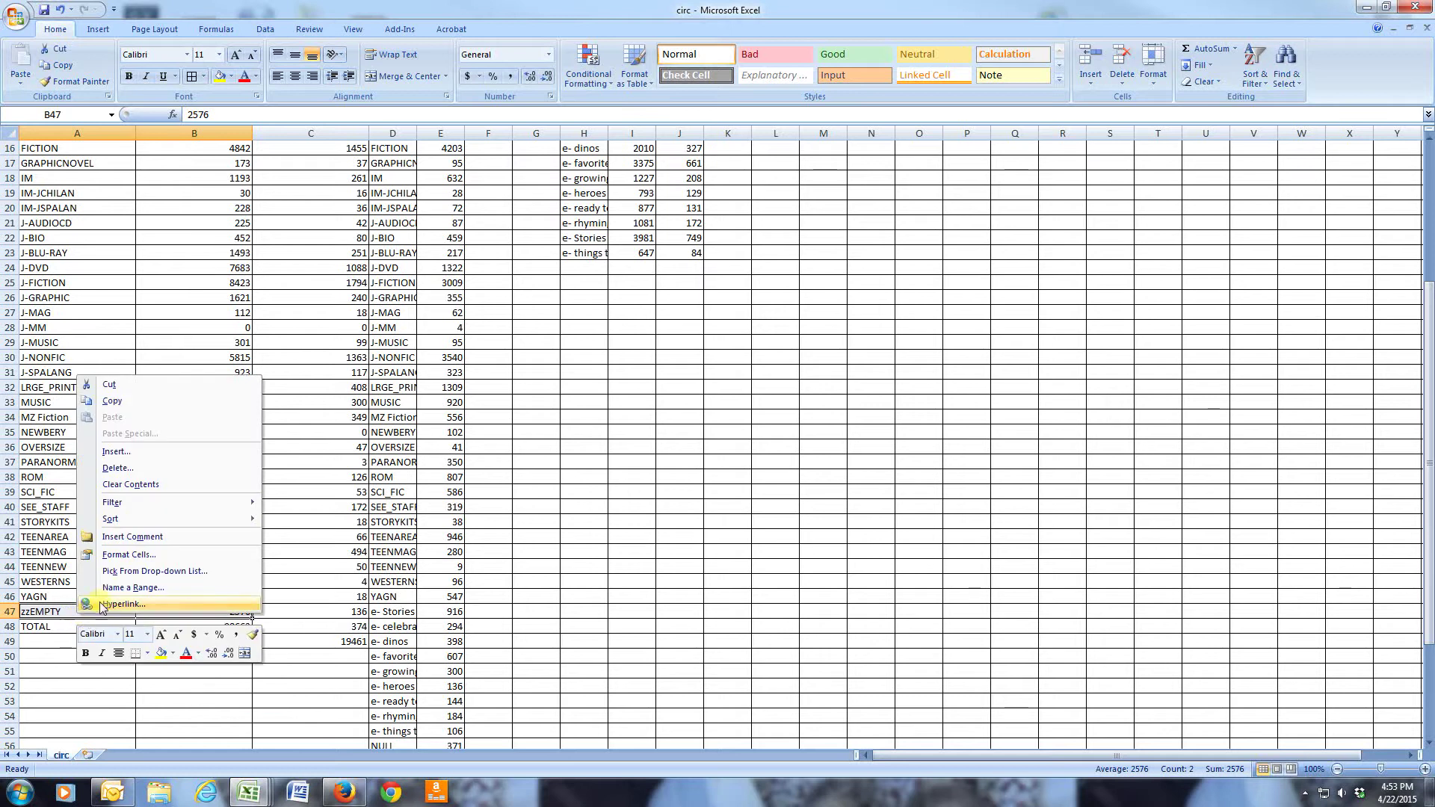
{"action": "left_click", "coordinate": [125, 468]}
{"action": "left_click", "coordinate": [107, 508]}
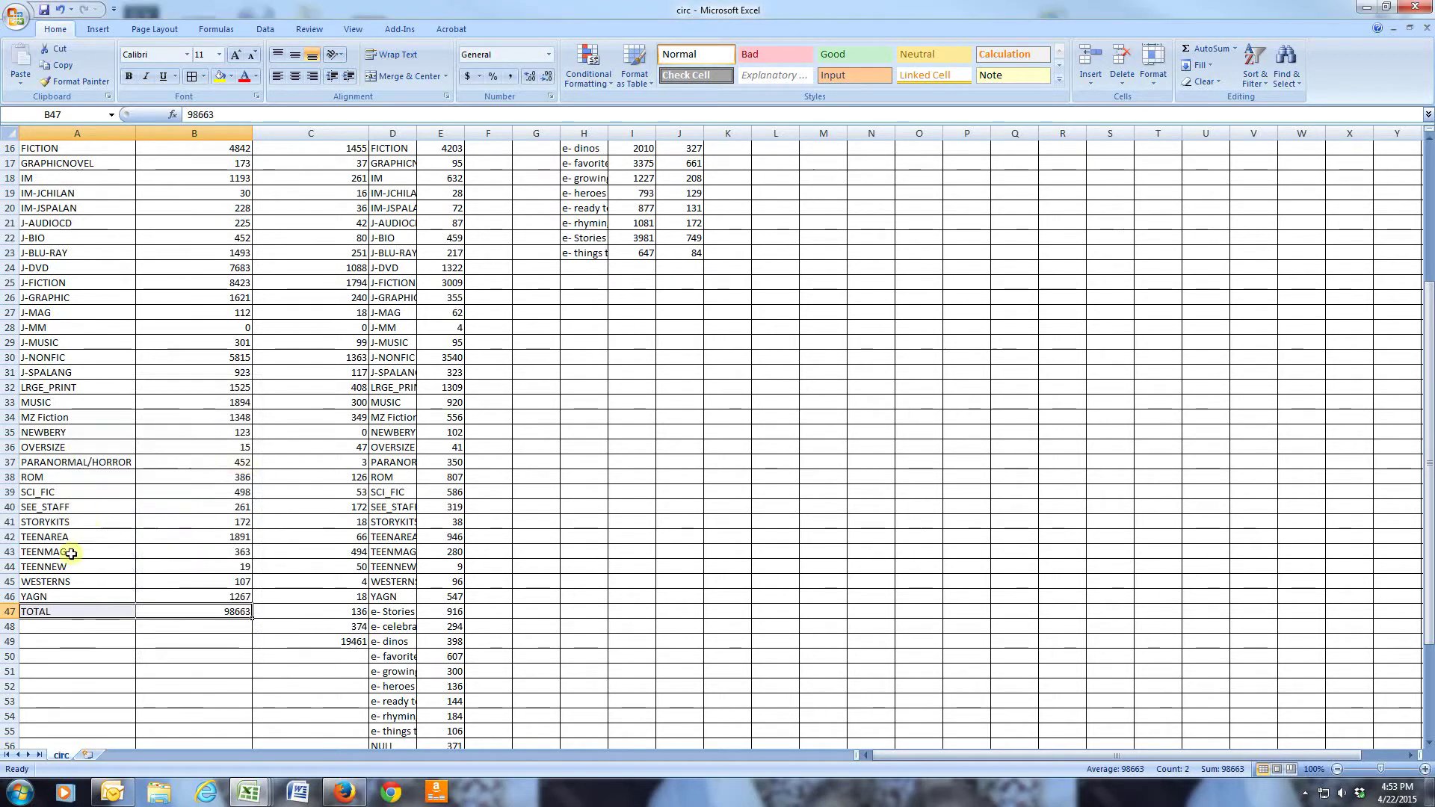
Step: Move the checkouts TOTAL line (98663) down to row 57
{"action": "scroll", "coordinate": [73, 632], "scroll_direction": "down", "scroll_amount": 3}
{"action": "left_click_drag", "start_coordinate": [88, 477], "coordinate": [217, 628]}
{"action": "left_click", "coordinate": [352, 639]}
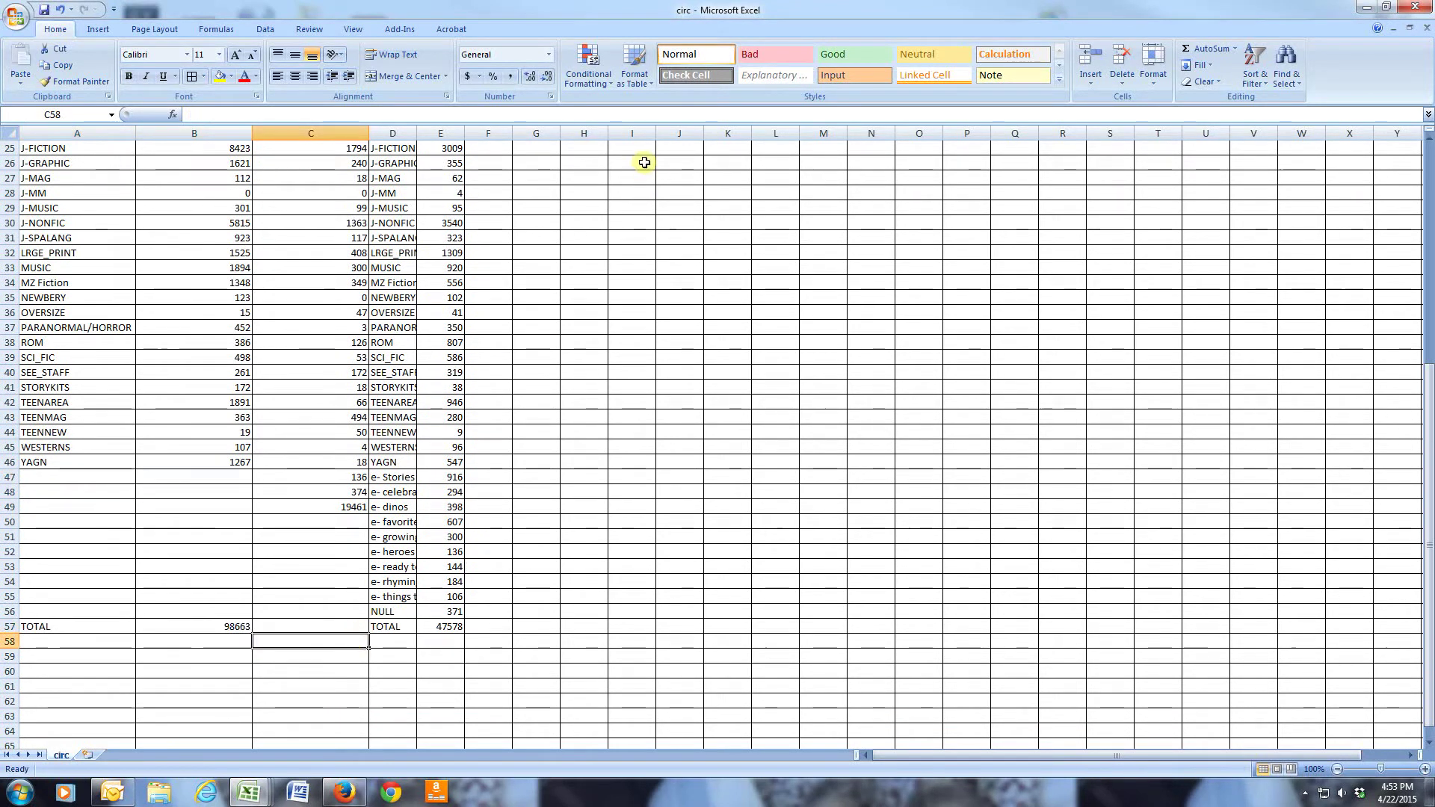
{"action": "scroll", "coordinate": [628, 179], "scroll_direction": "up", "scroll_amount": 2}
Step: Move the H15:J23 e-book block onto A47:C55, replacing the existing cells
{"action": "scroll", "coordinate": [563, 228], "scroll_direction": "up", "scroll_amount": 2}
{"action": "left_click_drag", "start_coordinate": [587, 179], "coordinate": [100, 686]}
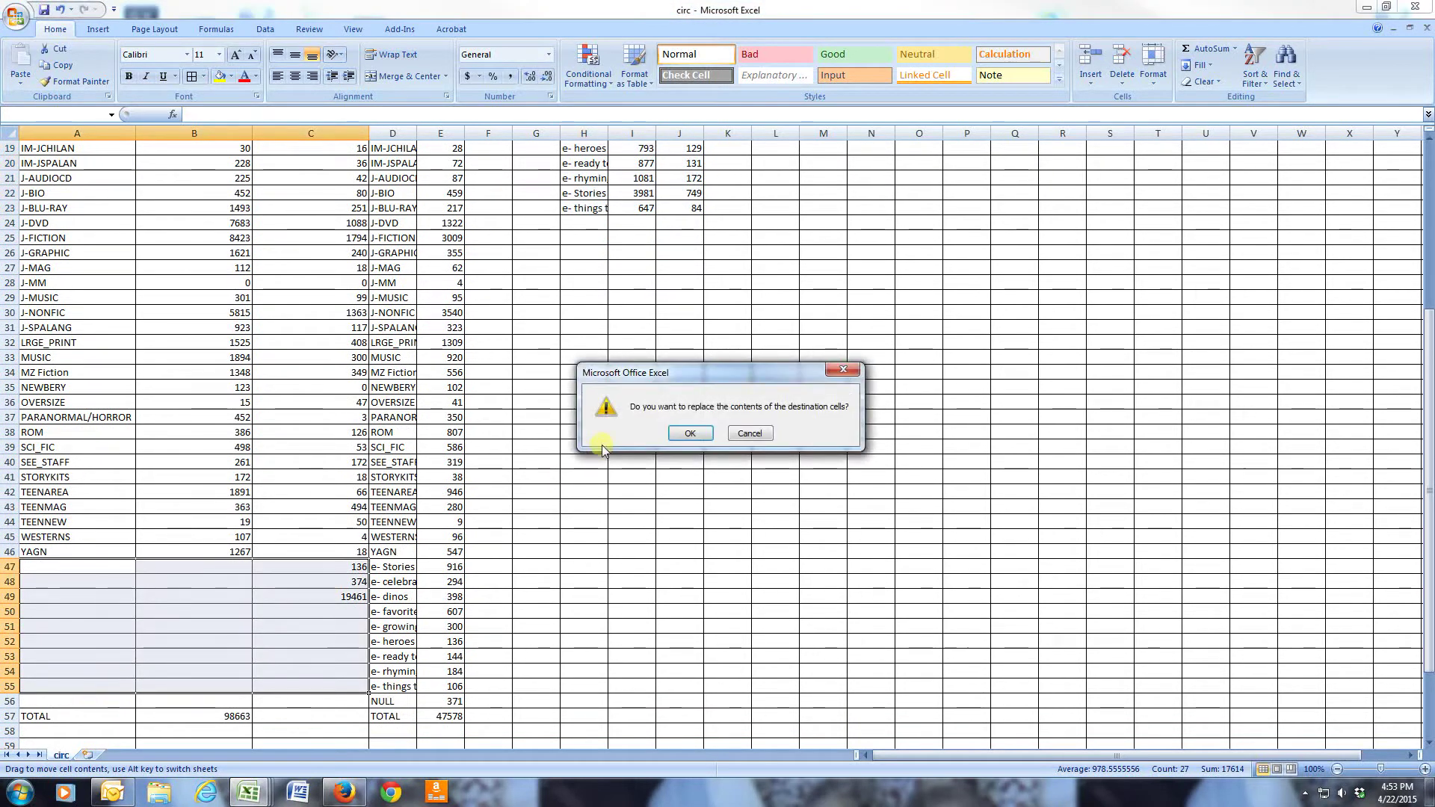
{"action": "left_click", "coordinate": [686, 433]}
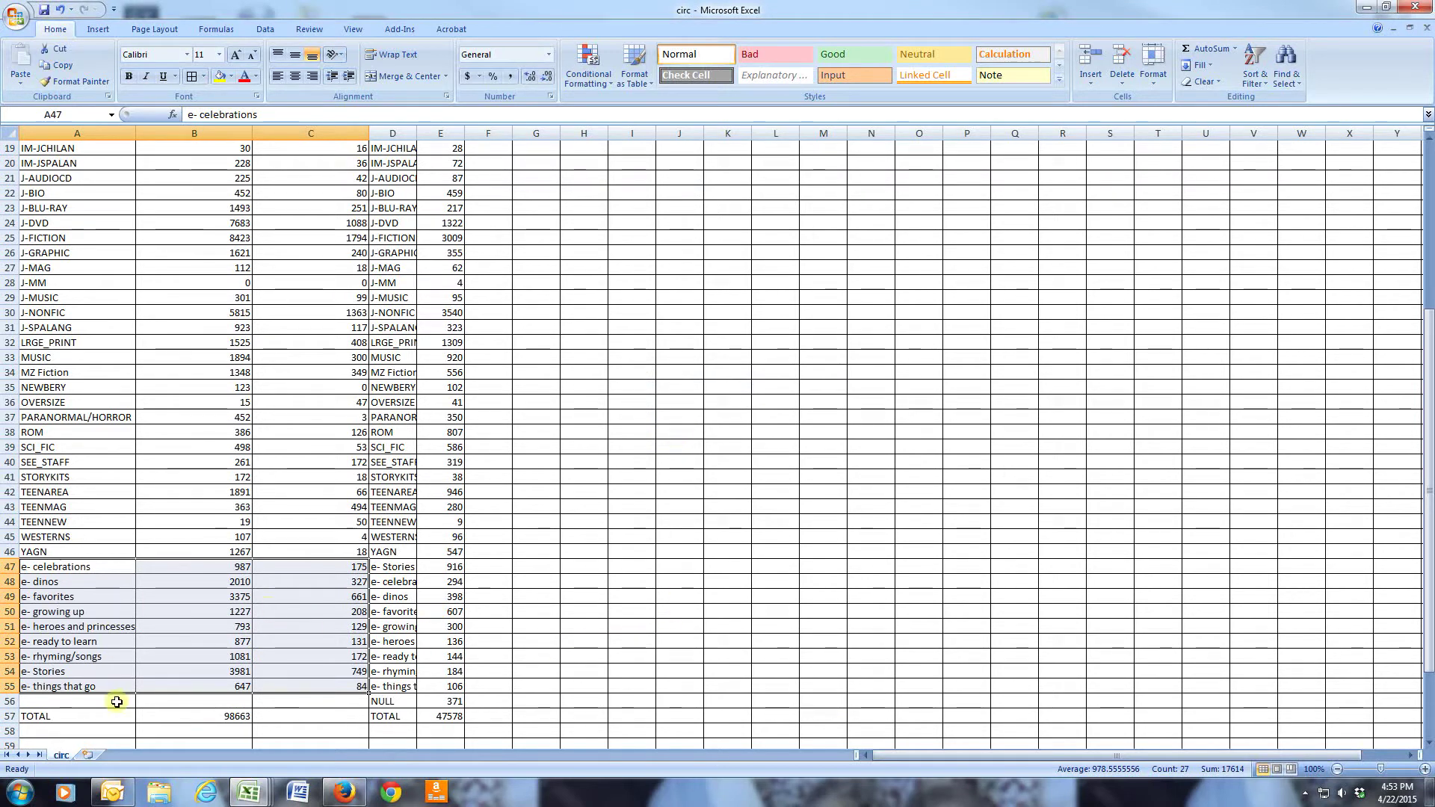
Step: Move the totals-list e- Stories 916 pair aside to G51:H51
{"action": "left_click", "coordinate": [78, 670]}
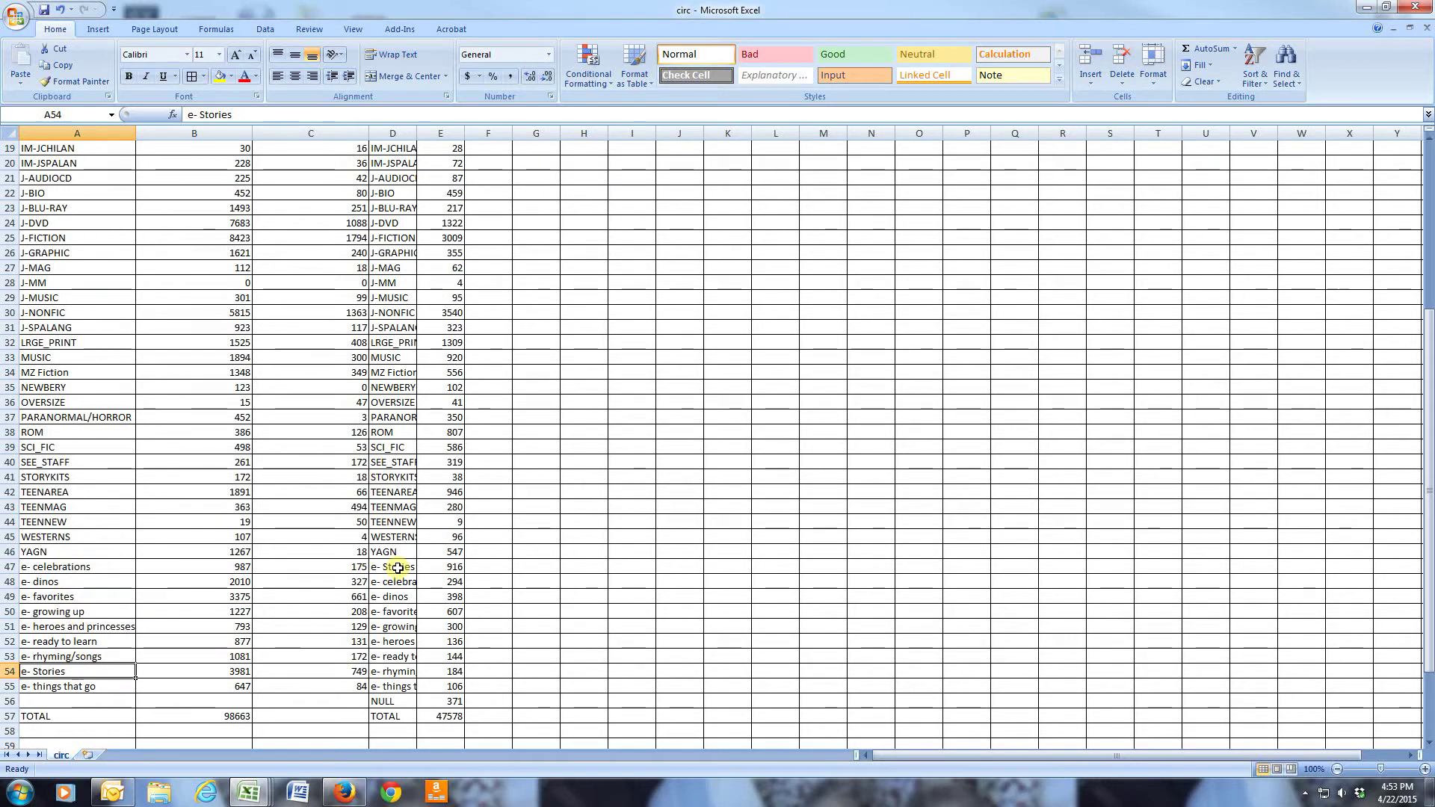
{"action": "left_click_drag", "start_coordinate": [398, 569], "coordinate": [611, 636]}
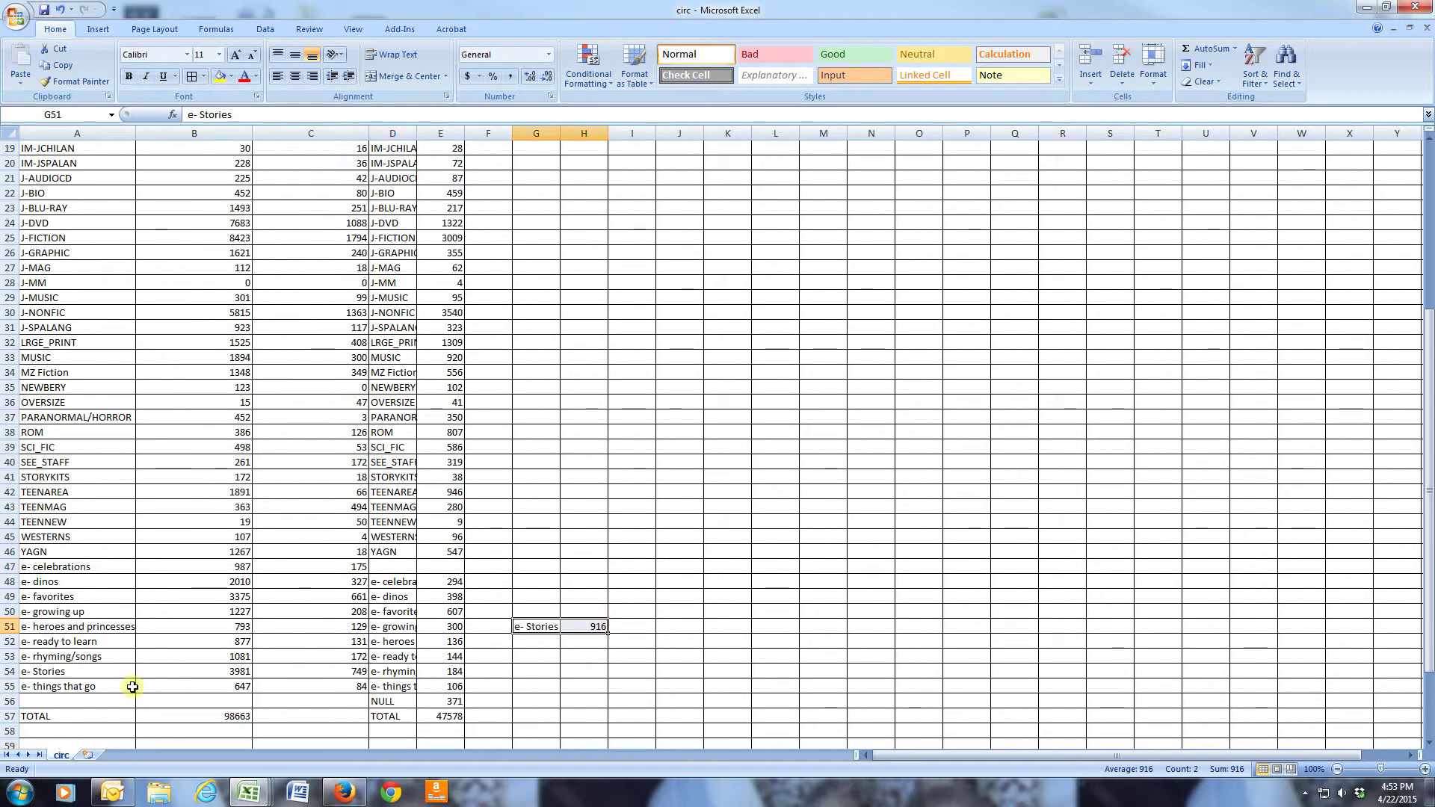
{"action": "left_click_drag", "start_coordinate": [376, 582], "coordinate": [446, 687]}
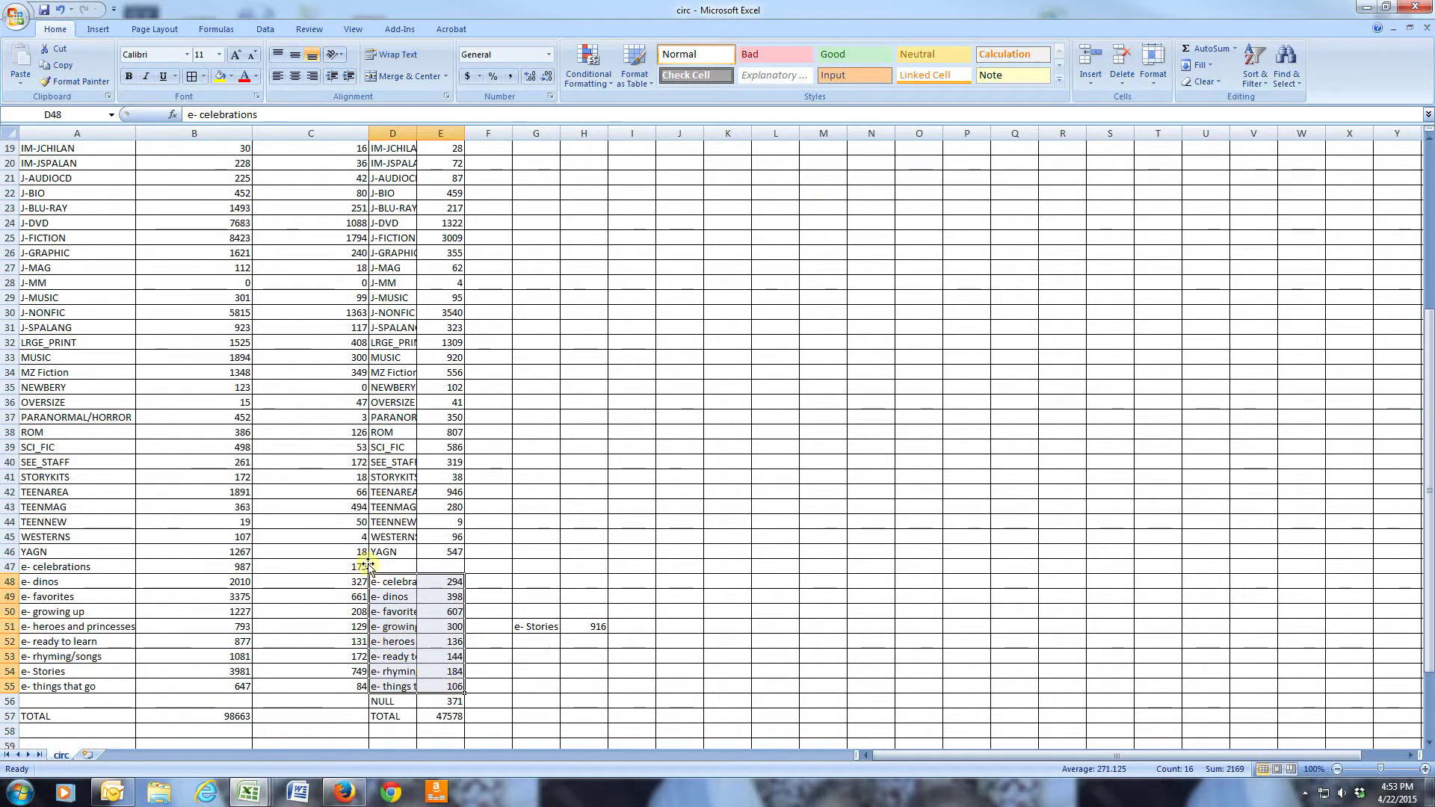
Step: Shift the e- totals up to start at row 47 and place e- Stories 916 in row 54
{"action": "left_click_drag", "start_coordinate": [386, 580], "coordinate": [441, 671]}
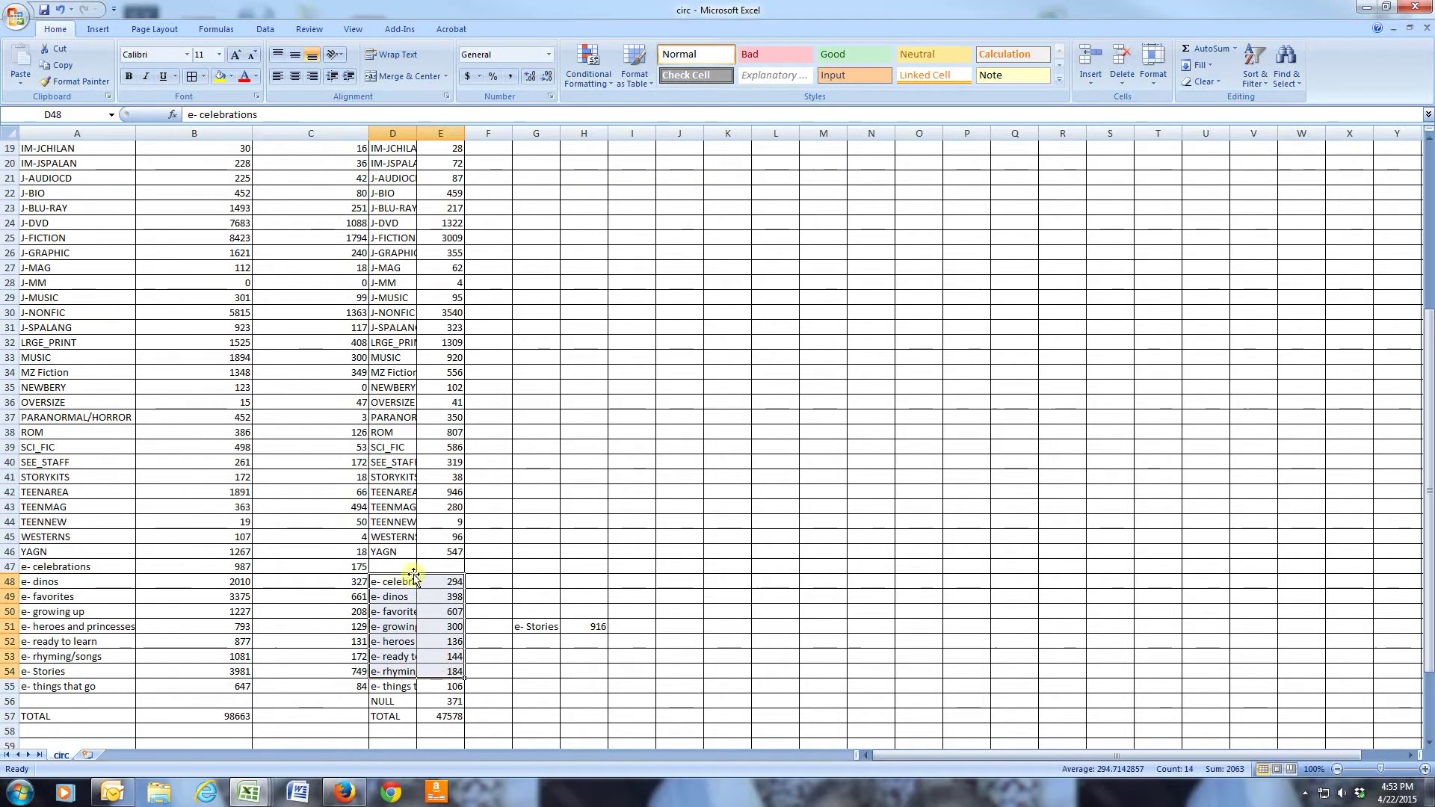
{"action": "left_click_drag", "start_coordinate": [414, 576], "coordinate": [414, 563]}
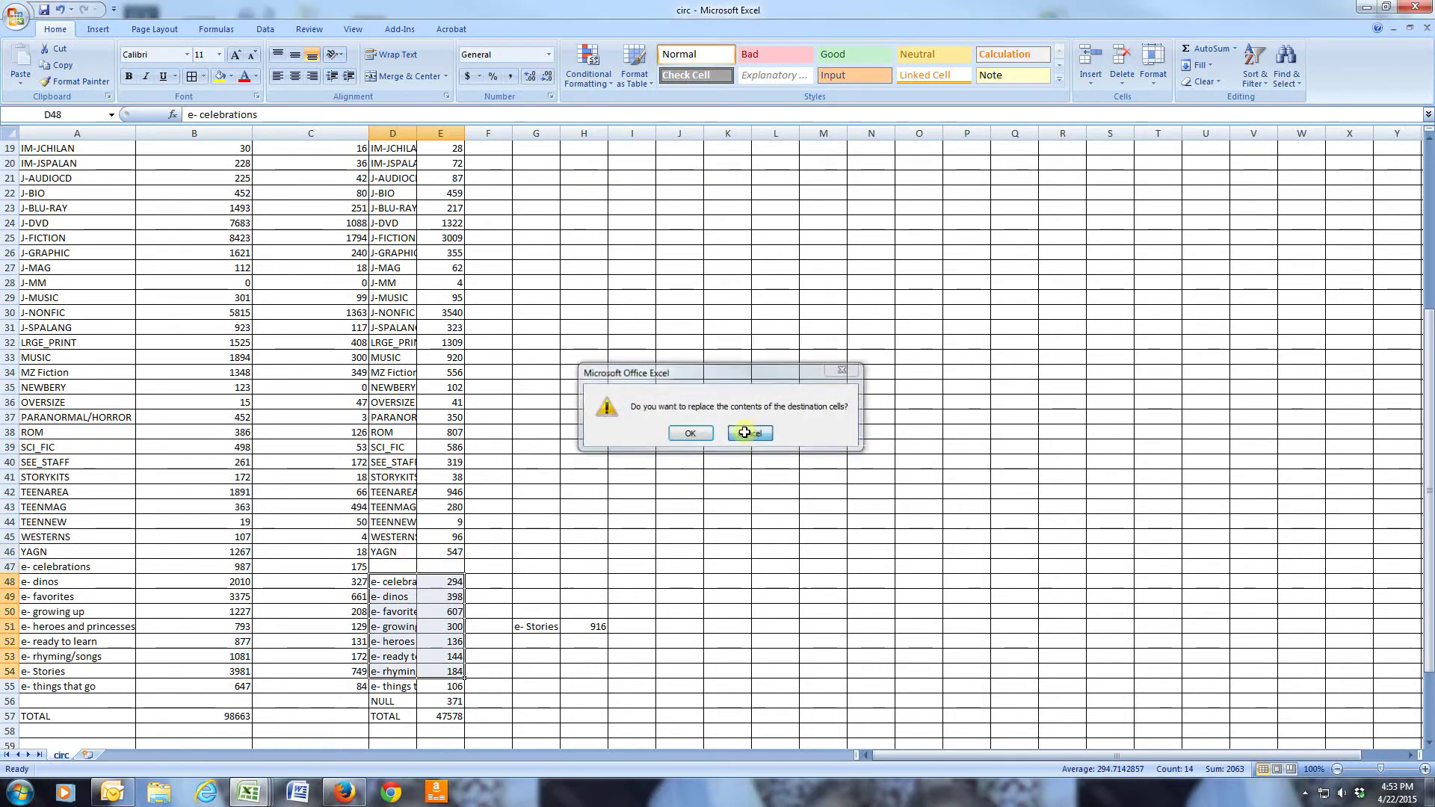
{"action": "left_click", "coordinate": [745, 433]}
{"action": "left_click_drag", "start_coordinate": [407, 575], "coordinate": [410, 571]}
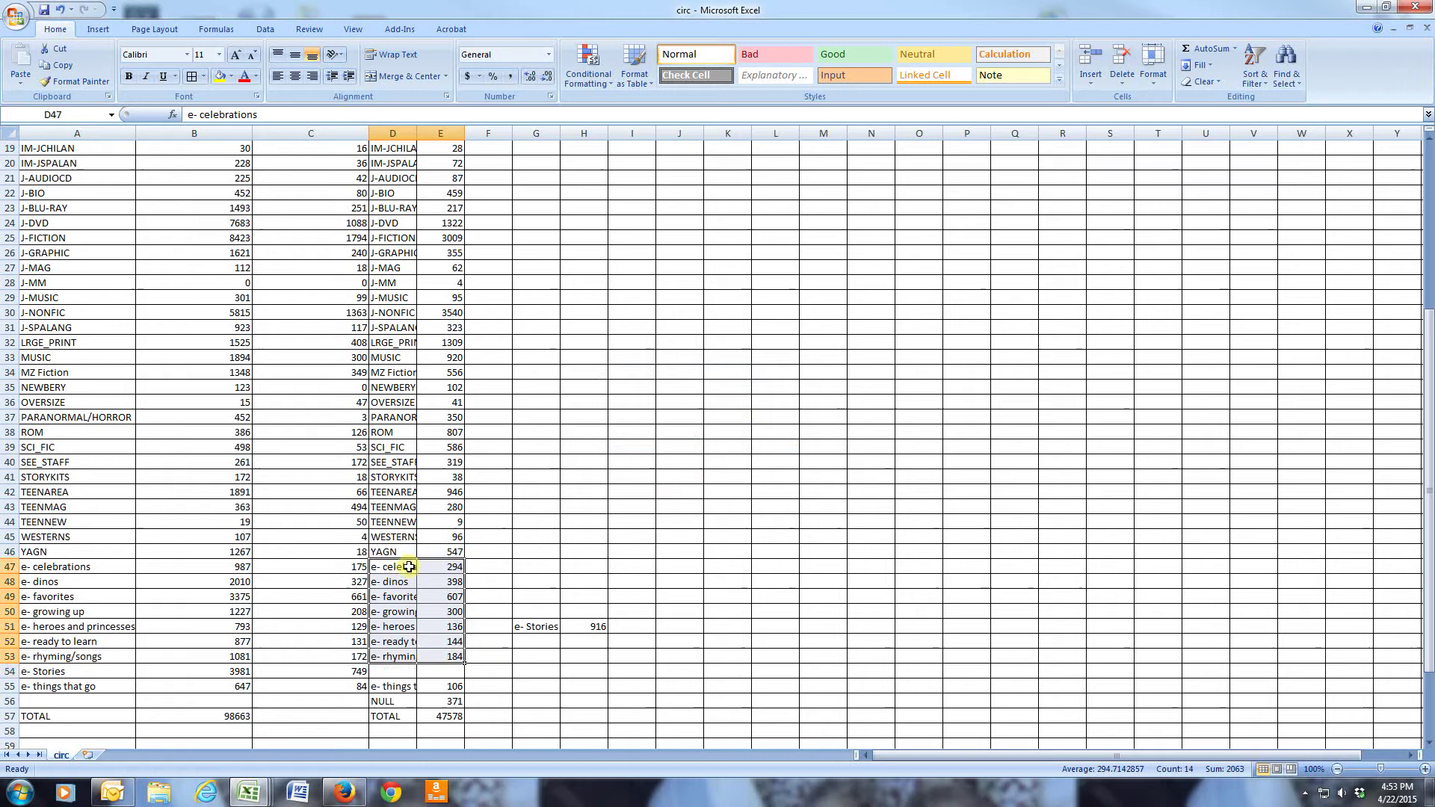
{"action": "left_click_drag", "start_coordinate": [514, 626], "coordinate": [442, 671]}
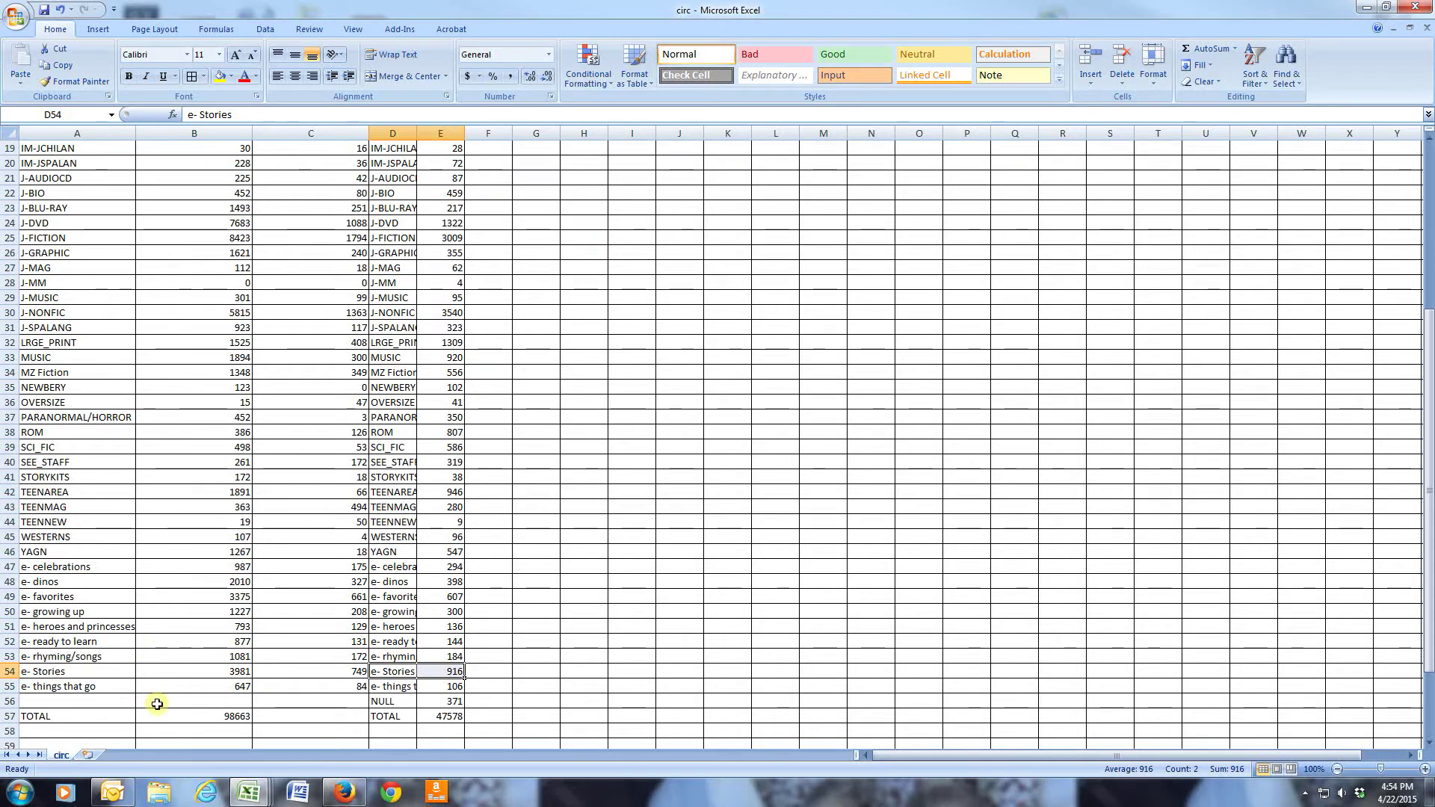
Step: Delete the NULL row 56 so both TOTAL lines sit in row 56
{"action": "left_click", "coordinate": [16, 703]}
{"action": "right_click", "coordinate": [18, 705]}
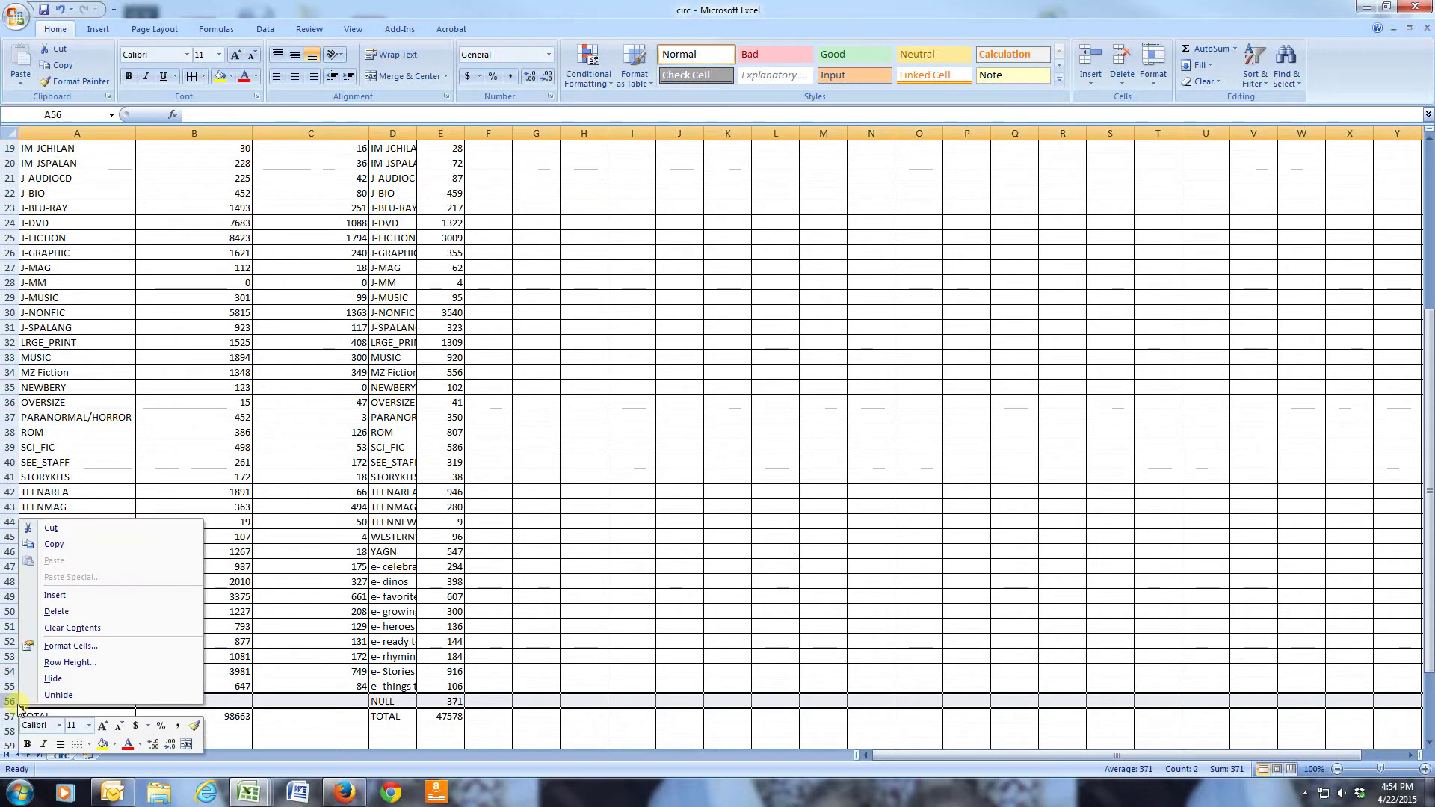
{"action": "left_click", "coordinate": [56, 612]}
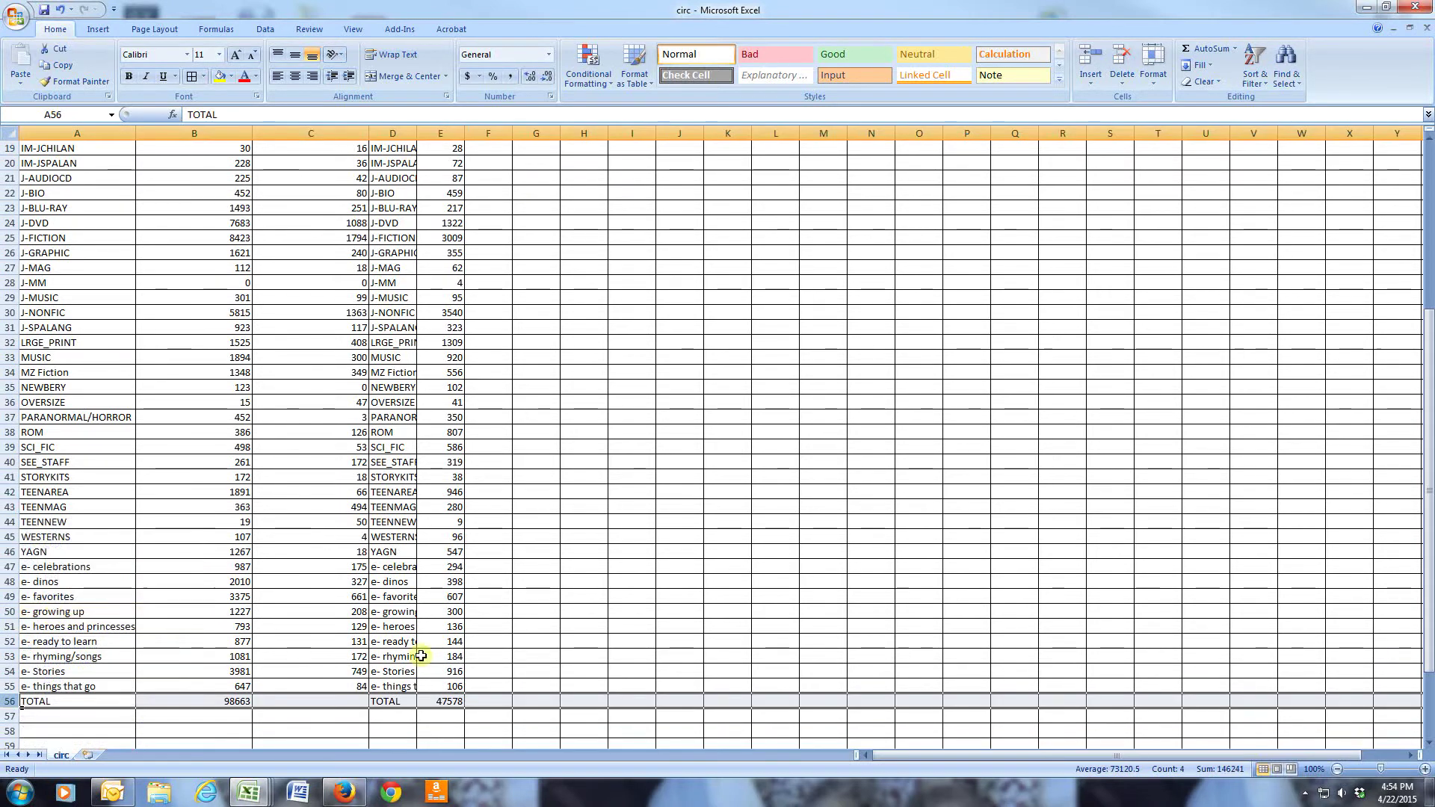
{"action": "left_click", "coordinate": [353, 685]}
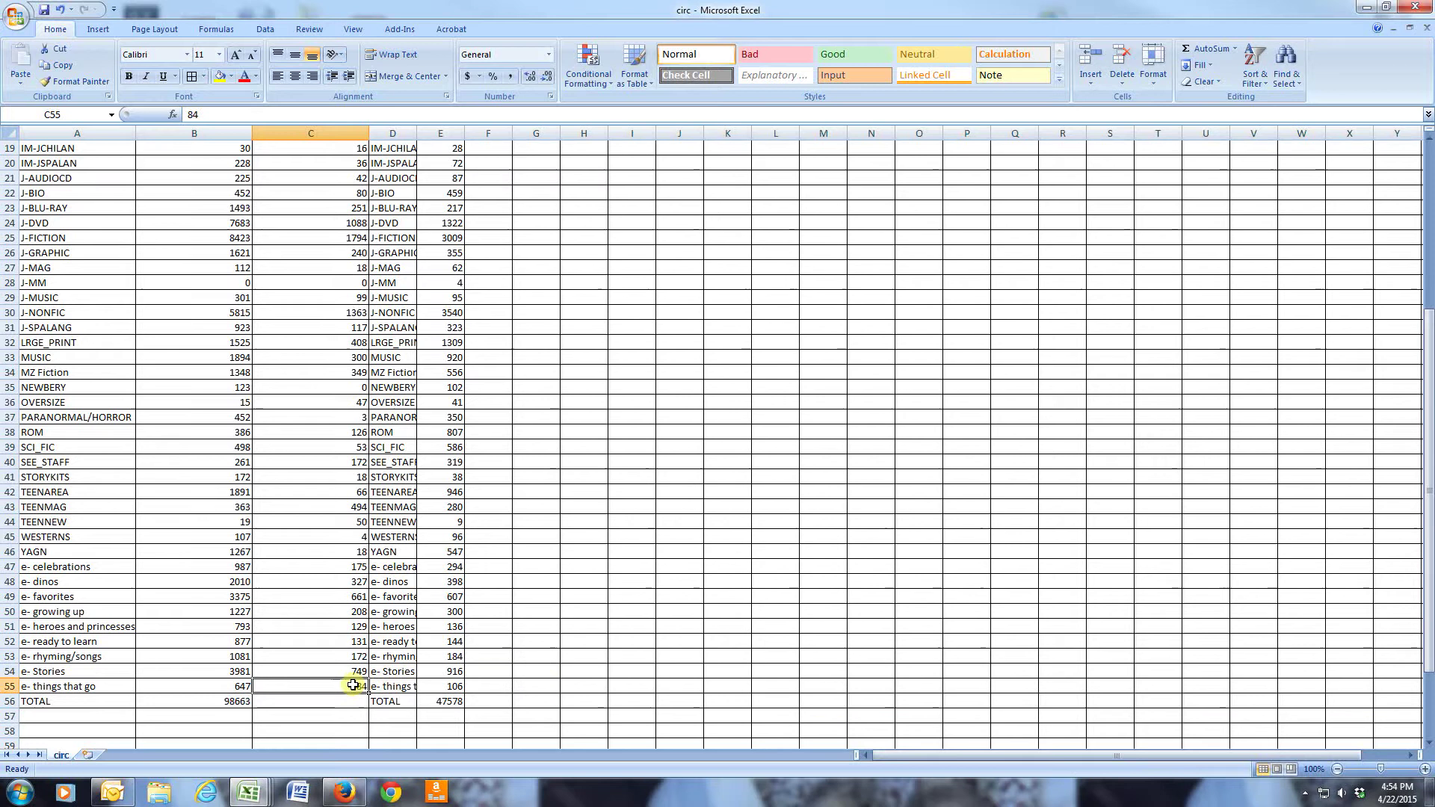
{"action": "scroll", "coordinate": [343, 686], "scroll_direction": "up", "scroll_amount": 6}
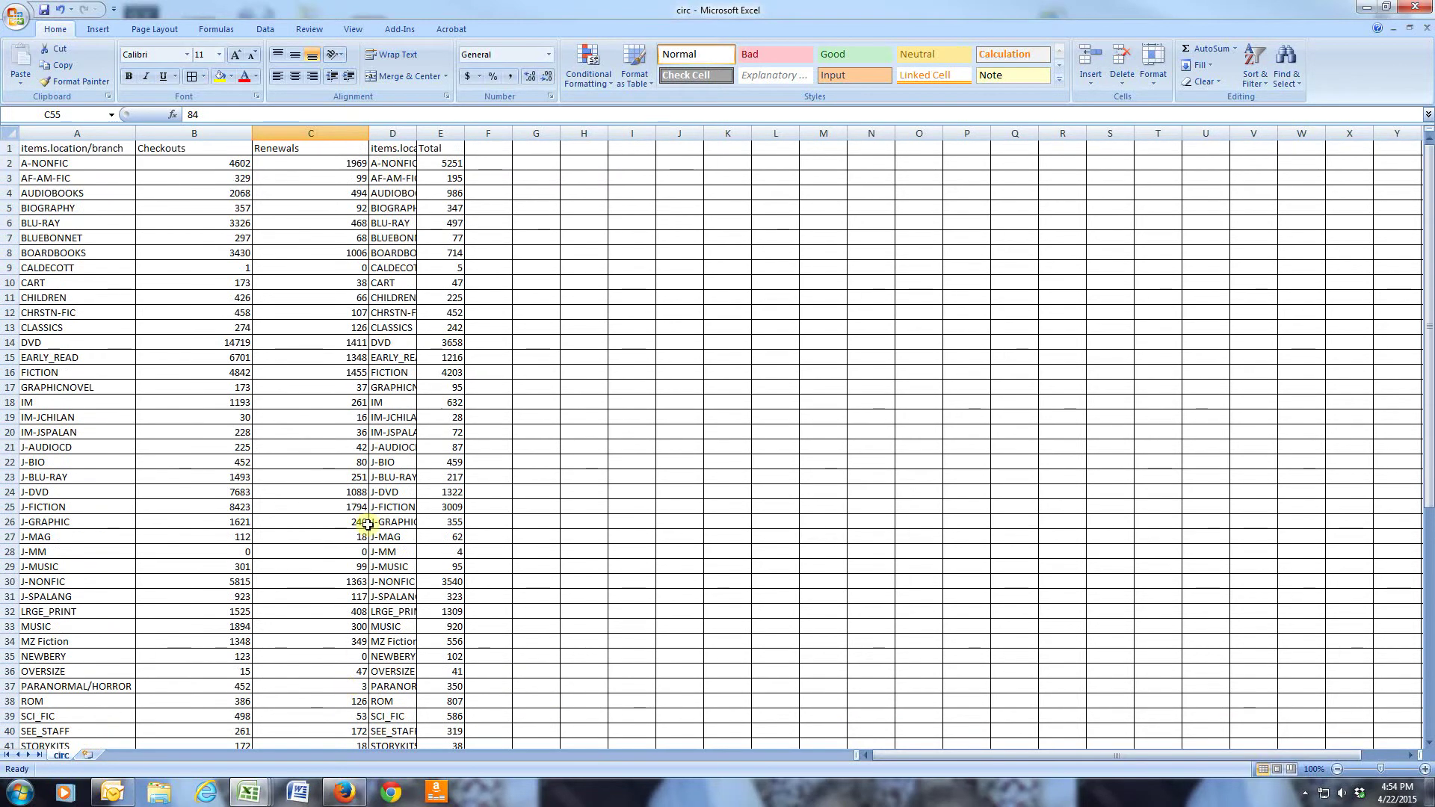
{"action": "left_click", "coordinate": [395, 132]}
Step: Insert a new column D headed 'Total Circulations'
{"action": "right_click", "coordinate": [395, 132]}
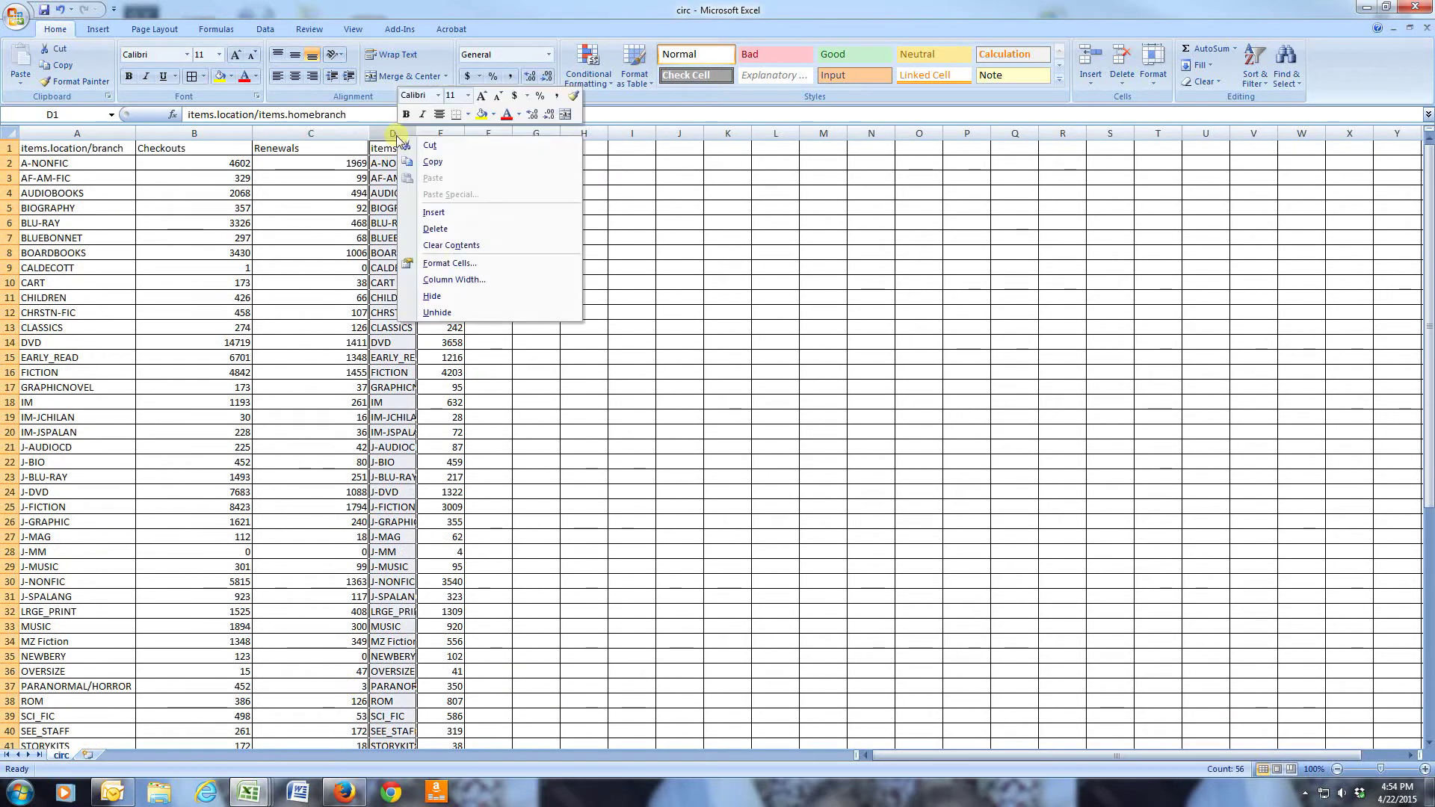
{"action": "left_click", "coordinate": [433, 212]}
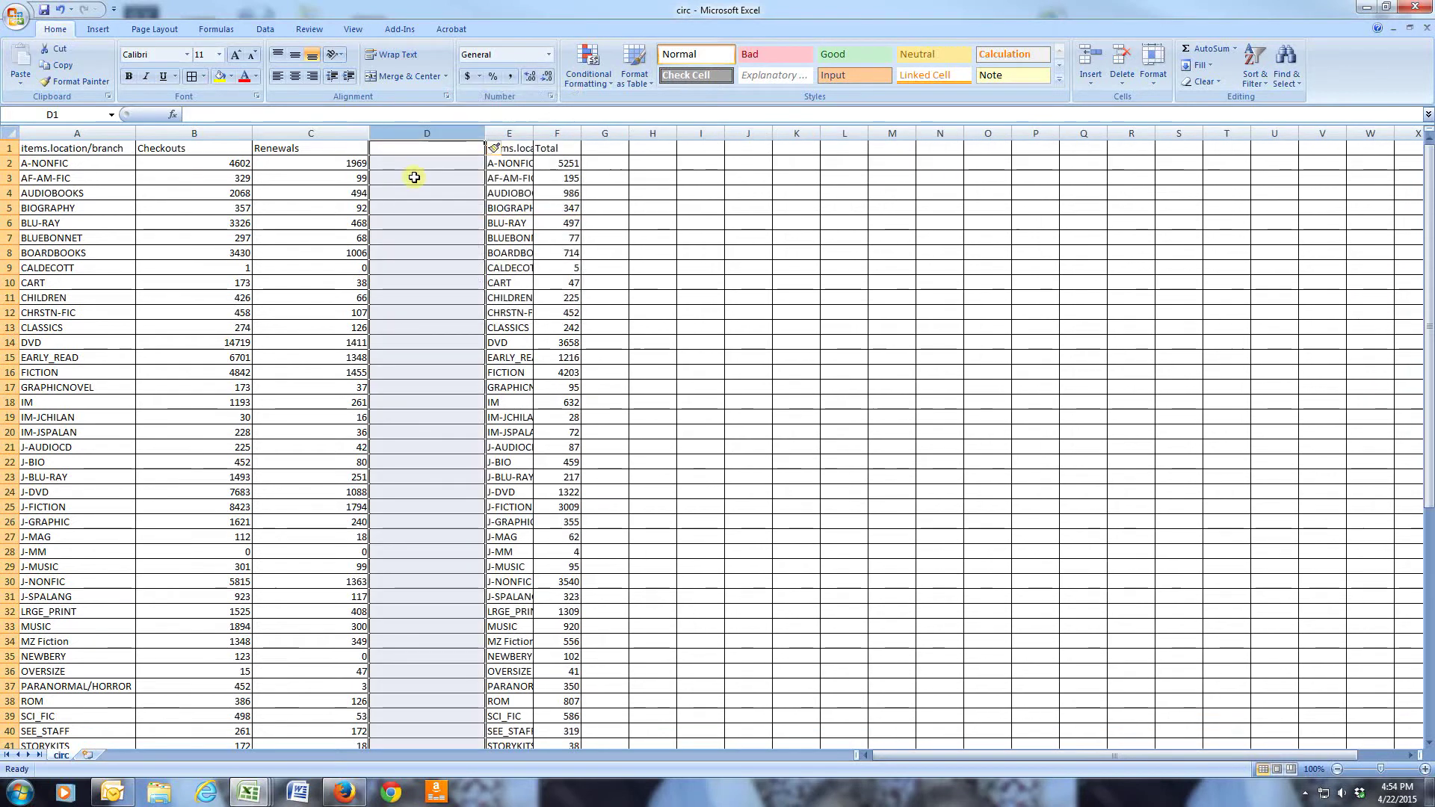
{"action": "type", "text": "Total"}
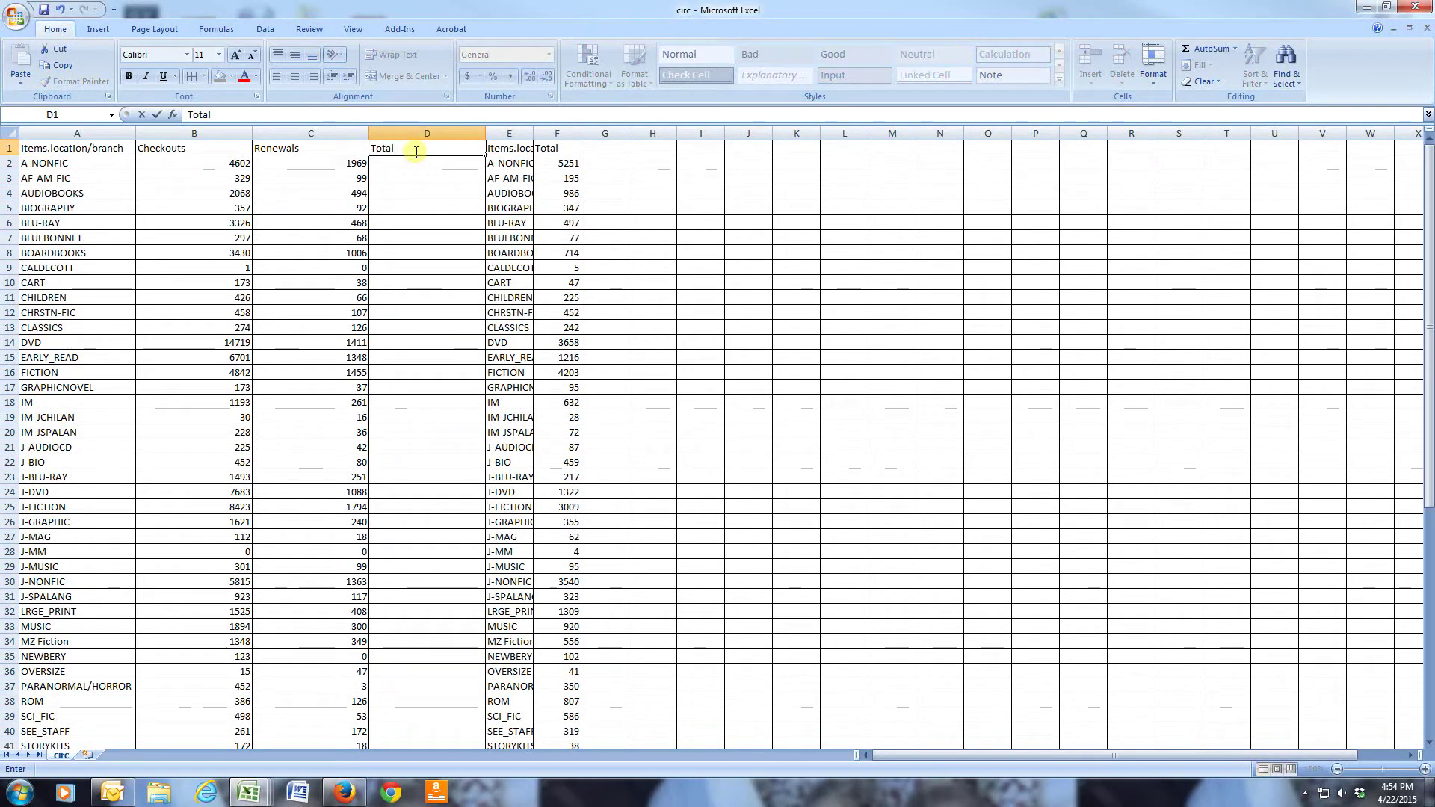
{"action": "type", "text": " Circu"}
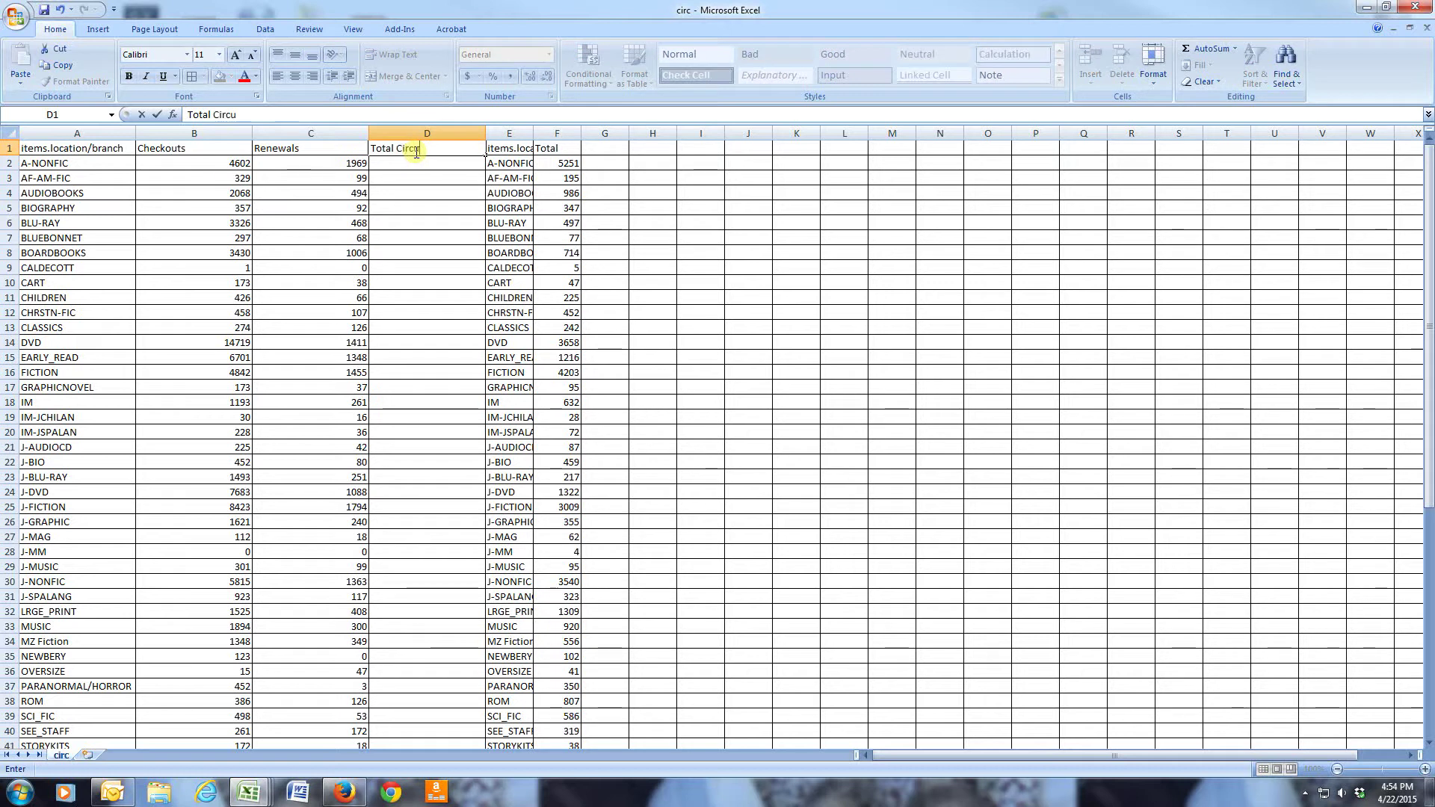
{"action": "type", "text": "lations"}
{"action": "key", "text": "Return"}
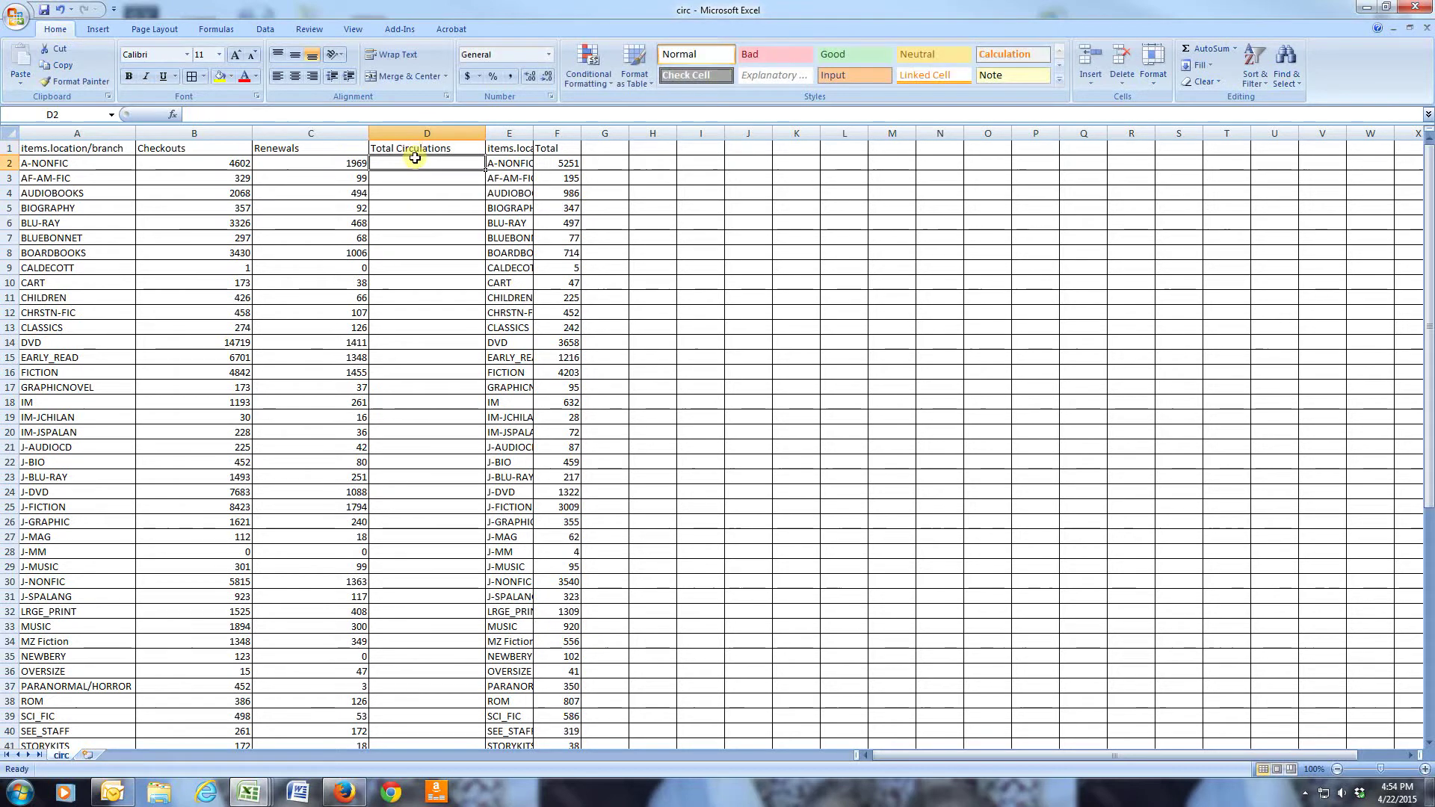
Step: Enter =SUM(C2,B2) in D2 and fill it down to row 56
{"action": "type", "text": "="}
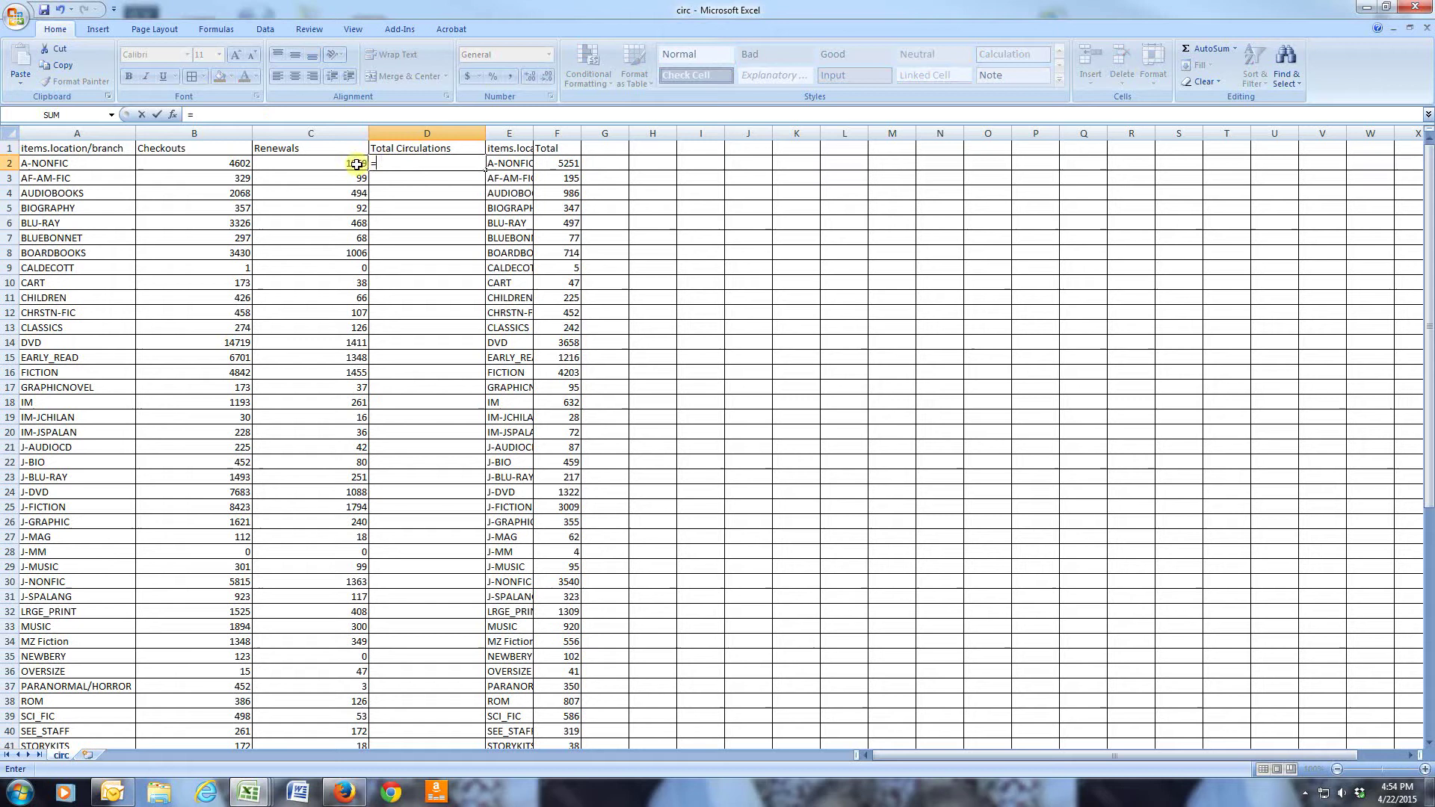
{"action": "type", "text": "syu"}
{"action": "key", "text": "BackSpace"}
{"action": "key", "text": "BackSpace"}
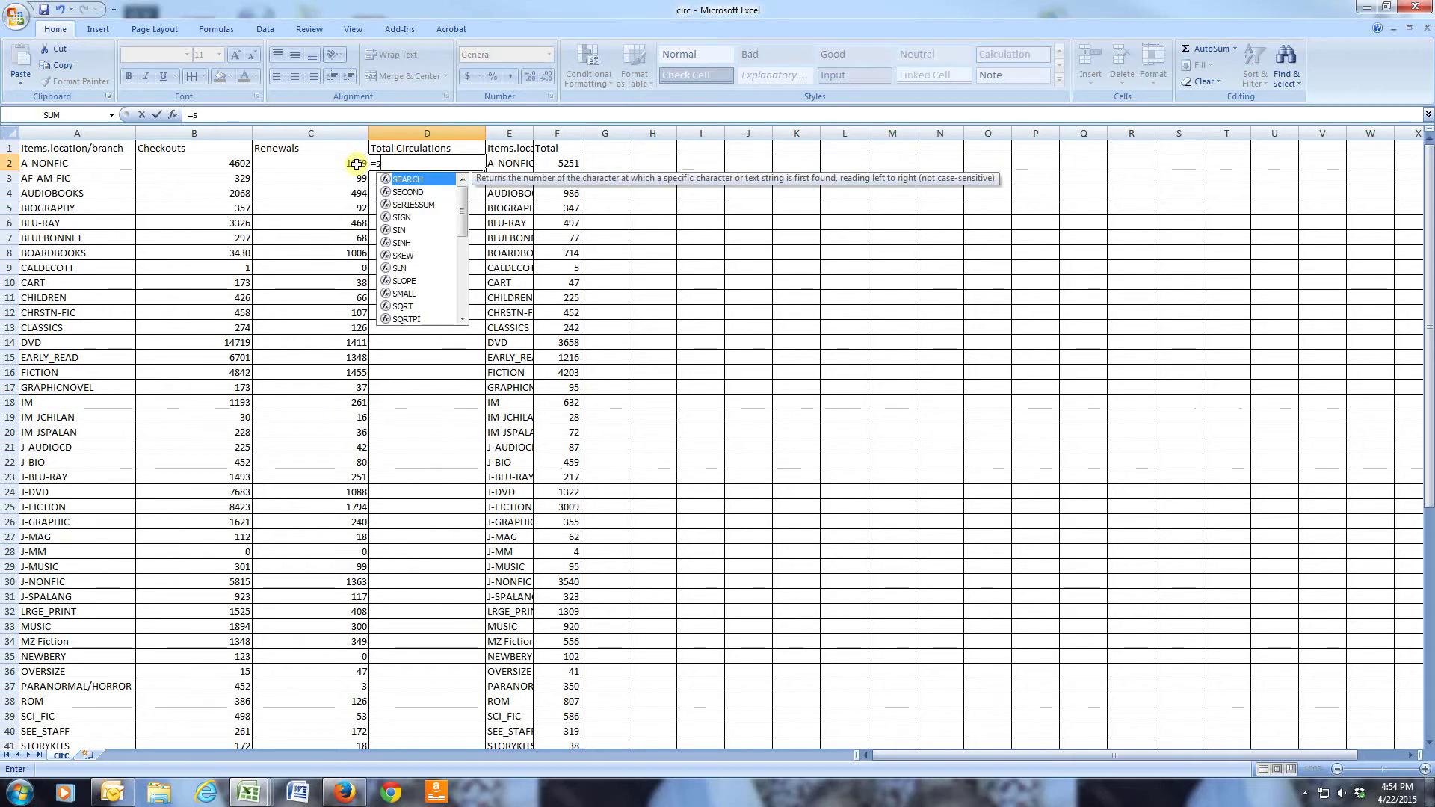
{"action": "type", "text": "um("}
{"action": "left_click", "coordinate": [357, 165]}
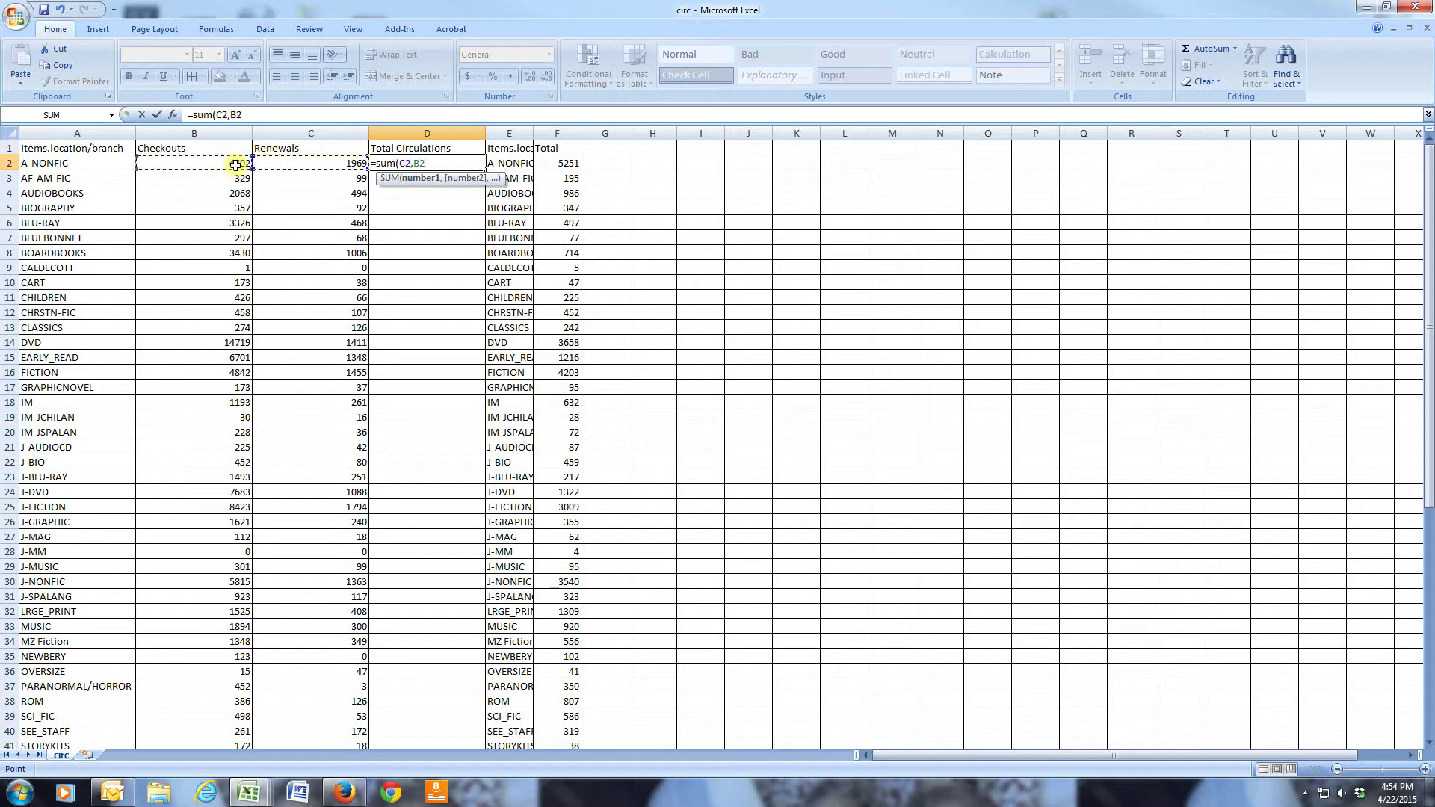
{"action": "key", "text": "Return"}
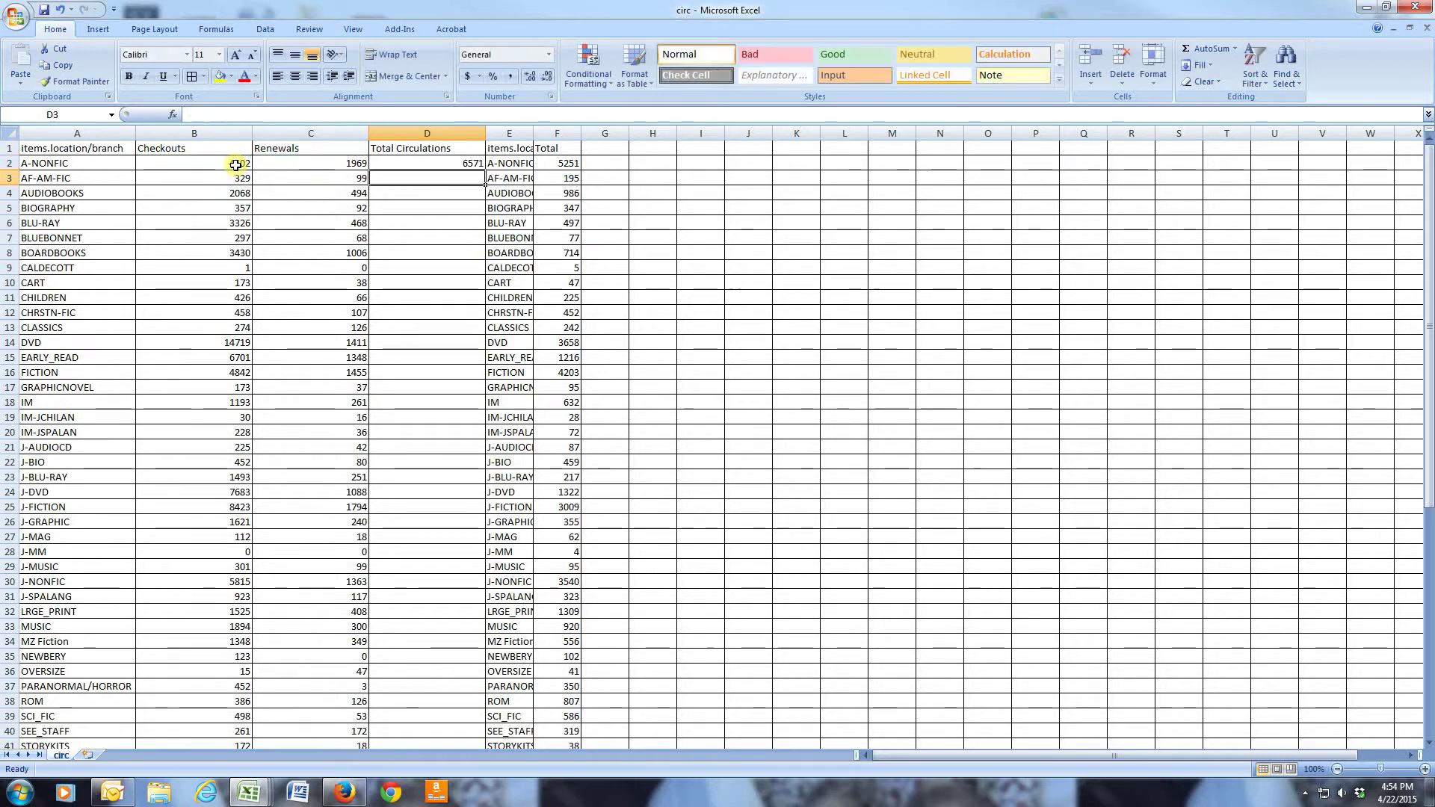
{"action": "left_click", "coordinate": [472, 161]}
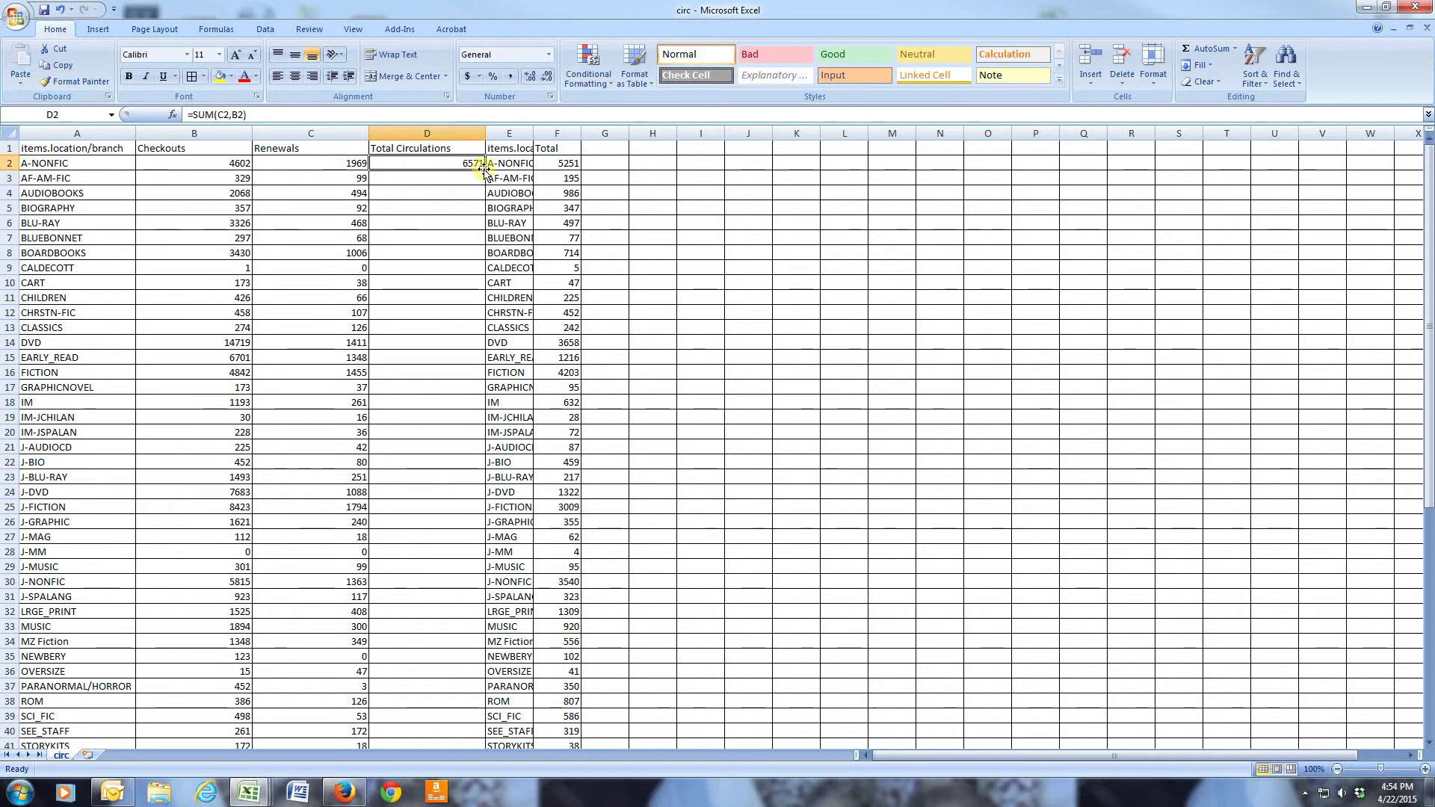
{"action": "left_click_drag", "start_coordinate": [484, 171], "coordinate": [456, 709]}
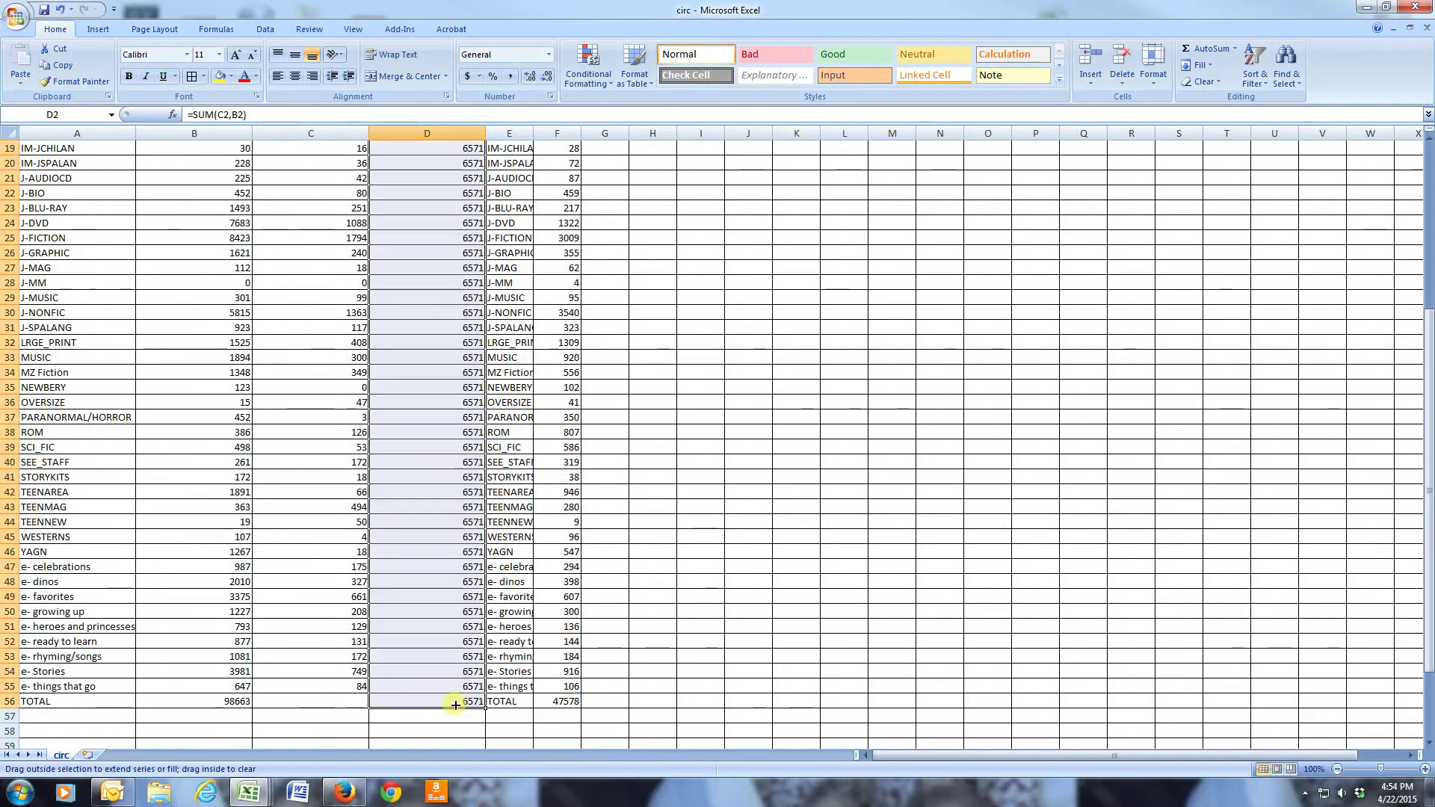
Step: Clear the #NAME? error from the Renewals TOTAL cell C56
{"action": "left_click", "coordinate": [346, 699]}
{"action": "type", "text": "=sum"}
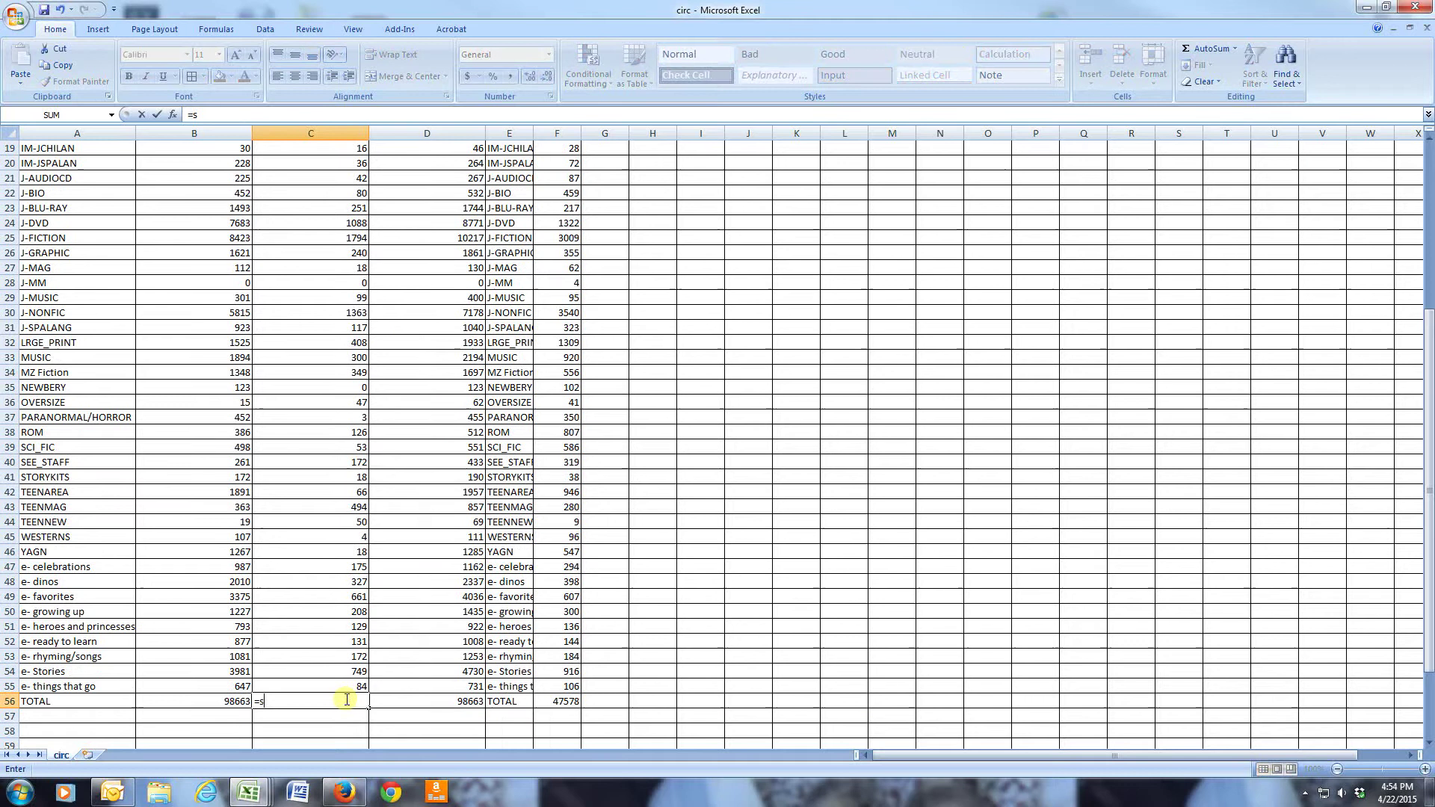
{"action": "left_click", "coordinate": [239, 707]}
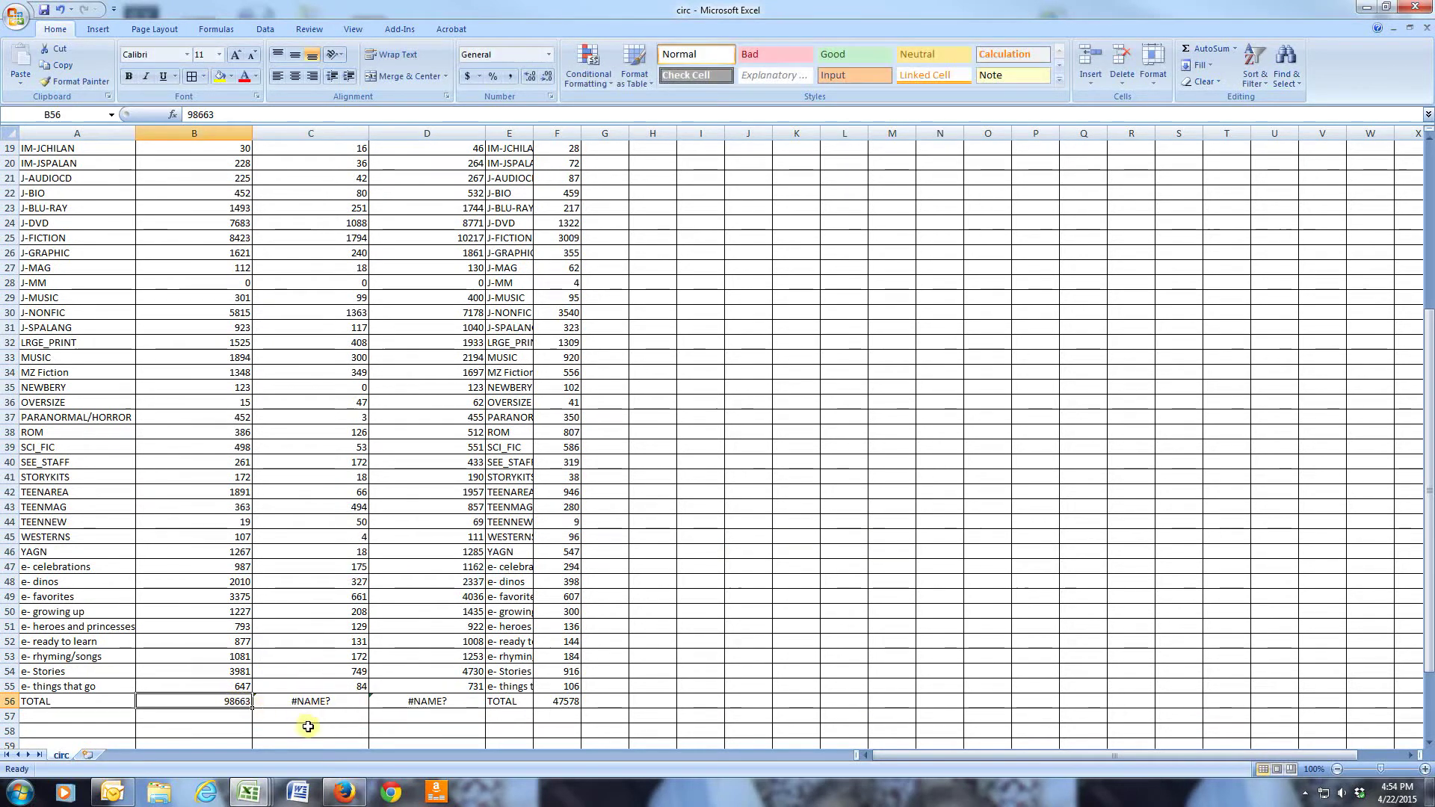
{"action": "left_click", "coordinate": [304, 702]}
{"action": "key", "text": "Delete"}
{"action": "left_click", "coordinate": [417, 718]}
{"action": "left_click", "coordinate": [326, 724]}
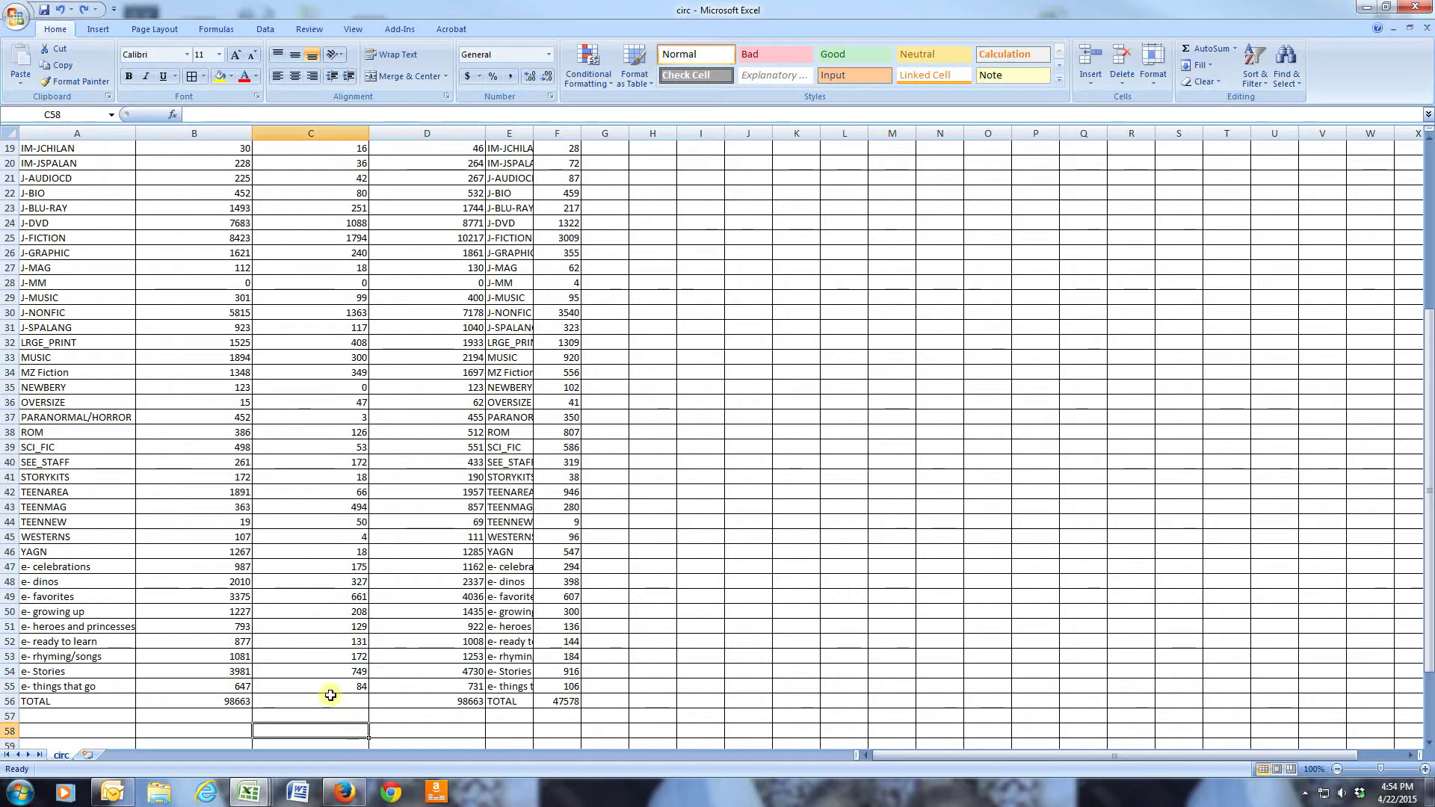
{"action": "left_click", "coordinate": [323, 701]}
{"action": "left_click", "coordinate": [247, 701]}
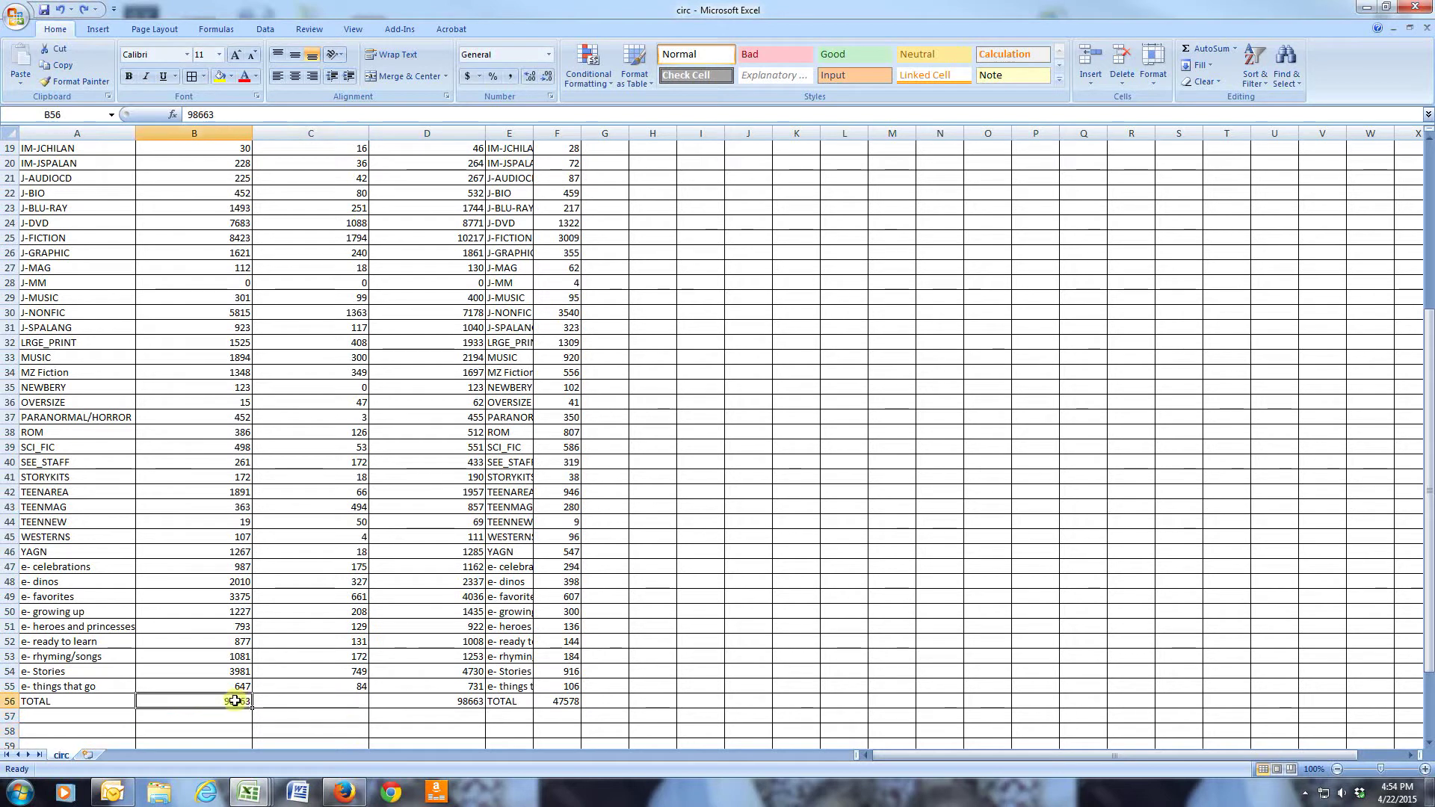
Step: Enter =SUM(C2:C55) in C56 for 18933 renewals, making D56 read 117596
{"action": "left_click", "coordinate": [296, 705]}
{"action": "type", "text": "=sum"}
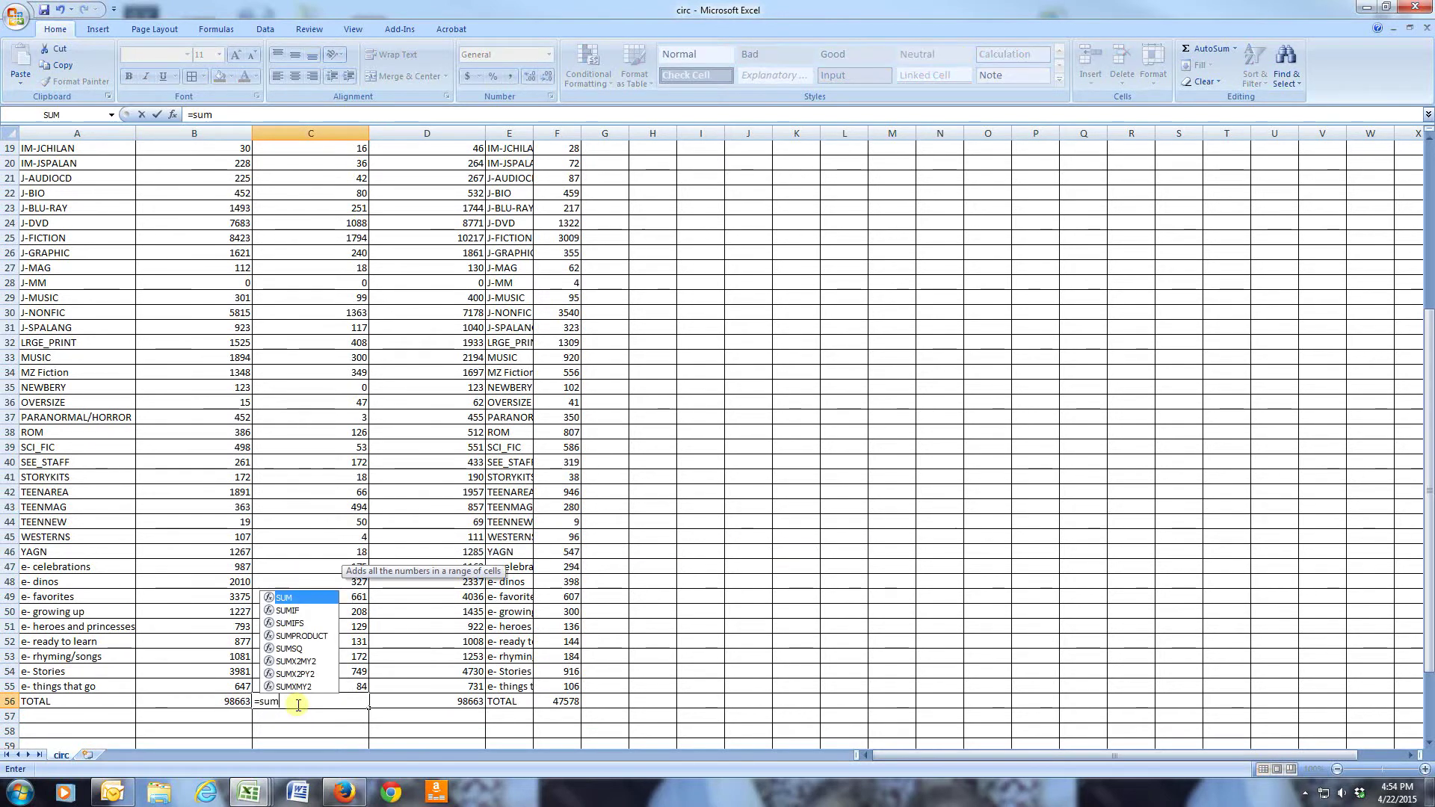
{"action": "type", "text": "("}
{"action": "left_click_drag", "start_coordinate": [329, 686], "coordinate": [331, 162]}
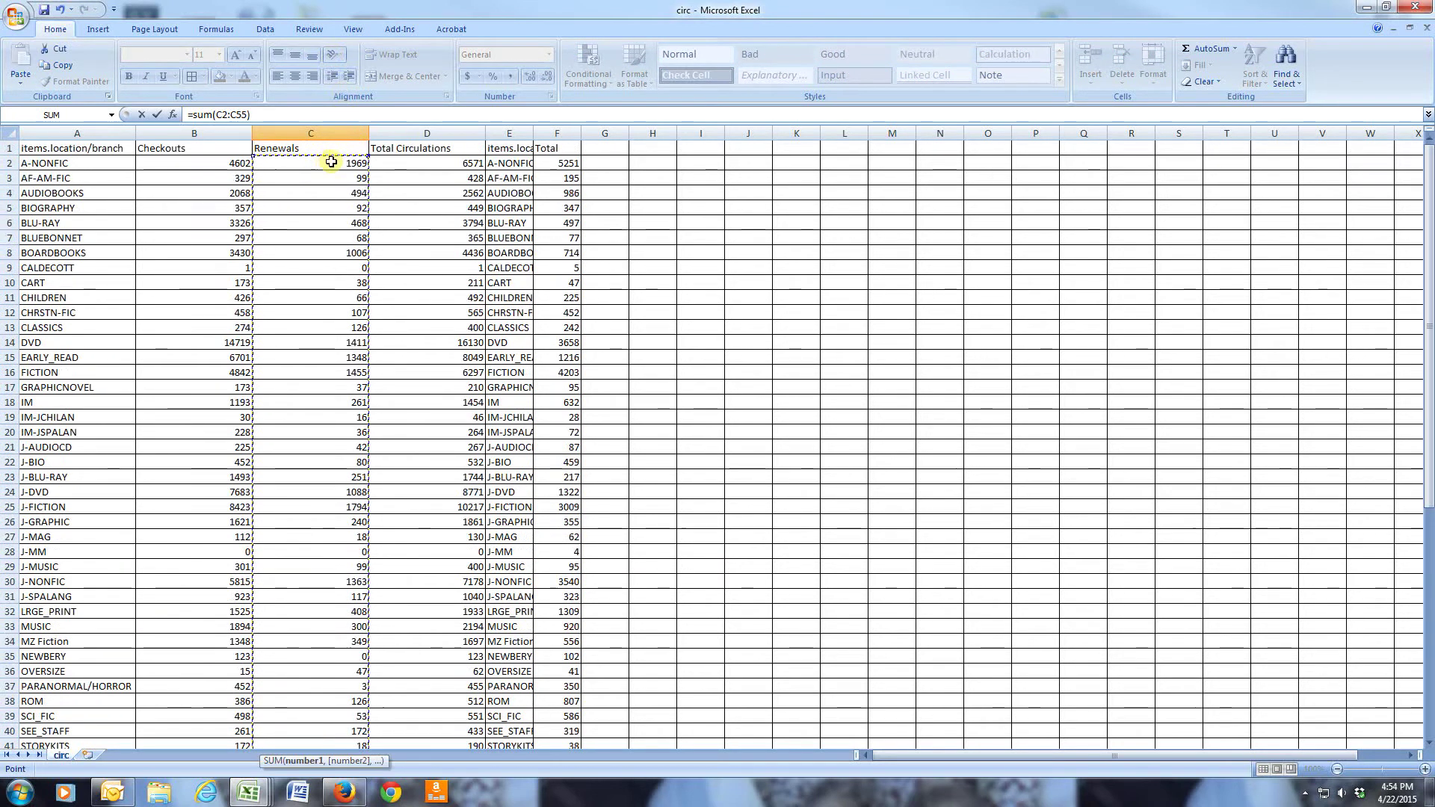
{"action": "type", "text": ")"}
{"action": "key", "text": "Return"}
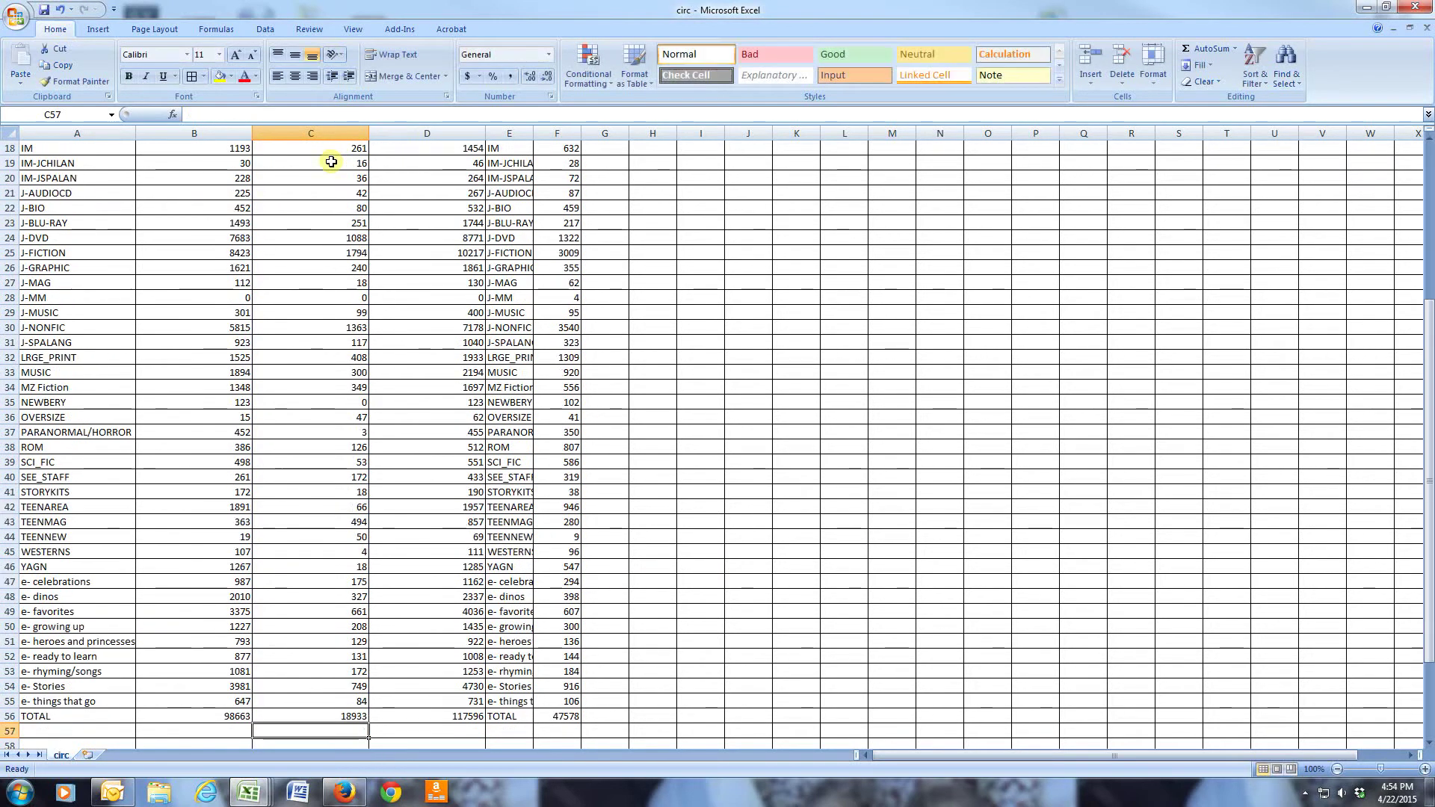
{"action": "left_click", "coordinate": [463, 727]}
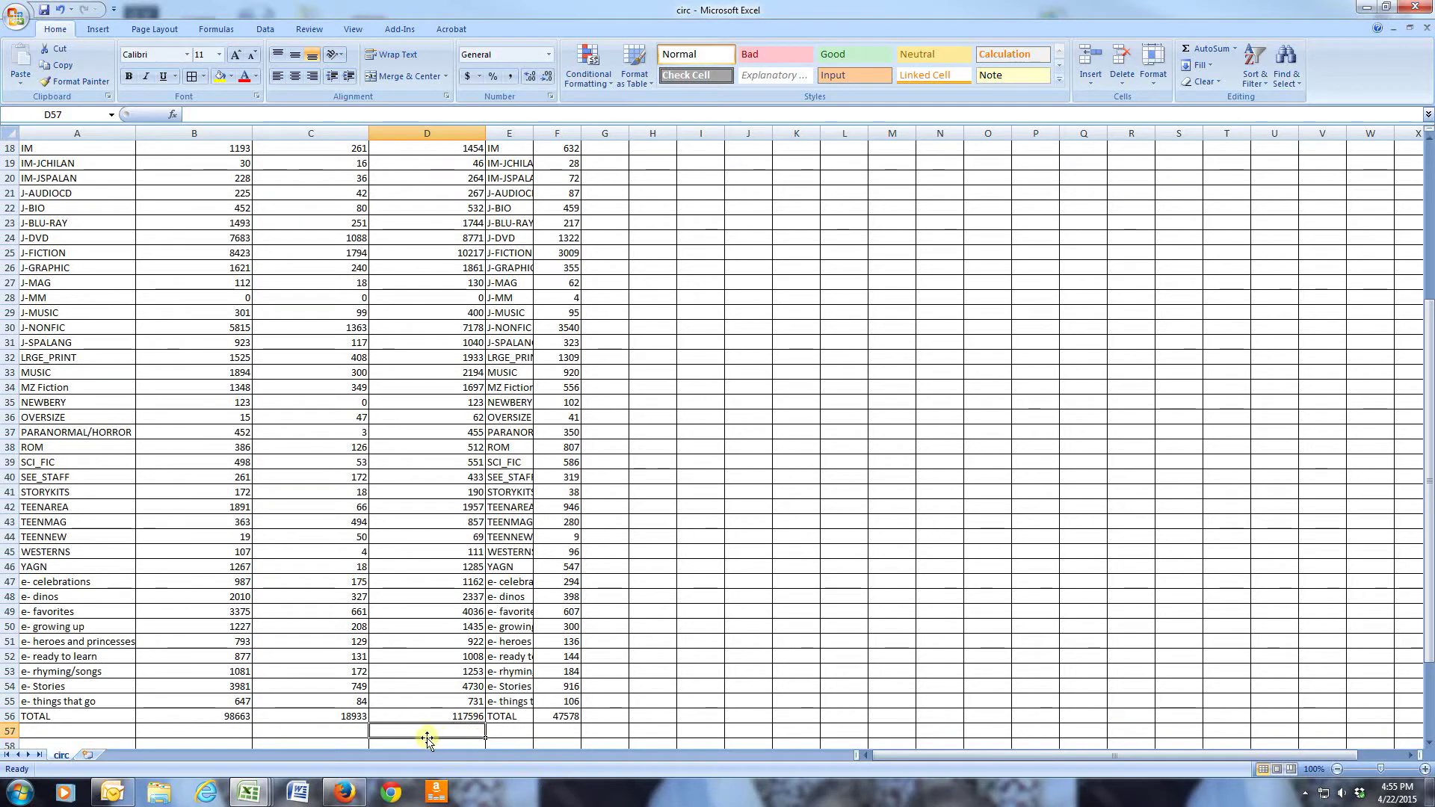
{"action": "left_click", "coordinate": [444, 718]}
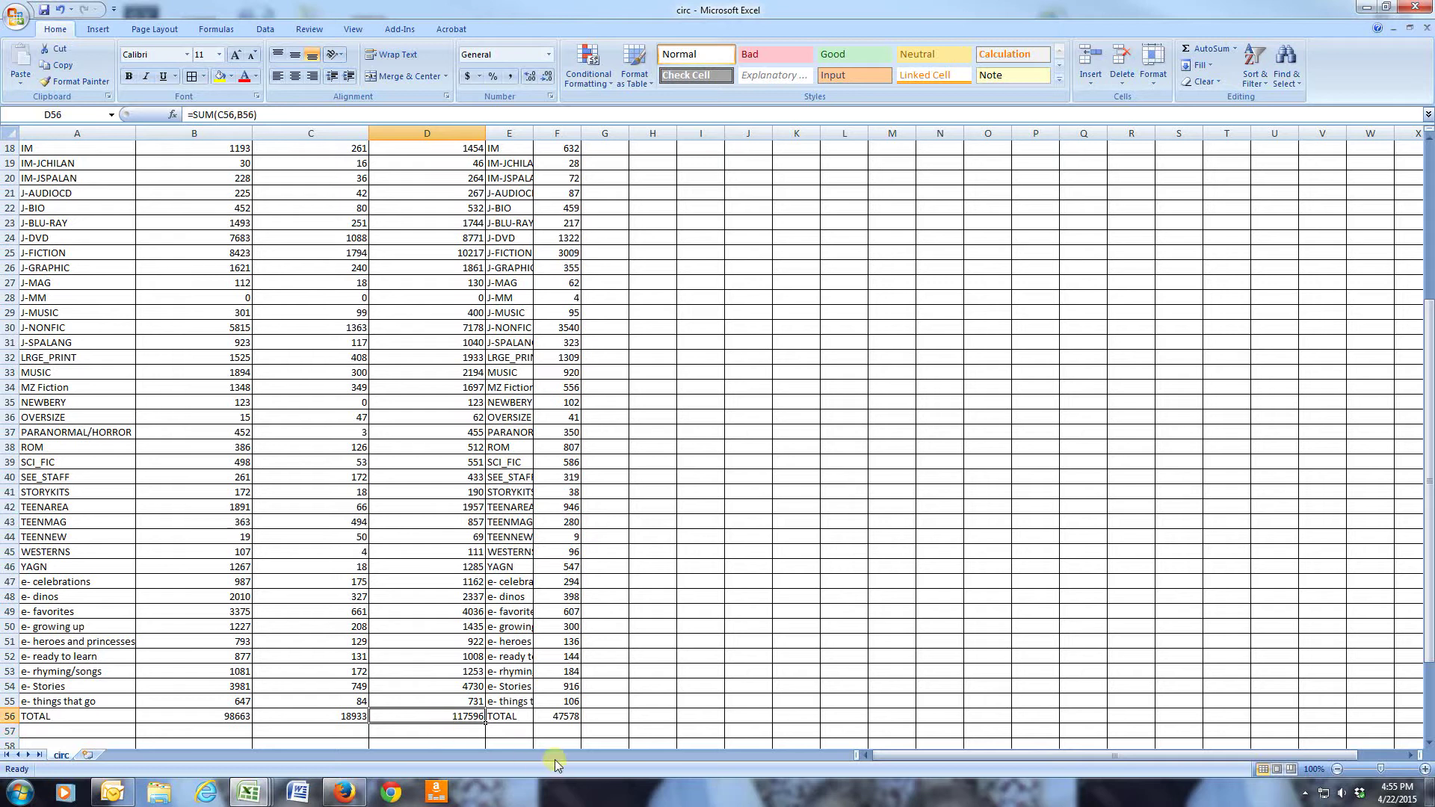
{"action": "scroll", "coordinate": [556, 758], "scroll_direction": "up", "scroll_amount": 1}
{"action": "scroll", "coordinate": [556, 758], "scroll_direction": "down", "scroll_amount": 1}
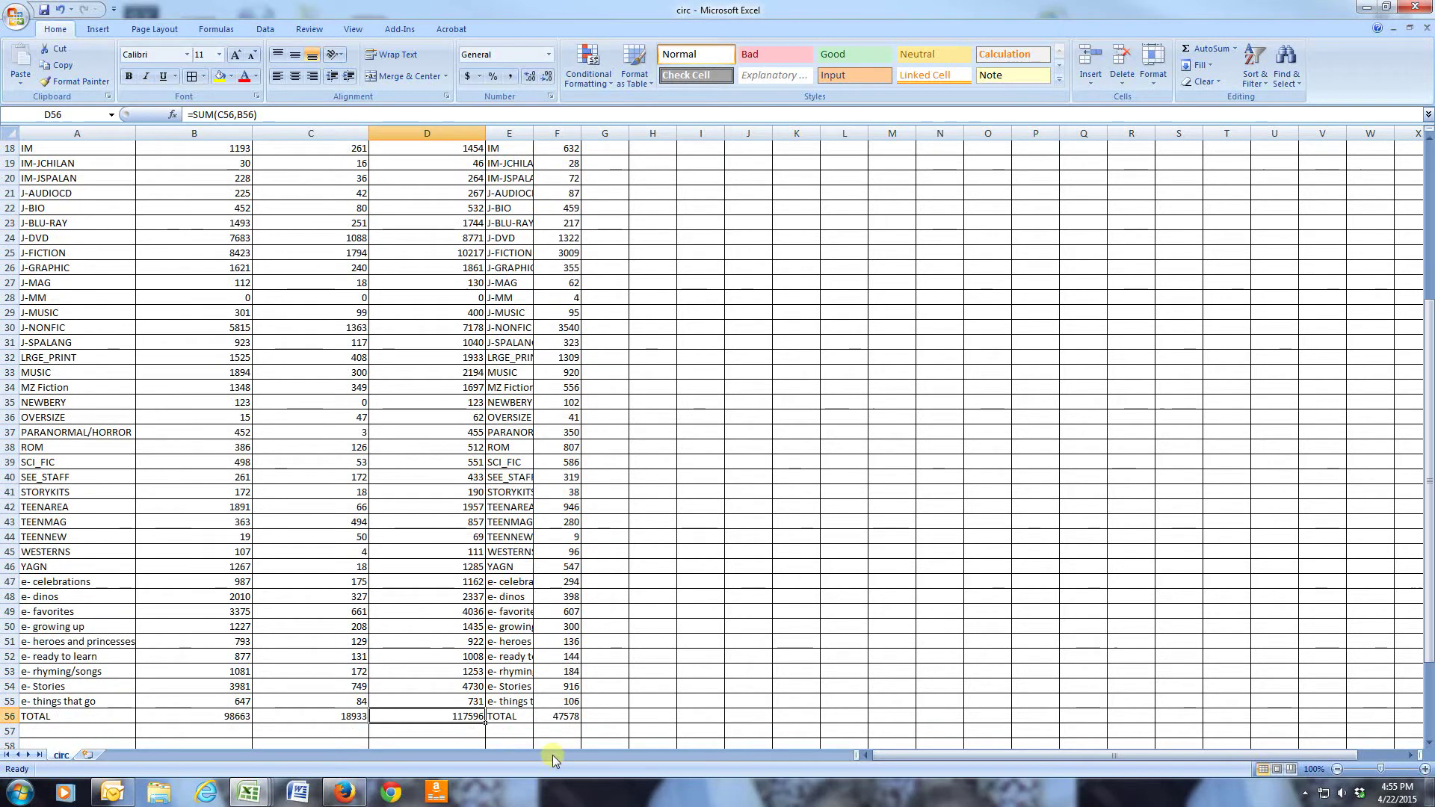
{"action": "left_click", "coordinate": [511, 133]}
Step: Insert a new column E headed '% of Total Circ'
{"action": "right_click", "coordinate": [511, 134]}
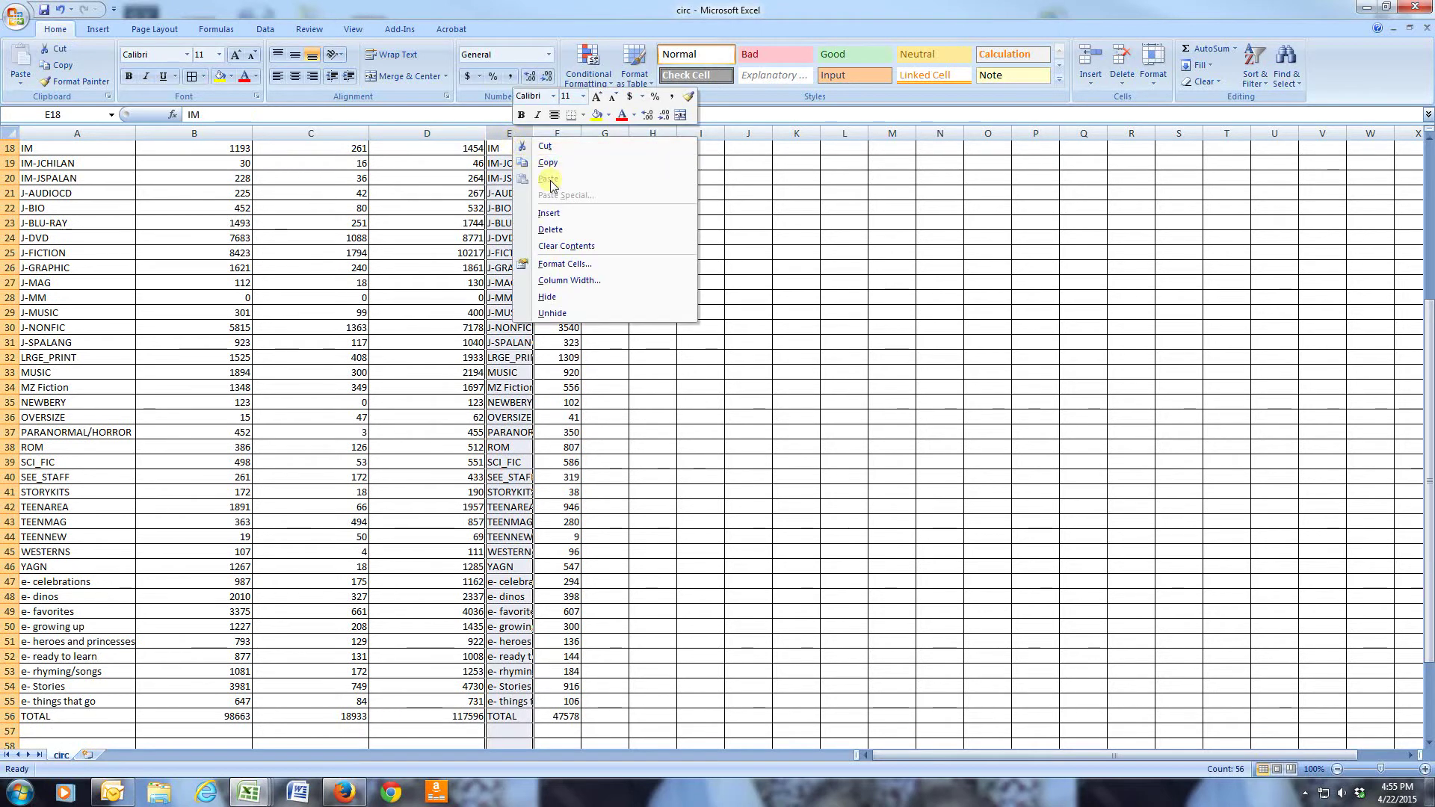
{"action": "left_click", "coordinate": [559, 213]}
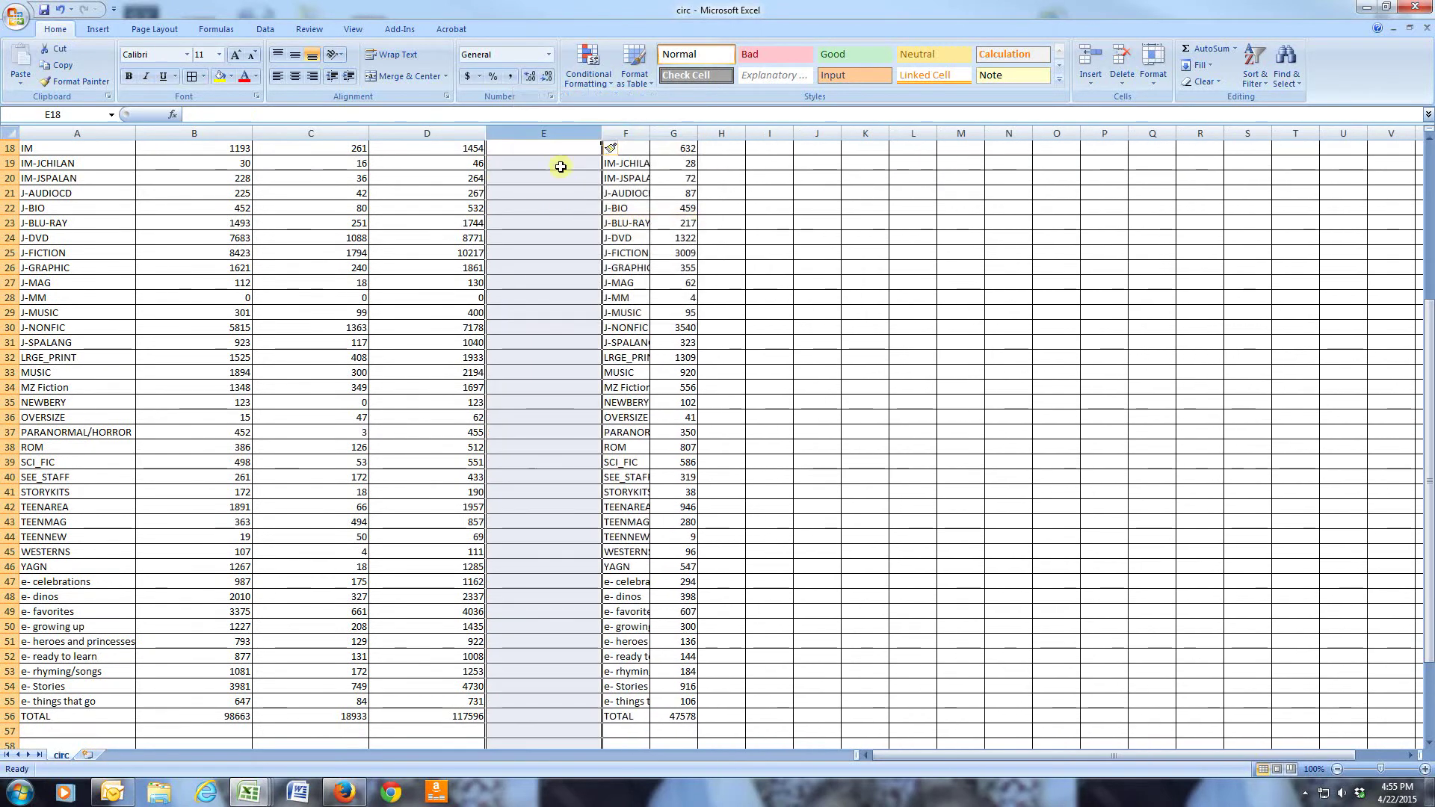
{"action": "scroll", "coordinate": [560, 151], "scroll_direction": "up", "scroll_amount": 6}
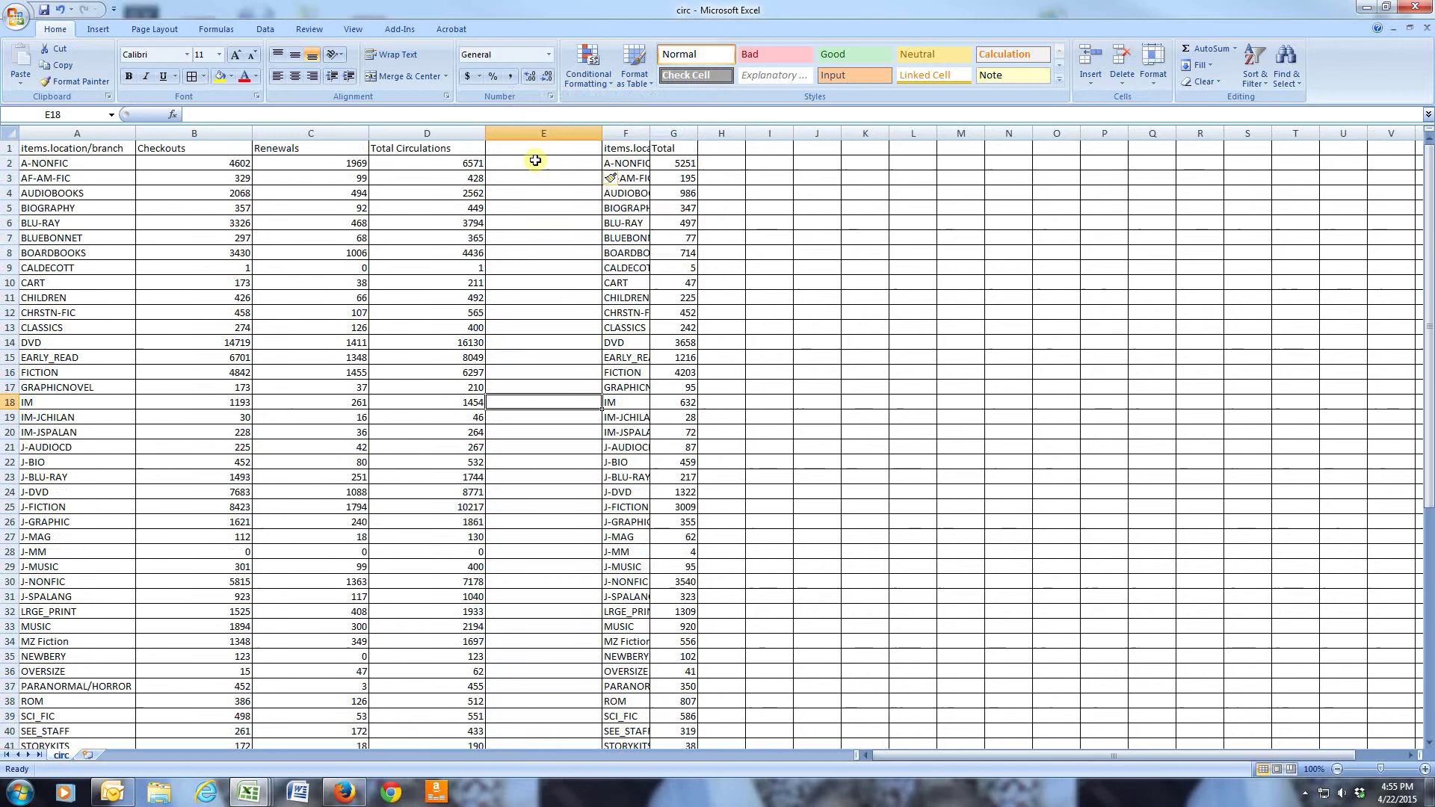
{"action": "left_click", "coordinate": [536, 148]}
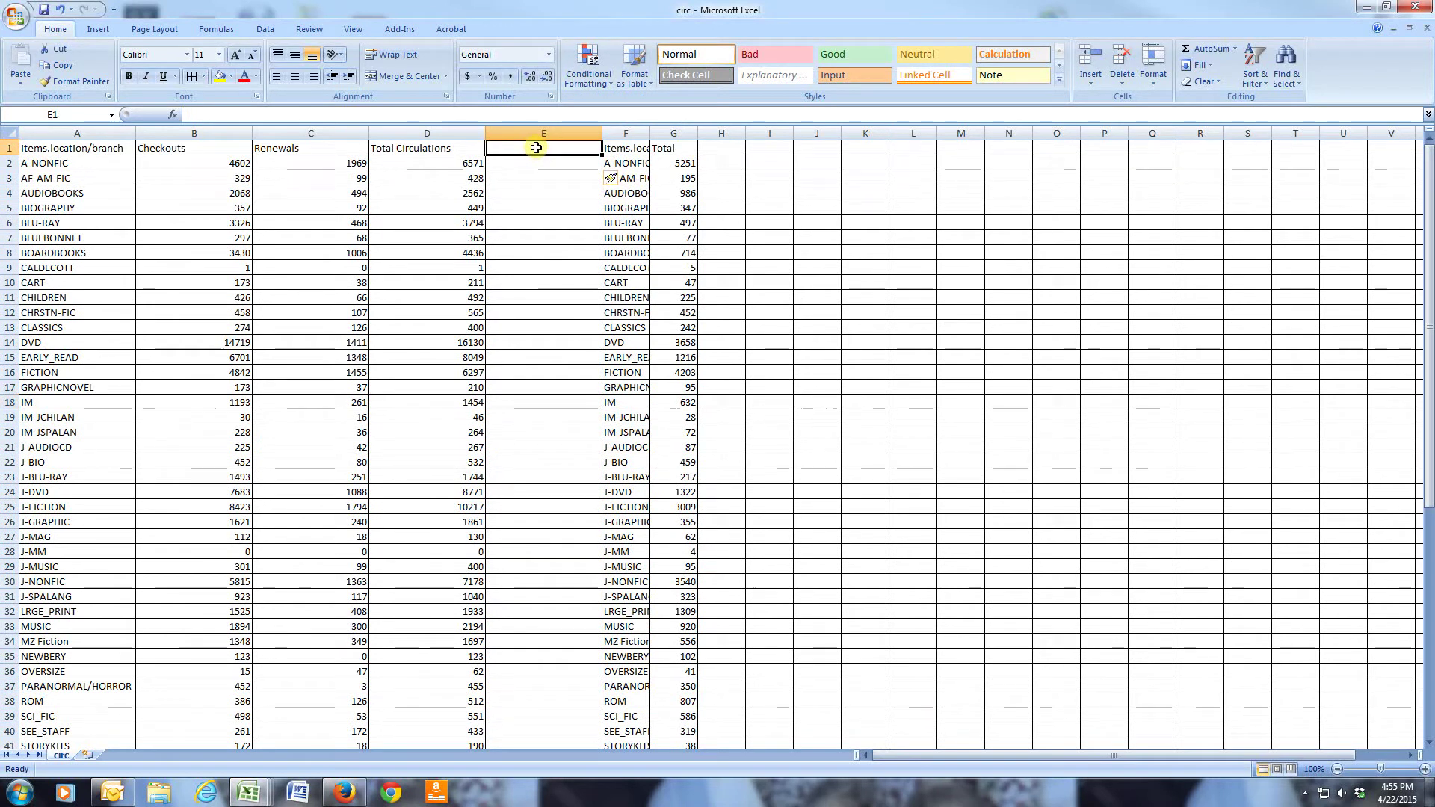
{"action": "type", "text": "% of Total Circ"}
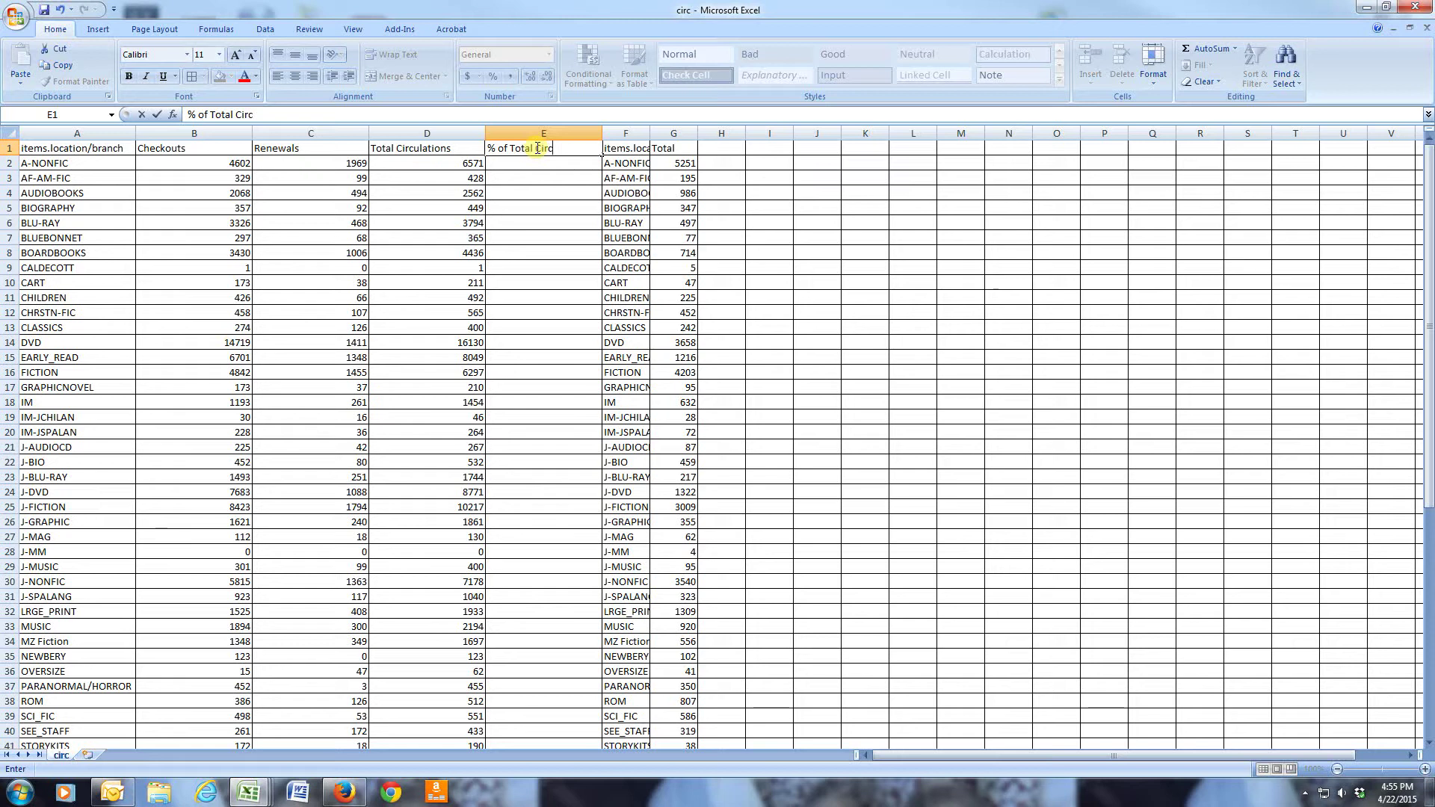
{"action": "left_click", "coordinate": [453, 153]}
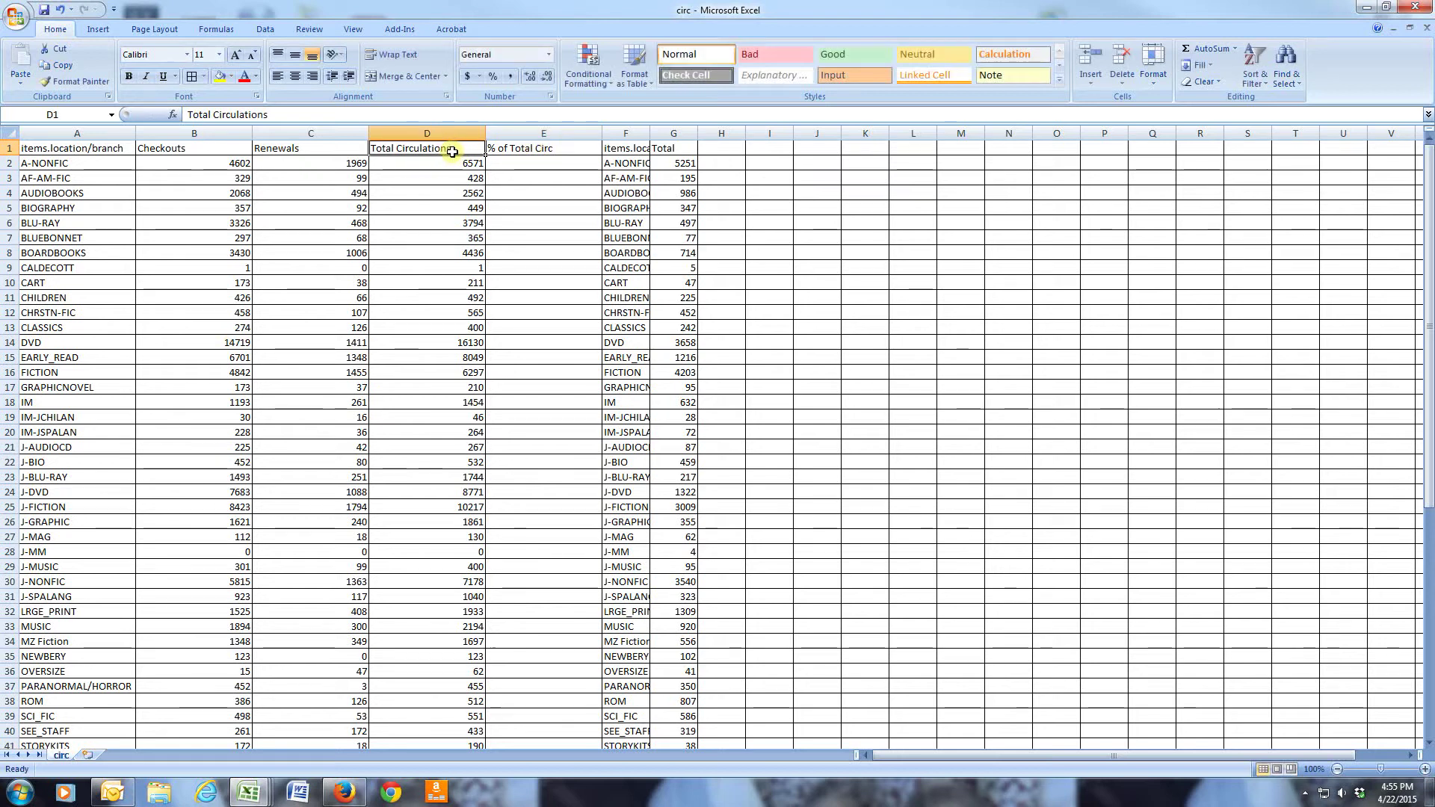
{"action": "left_click", "coordinate": [567, 150]}
Step: Enter =D2/$D$56 in E2 and fill it down to row 56
{"action": "left_click", "coordinate": [552, 163]}
{"action": "type", "text": "="}
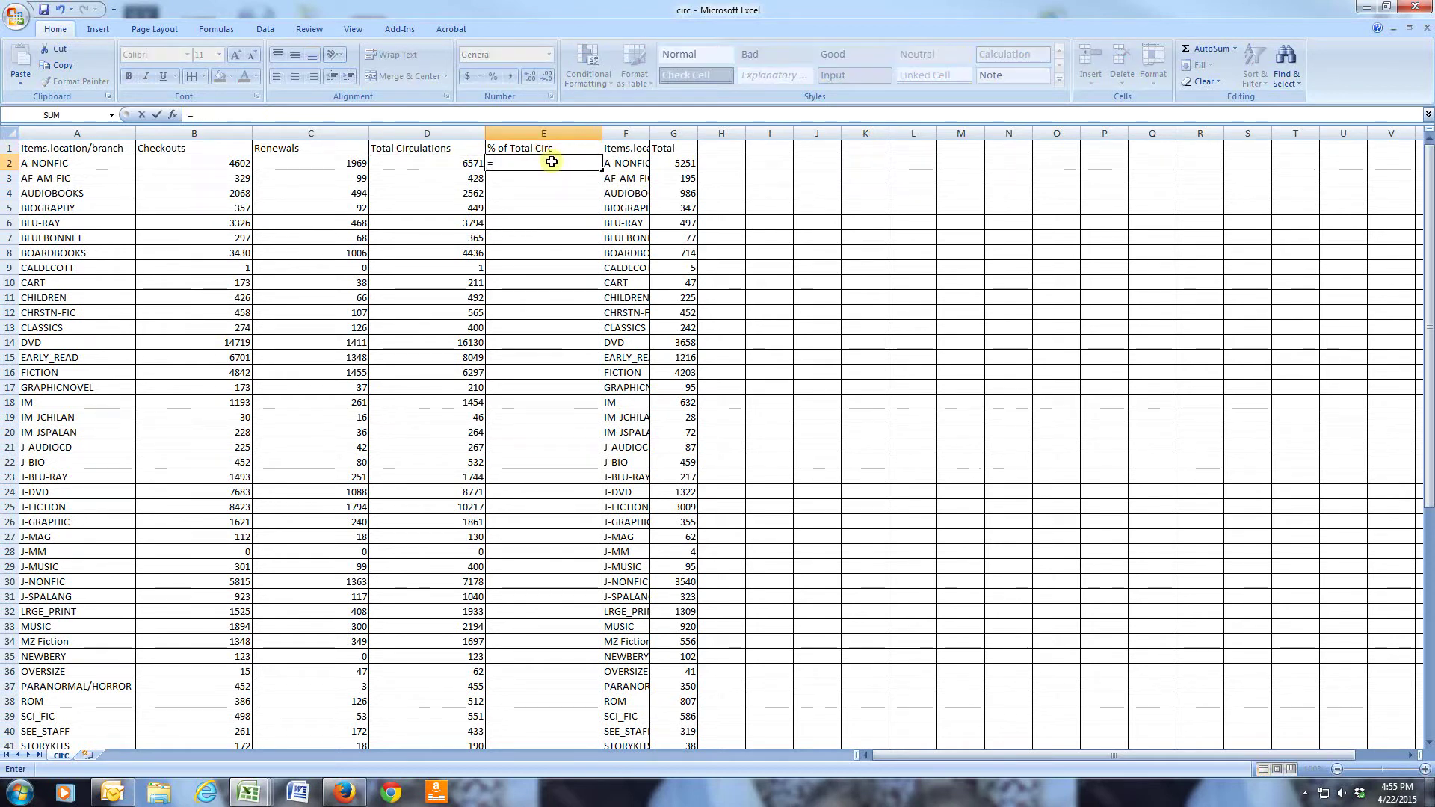
{"action": "left_click", "coordinate": [1305, 793]}
{"action": "mouse_move", "coordinate": [1326, 719]}
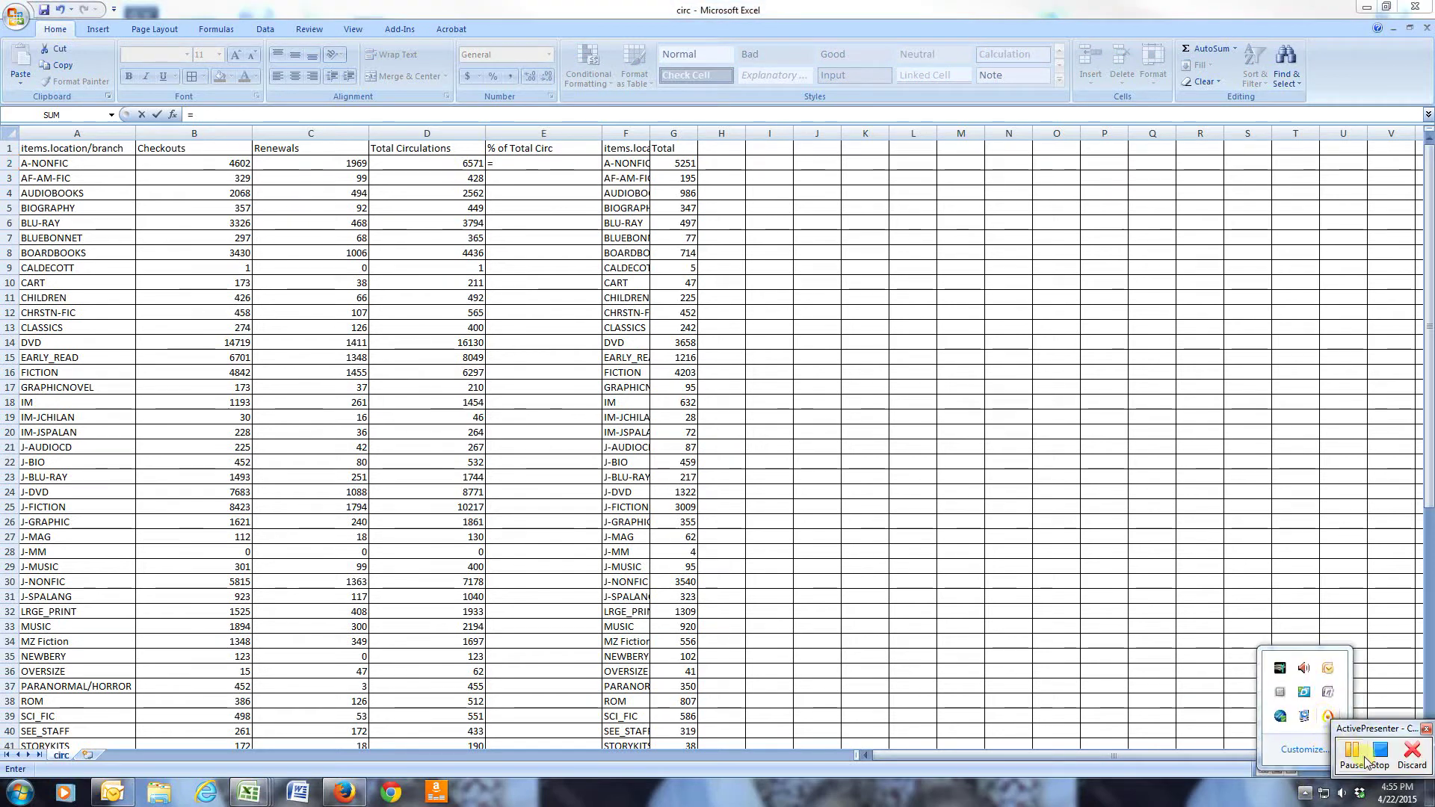
{"action": "left_click", "coordinate": [1302, 721]}
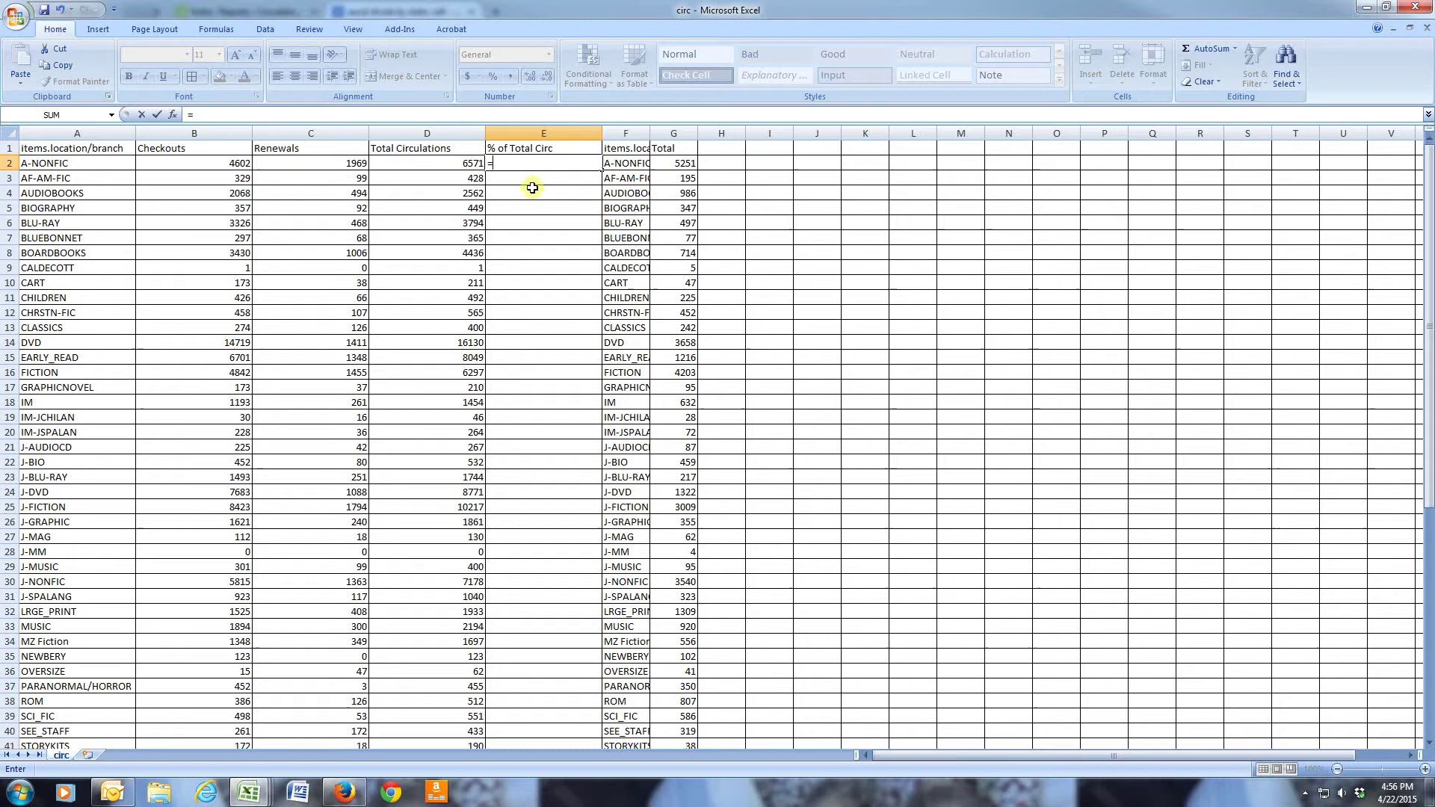
{"action": "left_click", "coordinate": [467, 162]}
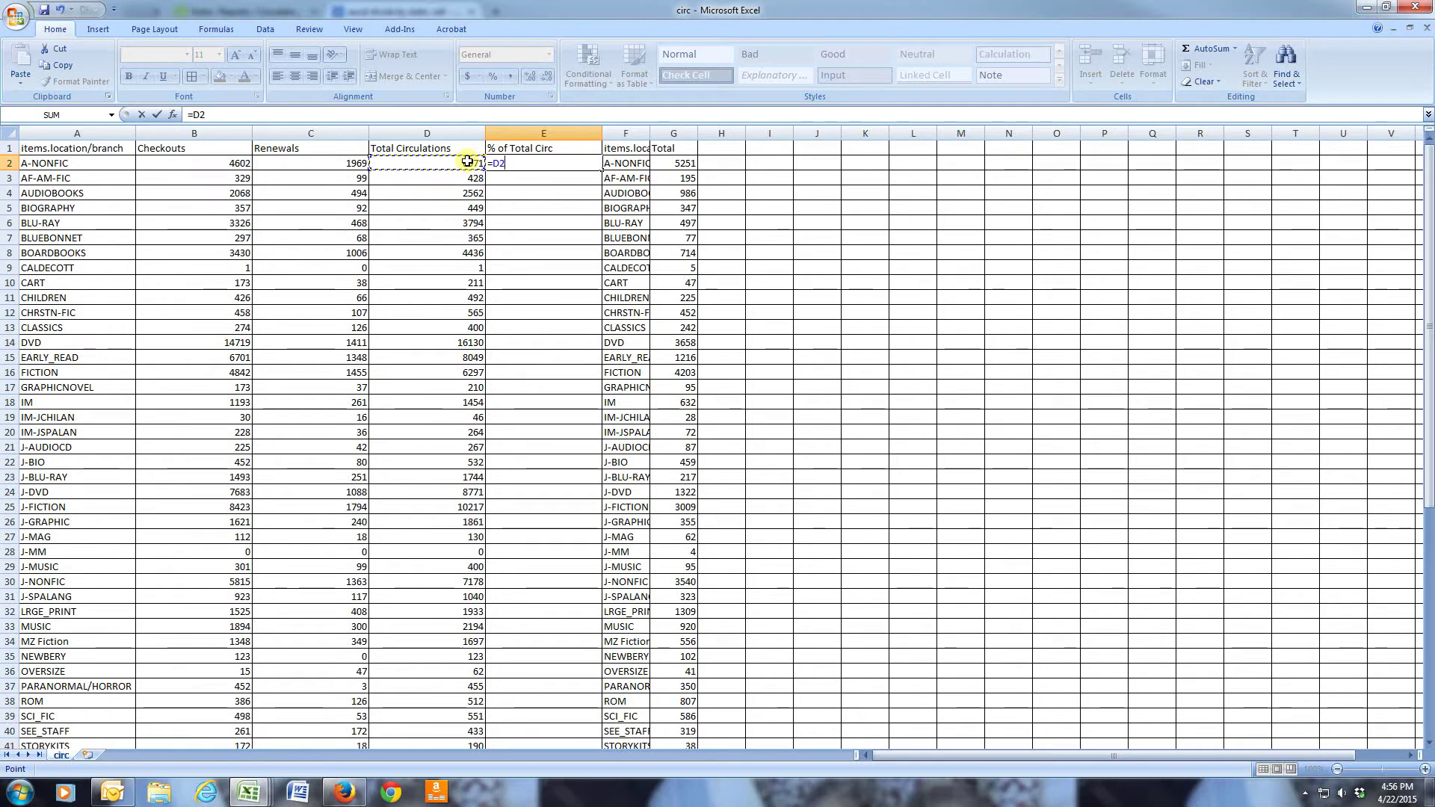
{"action": "type", "text": "/$"}
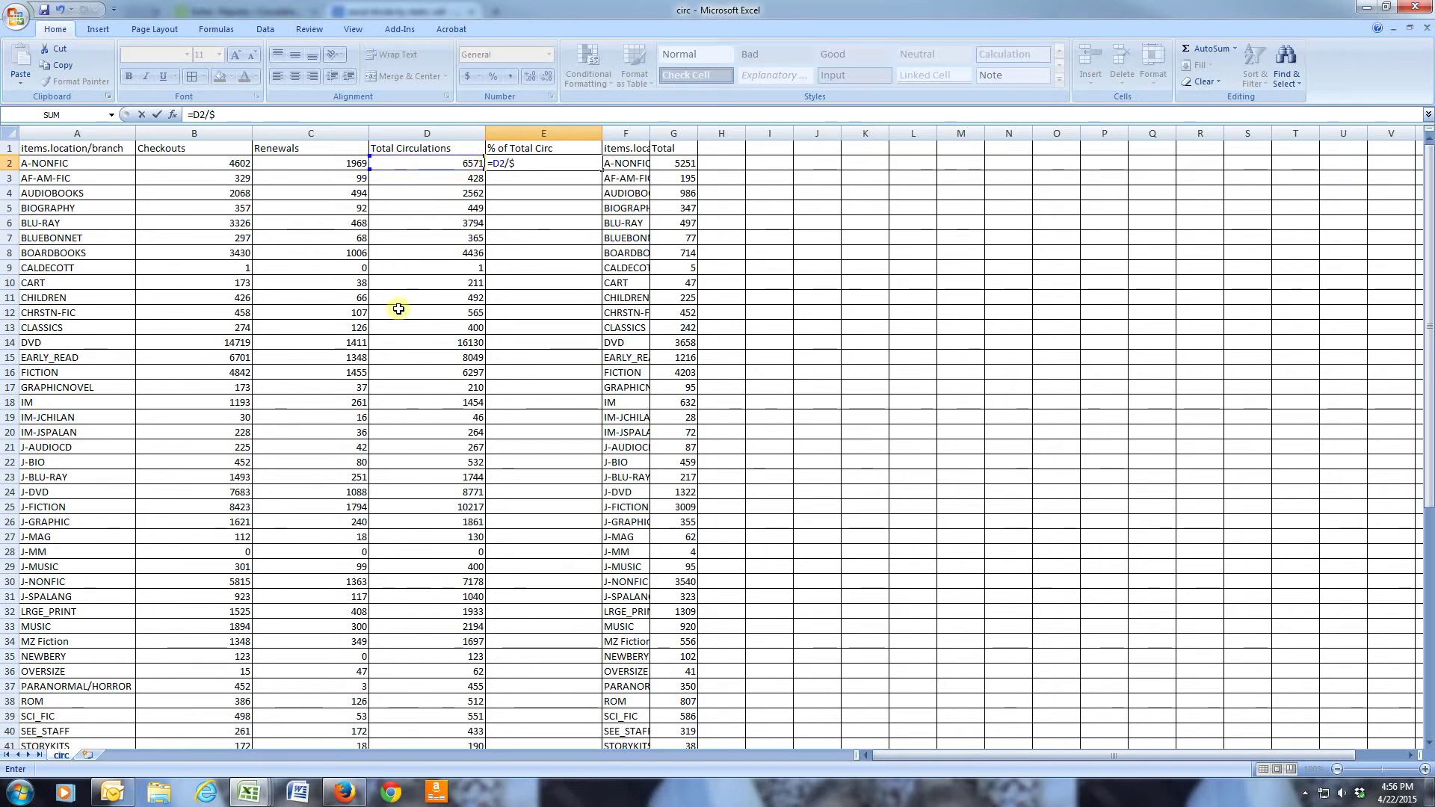
{"action": "scroll", "coordinate": [407, 308], "scroll_direction": "down", "scroll_amount": 9}
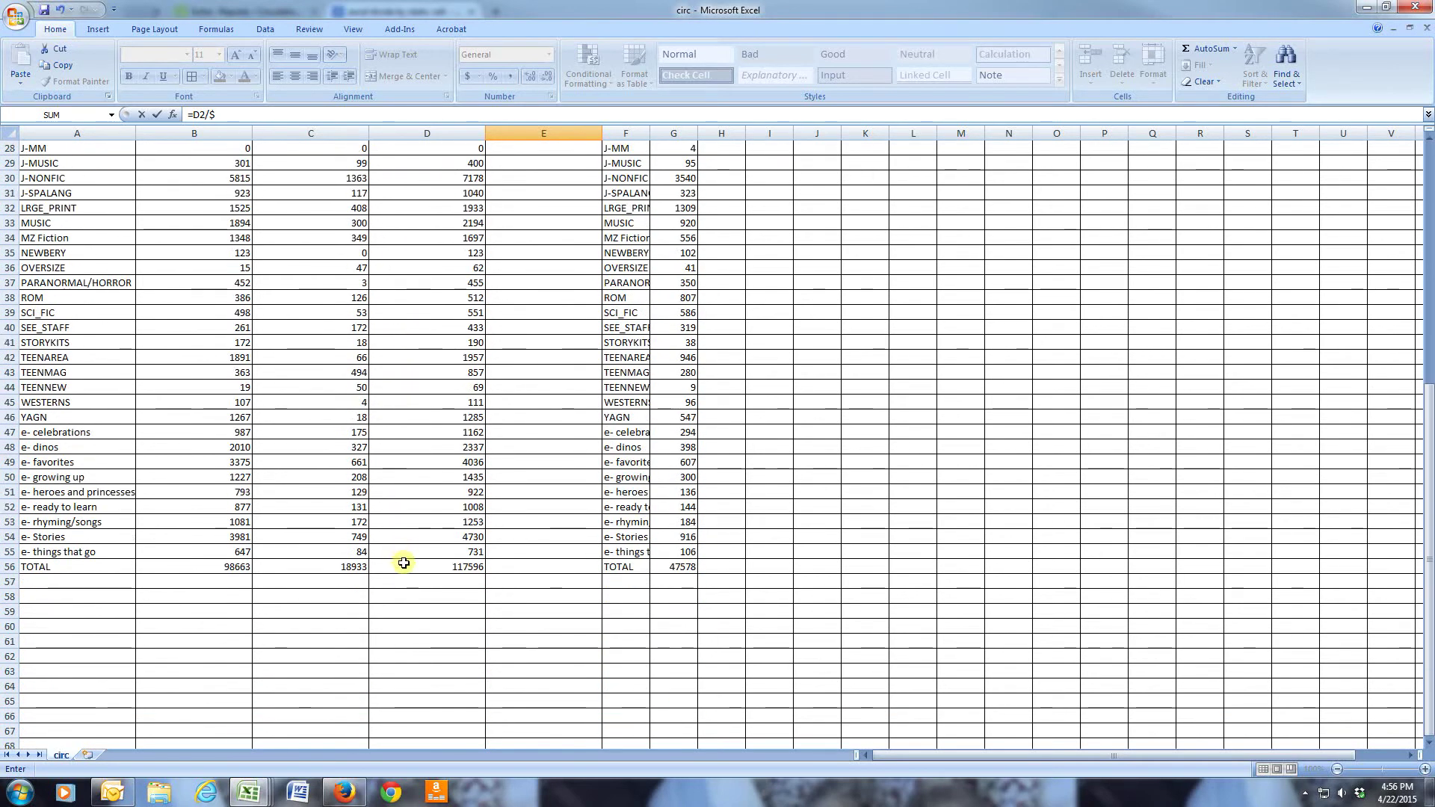
{"action": "scroll", "coordinate": [404, 563], "scroll_direction": "up", "scroll_amount": 9}
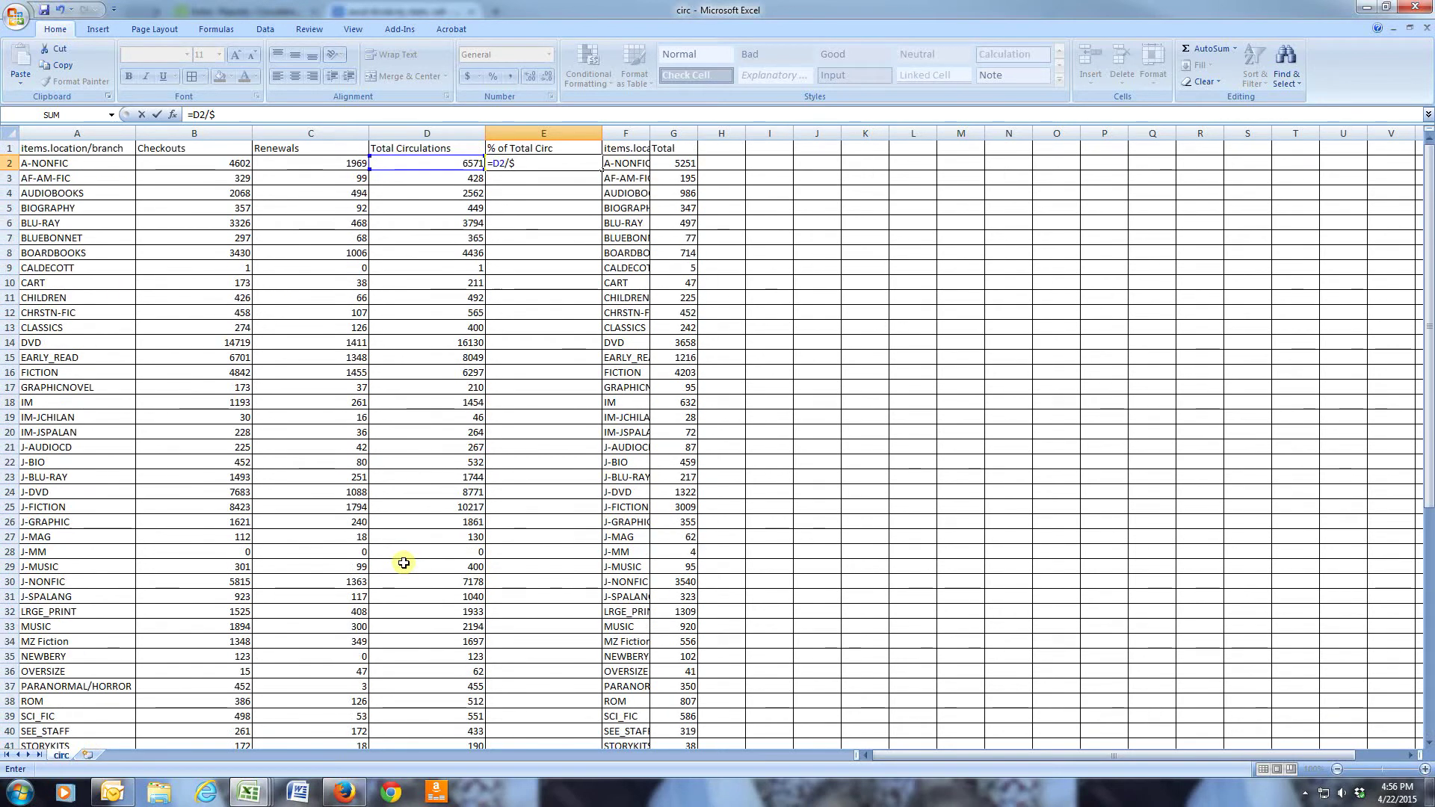
{"action": "type", "text": "D"}
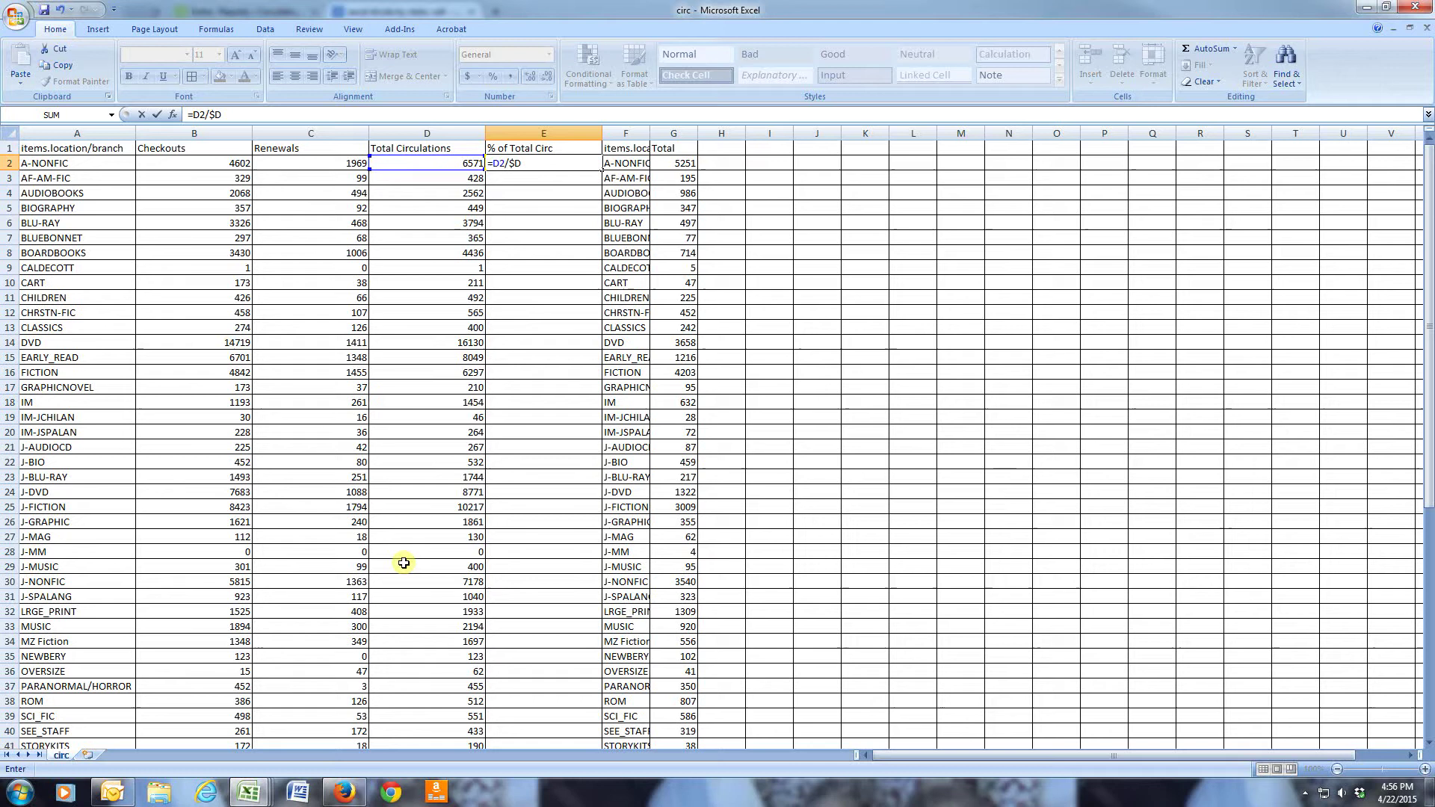
{"action": "type", "text": "$56"}
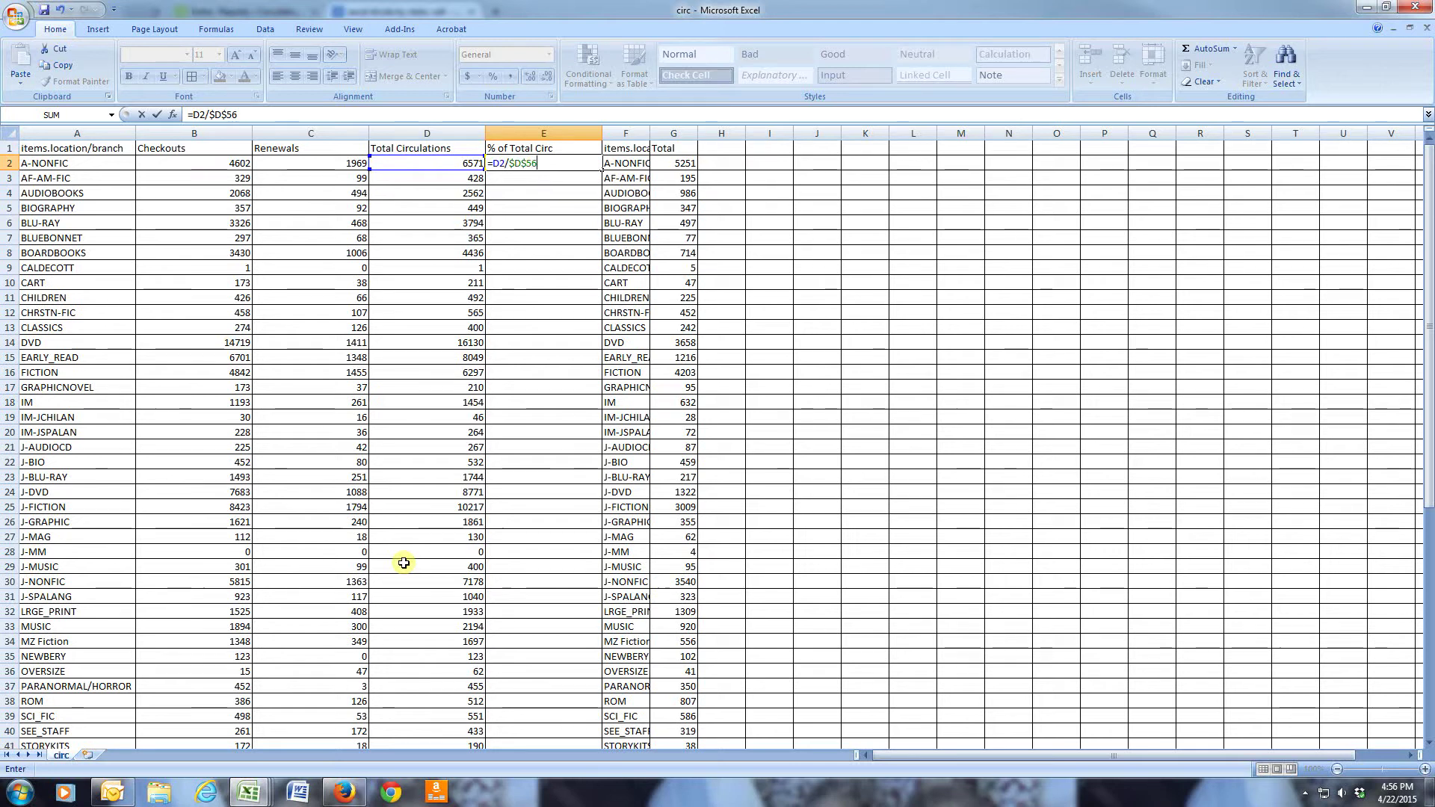
{"action": "left_click", "coordinate": [562, 166]}
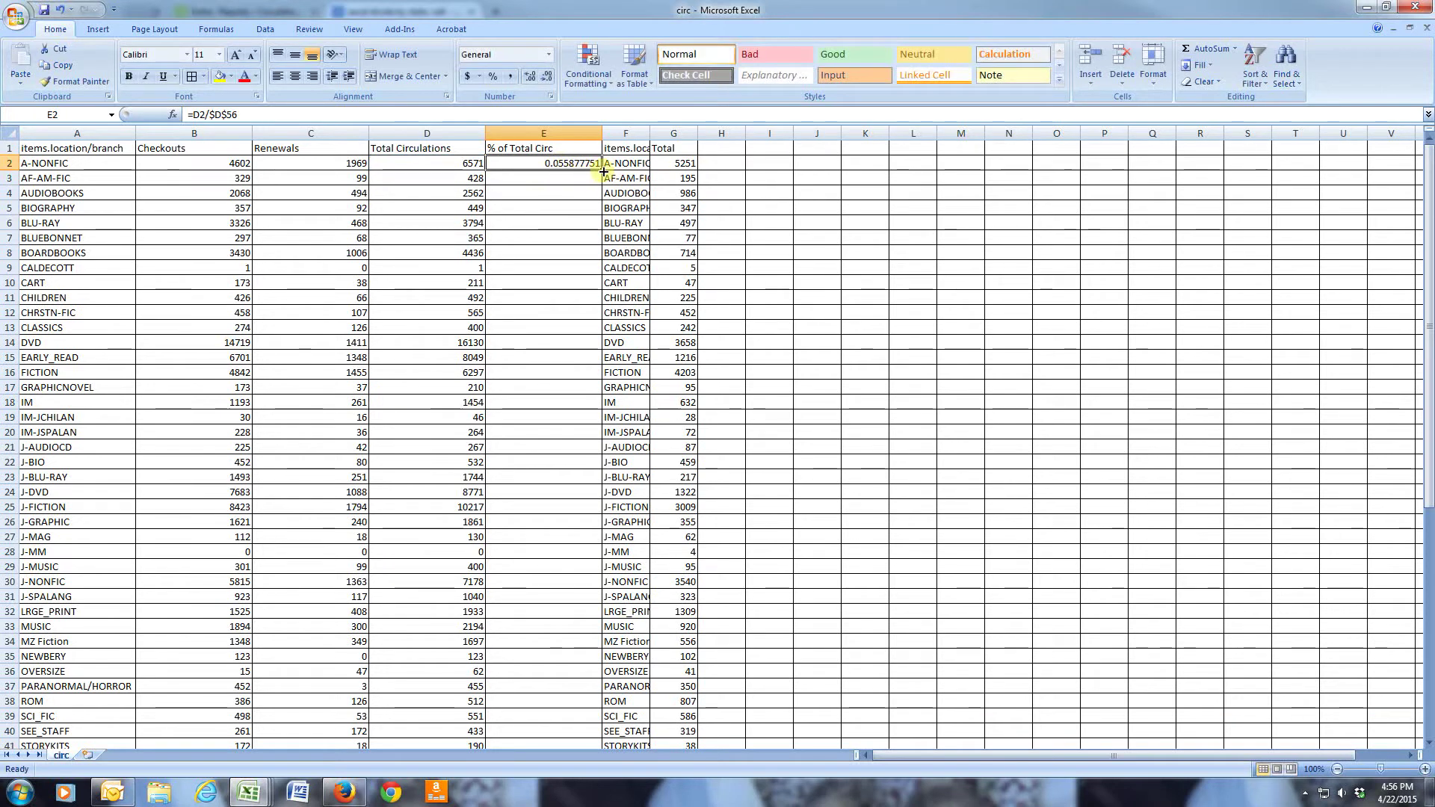
{"action": "left_click_drag", "start_coordinate": [603, 171], "coordinate": [576, 730]}
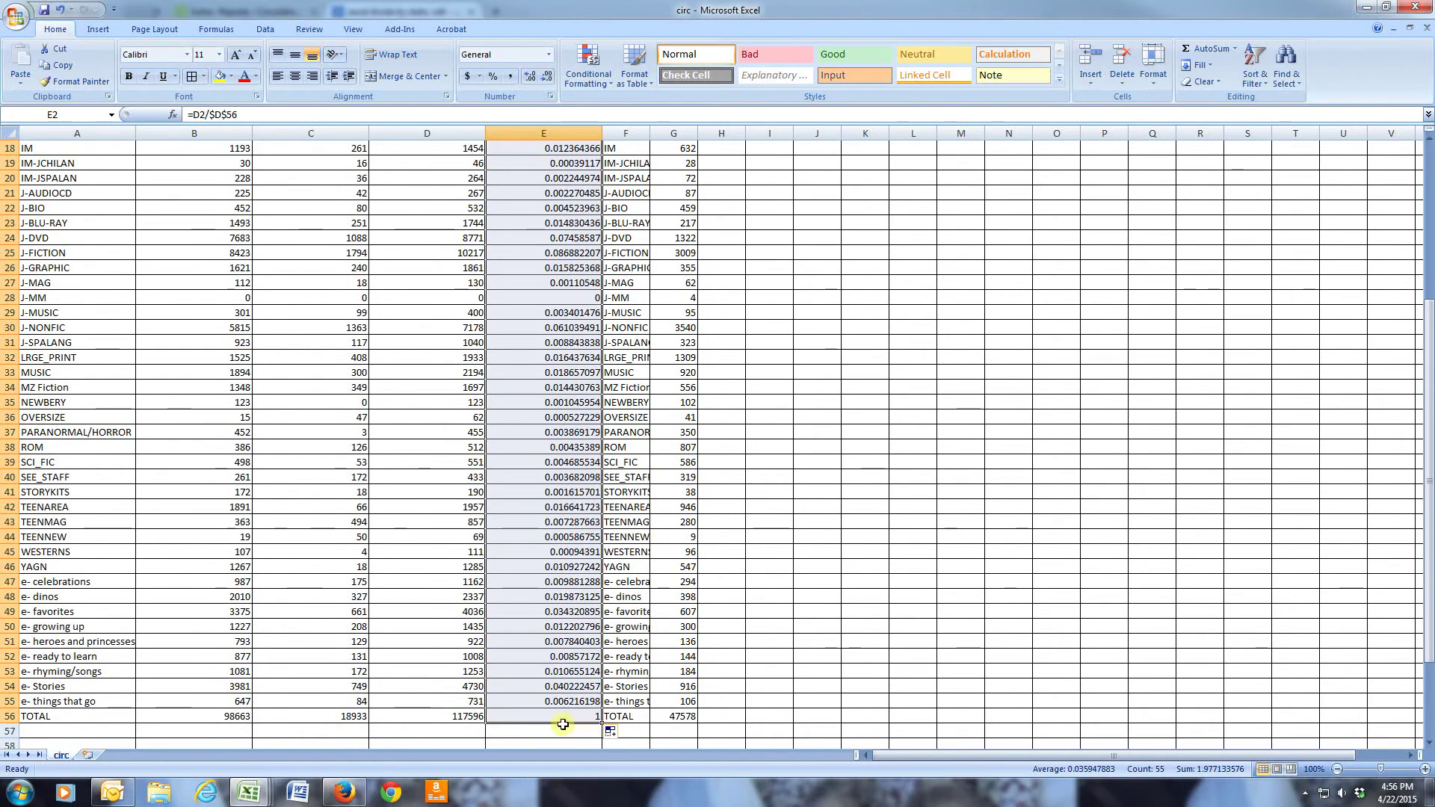
Step: Format E2:E56 as two-decimal Percentage, e.g. 5.59% for A-NONFIC and 100.00% at TOTAL
{"action": "right_click", "coordinate": [563, 724]}
{"action": "left_click", "coordinate": [612, 625]}
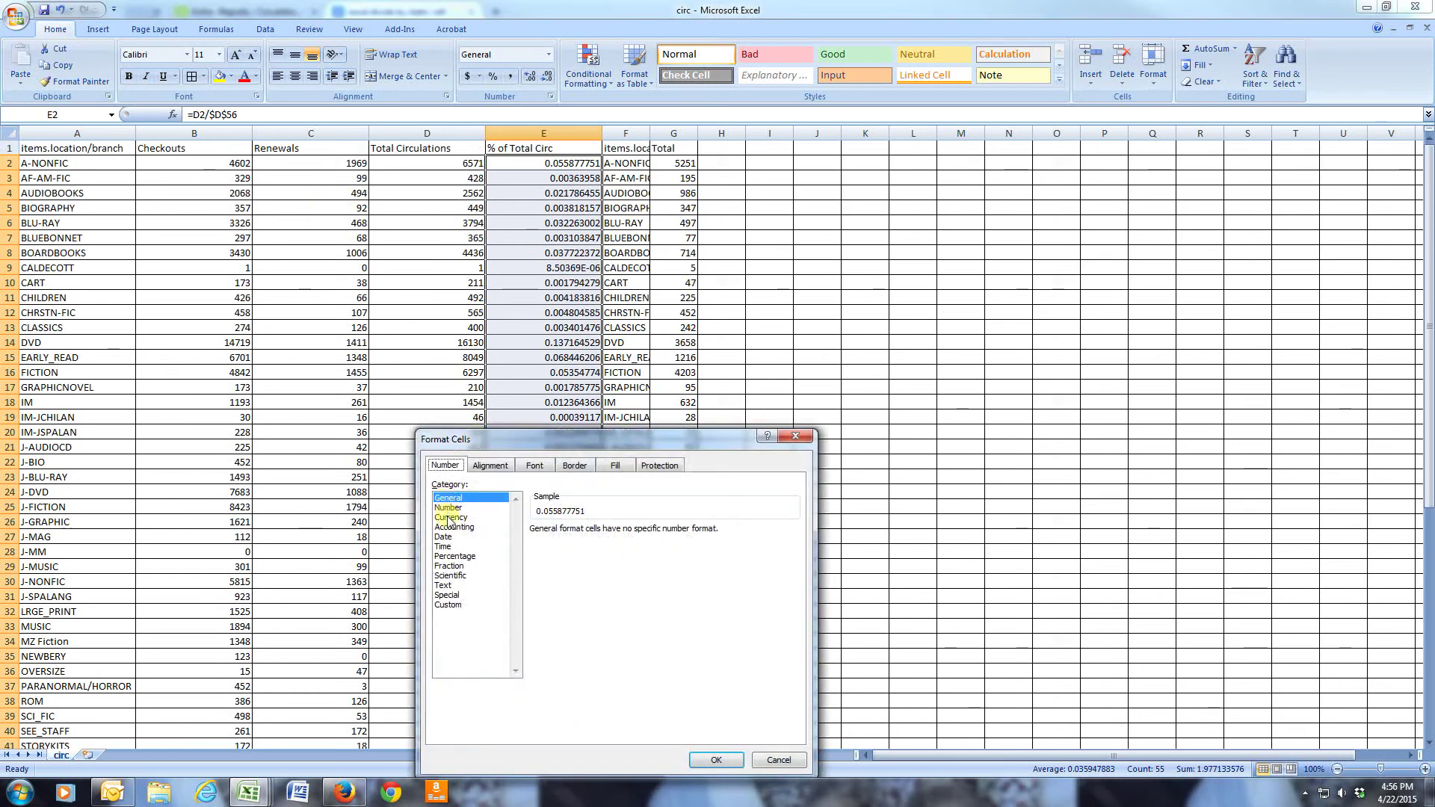
{"action": "left_click", "coordinate": [455, 556]}
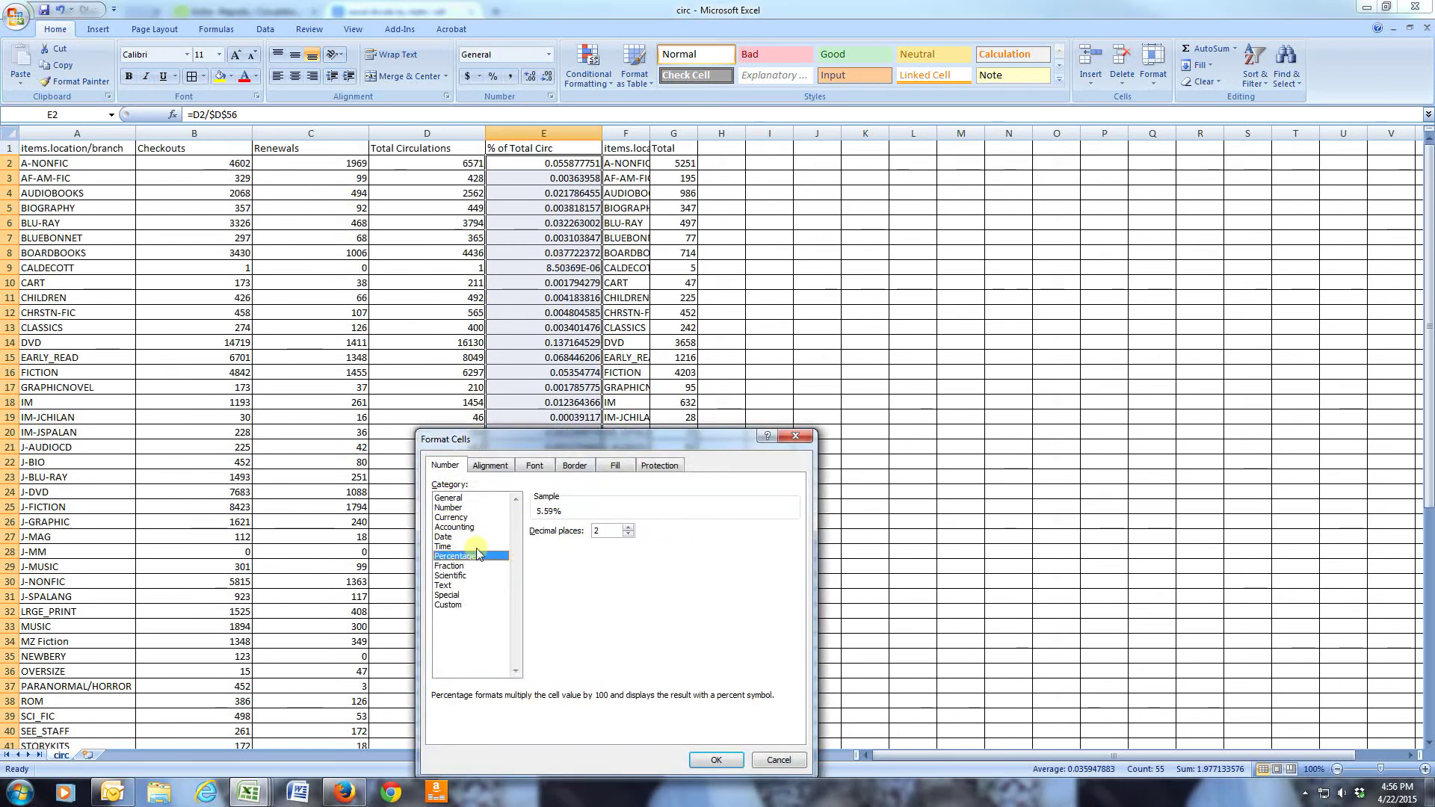
{"action": "left_click", "coordinate": [716, 760]}
{"action": "scroll", "coordinate": [557, 343], "scroll_direction": "down", "scroll_amount": 3}
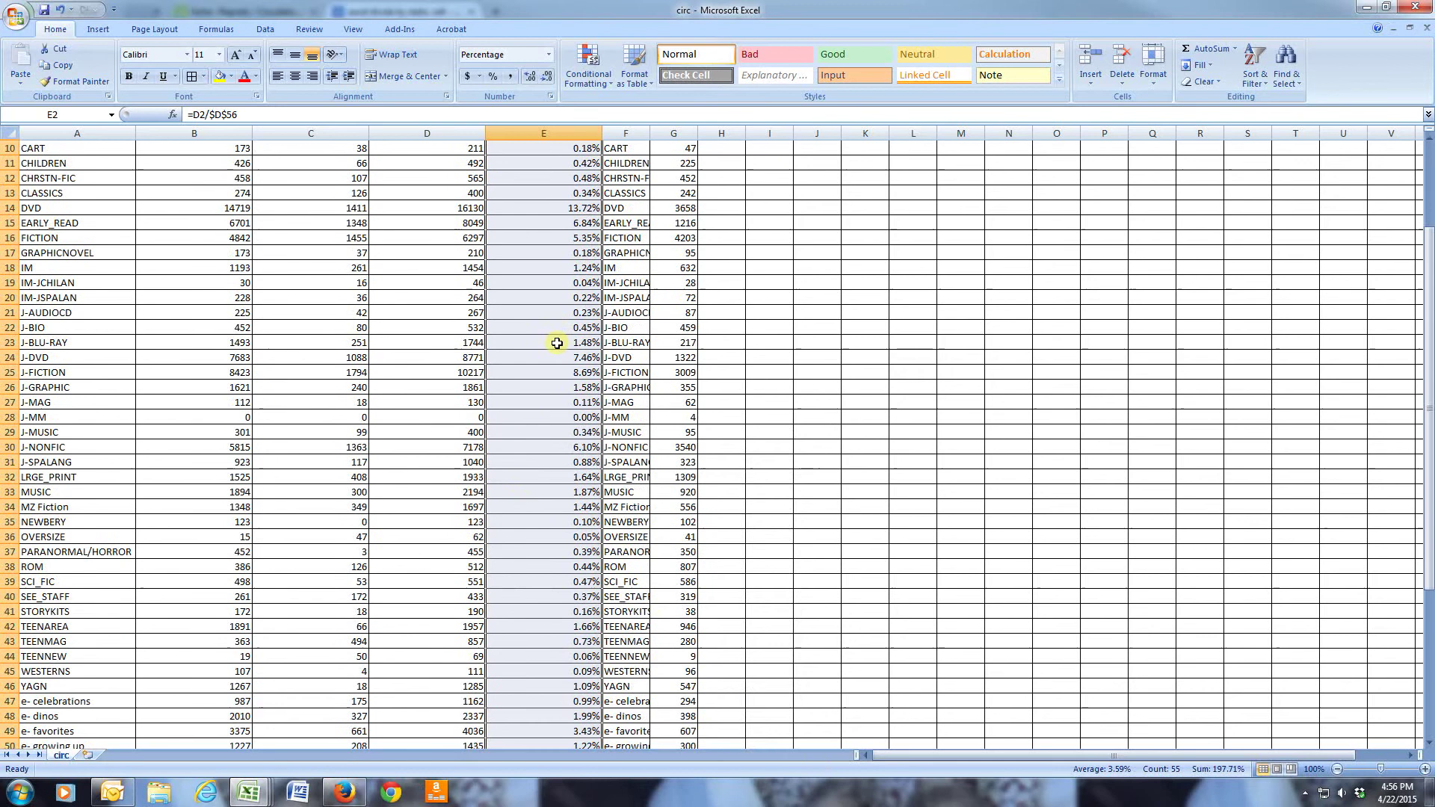
{"action": "scroll", "coordinate": [557, 343], "scroll_direction": "down", "scroll_amount": 3}
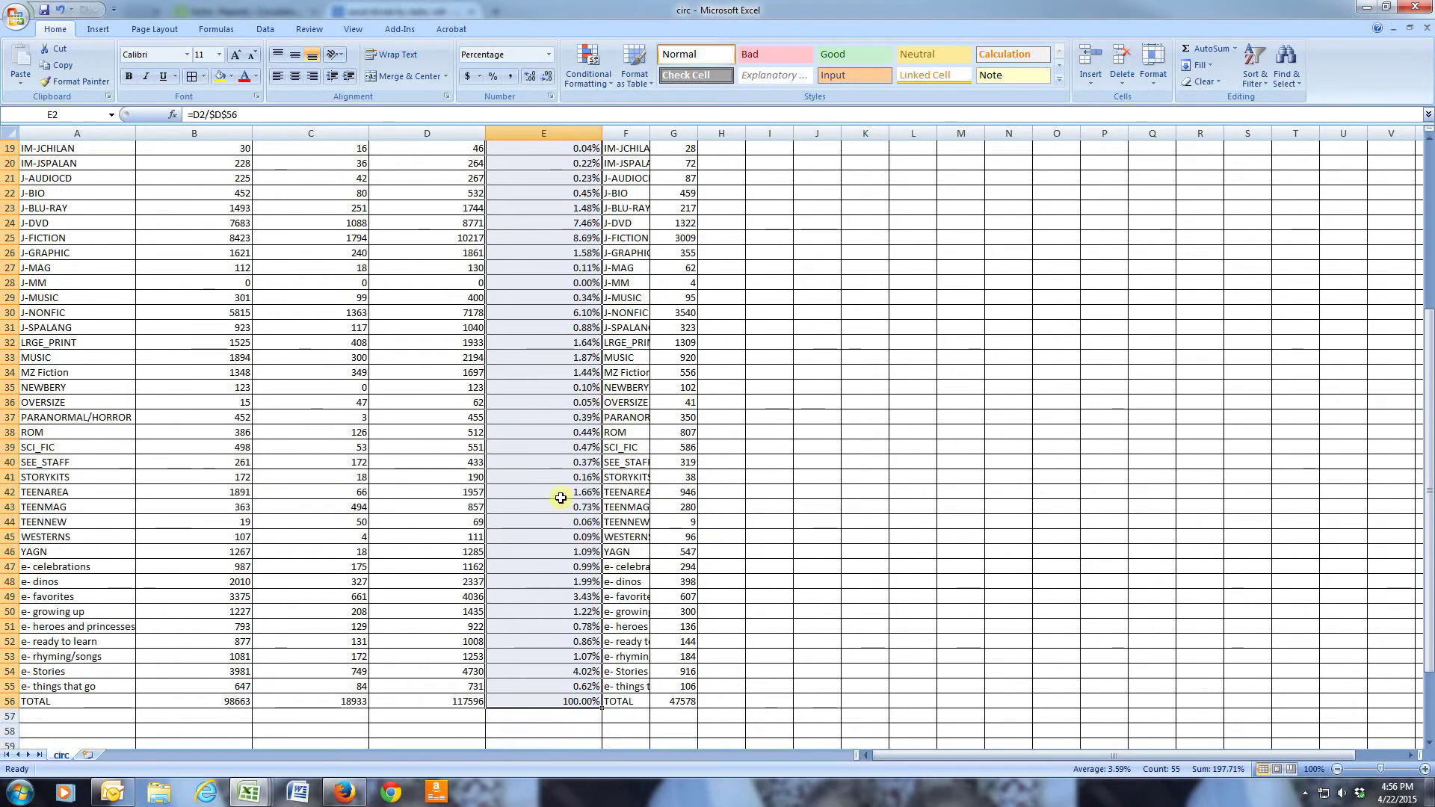
{"action": "scroll", "coordinate": [545, 642], "scroll_direction": "up", "scroll_amount": 4}
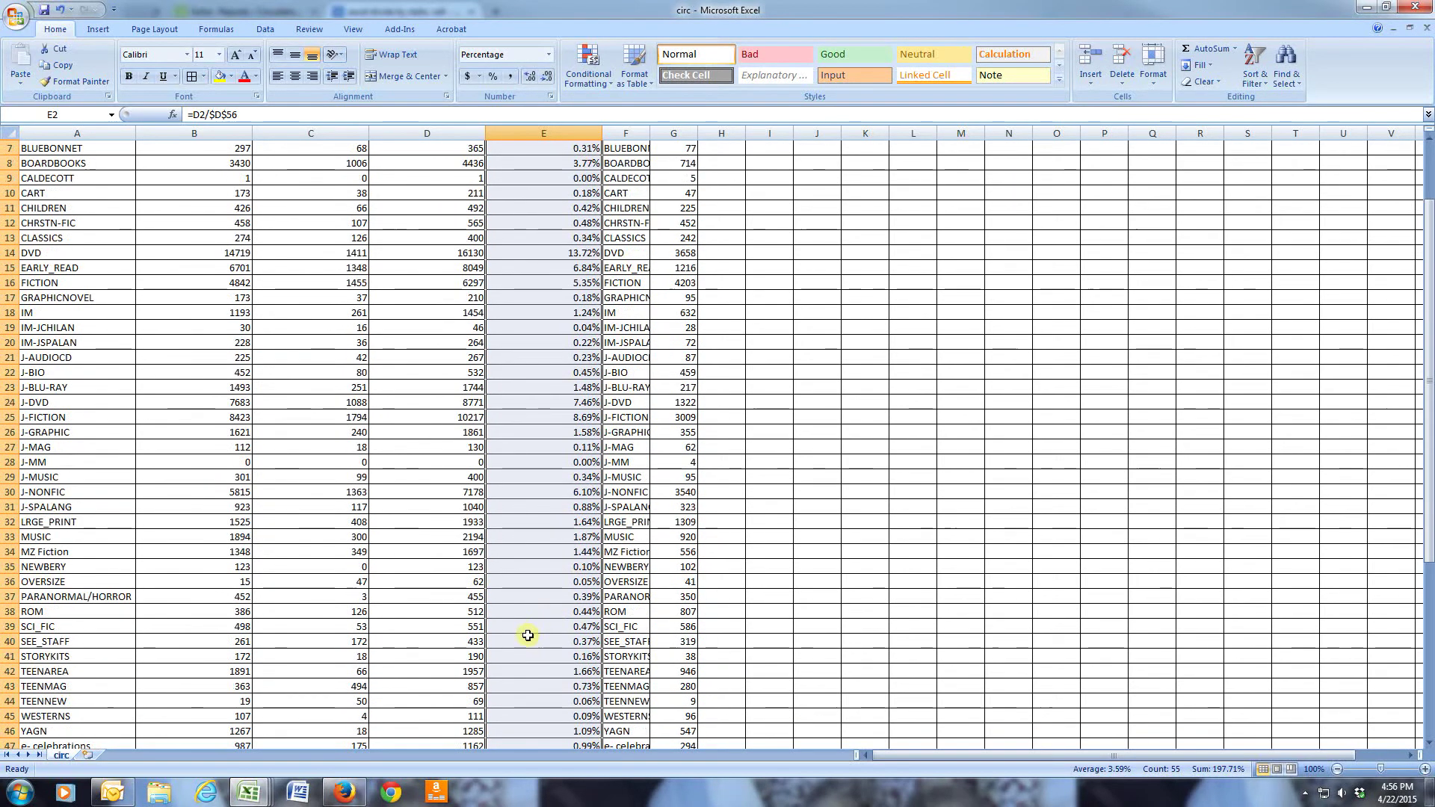
{"action": "scroll", "coordinate": [525, 561], "scroll_direction": "up", "scroll_amount": 2}
{"action": "left_click", "coordinate": [515, 343]}
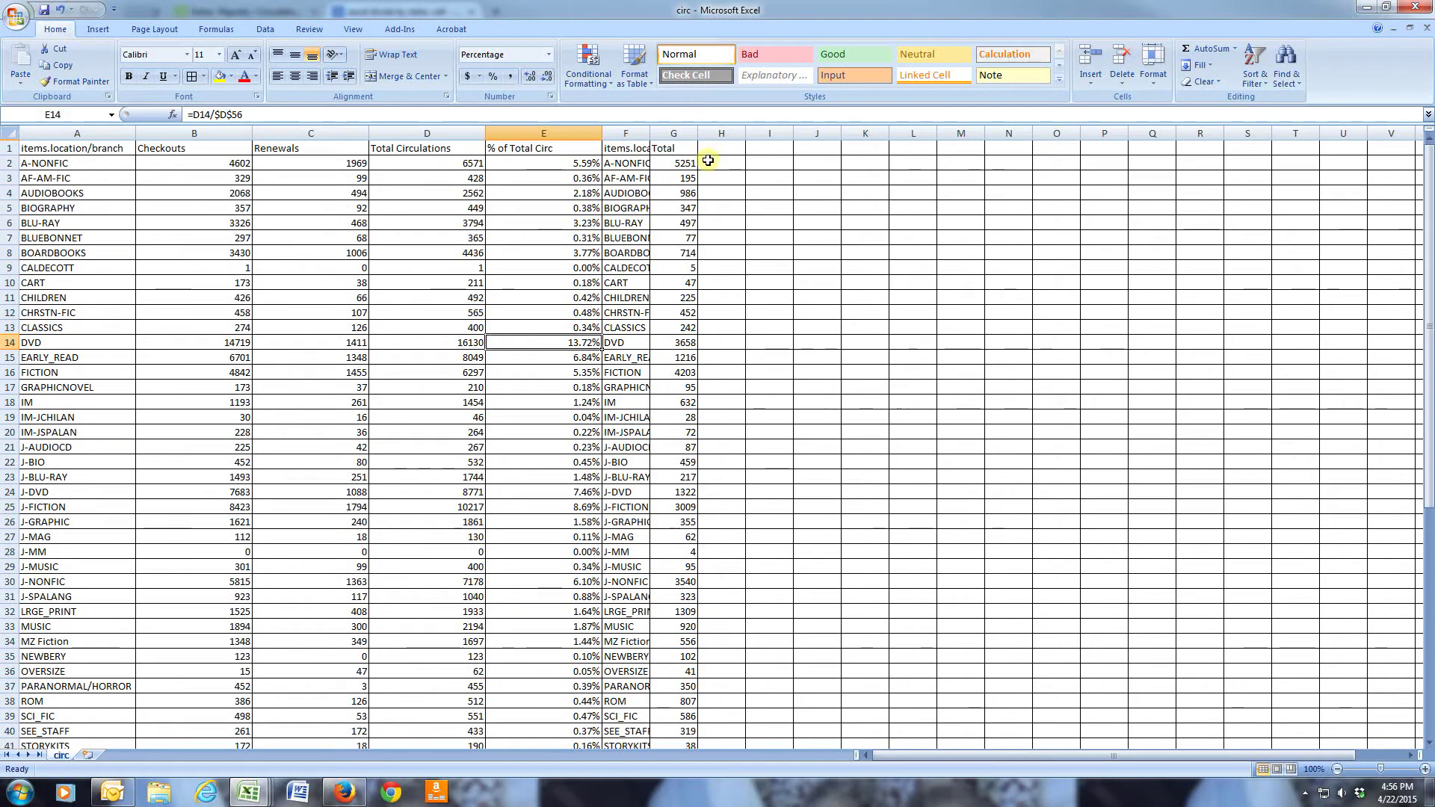
Step: Widen column F and add the header '% of Collection' in H1, widening column H
{"action": "left_click_drag", "start_coordinate": [651, 137], "coordinate": [688, 137]}
{"action": "left_click", "coordinate": [754, 163]}
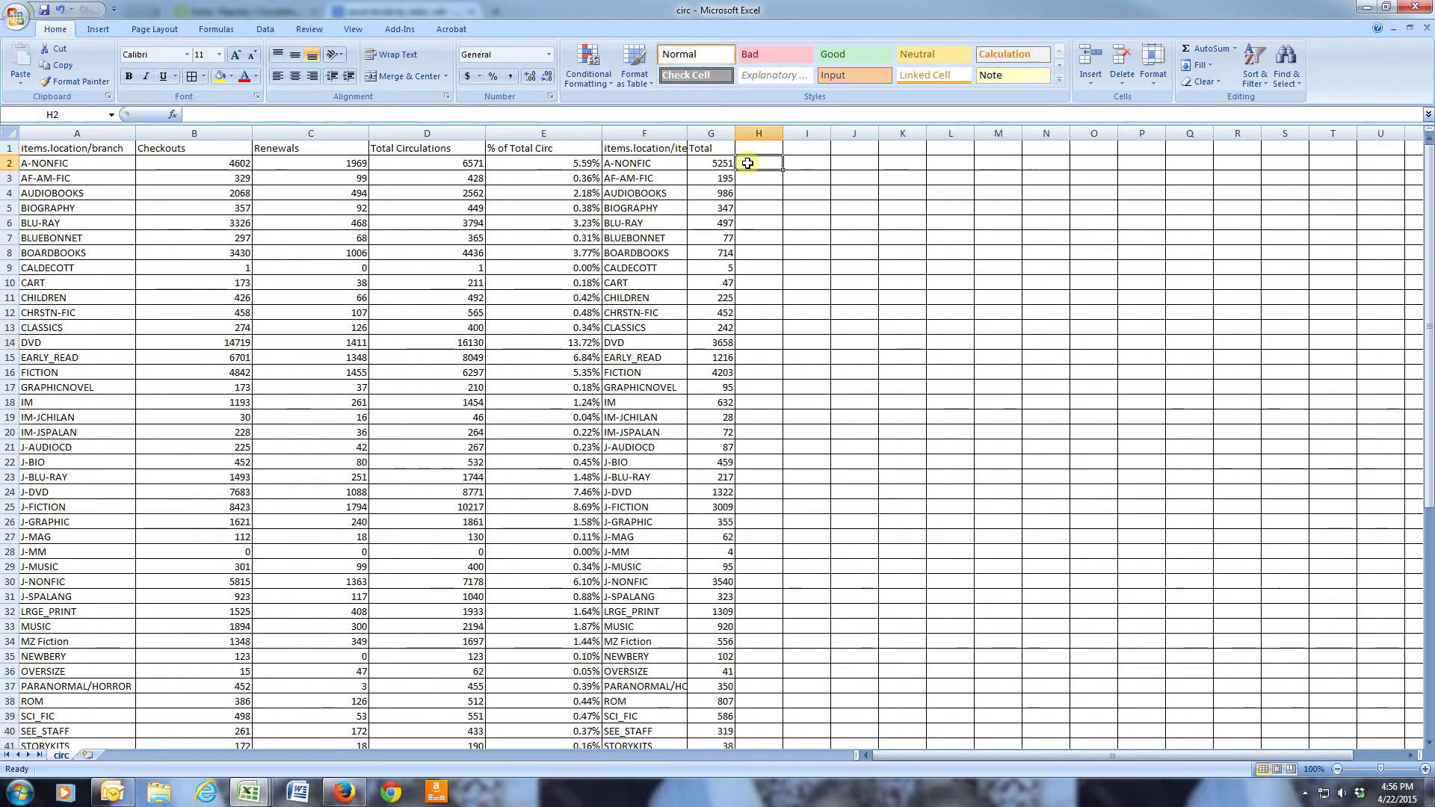
{"action": "left_click", "coordinate": [761, 147]}
{"action": "type", "text": "% of C"}
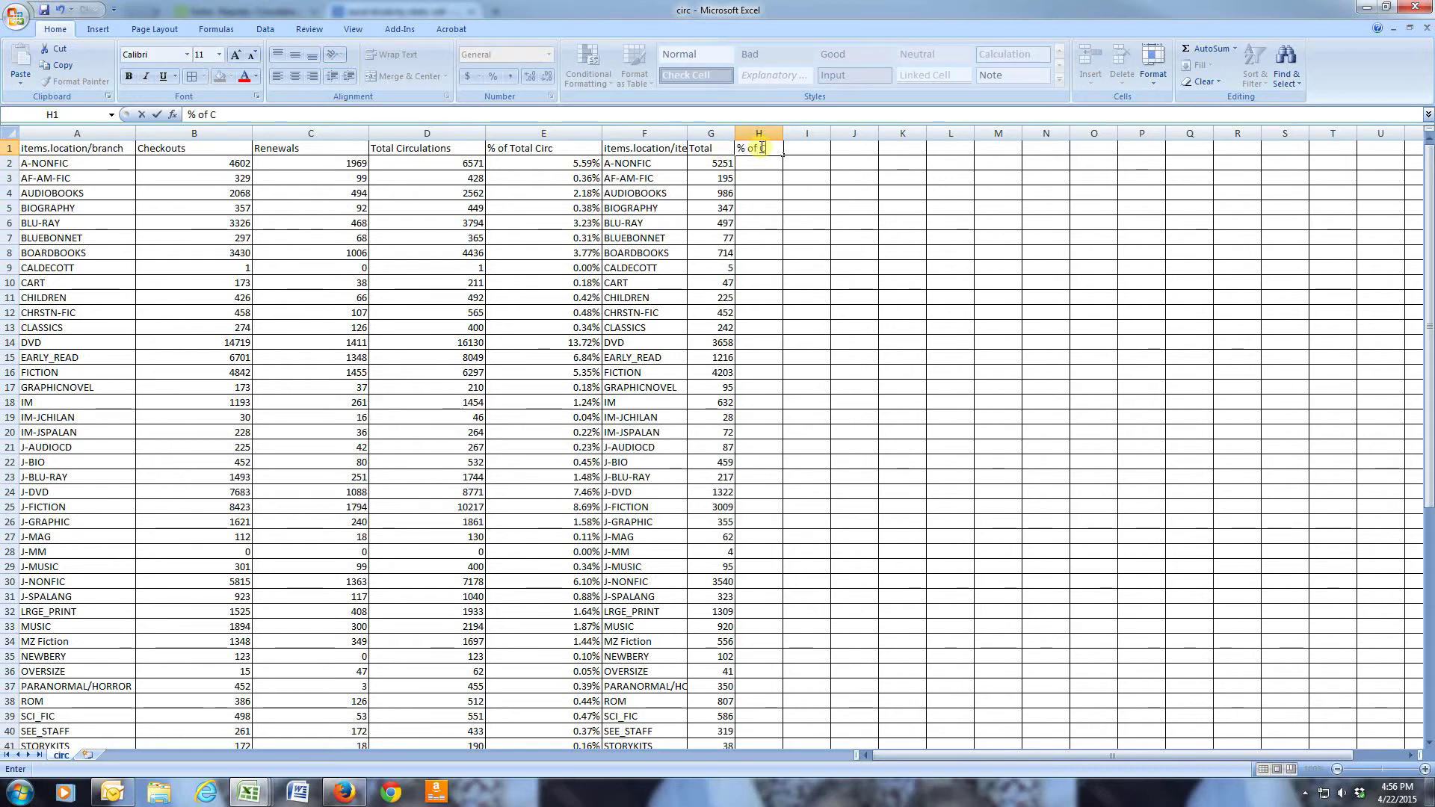
{"action": "type", "text": "ollection"}
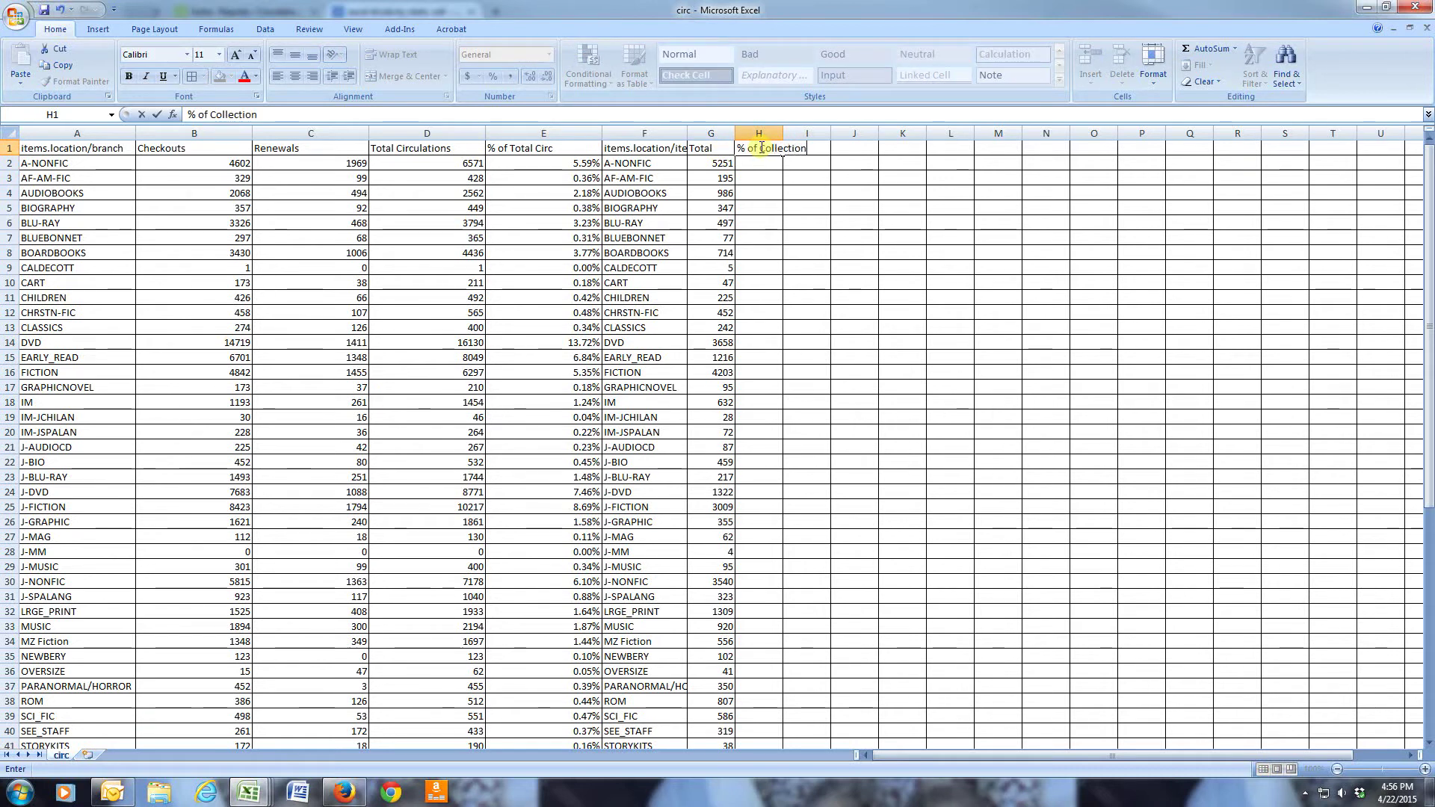
{"action": "left_click", "coordinate": [794, 133]}
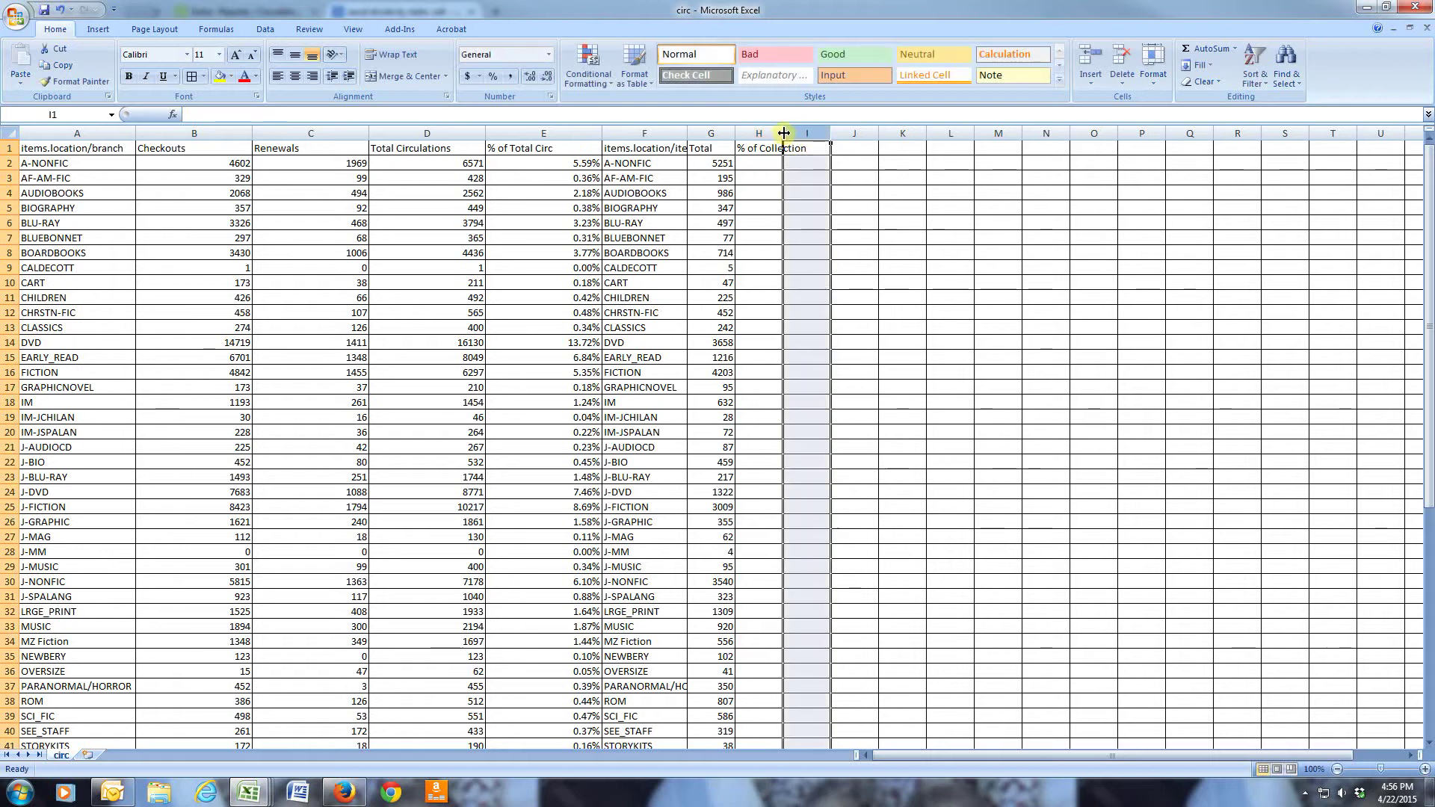
{"action": "left_click_drag", "start_coordinate": [783, 133], "coordinate": [817, 133]}
Step: Enter the G2/$G$56 share formula in H2 and fill it down to the TOTAL row
{"action": "left_click", "coordinate": [783, 162]}
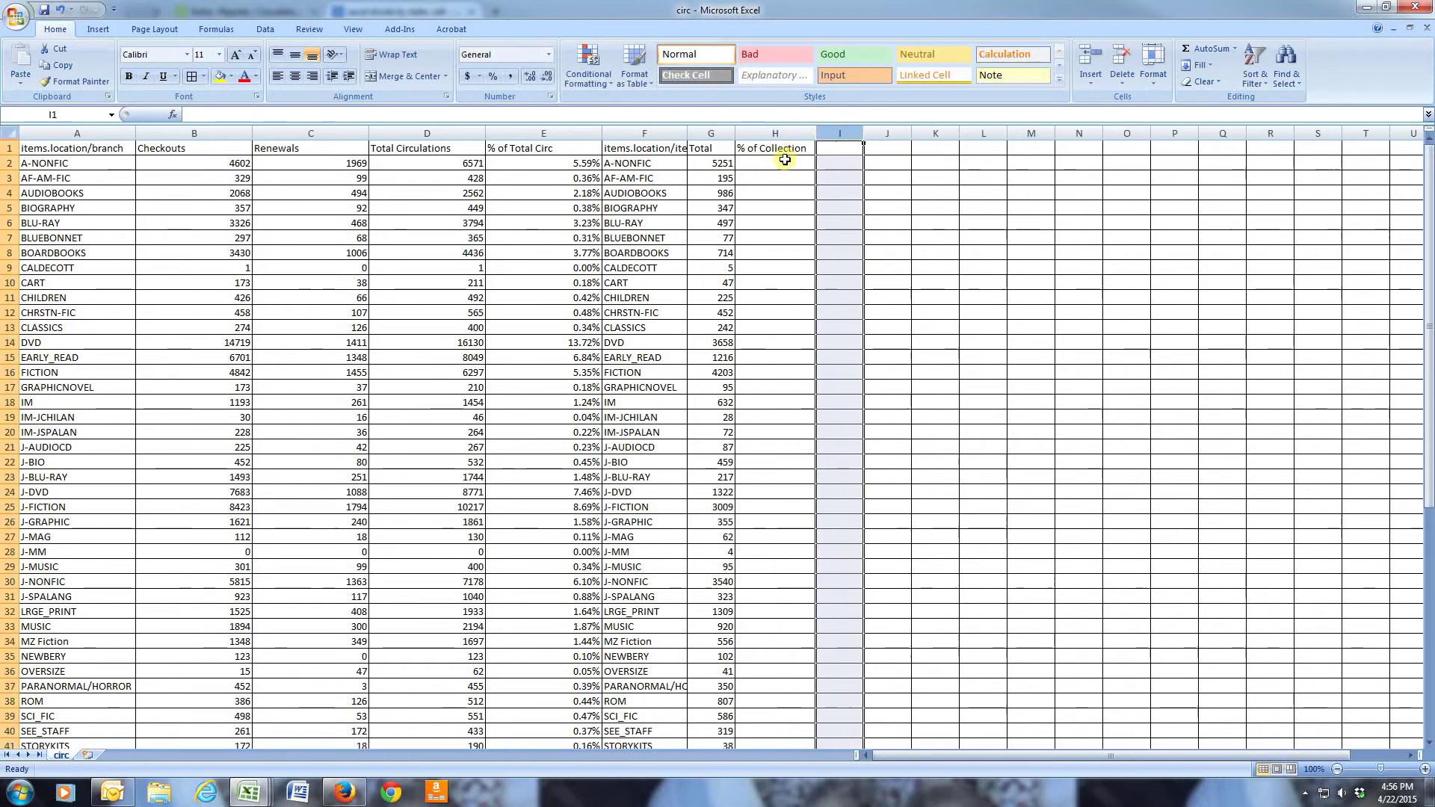
{"action": "type", "text": "="}
{"action": "left_click", "coordinate": [710, 164]}
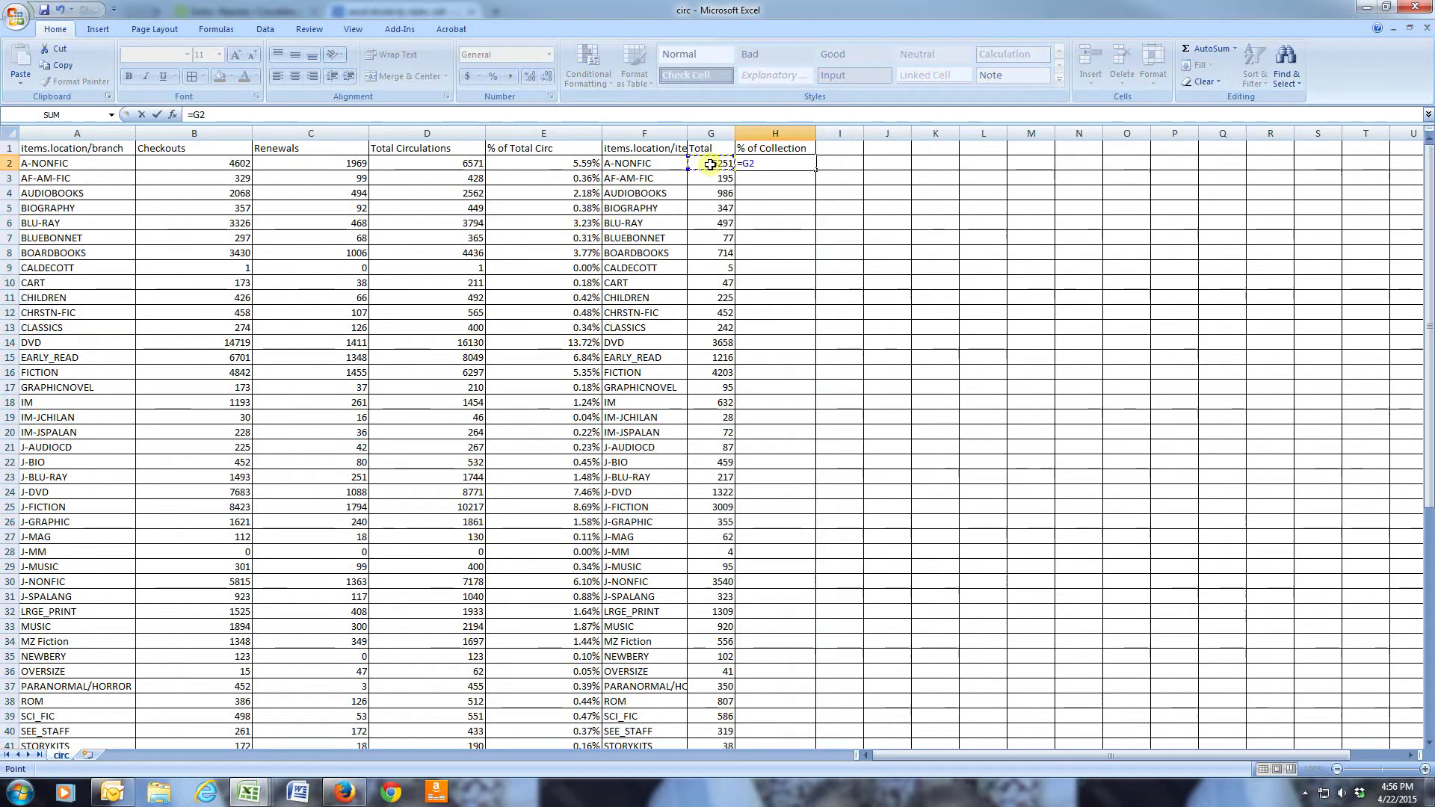
{"action": "type", "text": "/$"}
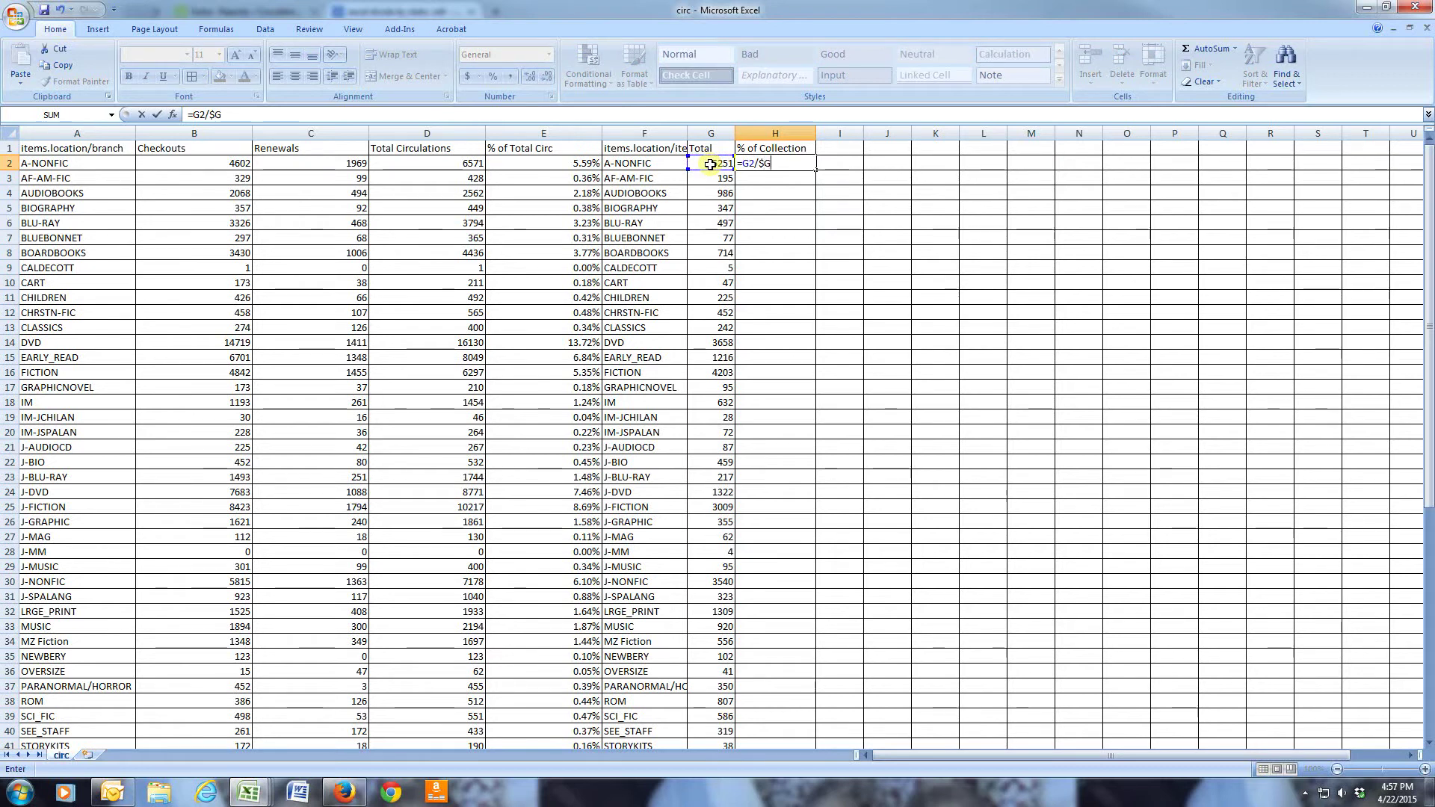
{"action": "type", "text": "G$52"}
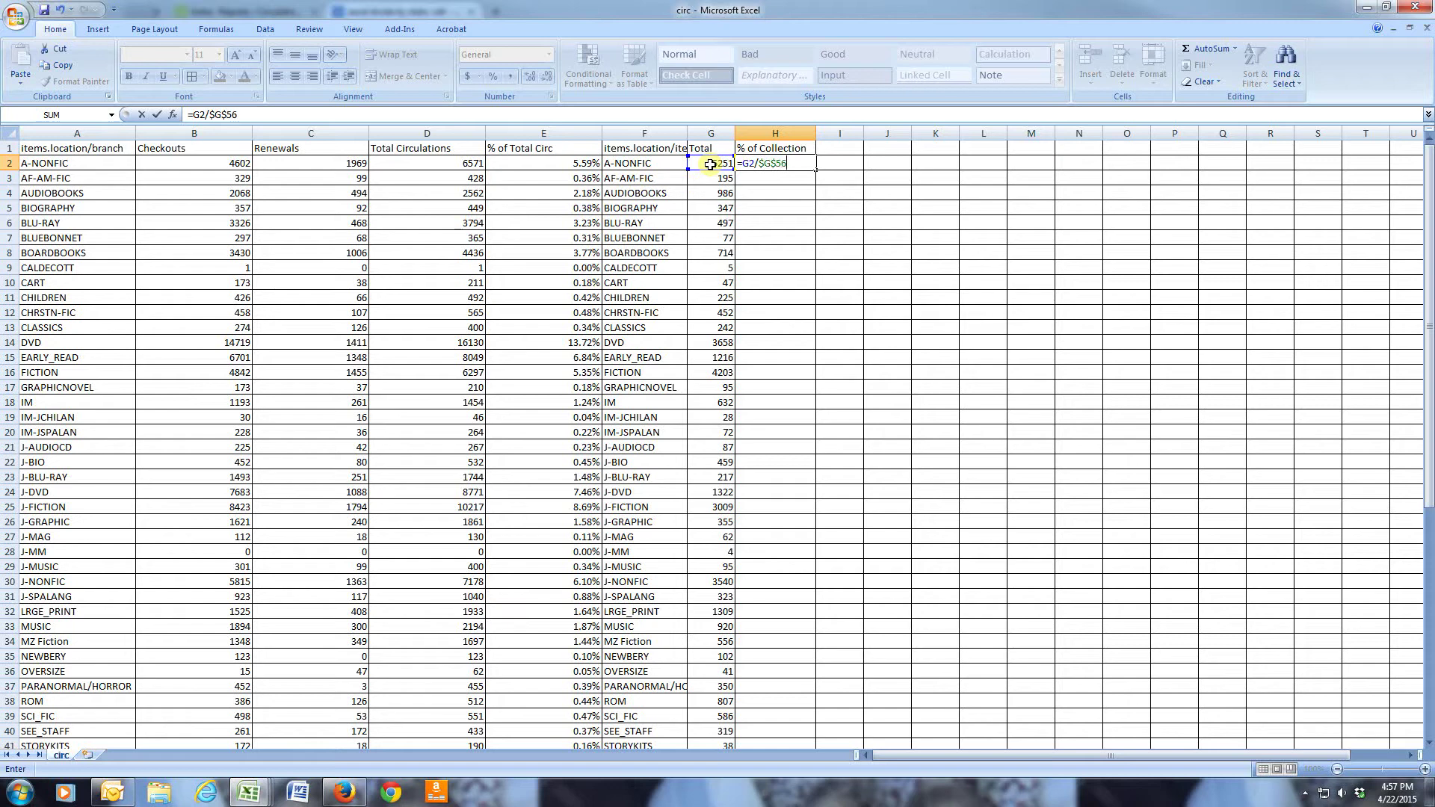
{"action": "key", "text": "Return"}
{"action": "scroll", "coordinate": [717, 284], "scroll_direction": "down", "scroll_amount": 11}
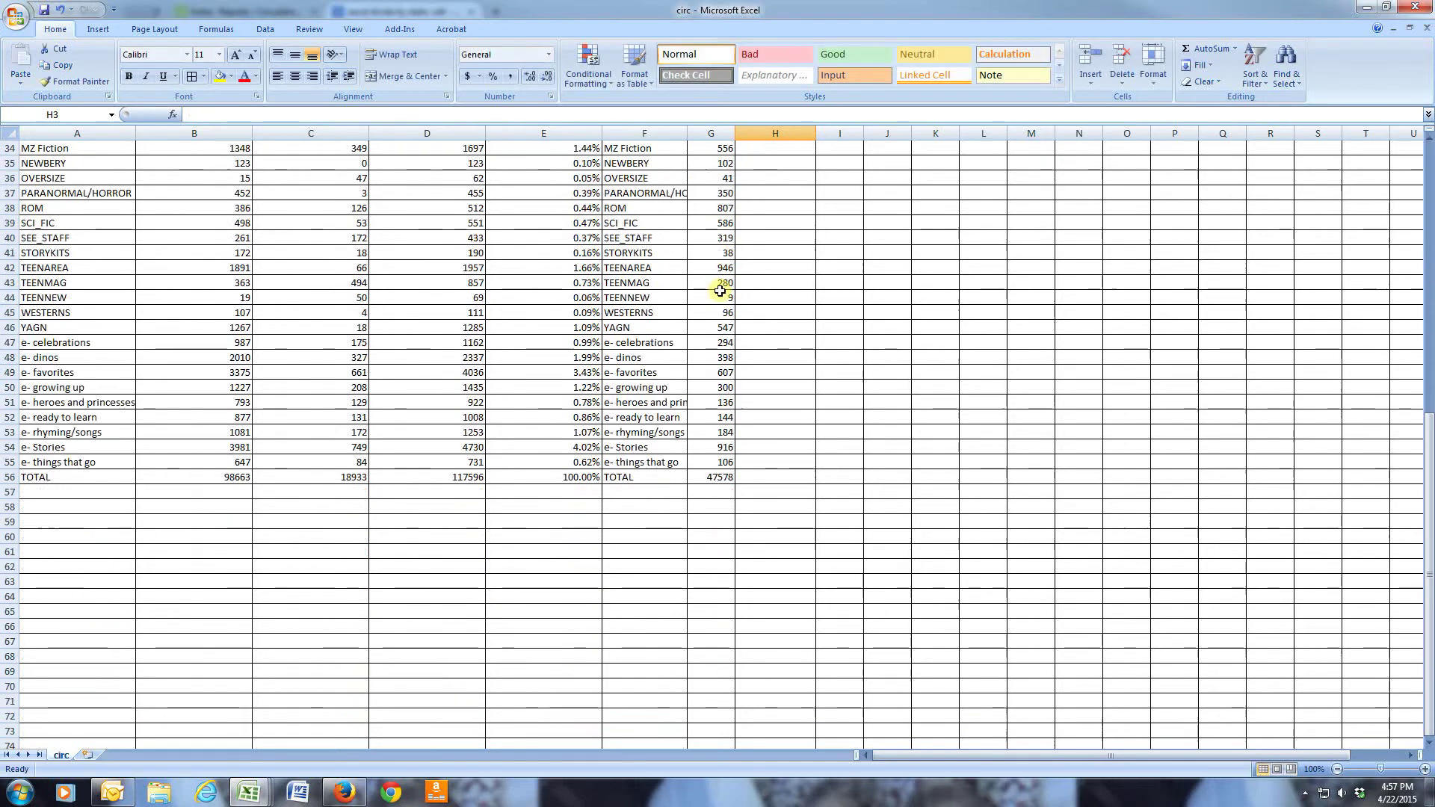
{"action": "scroll", "coordinate": [725, 299], "scroll_direction": "up", "scroll_amount": 10}
{"action": "scroll", "coordinate": [791, 202], "scroll_direction": "up", "scroll_amount": 1}
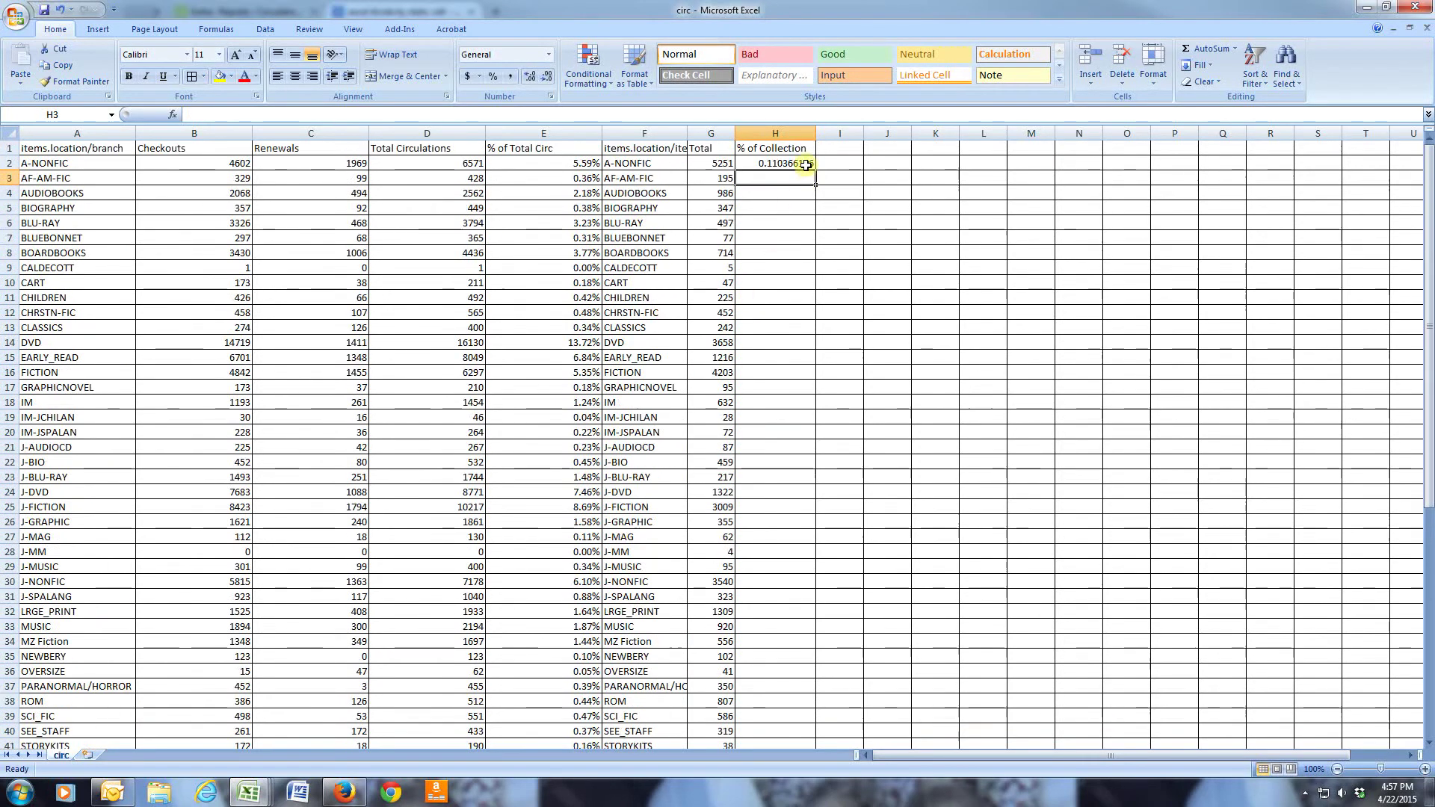
{"action": "left_click", "coordinate": [809, 164]}
{"action": "left_click_drag", "start_coordinate": [815, 170], "coordinate": [798, 719]}
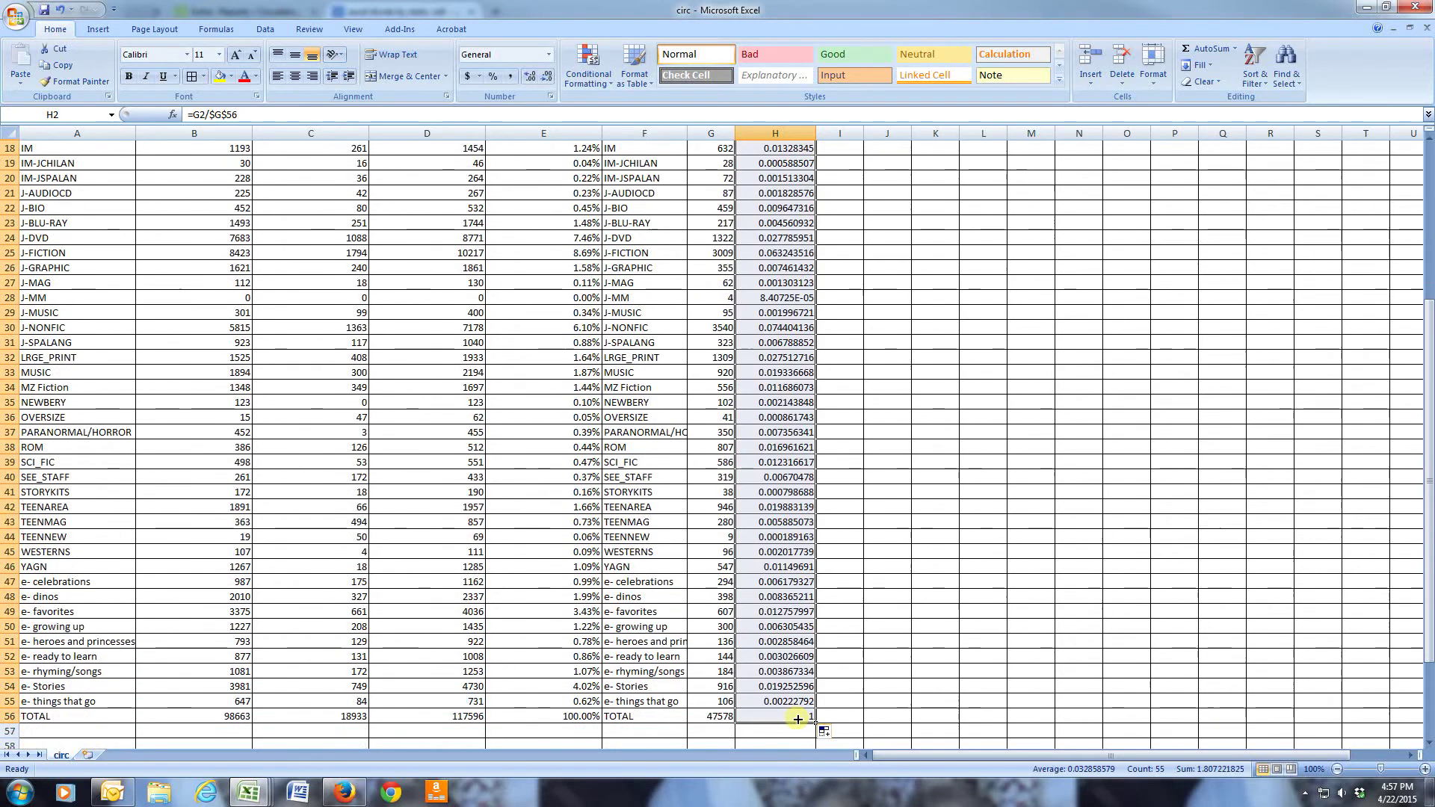
Step: Format column H values as two-decimal percentages (11.04% for A-NONFIC) and narrow column I
{"action": "right_click", "coordinate": [794, 678]}
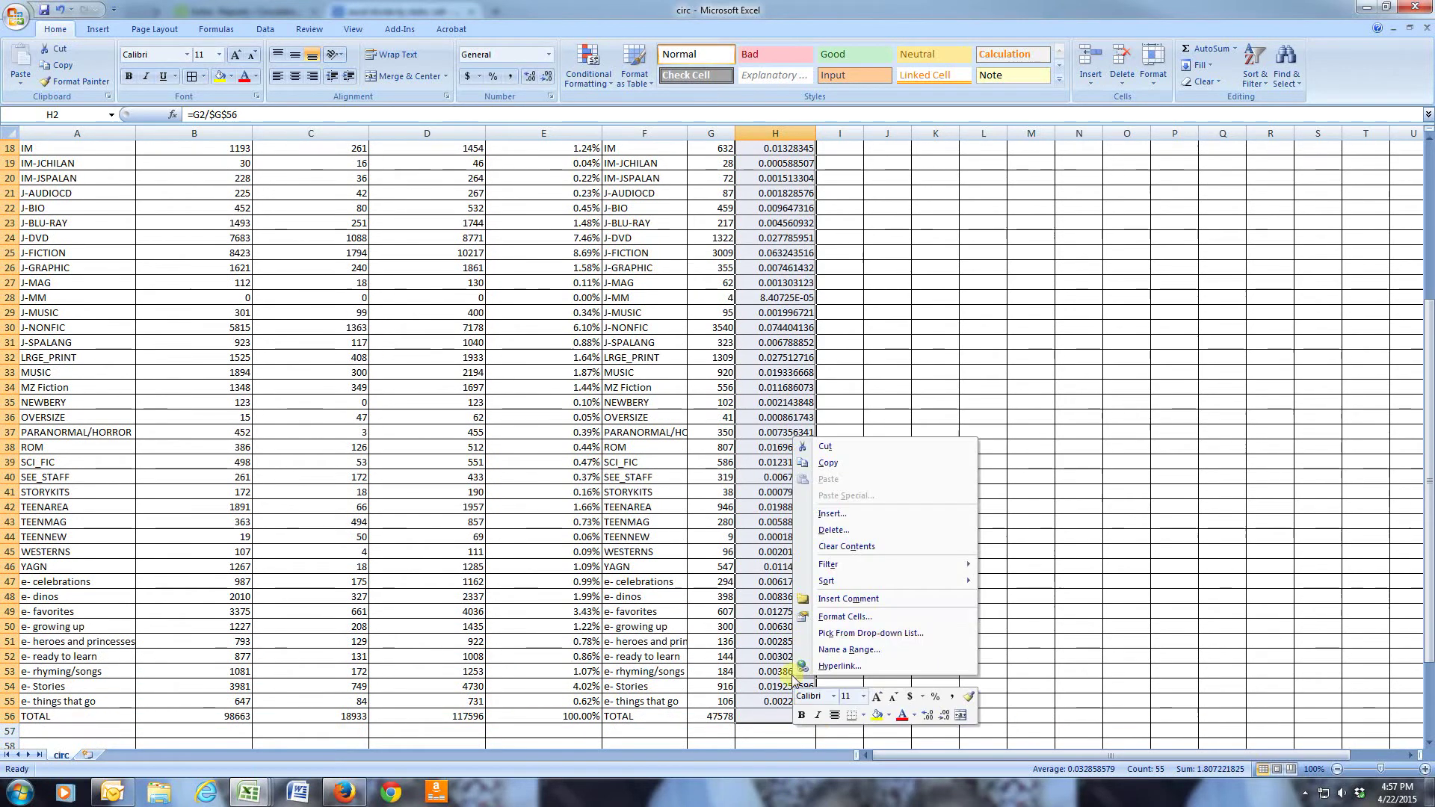
{"action": "left_click", "coordinate": [845, 617]}
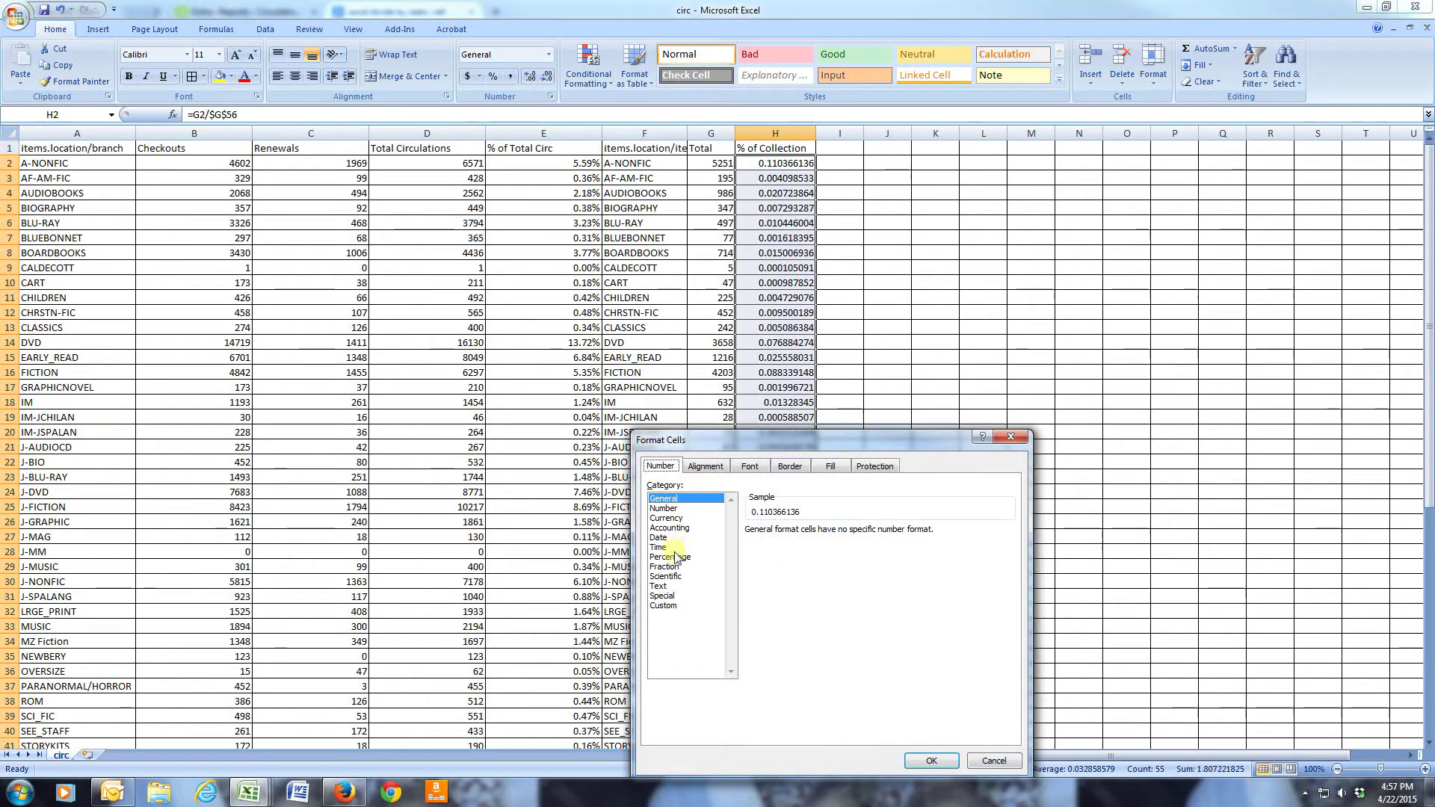
{"action": "left_click", "coordinate": [673, 558]}
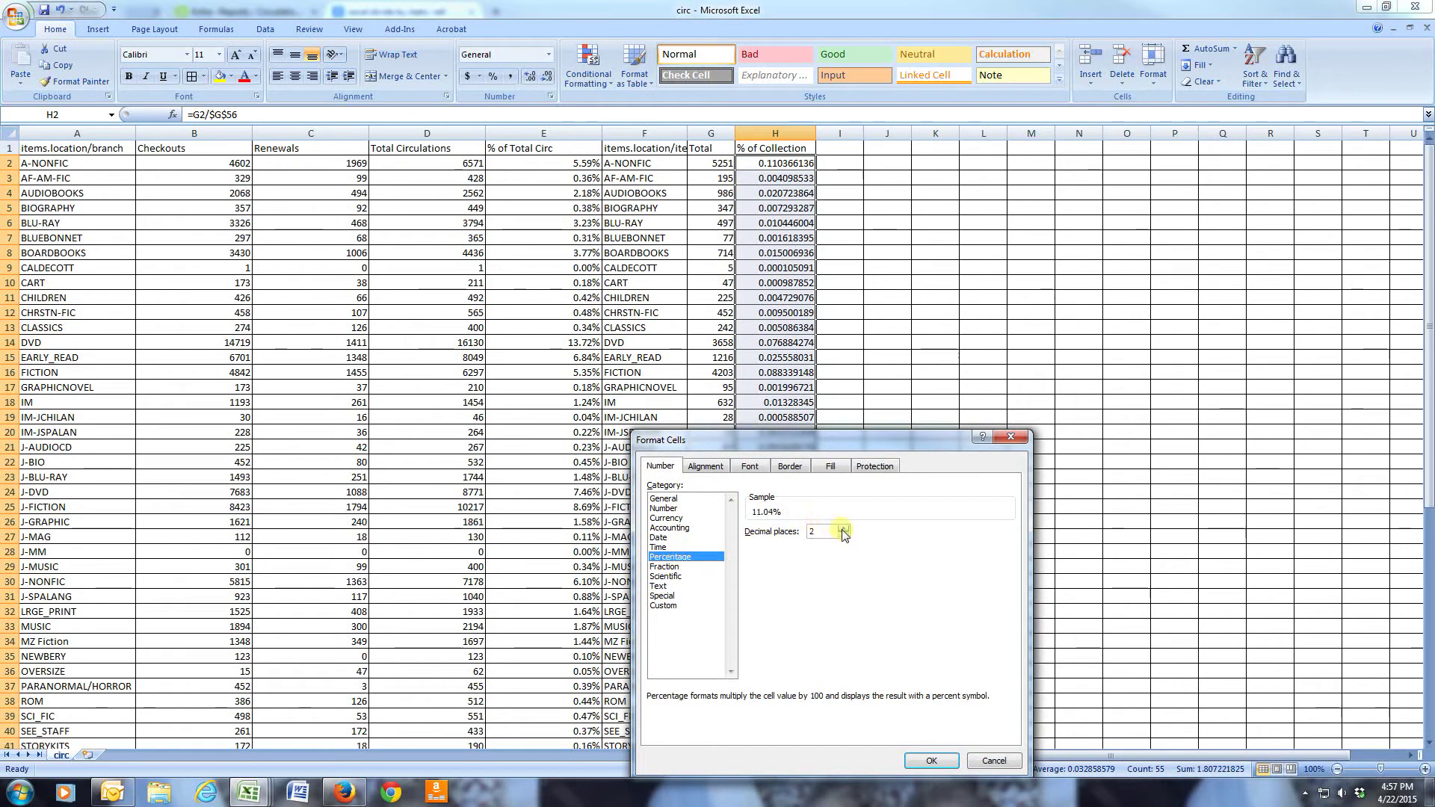
{"action": "left_click", "coordinate": [931, 761]}
{"action": "left_click", "coordinate": [885, 567]}
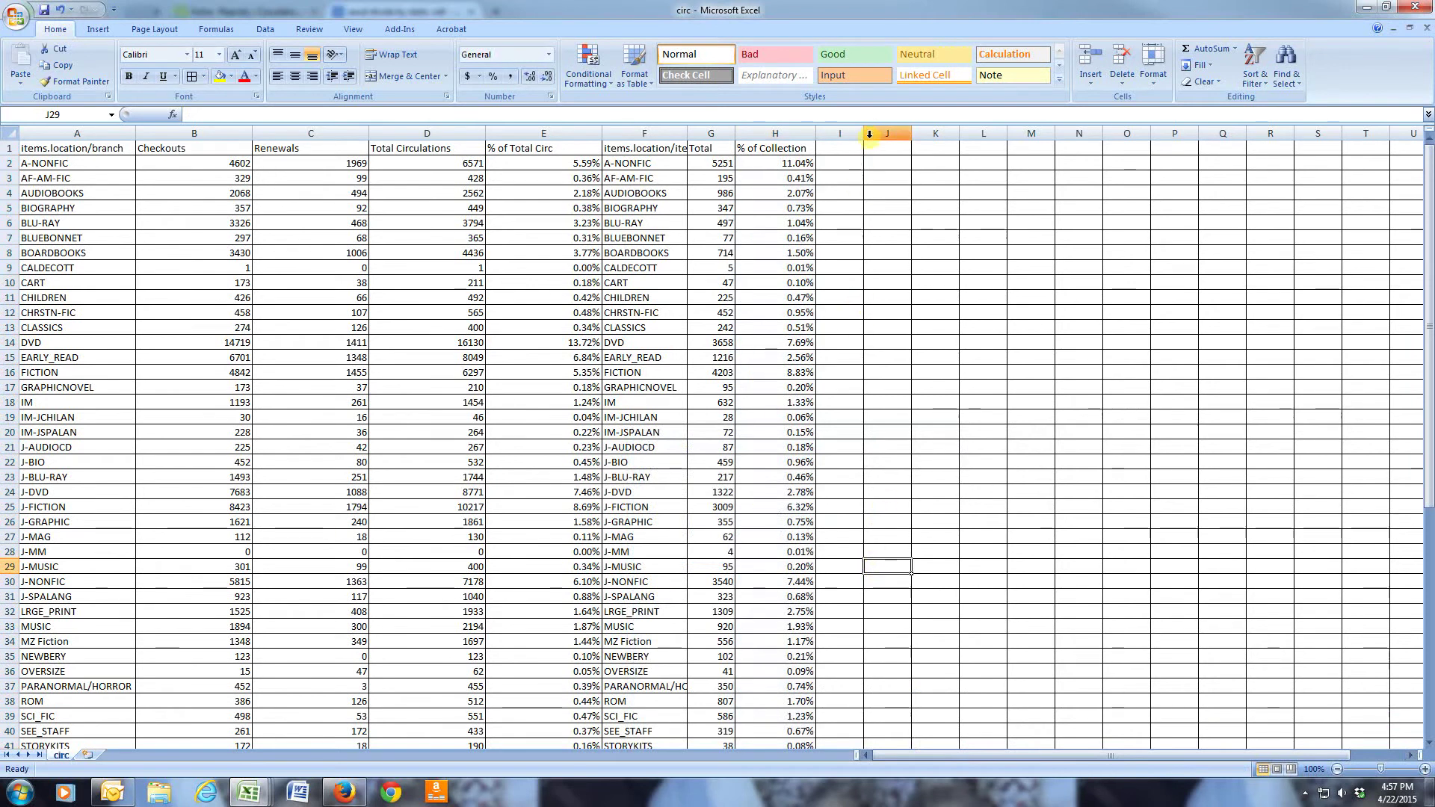
{"action": "left_click_drag", "start_coordinate": [861, 140], "coordinate": [826, 722]}
Step: Fill column I solid black as a divider and widen column F for location names
{"action": "left_click", "coordinate": [231, 76]}
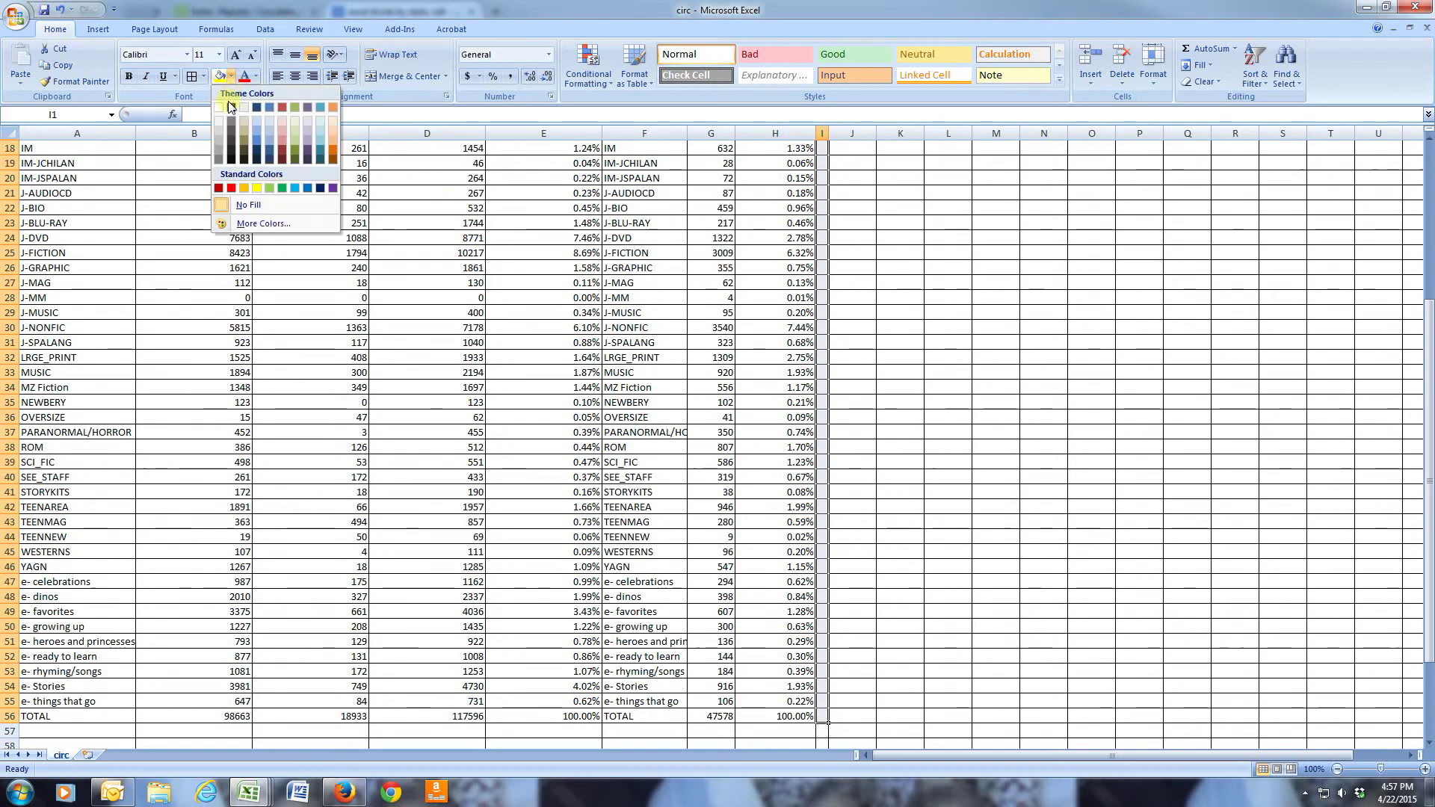
{"action": "left_click", "coordinate": [232, 105]}
{"action": "left_click", "coordinate": [945, 371]}
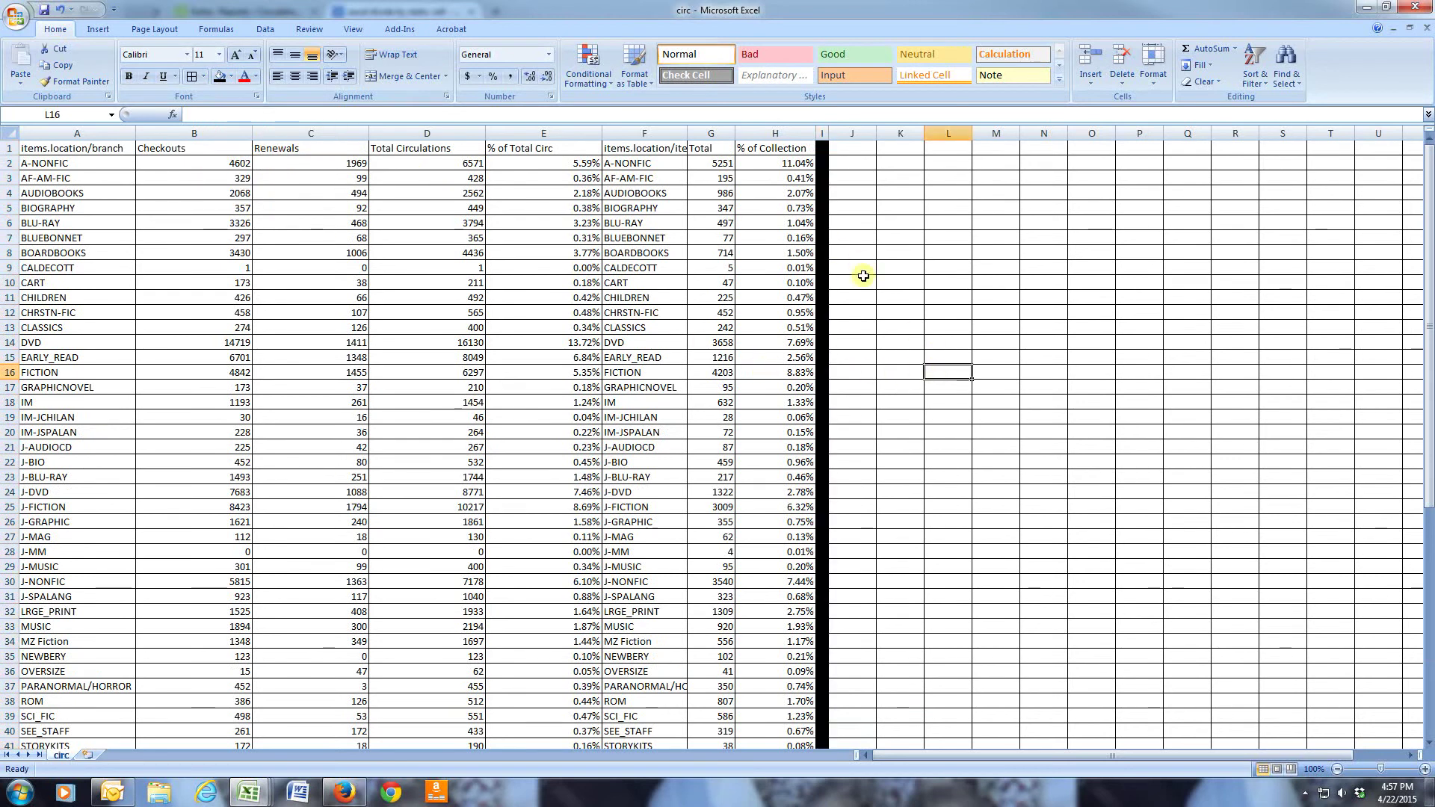
{"action": "left_click_drag", "start_coordinate": [687, 133], "coordinate": [707, 133]}
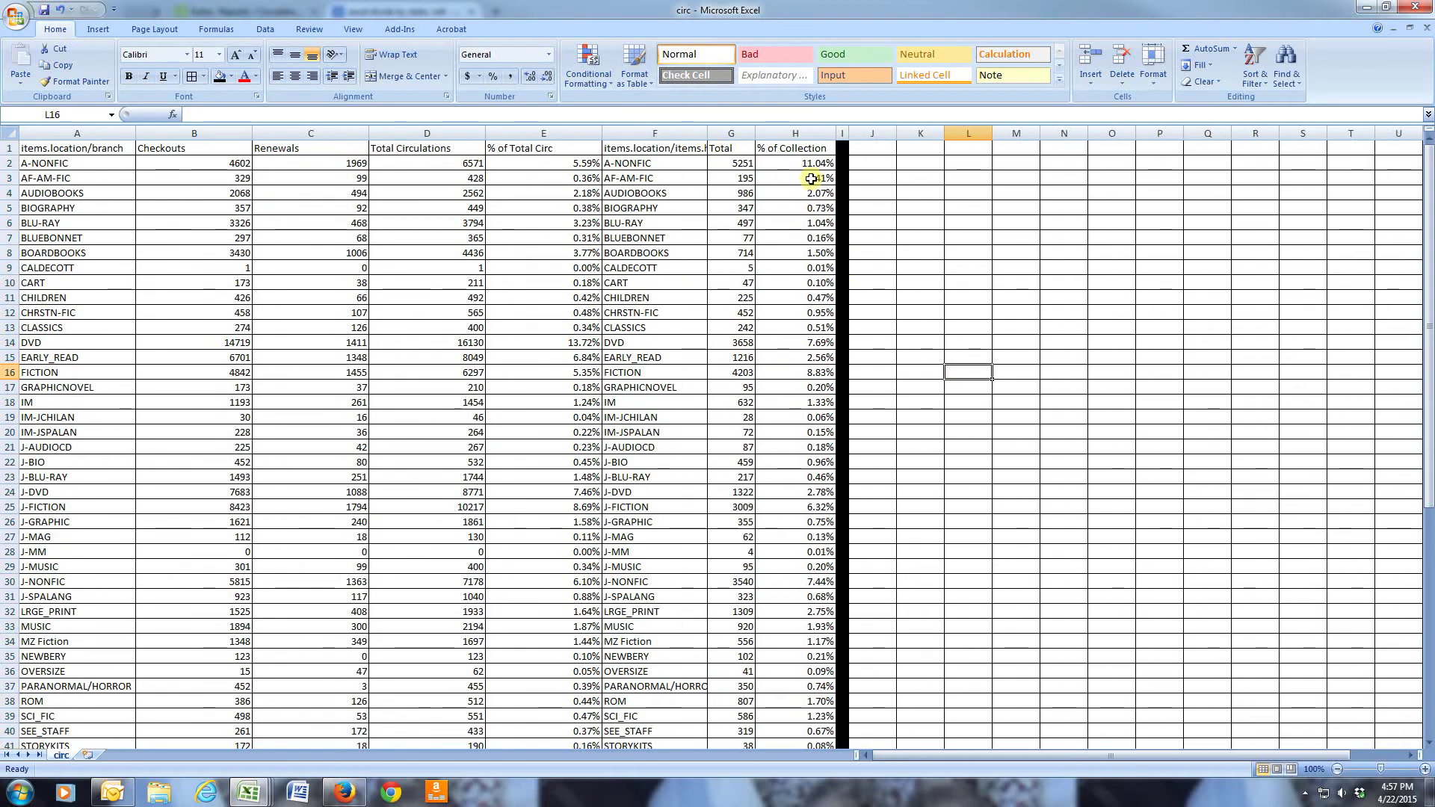
Step: Rename the G1 header to 'Total Items' and widen columns G and J
{"action": "left_click", "coordinate": [750, 150]}
{"action": "double_click", "coordinate": [738, 149]}
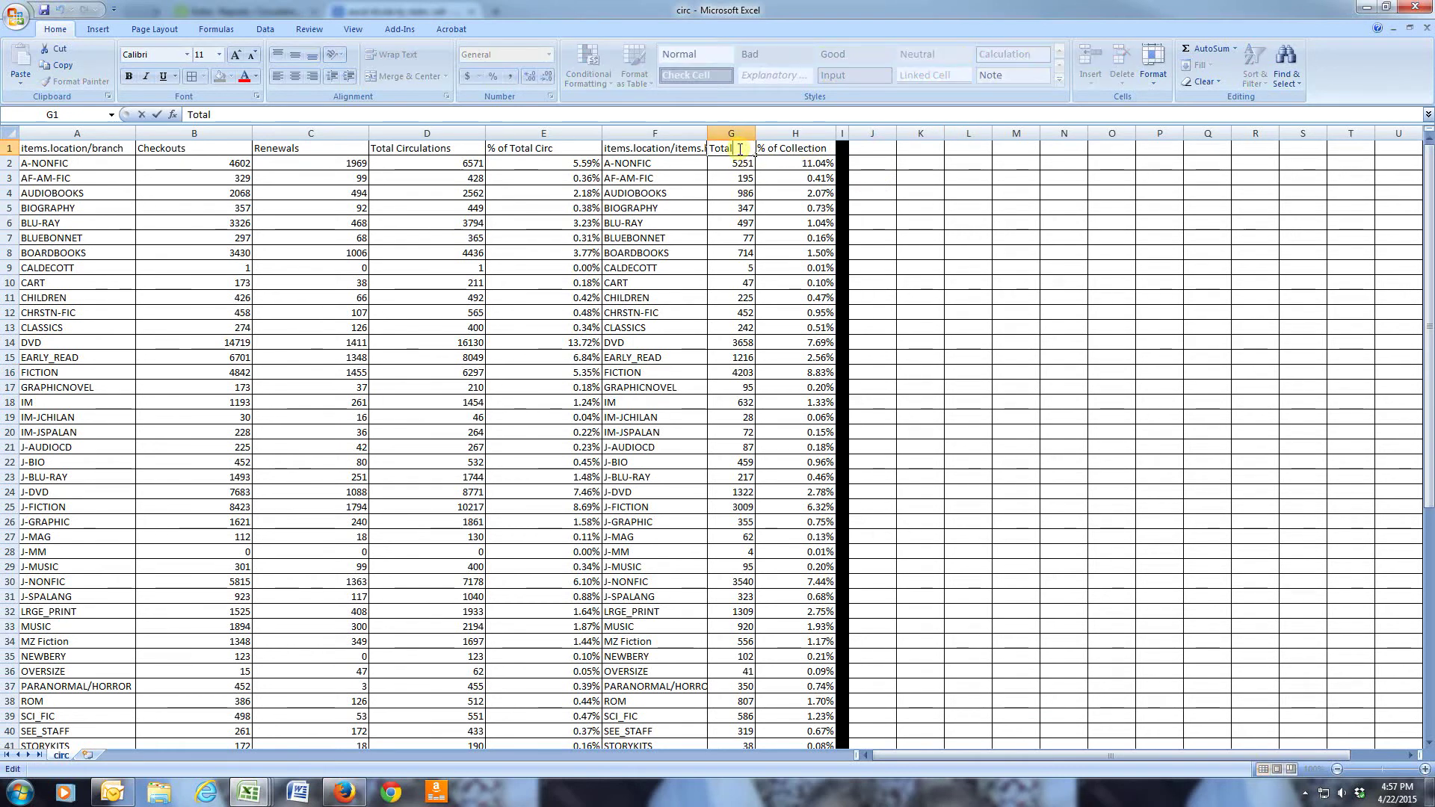
{"action": "type", "text": "Items"}
{"action": "left_click", "coordinate": [646, 237]}
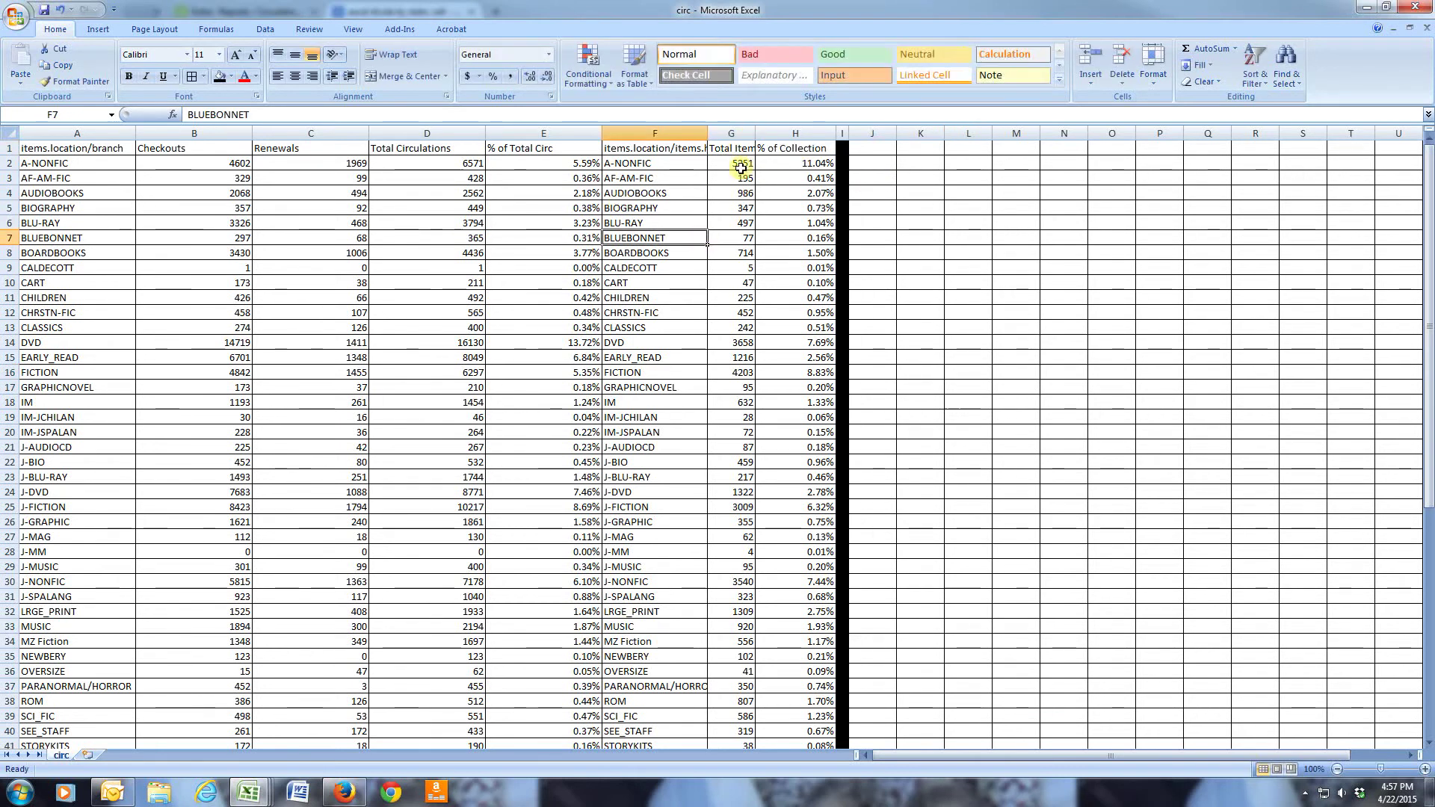
{"action": "left_click_drag", "start_coordinate": [754, 132], "coordinate": [776, 132]}
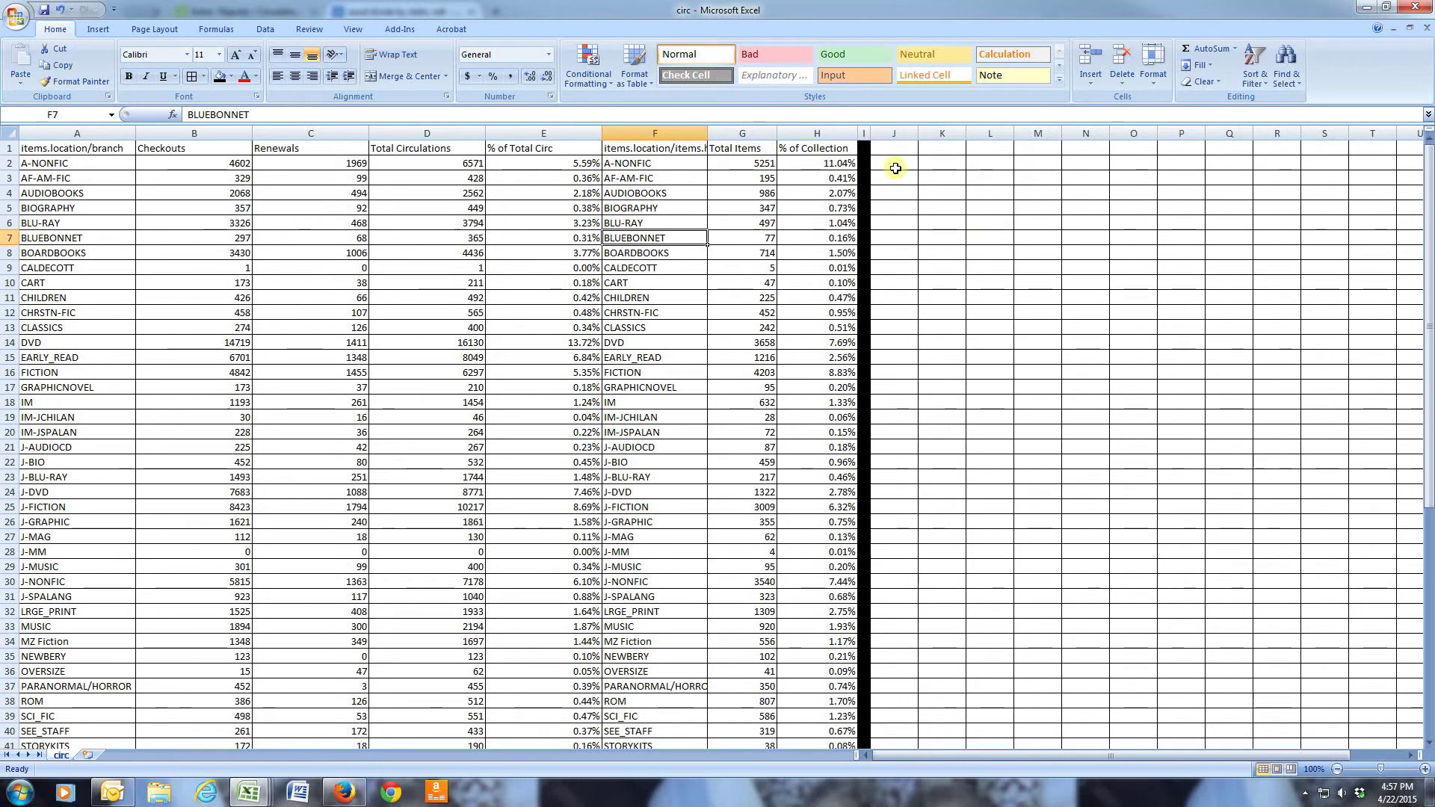
{"action": "left_click_drag", "start_coordinate": [918, 133], "coordinate": [1014, 133]}
{"action": "left_click", "coordinate": [948, 148]}
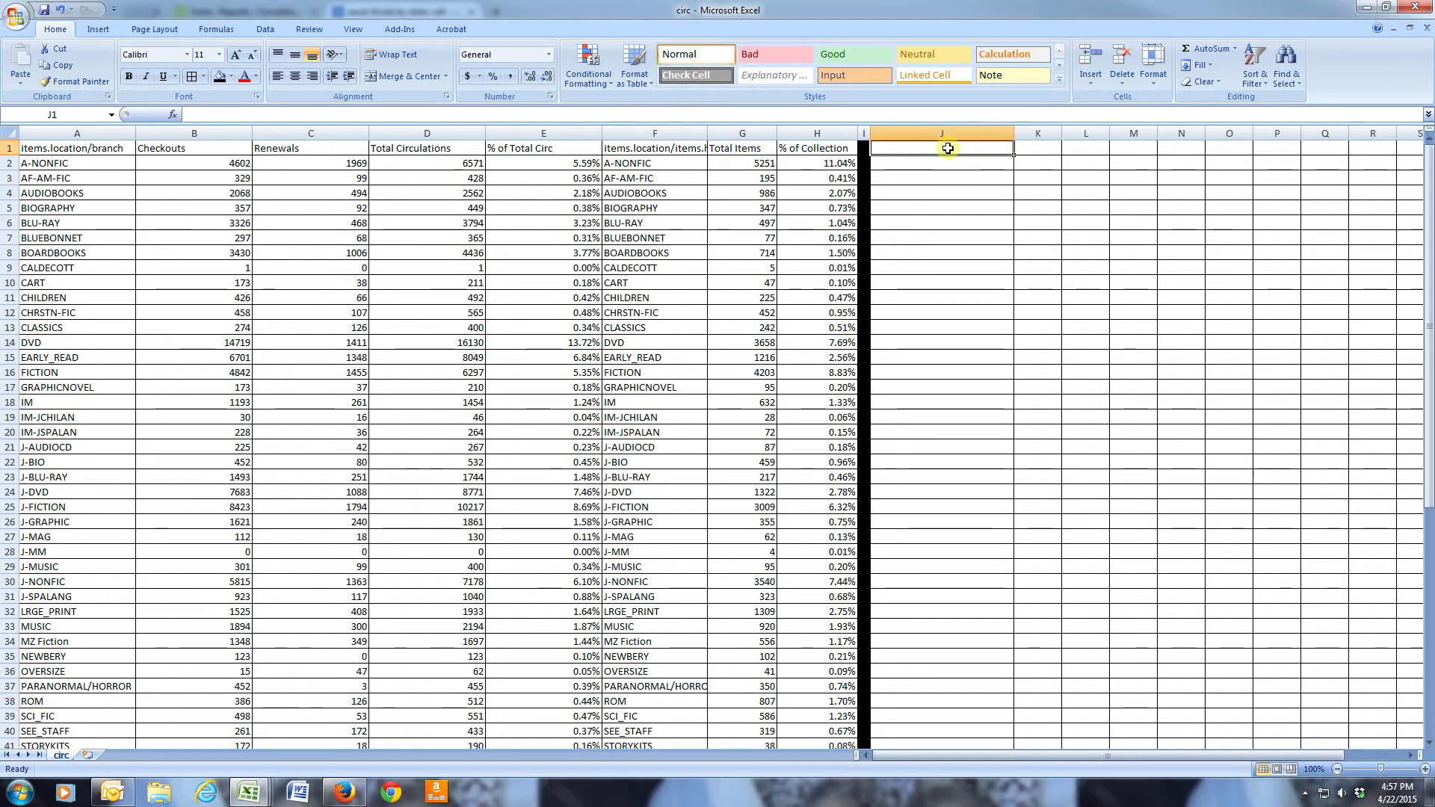
Step: Head column J with '% of circ- % of collection' in J1
{"action": "type", "text": "%"}
{"action": "type", "text": "of Co"}
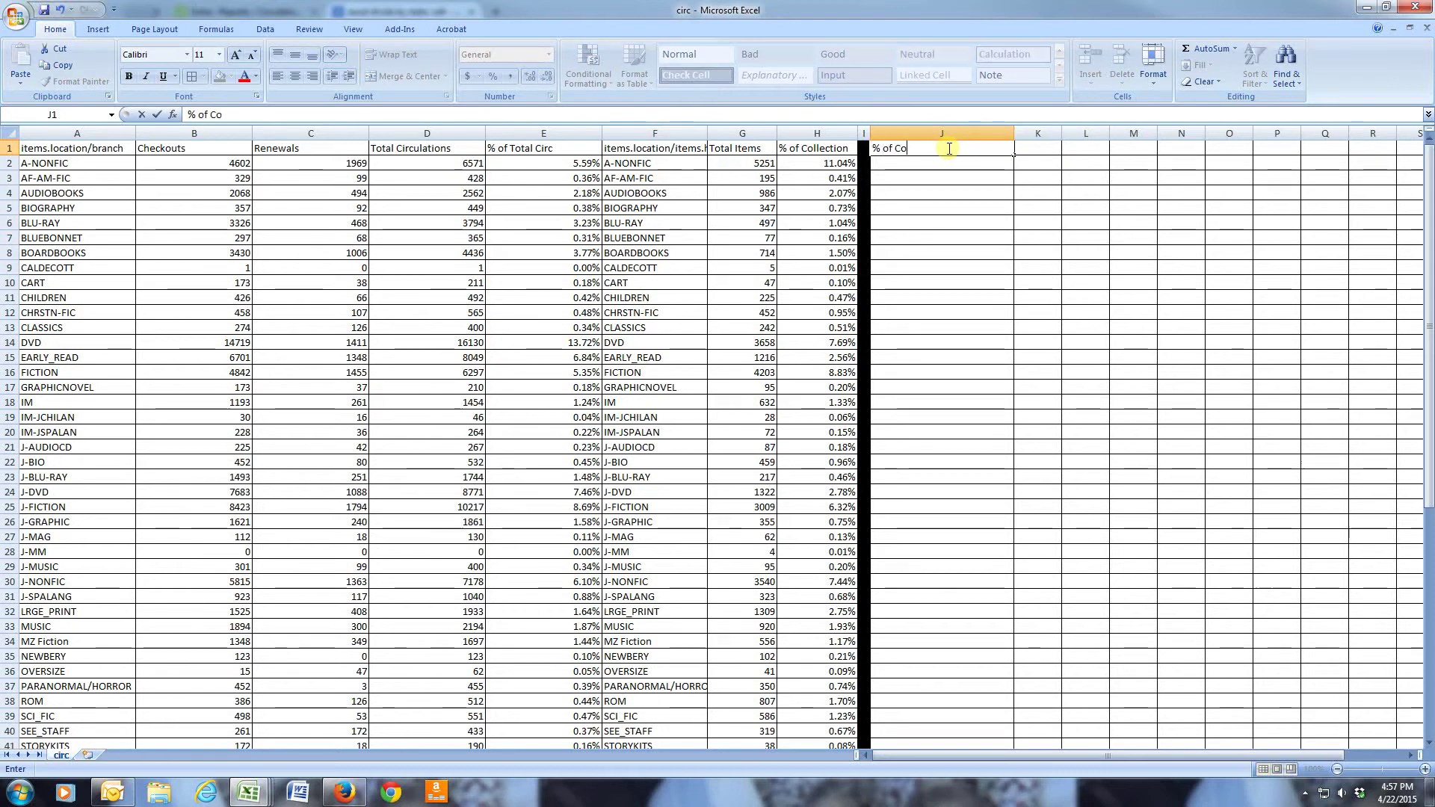
{"action": "type", "text": "llection-"}
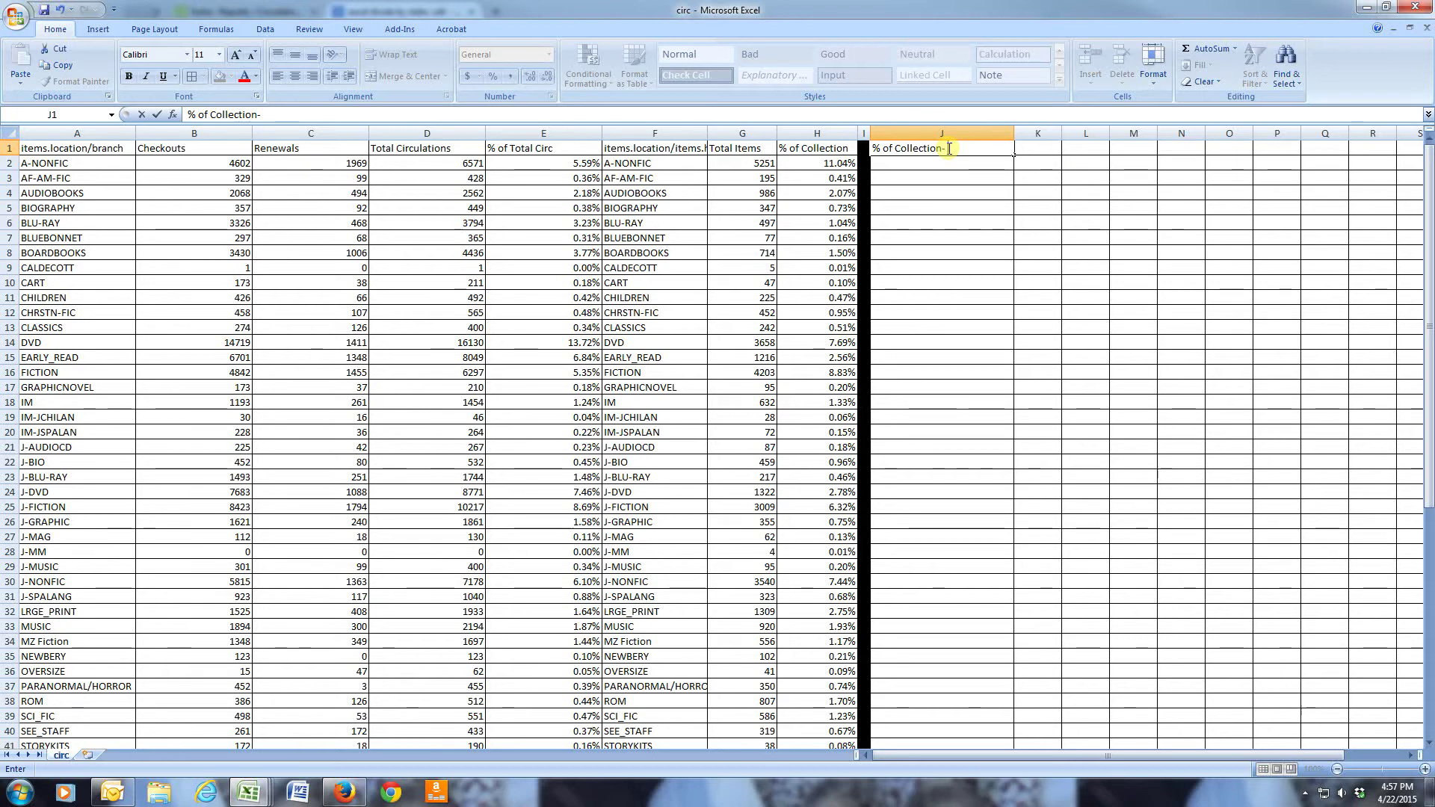
{"action": "type", "text": "%"}
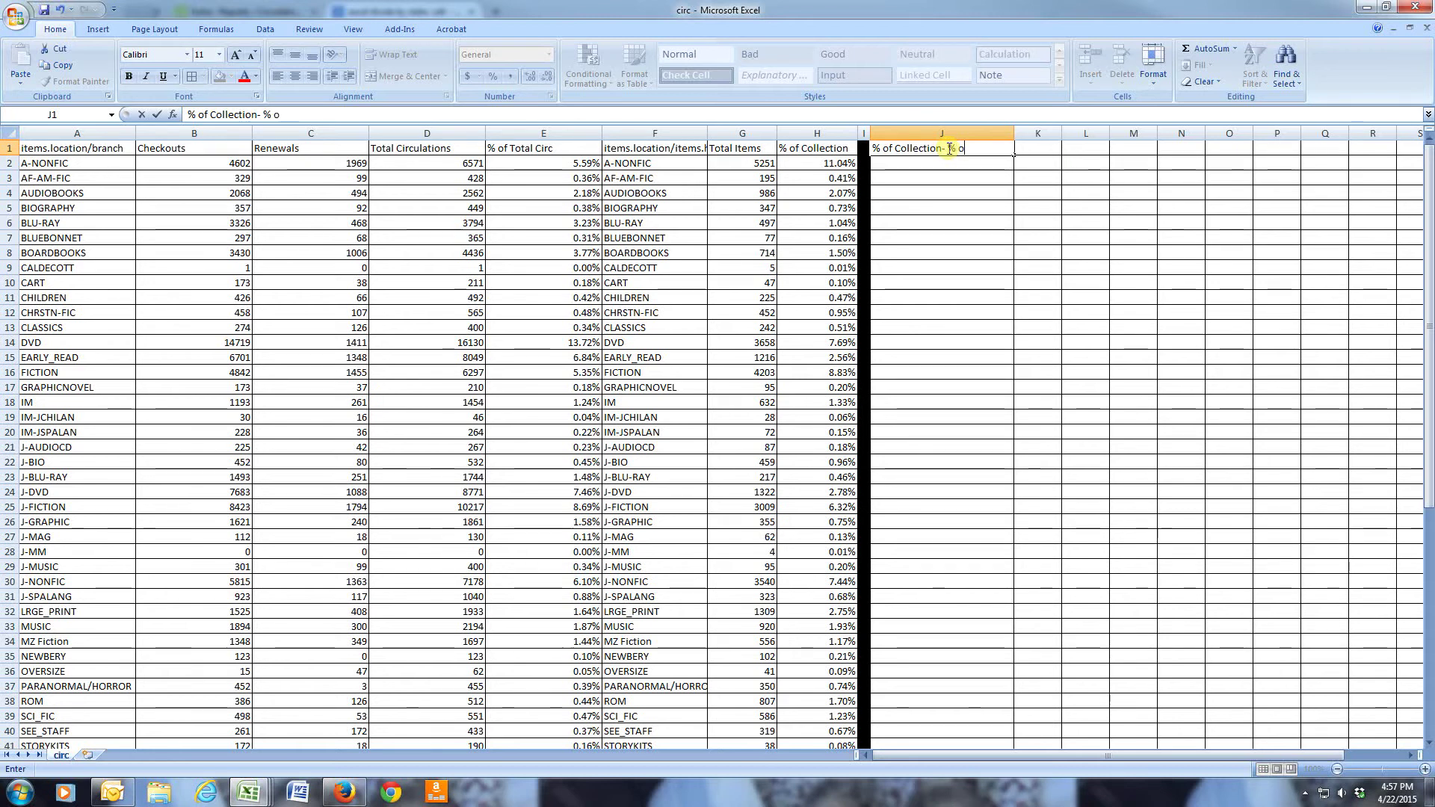
{"action": "type", "text": " of Circ"}
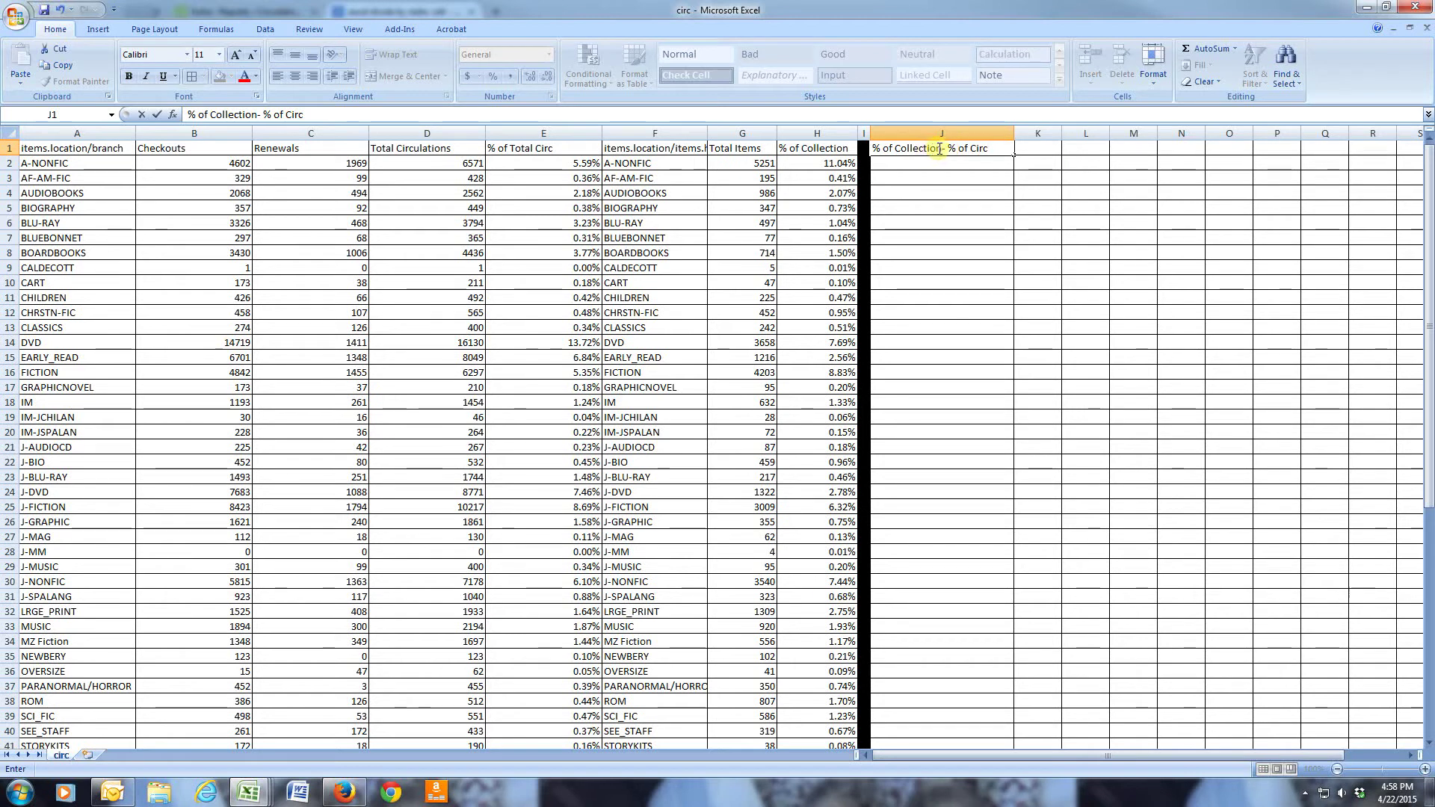
{"action": "mouse_move", "coordinate": [940, 148]}
{"action": "left_mouse_down"}
{"action": "mouse_move", "coordinate": [913, 149]}
{"action": "mouse_move", "coordinate": [925, 149]}
{"action": "left_mouse_up"}
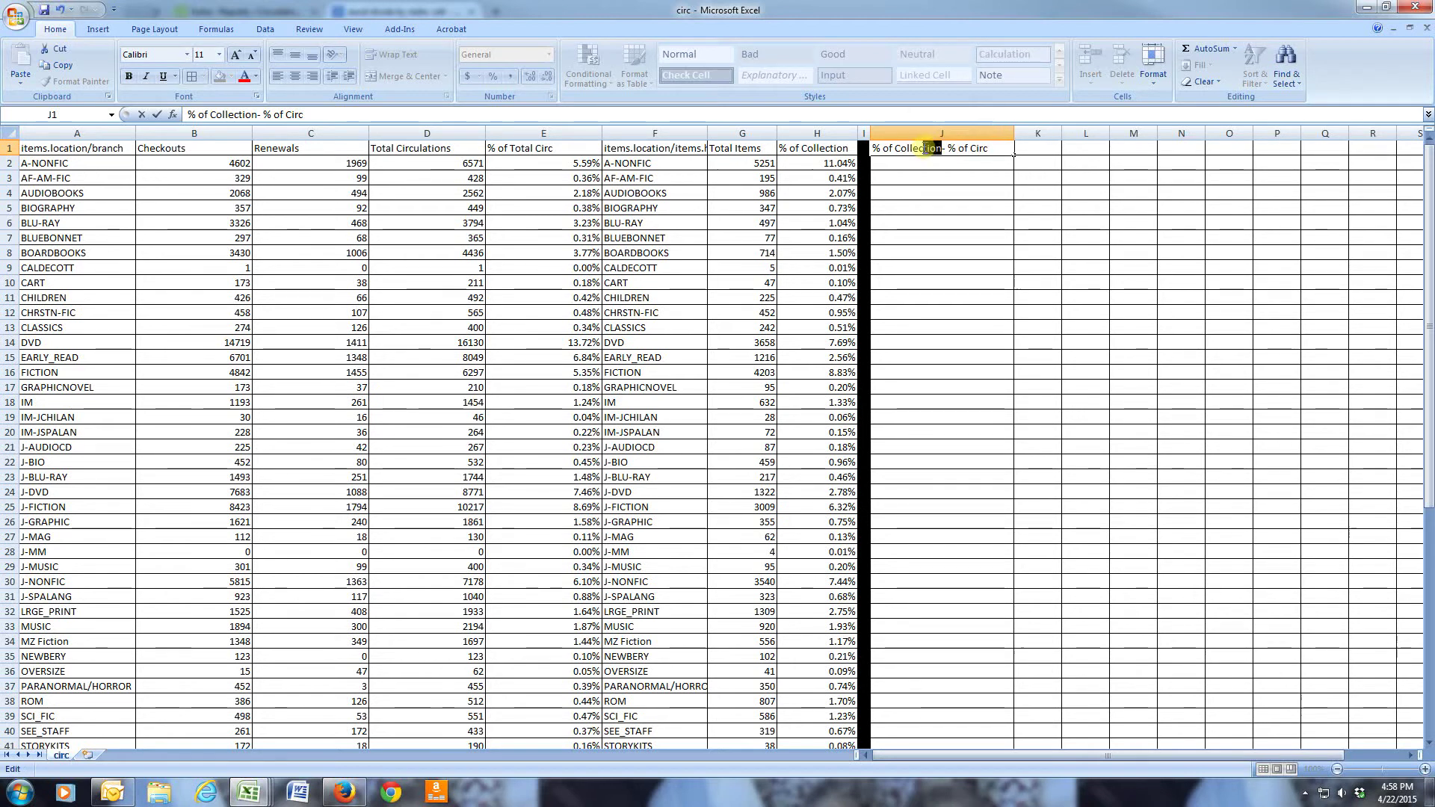
{"action": "type", "text": "circ"}
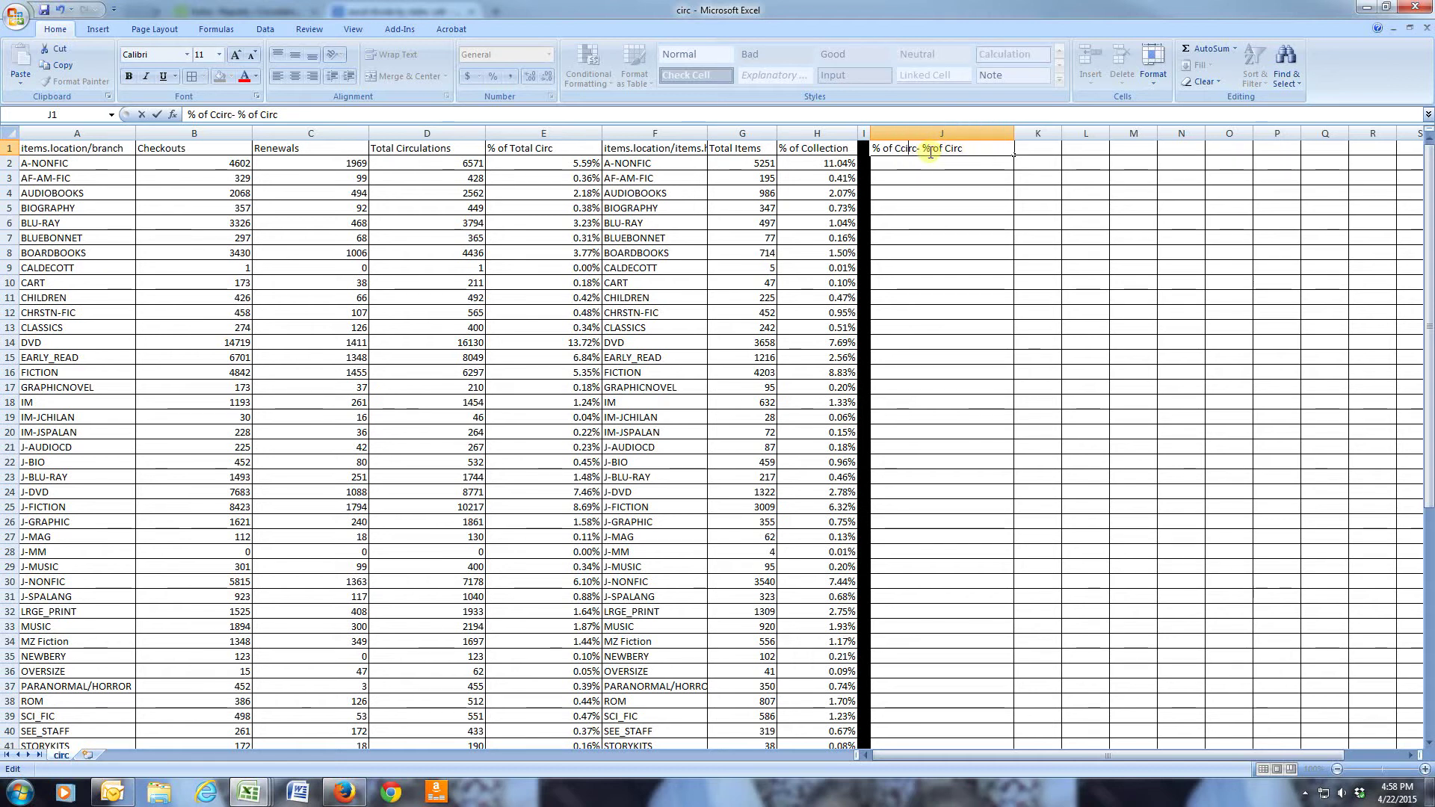
{"action": "key", "text": "BackSpace"}
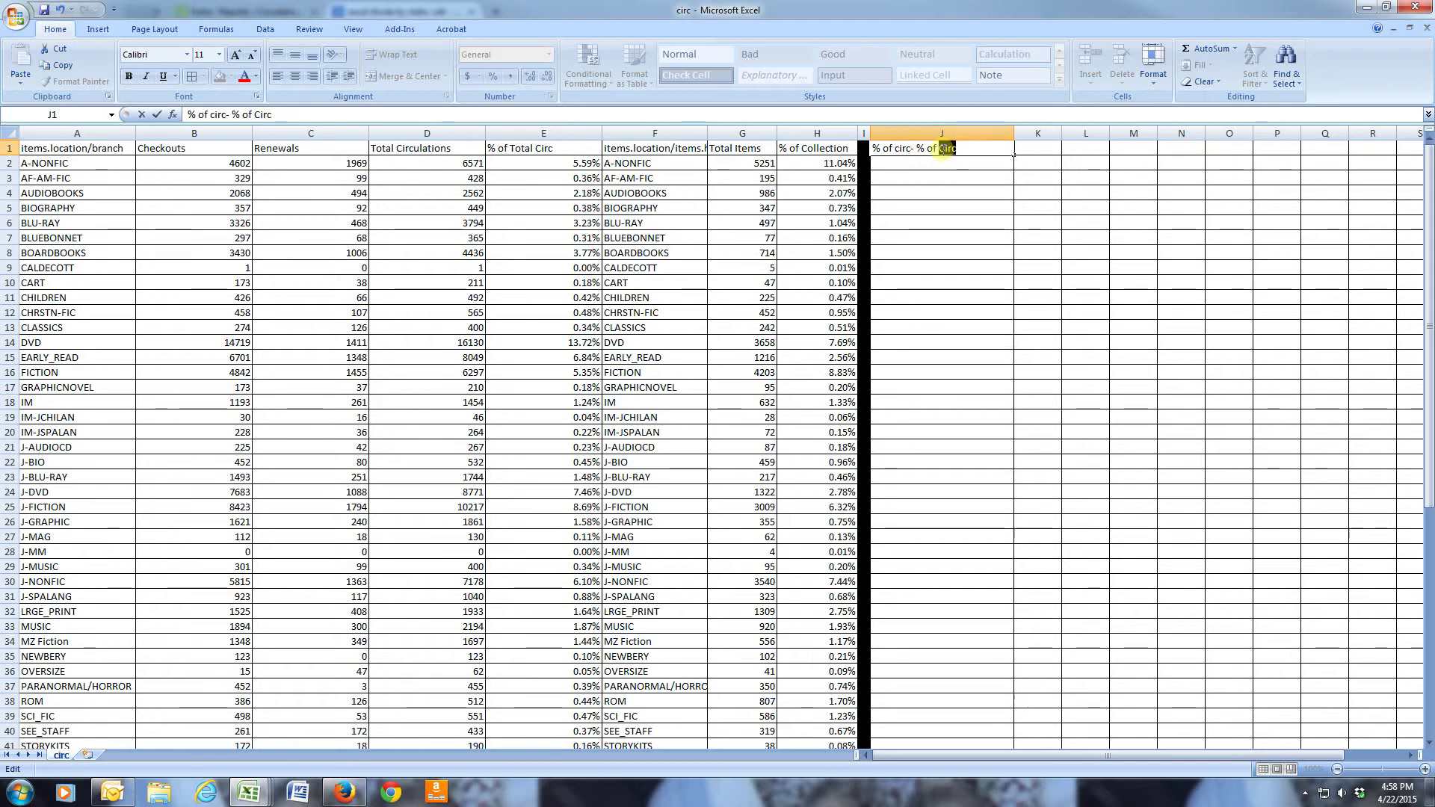
{"action": "type", "text": "collection"}
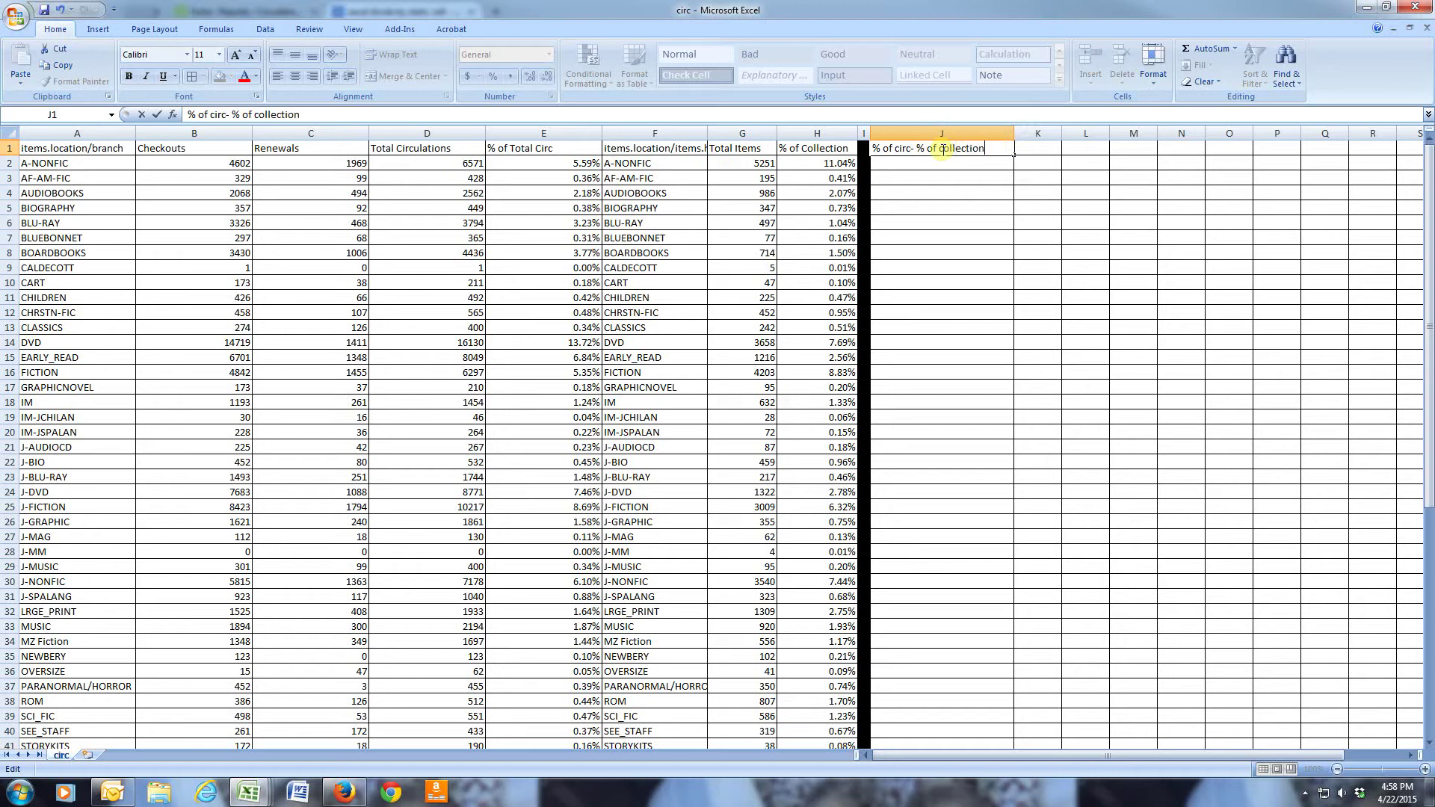
{"action": "left_click", "coordinate": [934, 160]}
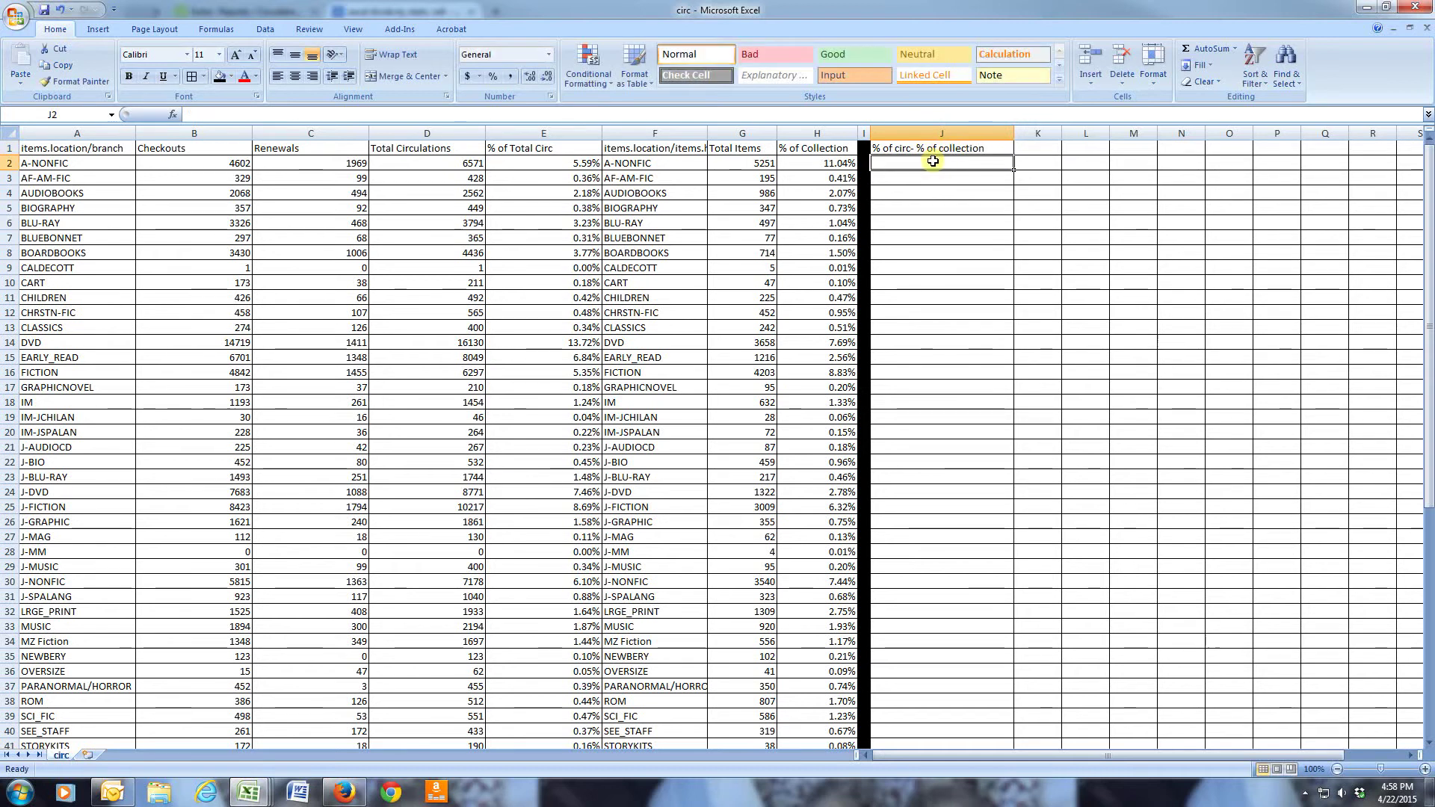
Step: Enter =E2-H2 in J2 and fill it down to the TOTAL row
{"action": "type", "text": "="}
{"action": "left_click", "coordinate": [585, 162]}
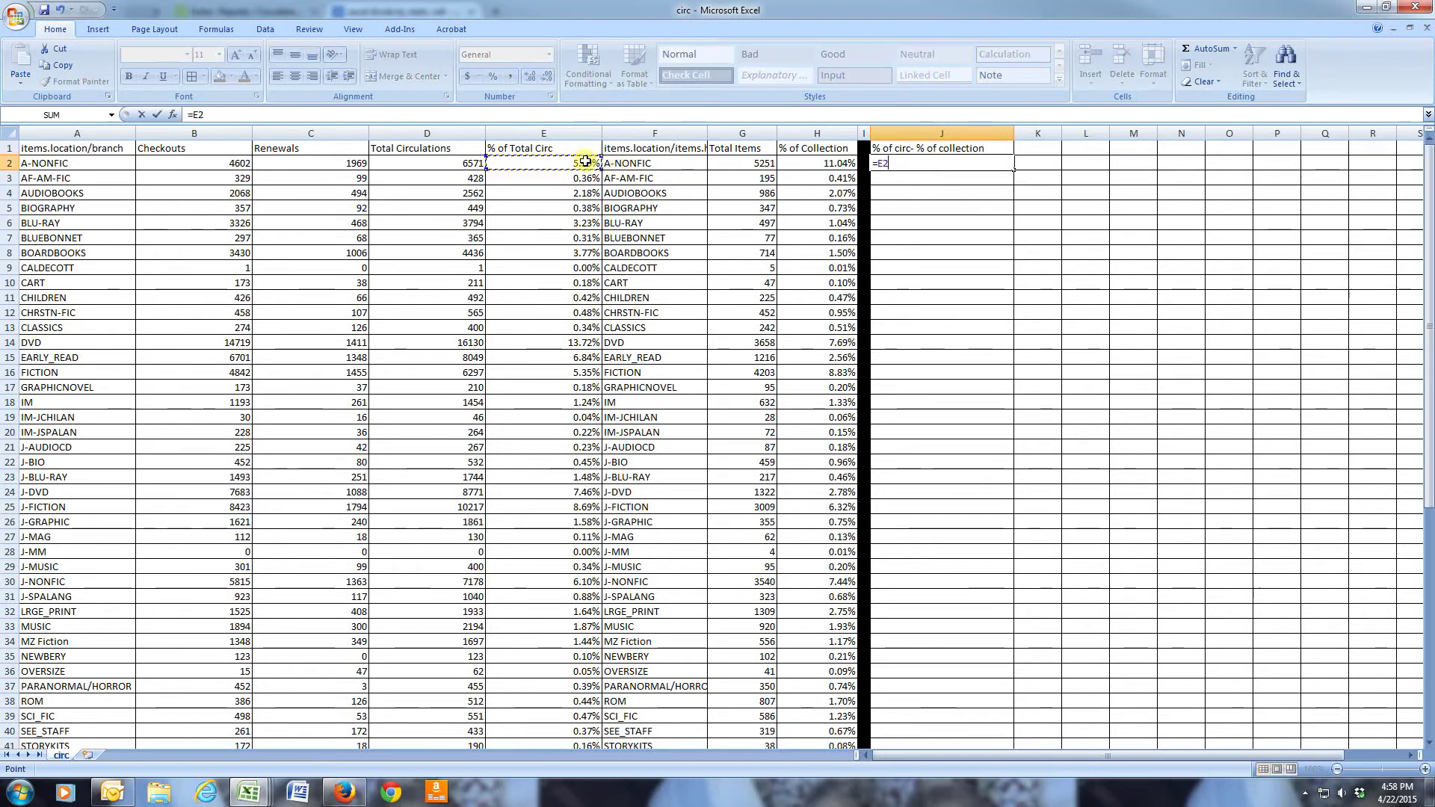
{"action": "type", "text": "-"}
{"action": "left_click", "coordinate": [792, 163]}
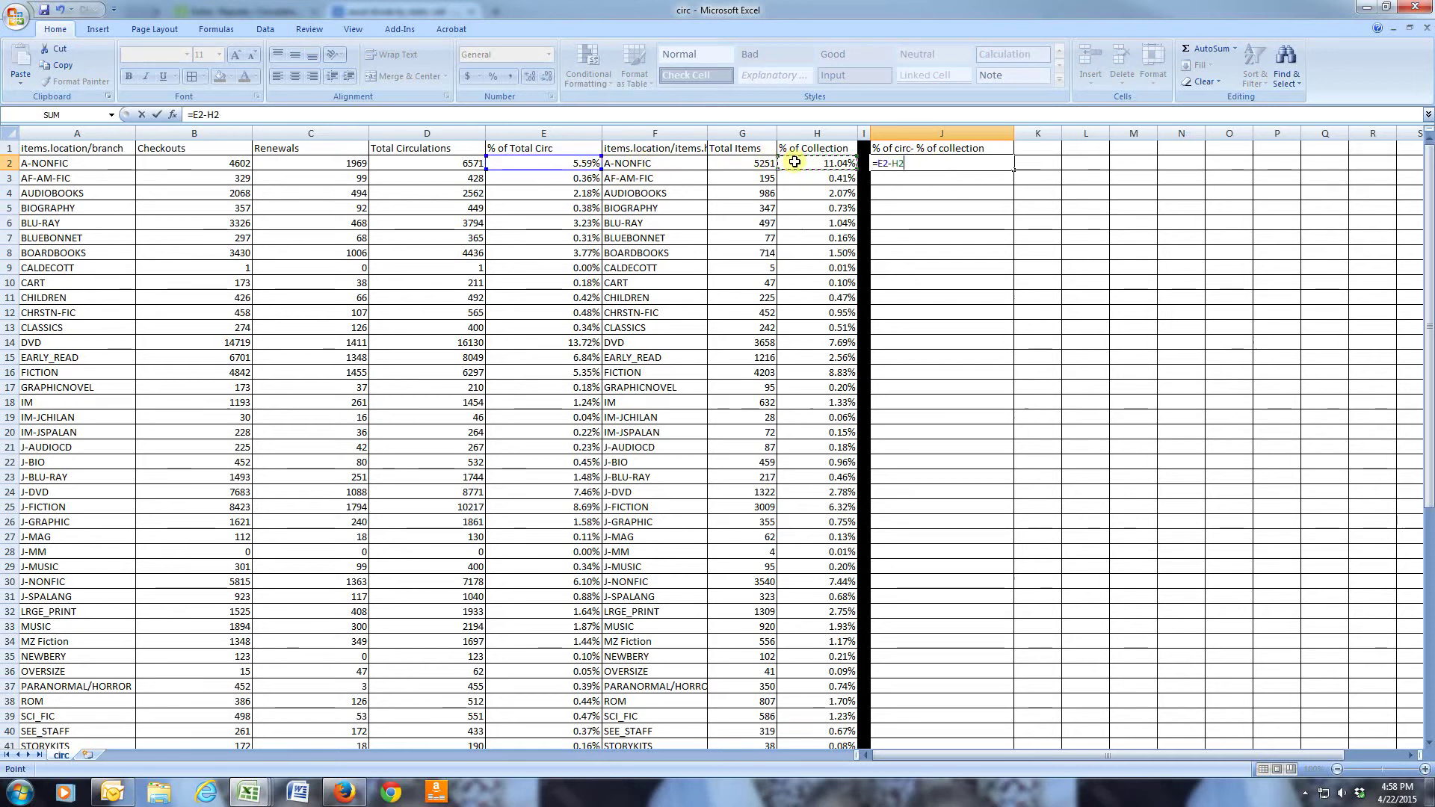
{"action": "key", "text": "Return"}
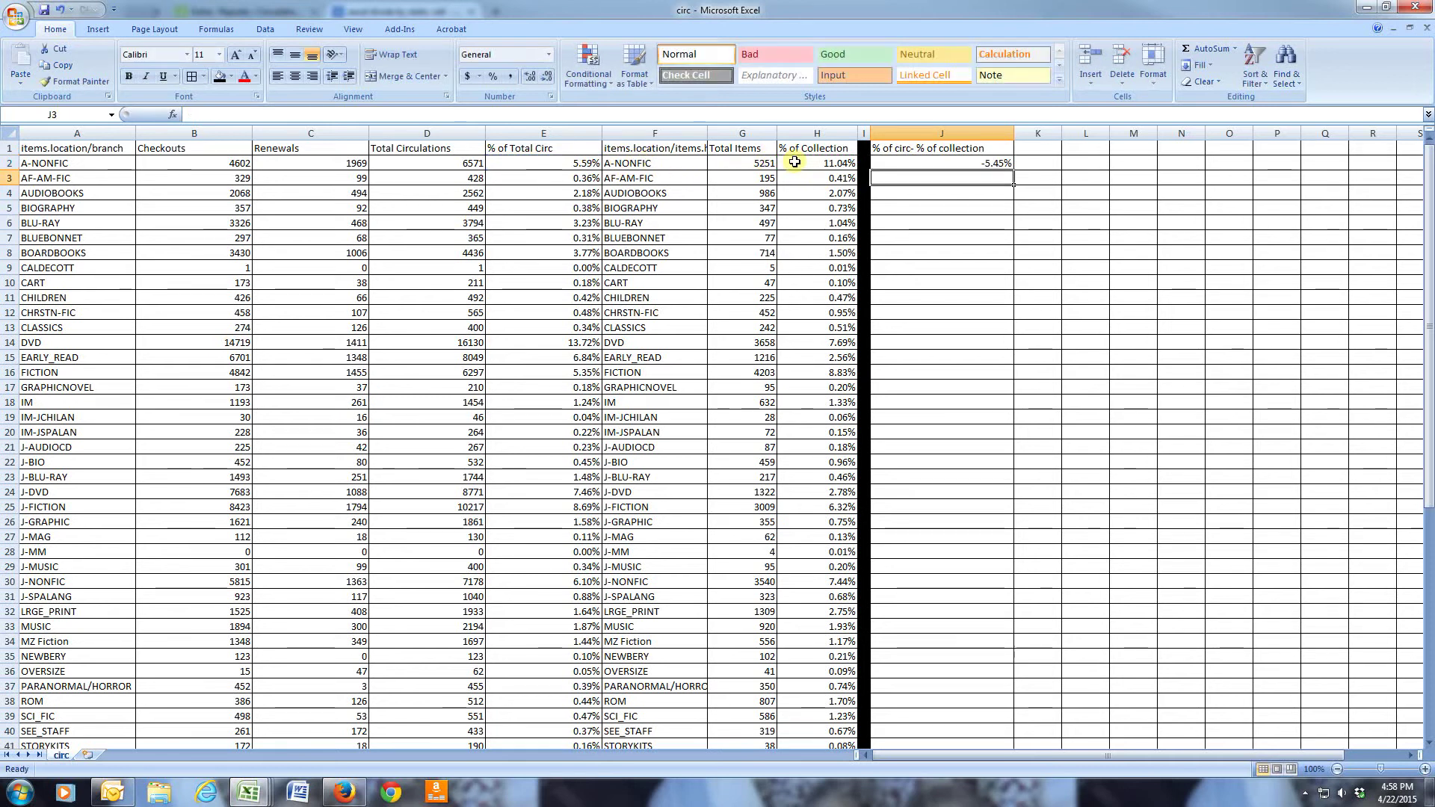
{"action": "left_click", "coordinate": [997, 163]}
{"action": "left_click_drag", "start_coordinate": [1014, 170], "coordinate": [954, 665]}
Step: Format the column J differences as Percentage with 2 decimal places in Format Cells
{"action": "right_click", "coordinate": [955, 667]}
{"action": "left_click", "coordinate": [1006, 557]}
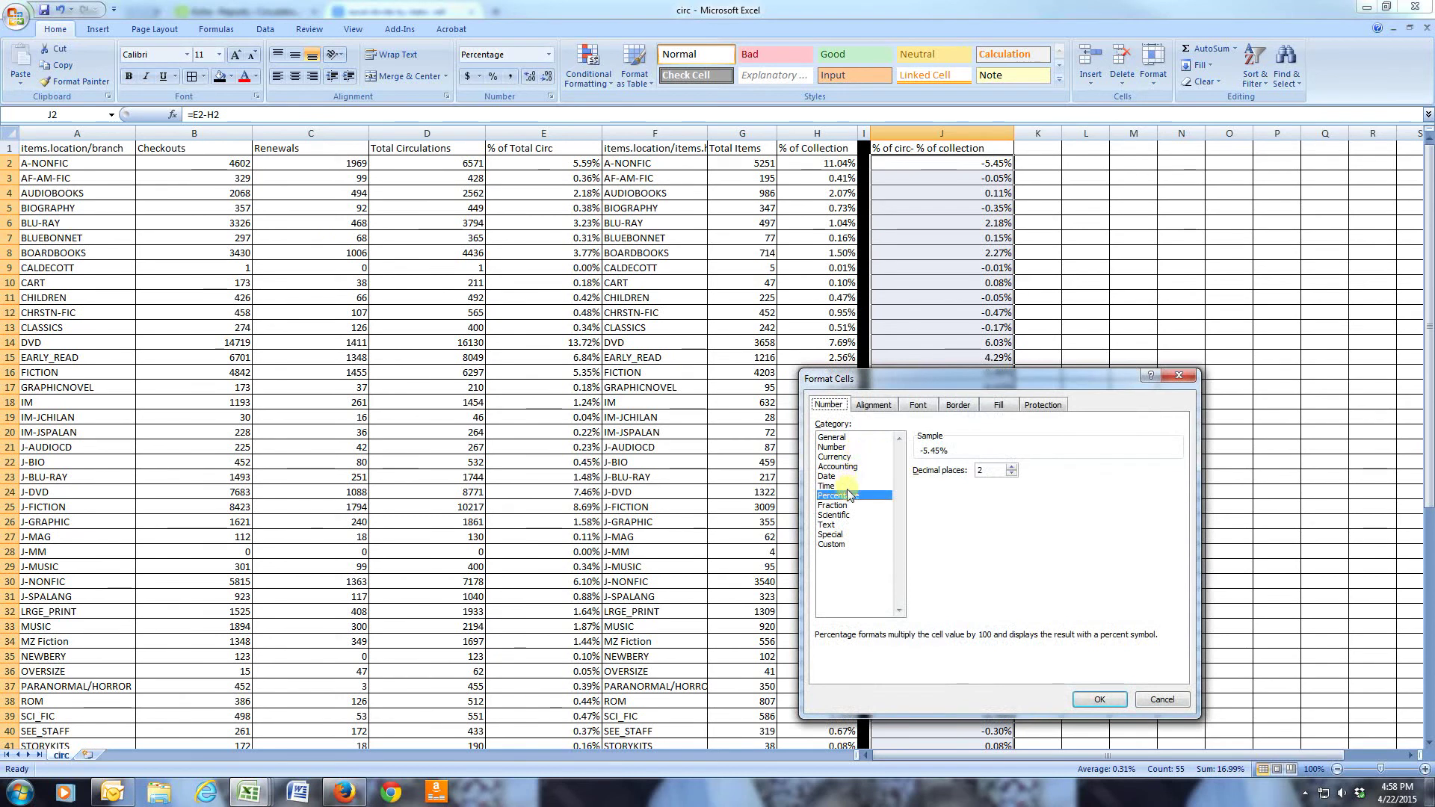
{"action": "left_click", "coordinate": [835, 442]}
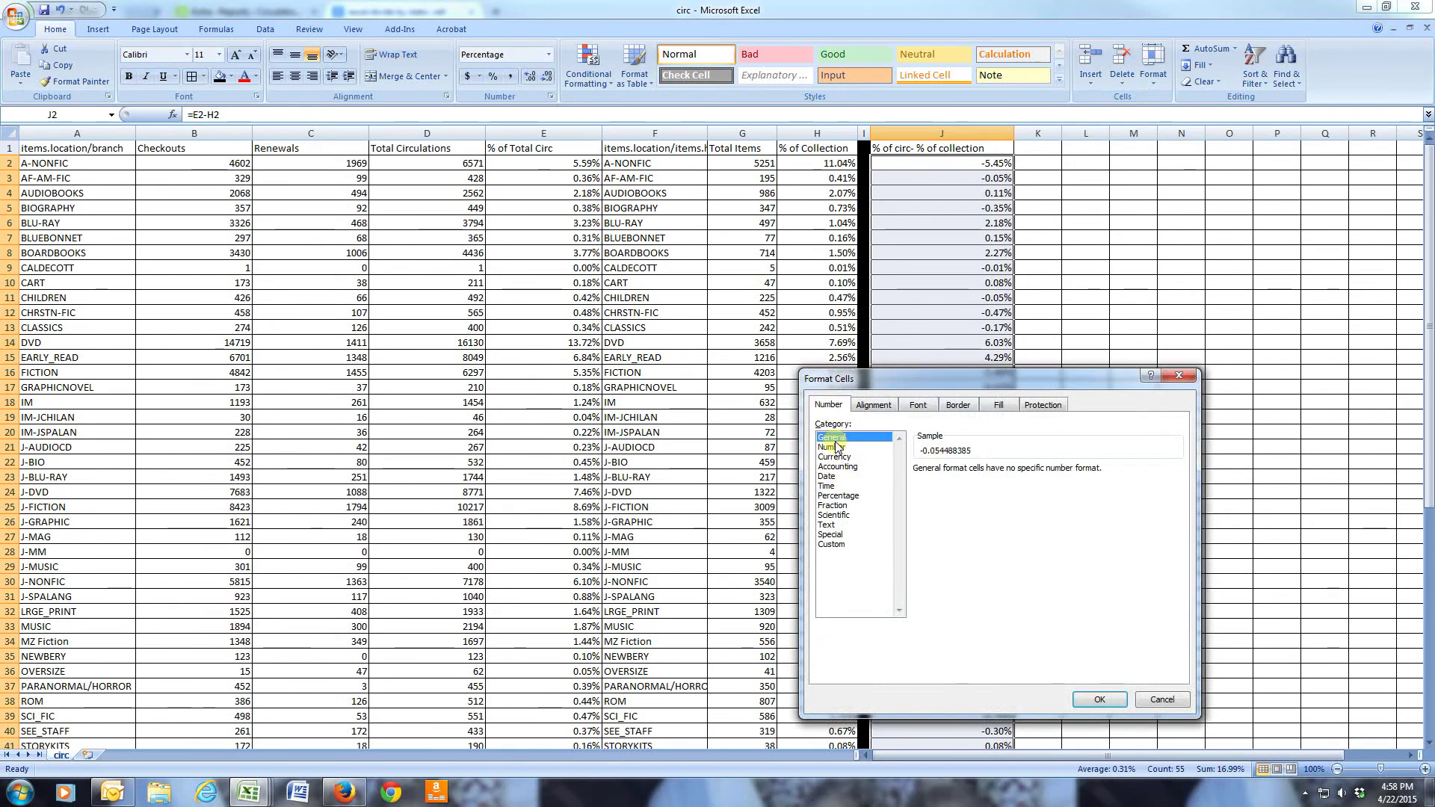
{"action": "left_click", "coordinate": [841, 468]}
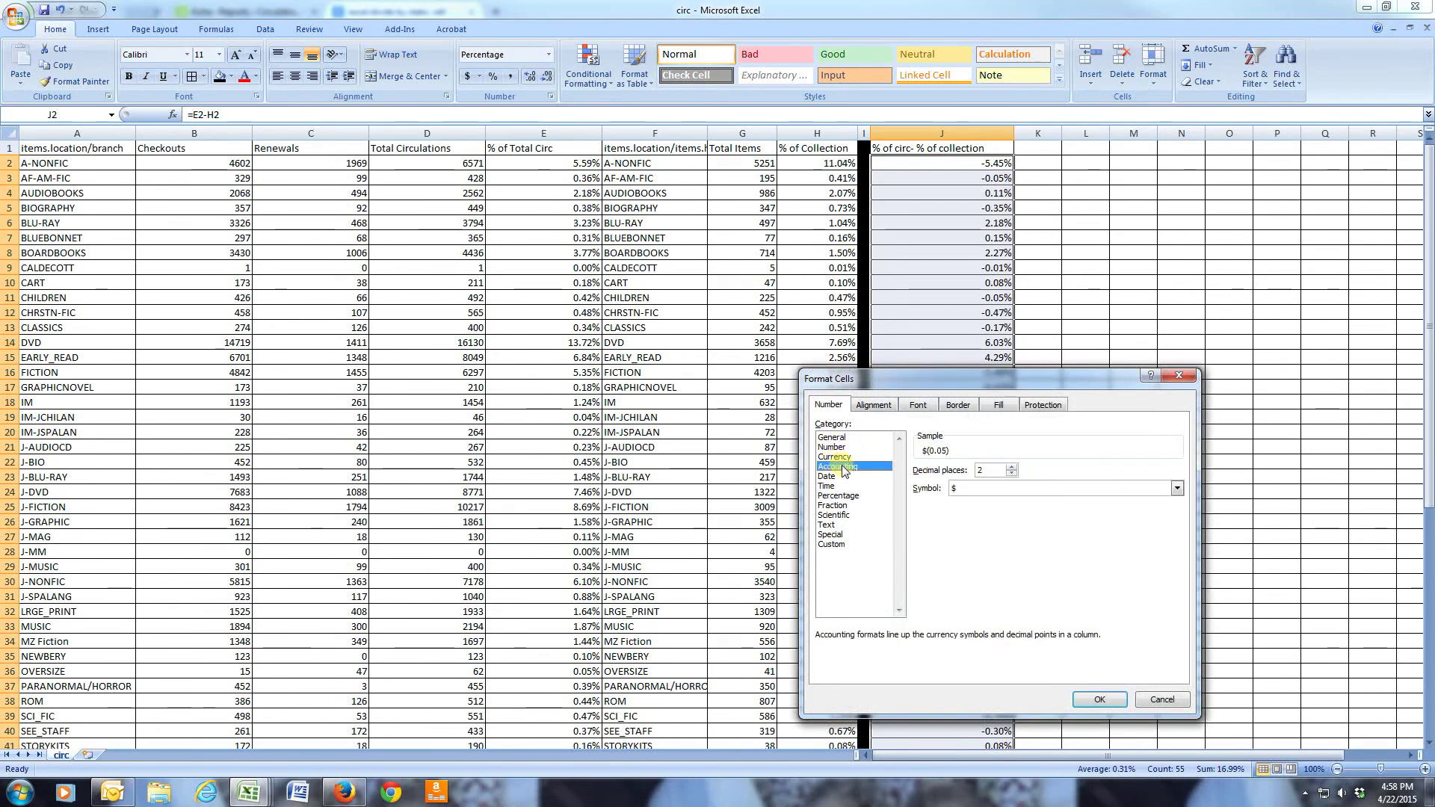
{"action": "left_click", "coordinate": [918, 404]}
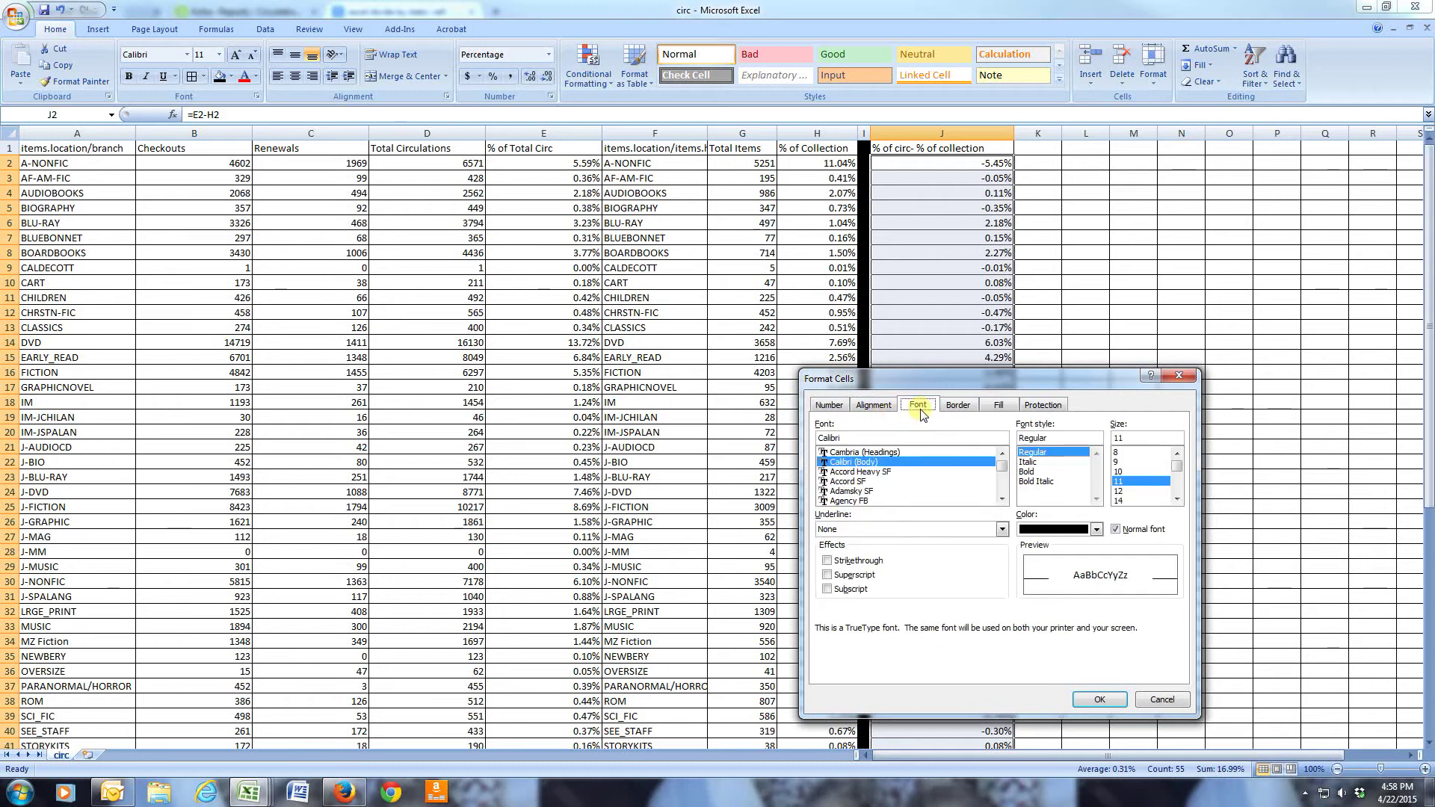
{"action": "left_click", "coordinate": [829, 405]}
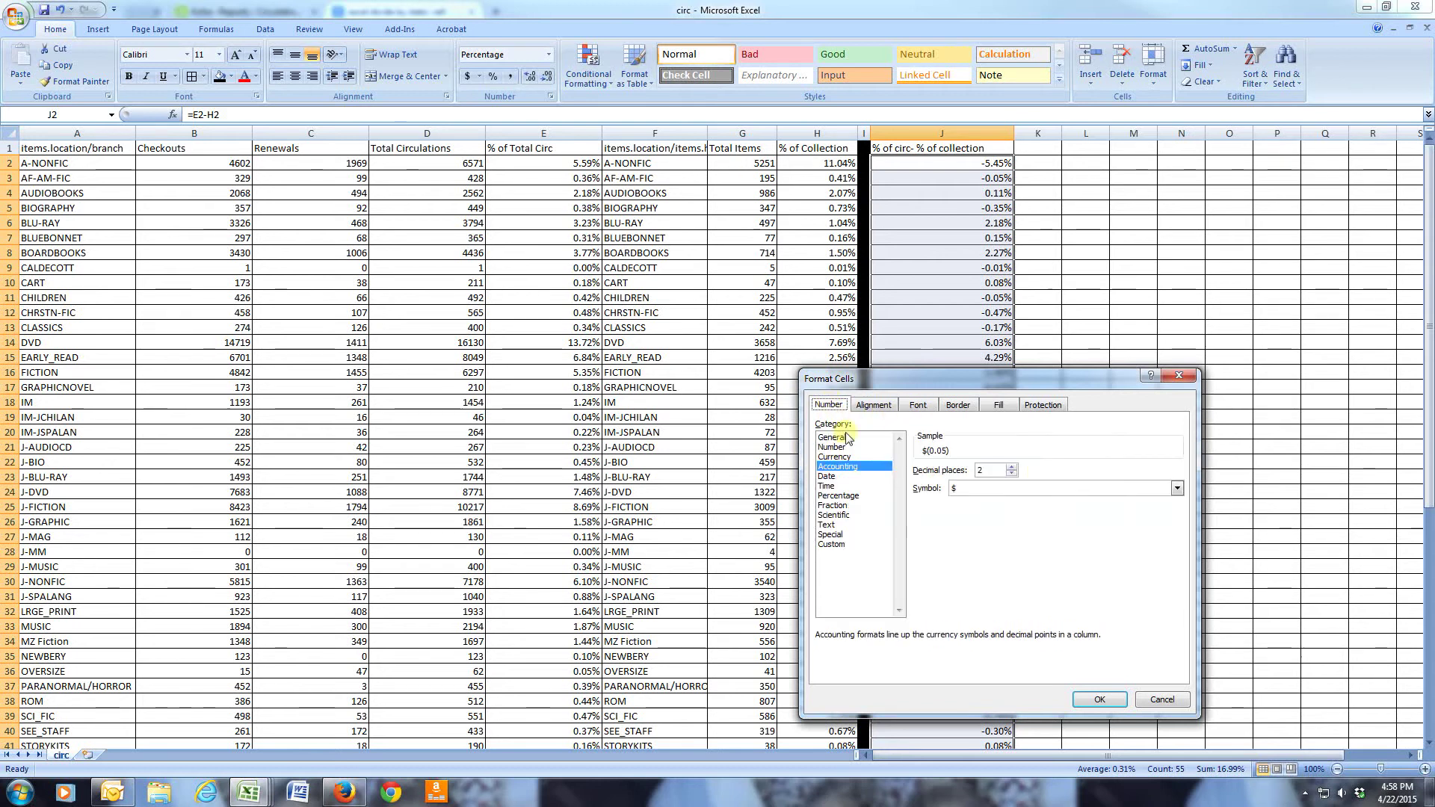
{"action": "left_click", "coordinate": [835, 534]}
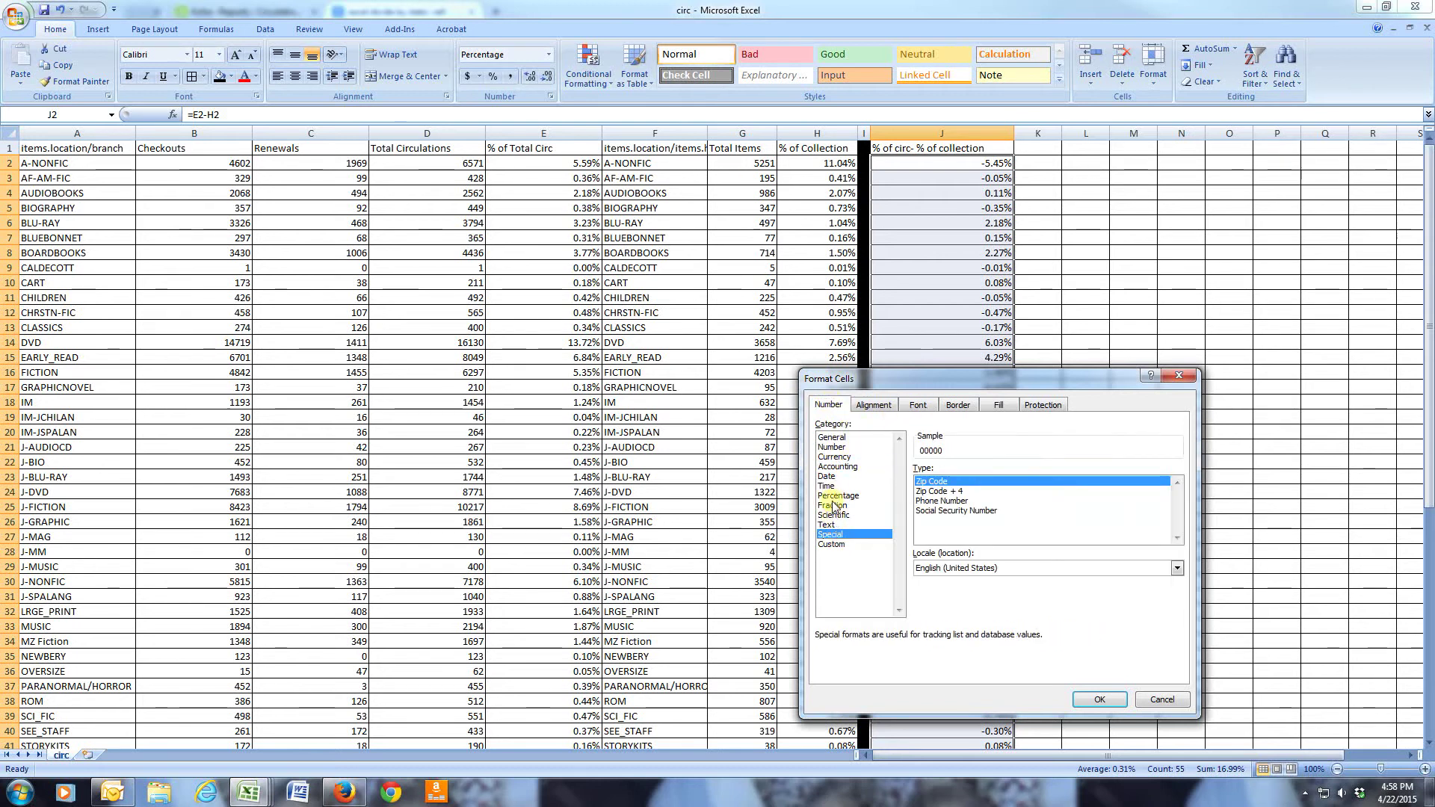
{"action": "left_click", "coordinate": [832, 437]}
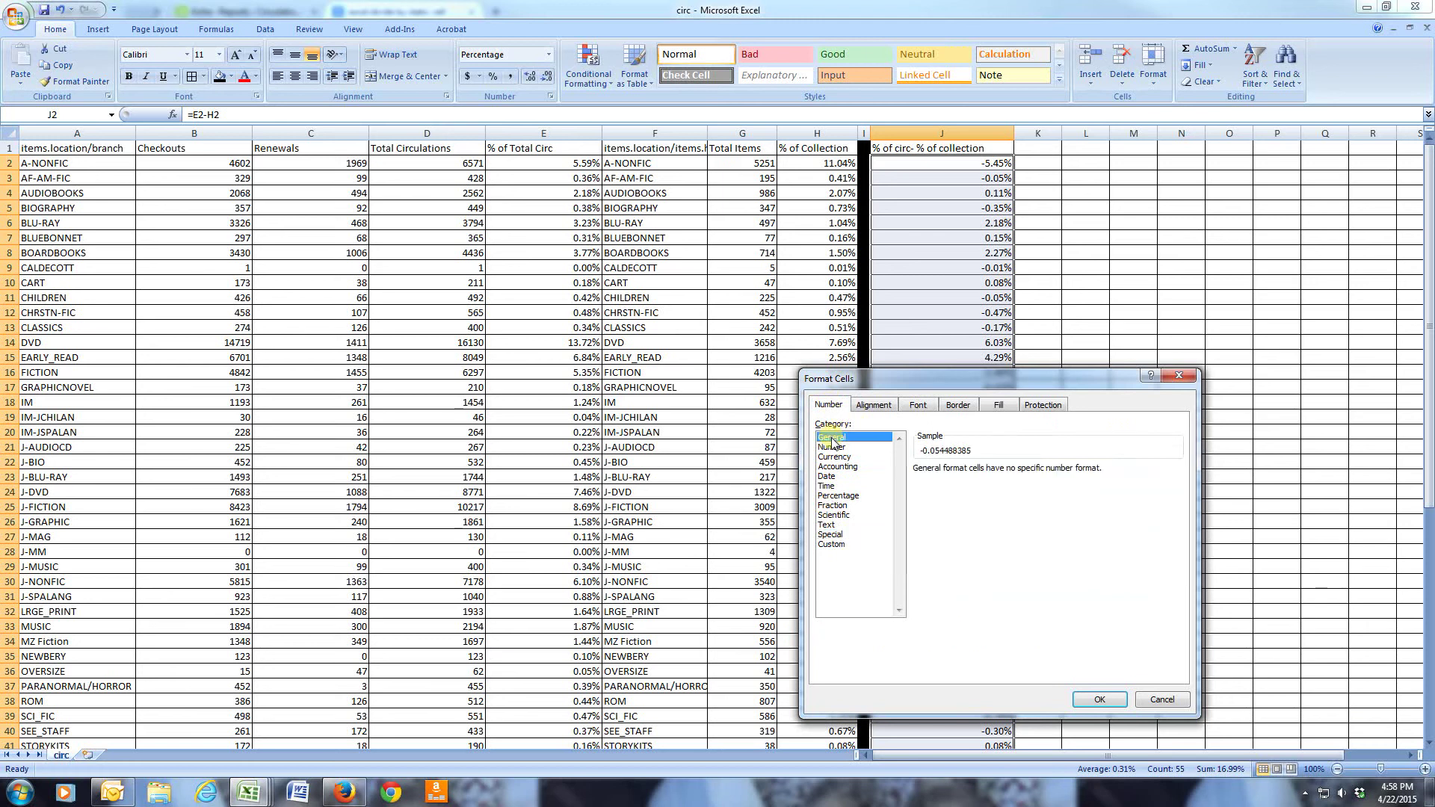
{"action": "left_click", "coordinate": [839, 496]}
{"action": "left_click", "coordinate": [1098, 697]}
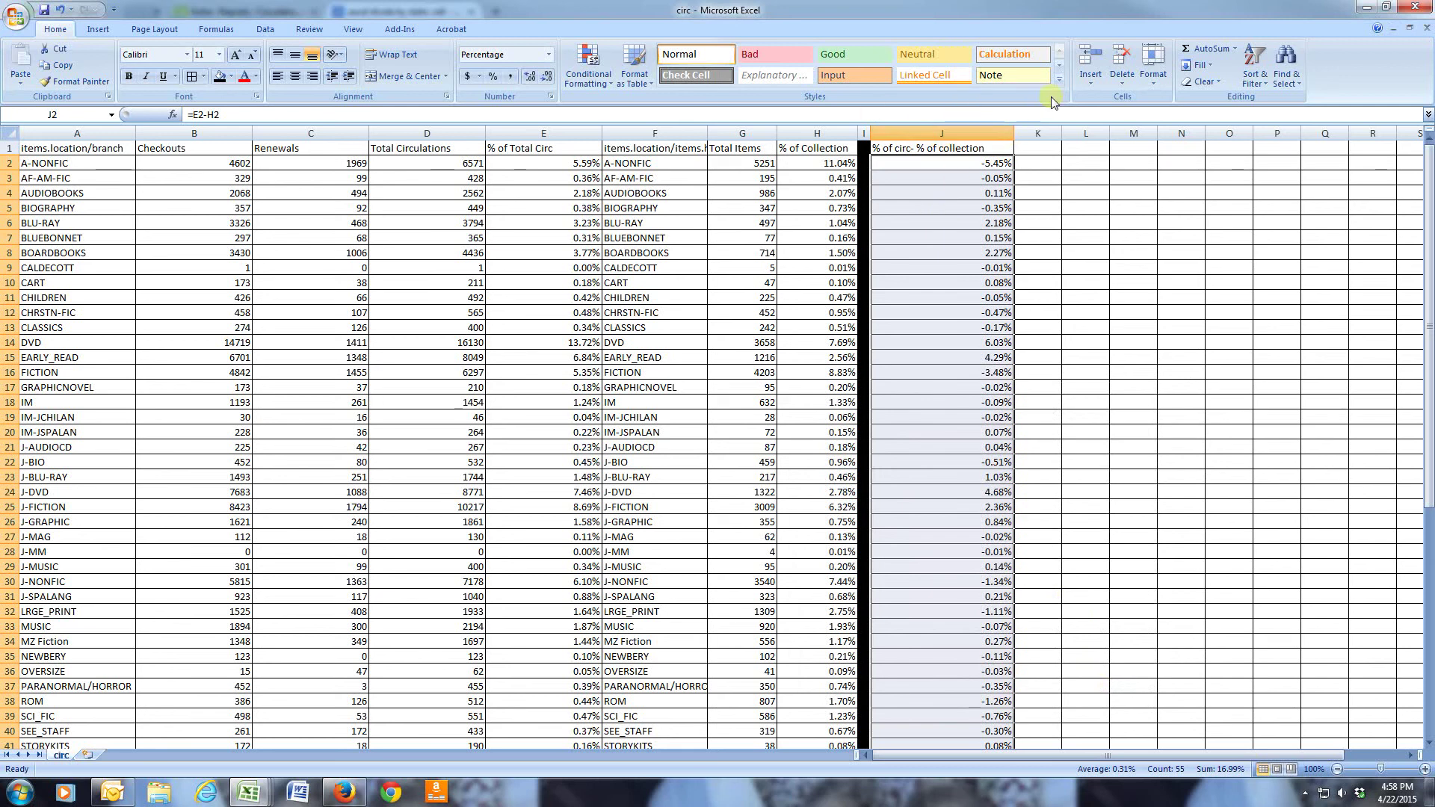
Step: Add a red-yellow-green 3-Color Scale conditional formatting rule to column J
{"action": "left_click", "coordinate": [588, 78]}
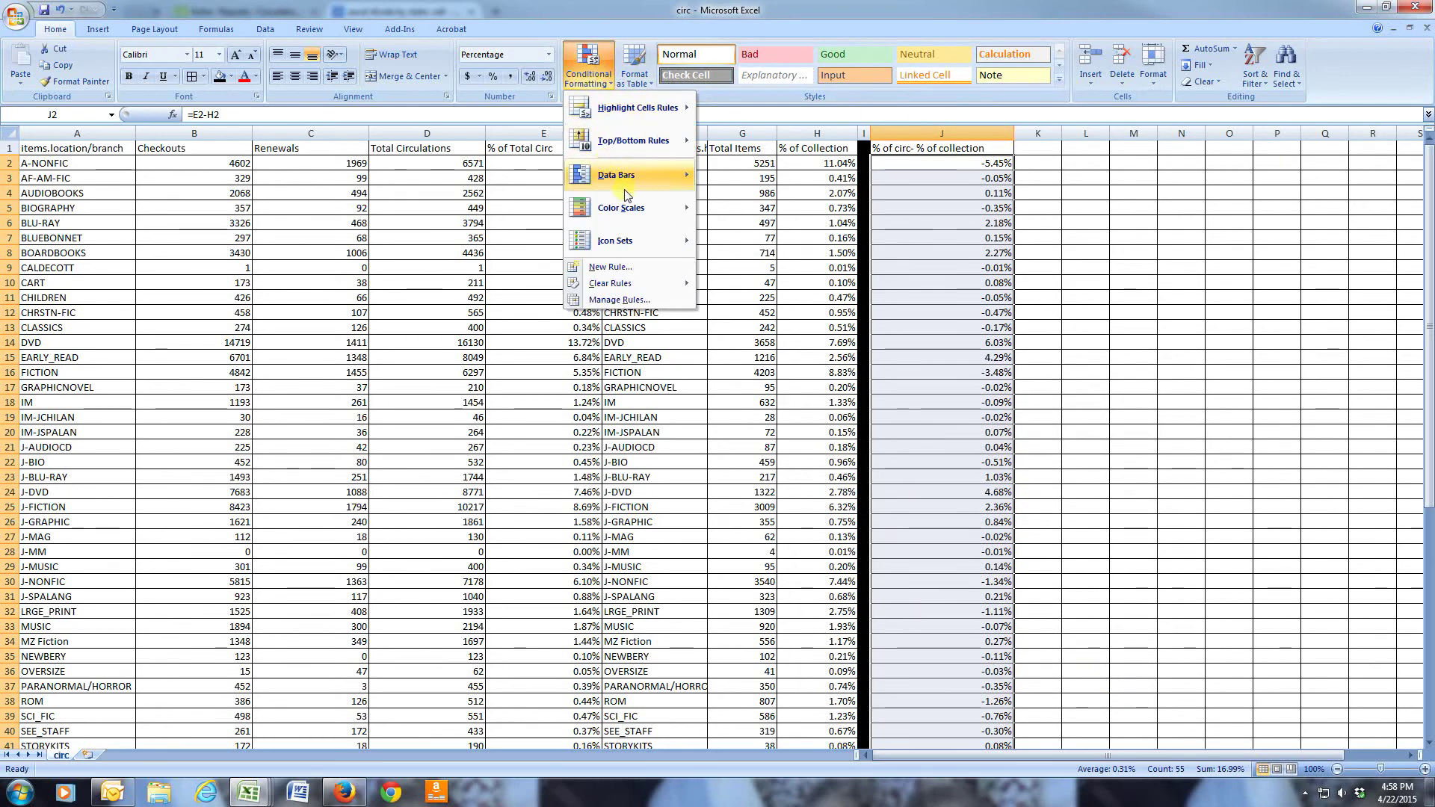
{"action": "mouse_move", "coordinate": [644, 208]}
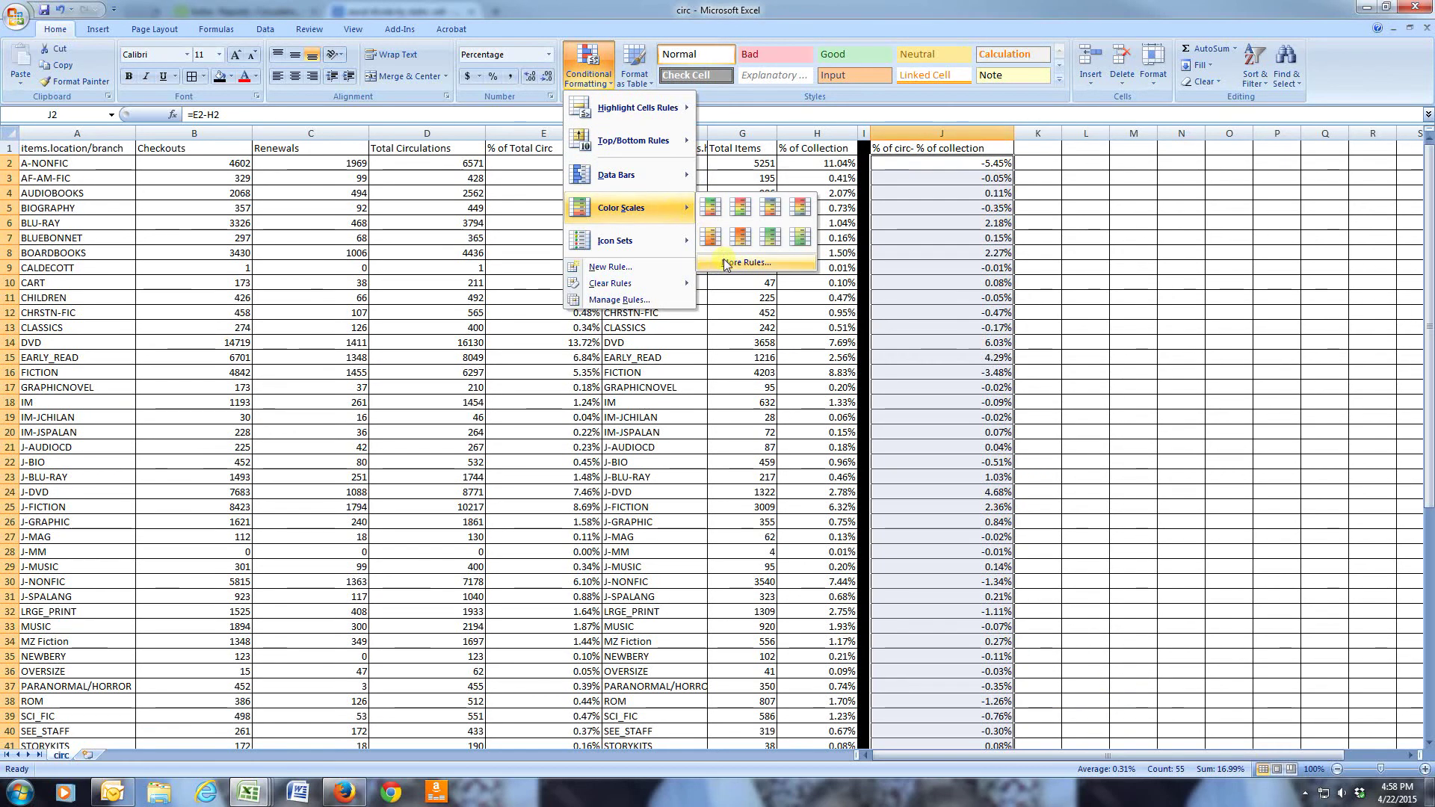
{"action": "left_click", "coordinate": [725, 263]}
{"action": "left_click", "coordinate": [628, 203]}
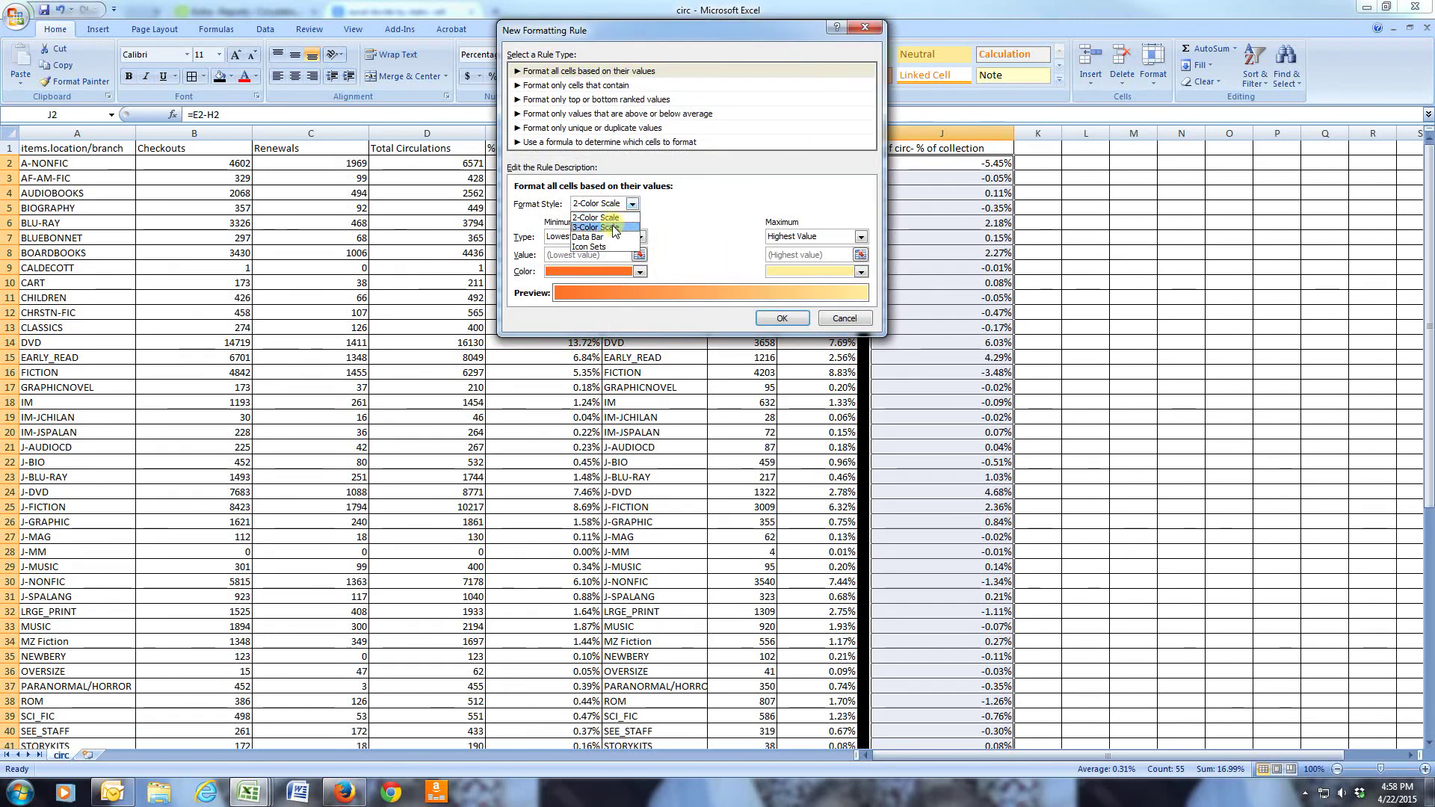
{"action": "left_click", "coordinate": [606, 228]}
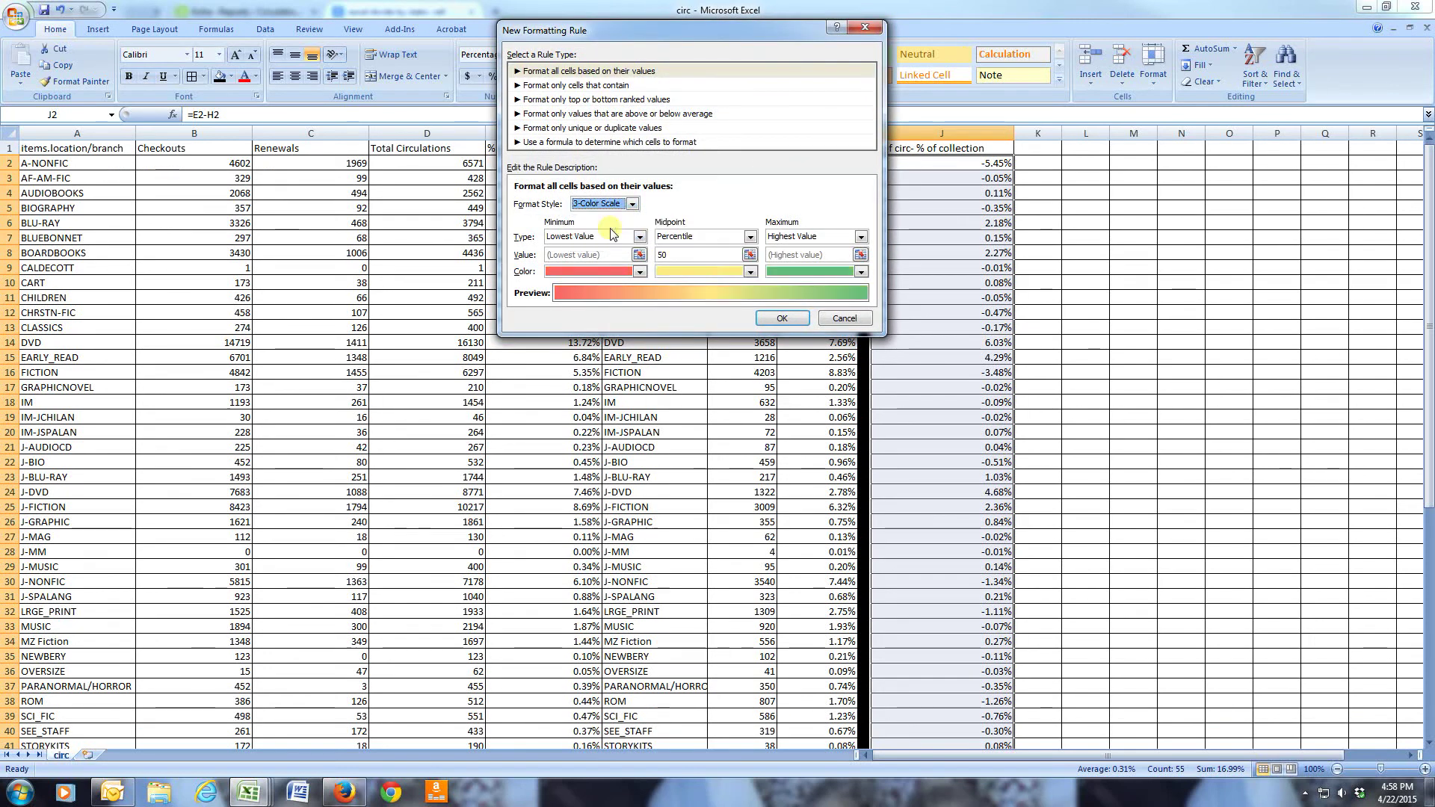
{"action": "left_click", "coordinate": [781, 318]}
Step: Shade the DVD and EARLY_READ rows (A–H) green with the Good style
{"action": "left_click", "coordinate": [1098, 311]}
{"action": "scroll", "coordinate": [1099, 310], "scroll_direction": "down", "scroll_amount": 6}
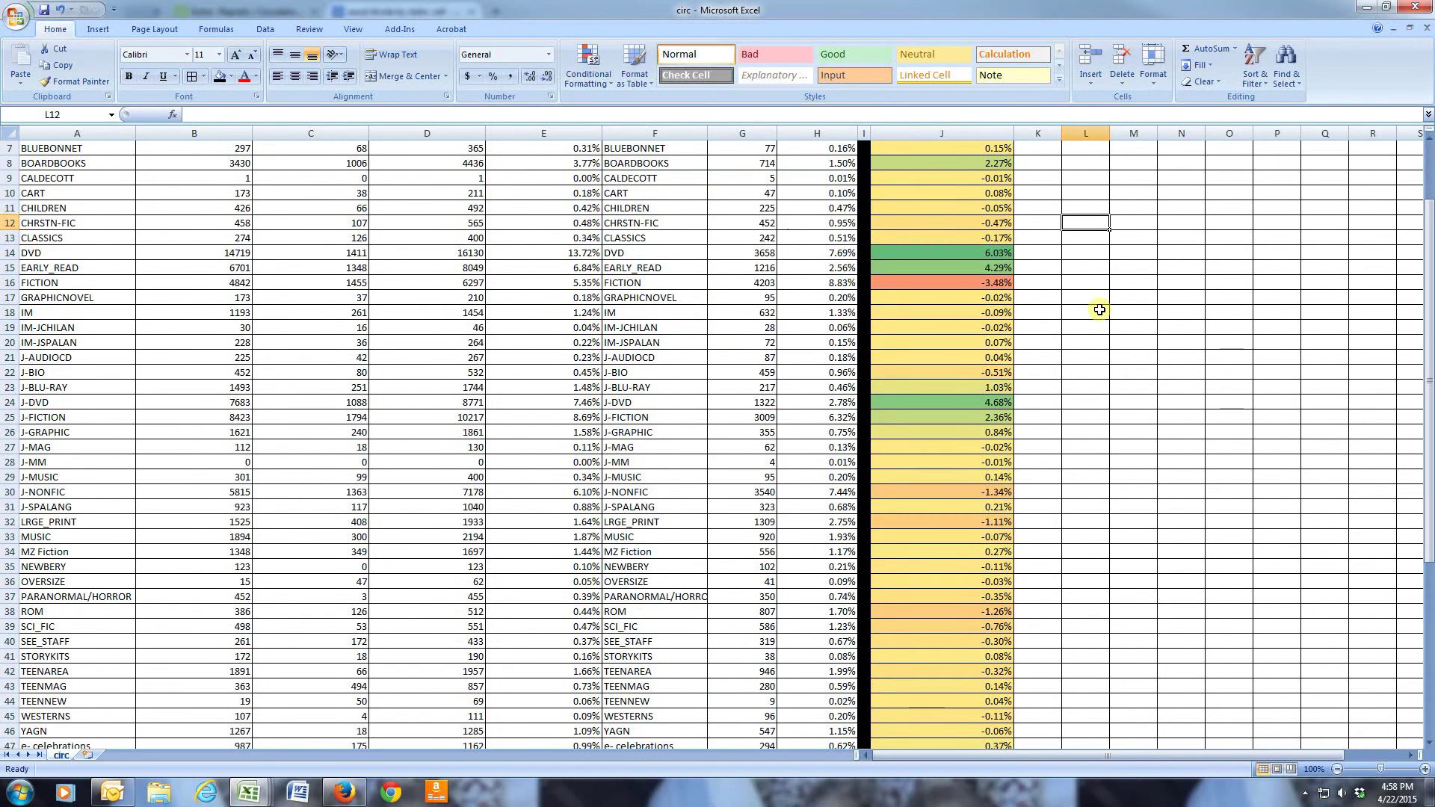
{"action": "scroll", "coordinate": [1100, 309], "scroll_direction": "up", "scroll_amount": 3}
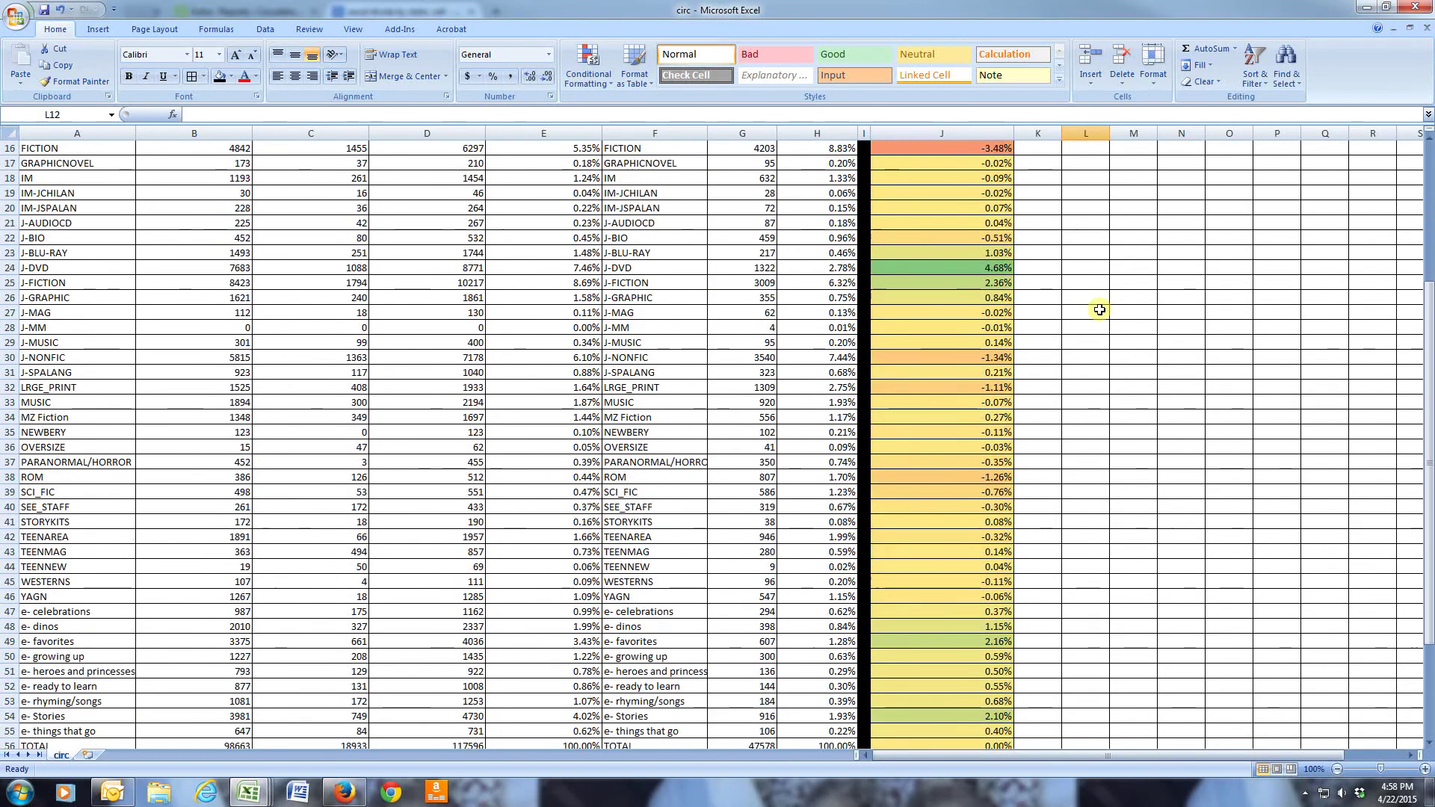
{"action": "left_click", "coordinate": [994, 357]}
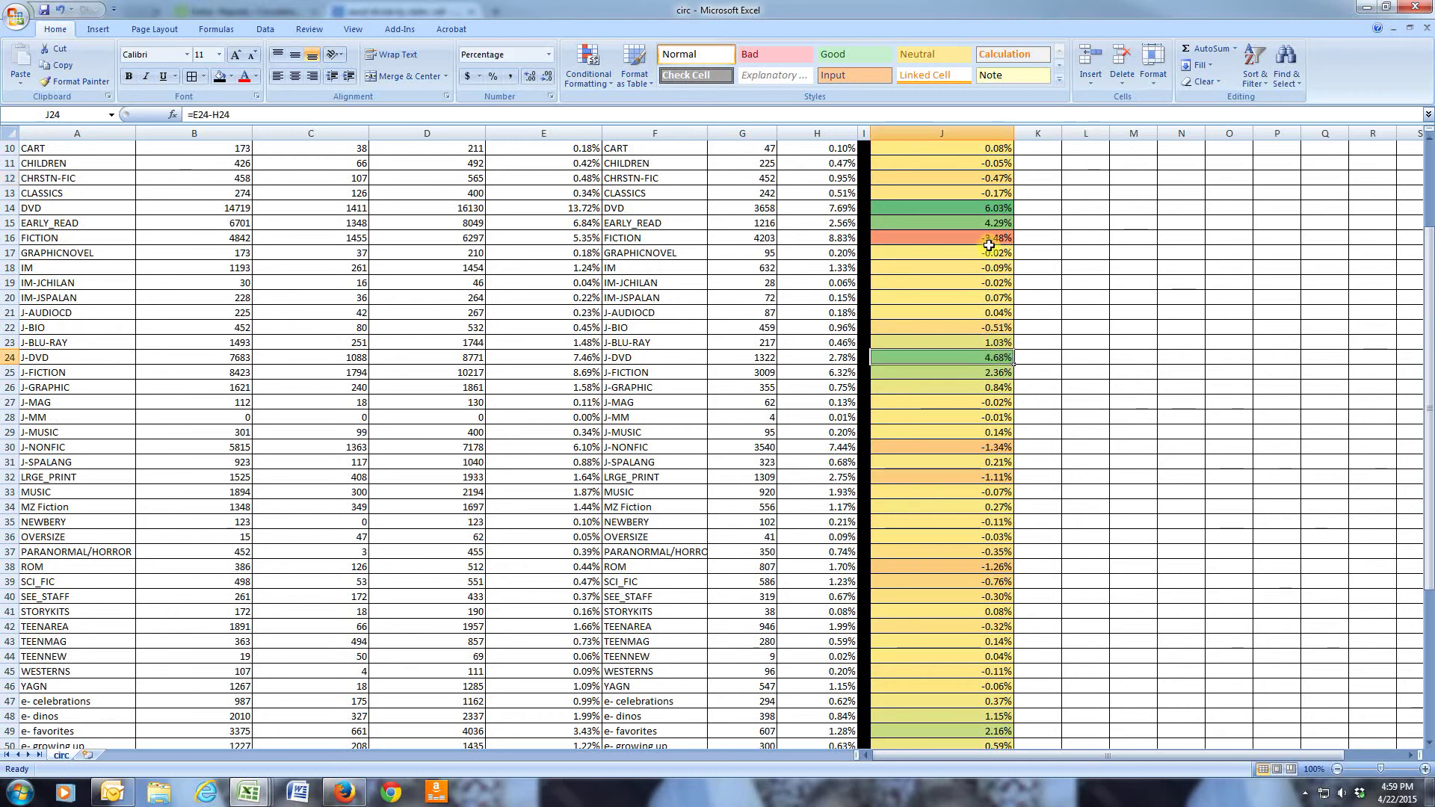
{"action": "left_click", "coordinate": [989, 208], "text": "ctrl"}
{"action": "left_click", "coordinate": [989, 222], "text": "ctrl"}
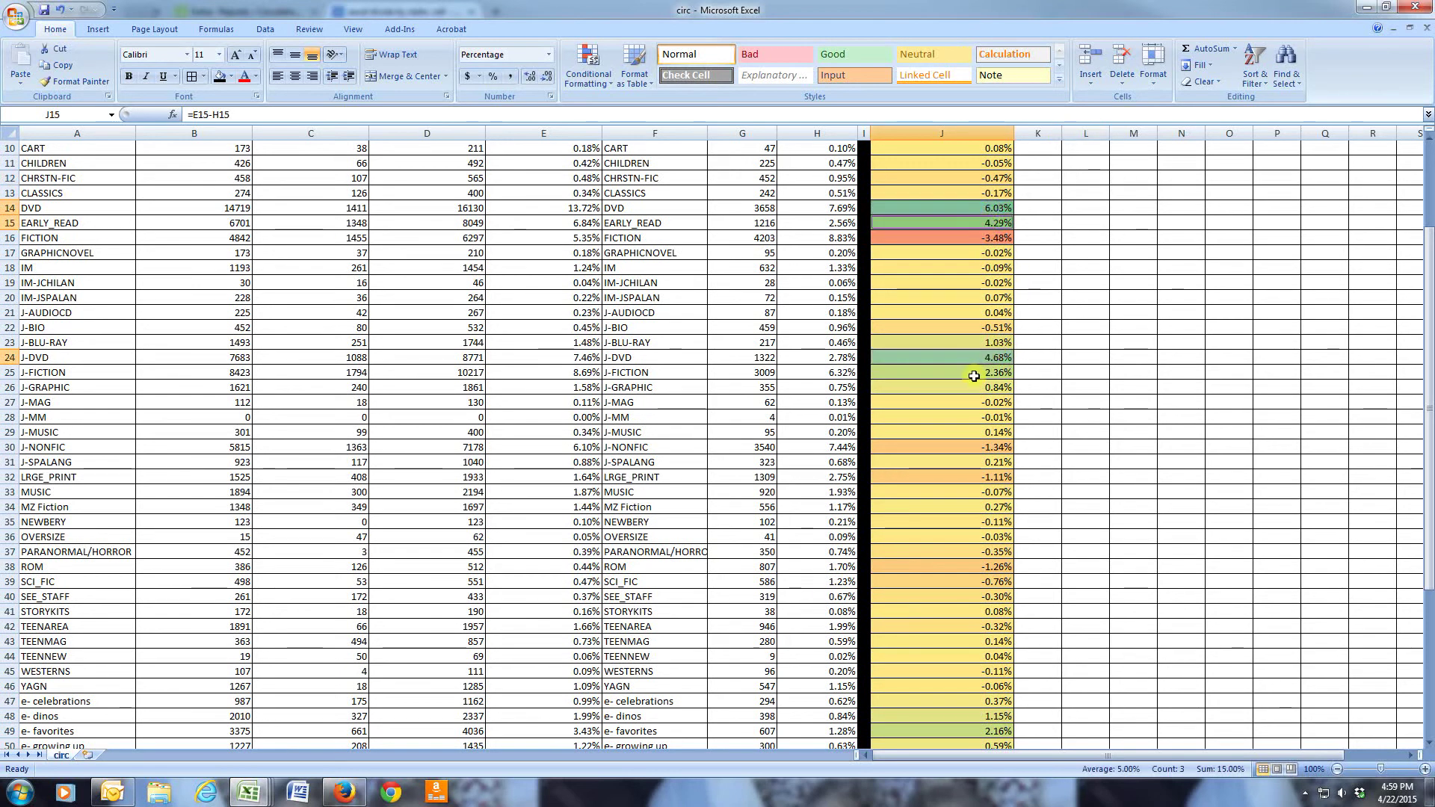
{"action": "scroll", "coordinate": [975, 376], "scroll_direction": "up", "scroll_amount": 3}
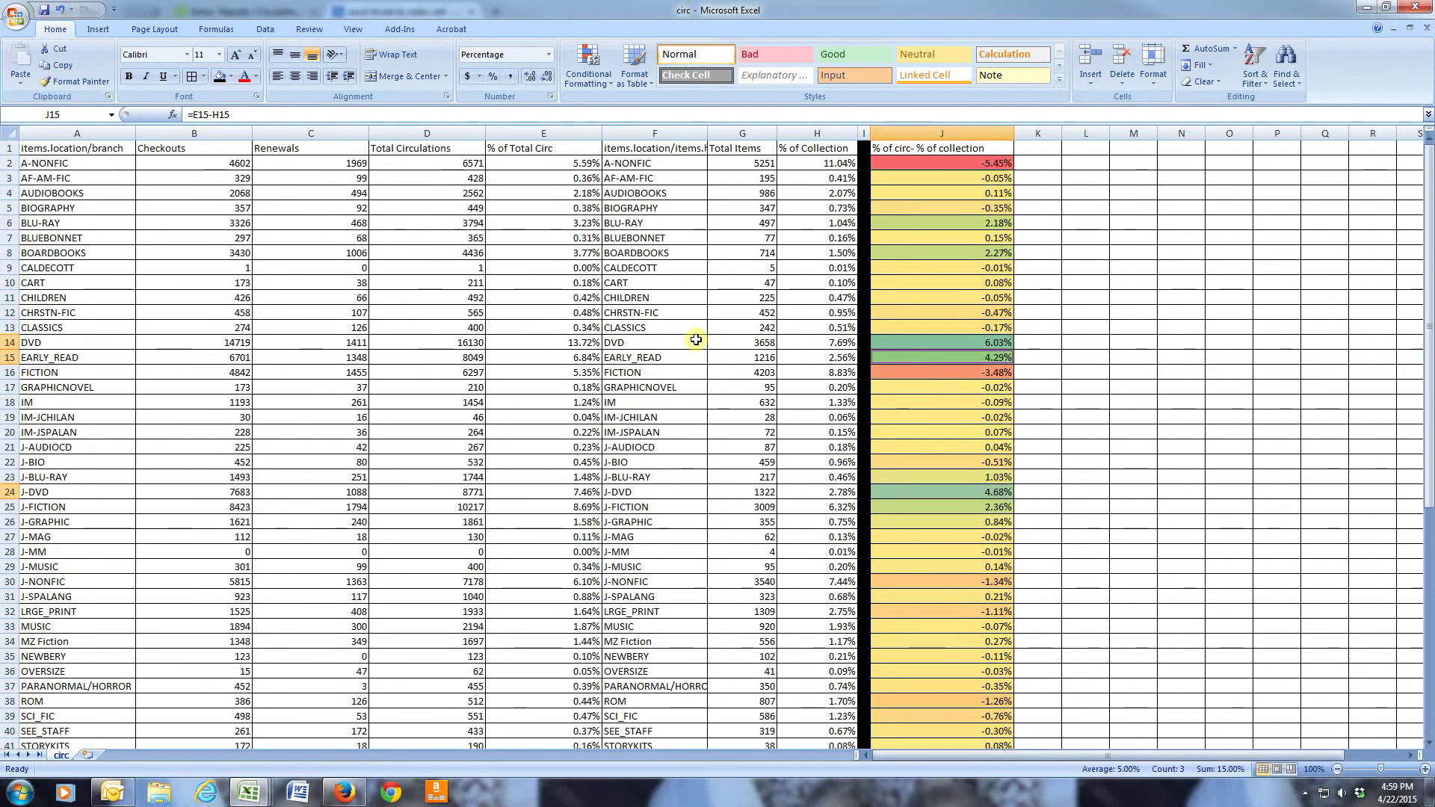
{"action": "left_click", "coordinate": [6, 342]}
{"action": "left_click_drag", "start_coordinate": [82, 342], "coordinate": [801, 342]}
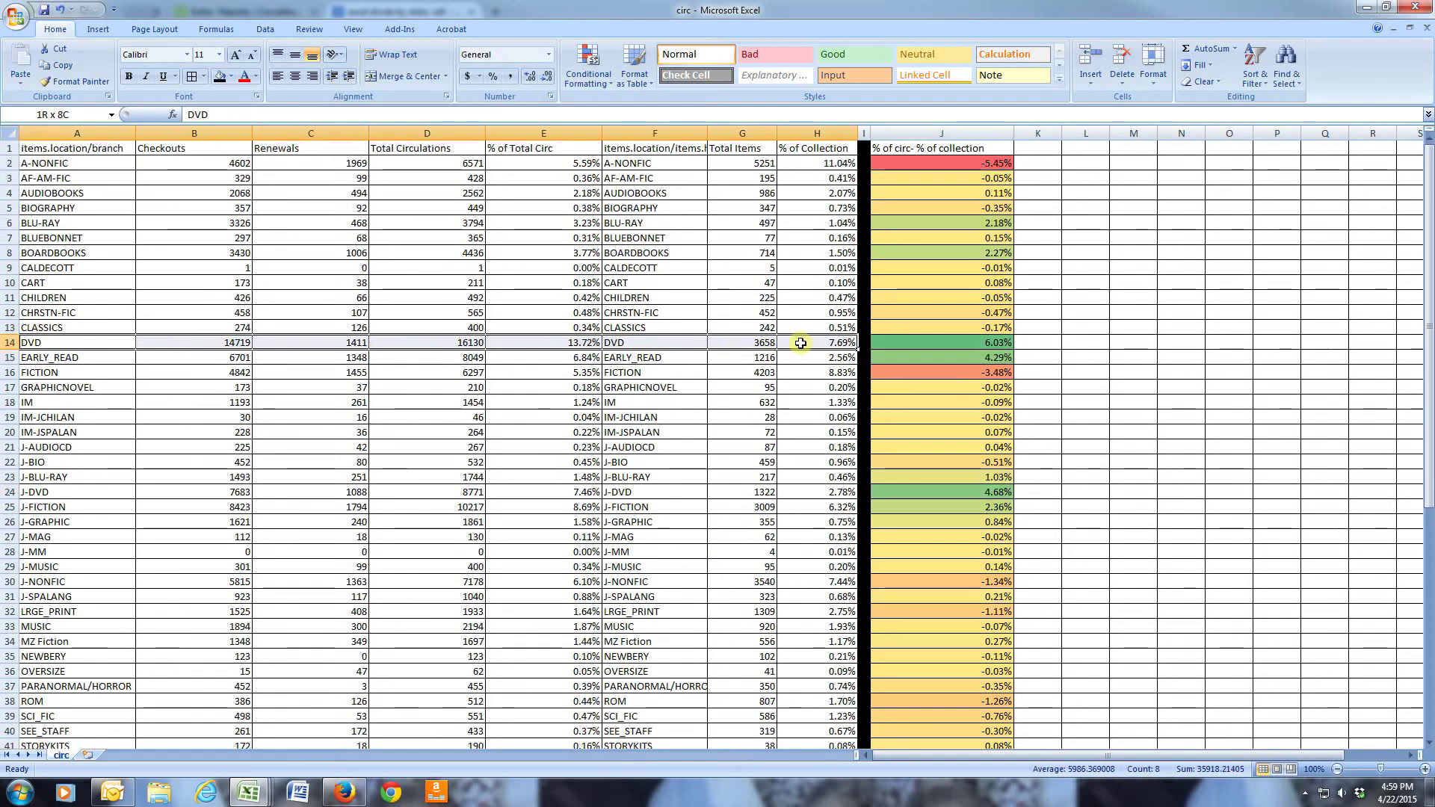
{"action": "left_click", "coordinate": [832, 63]}
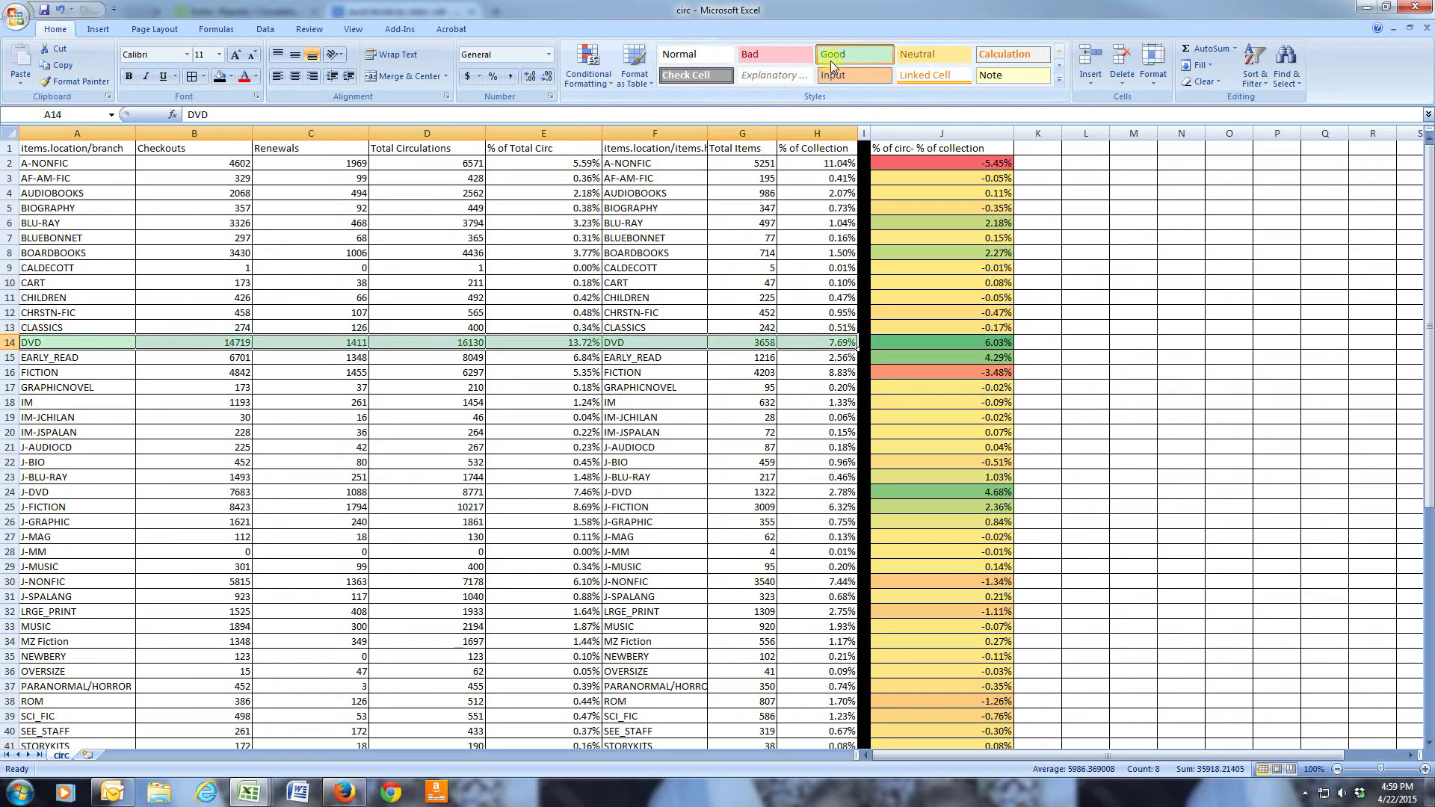
{"action": "key", "text": "shift+Down"}
{"action": "left_click", "coordinate": [831, 60]}
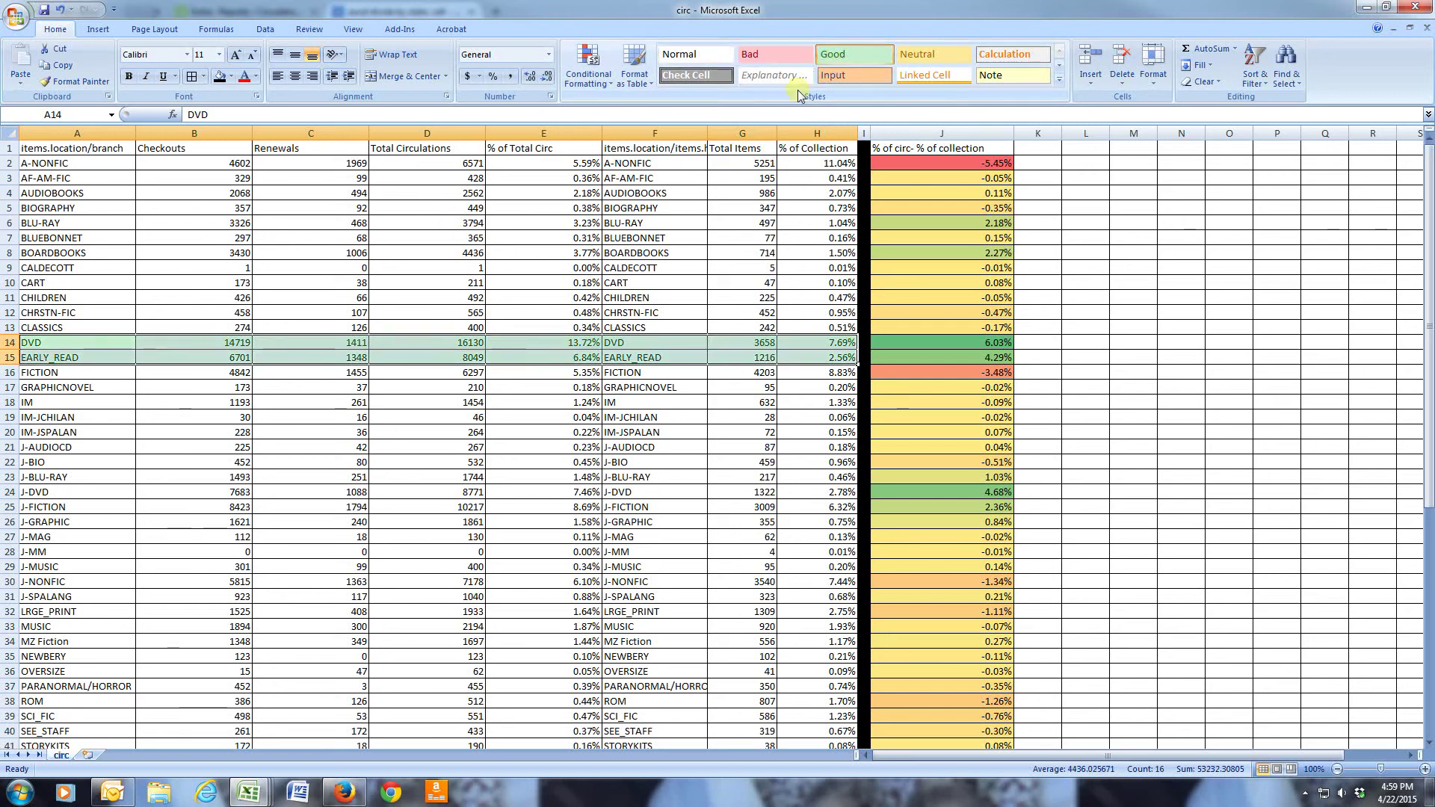
Step: Shade the J-DVD and J-FICTION rows (A–H) green with the Good style
{"action": "left_click", "coordinate": [36, 477]}
{"action": "left_click_drag", "start_coordinate": [35, 477], "coordinate": [827, 505]}
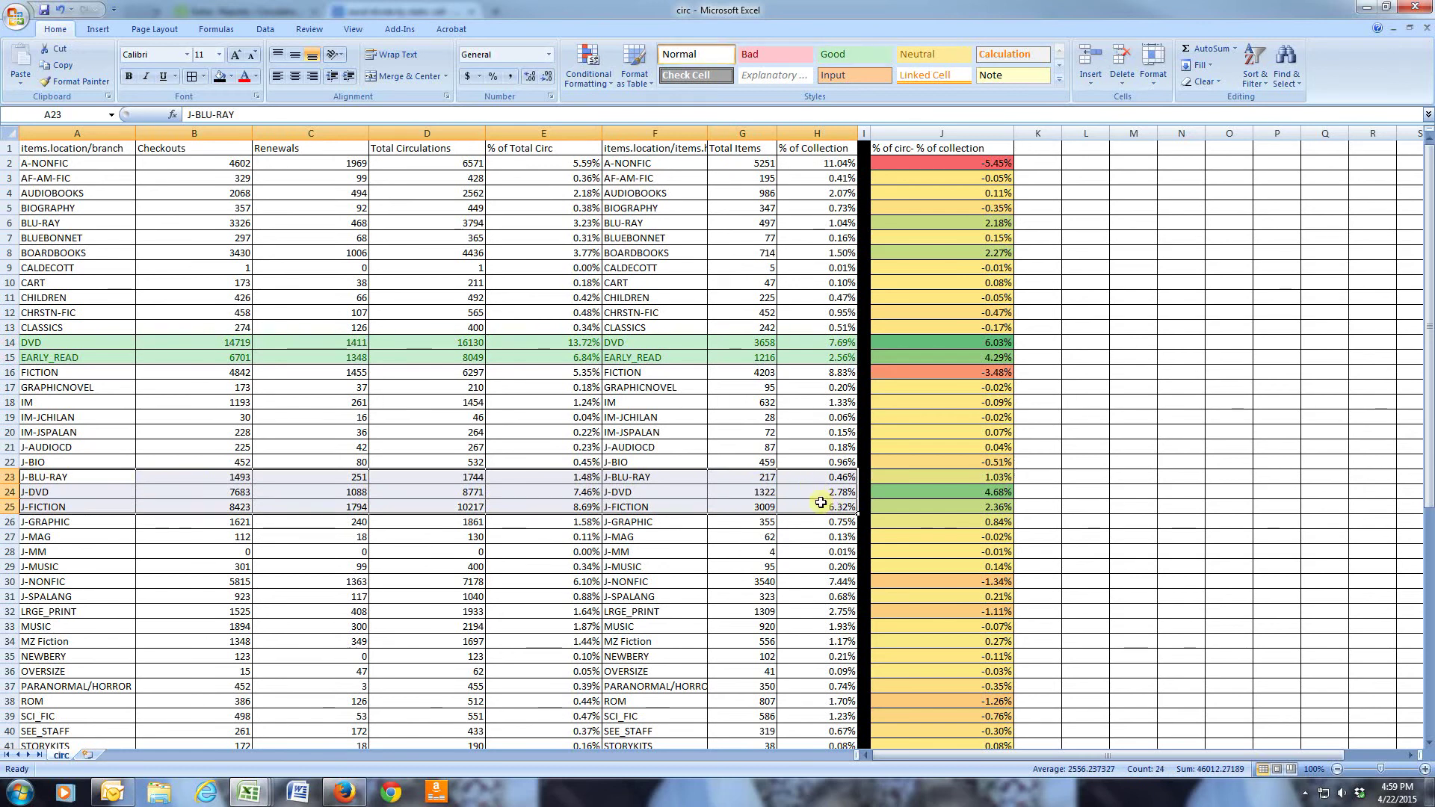
{"action": "left_click", "coordinate": [825, 507]}
{"action": "left_click_drag", "start_coordinate": [34, 496], "coordinate": [810, 508]}
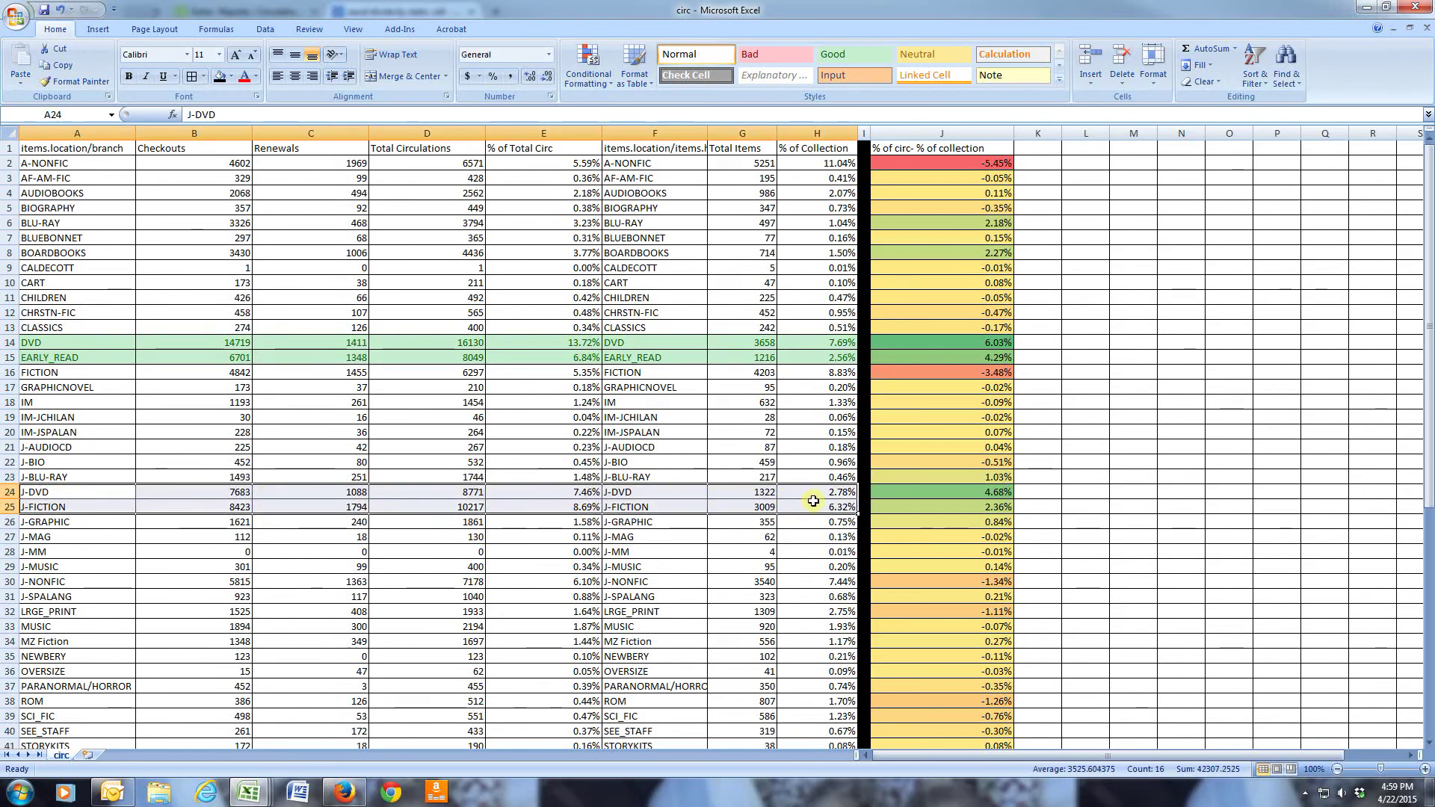
{"action": "left_click", "coordinate": [852, 54]}
Step: Shade the e- favorites row green with the Good style
{"action": "scroll", "coordinate": [690, 373], "scroll_direction": "down", "scroll_amount": 3}
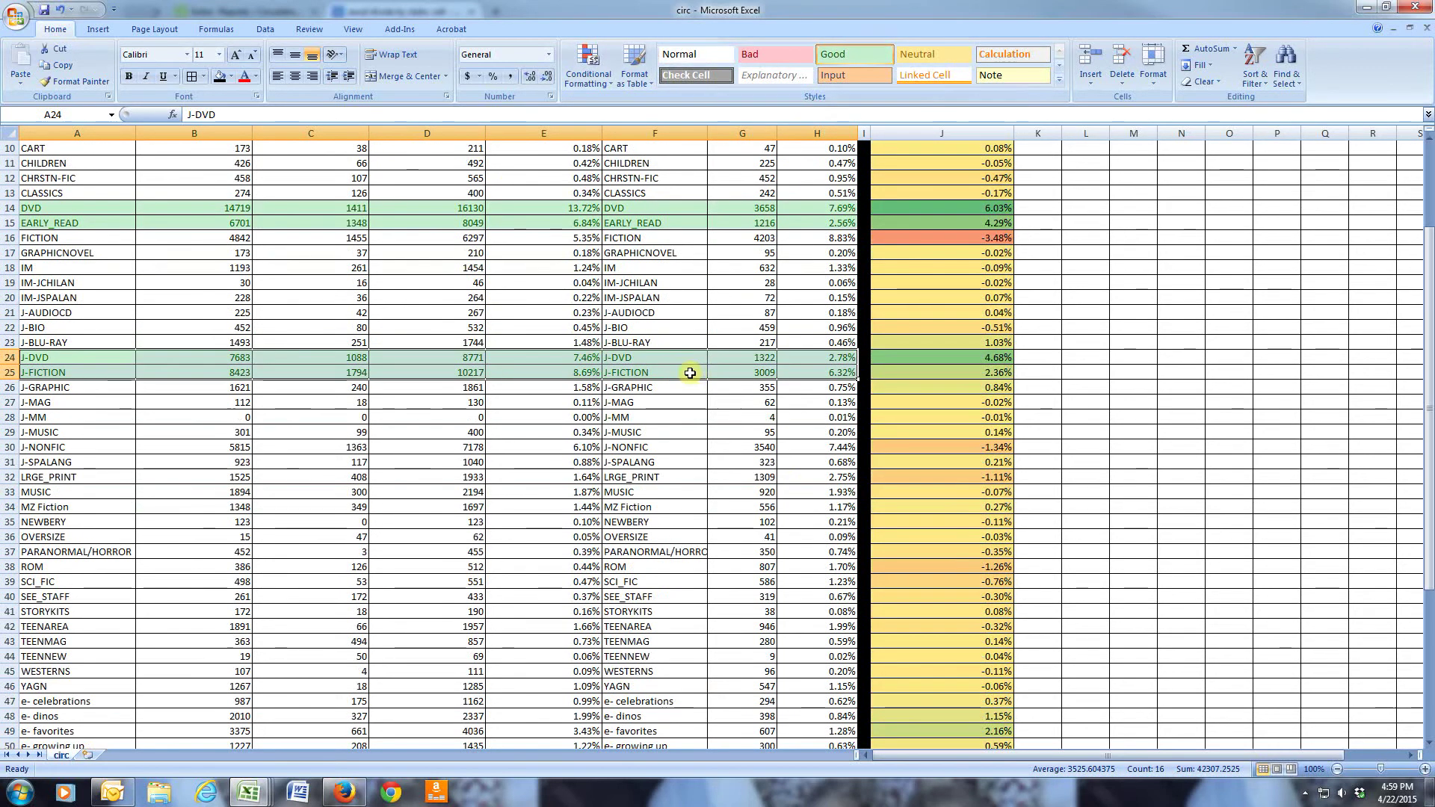
{"action": "scroll", "coordinate": [690, 373], "scroll_direction": "down", "scroll_amount": 3}
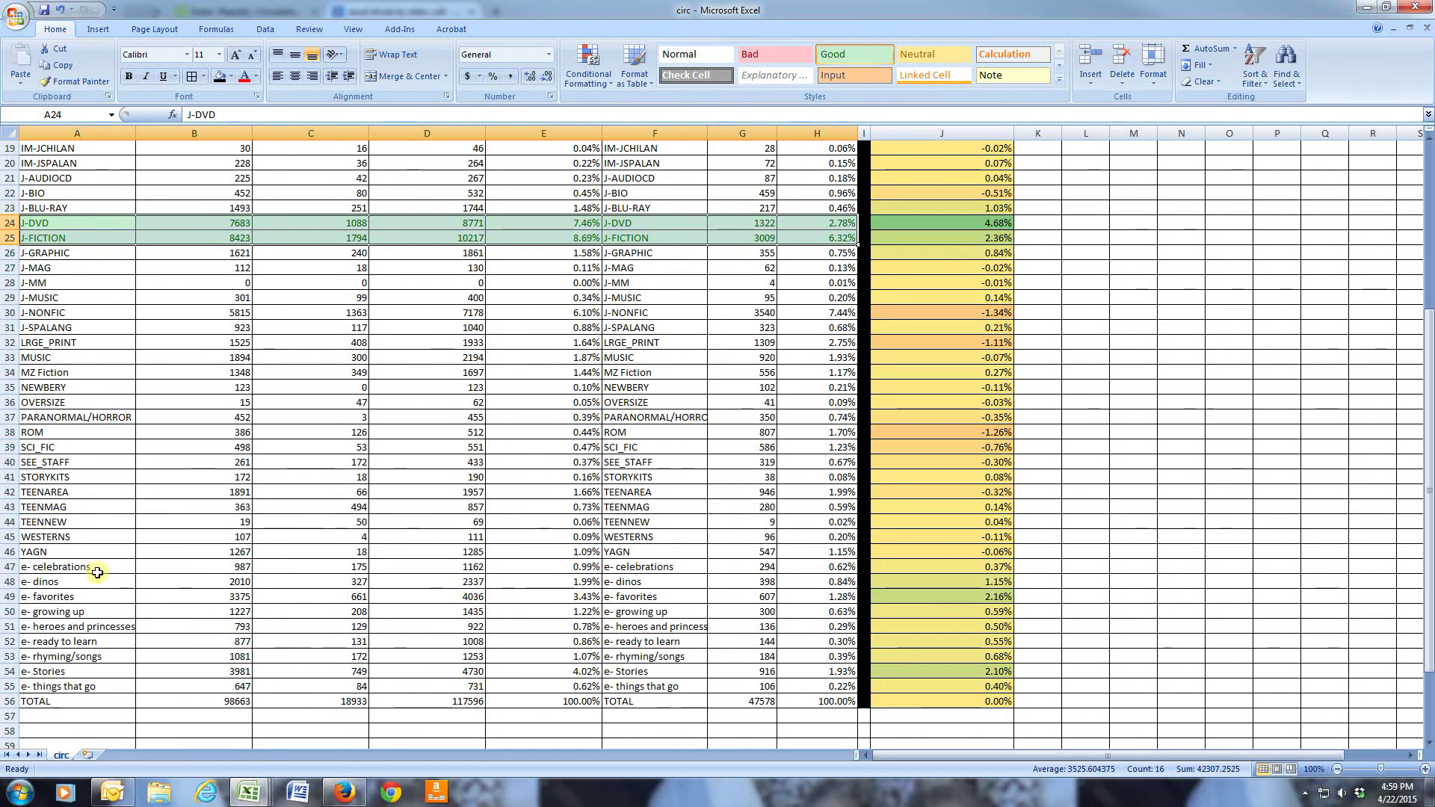
{"action": "left_click_drag", "start_coordinate": [62, 587], "coordinate": [727, 586]}
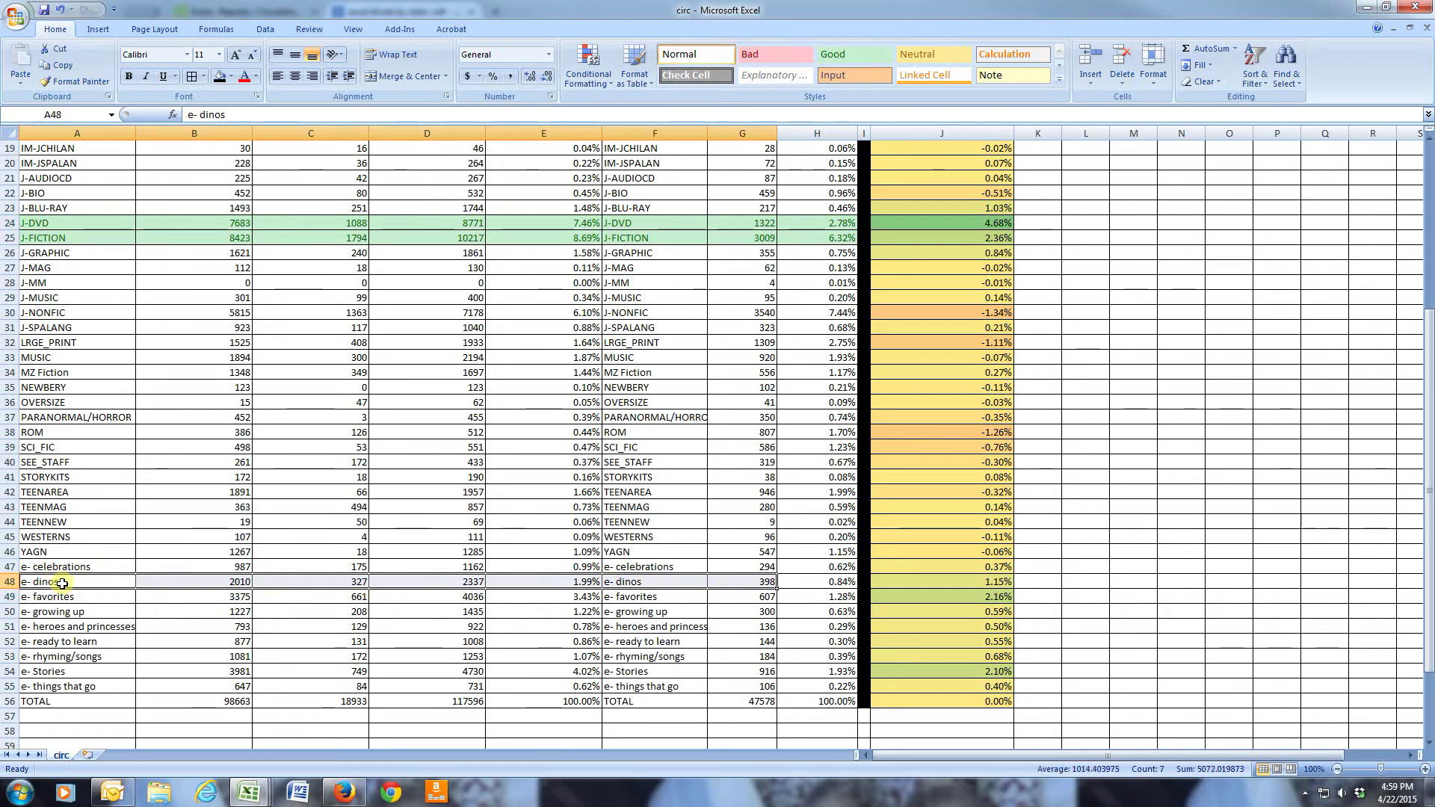
{"action": "left_click_drag", "start_coordinate": [64, 596], "coordinate": [792, 596]}
{"action": "left_click", "coordinate": [852, 54]}
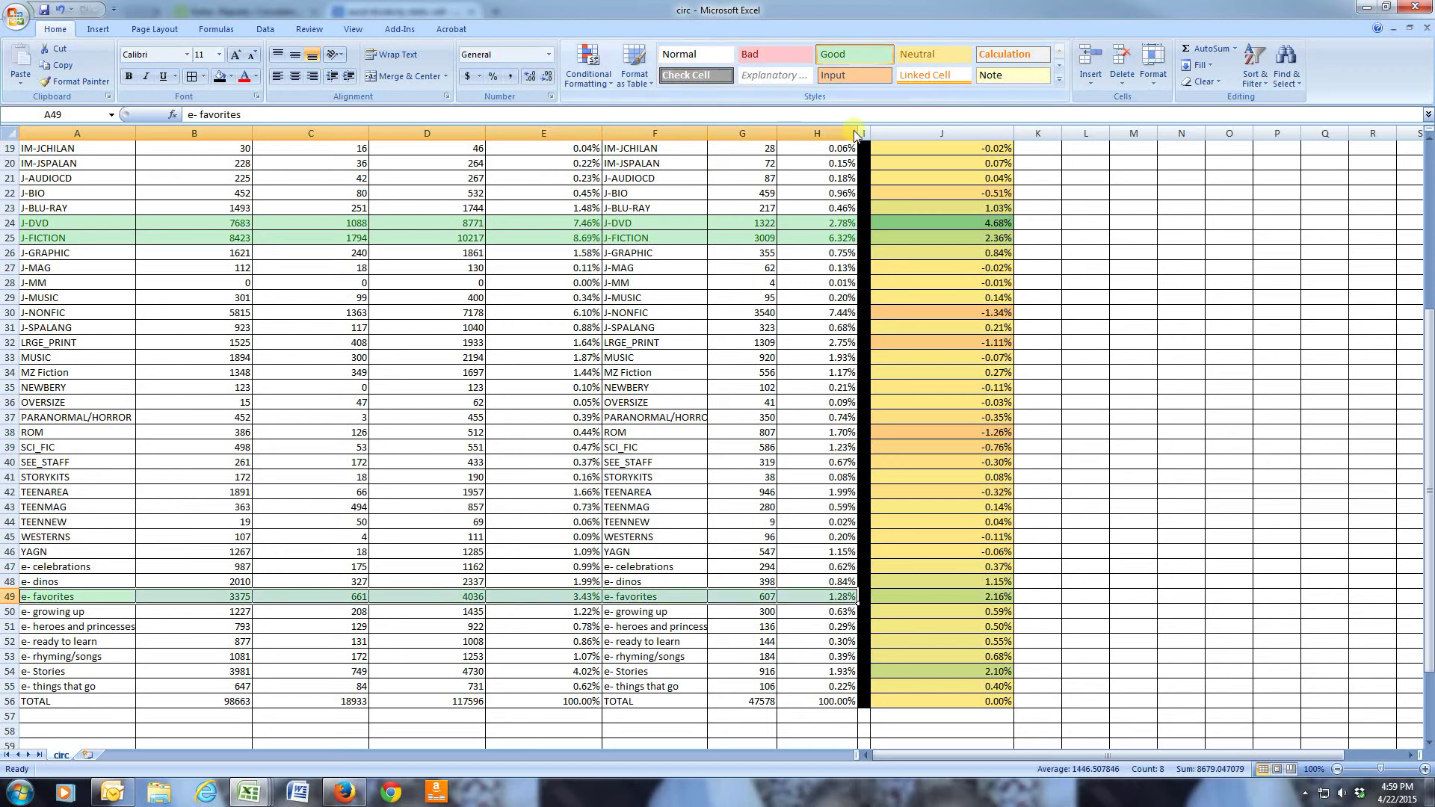
{"action": "left_click", "coordinate": [1228, 401]}
Step: Widen column K and give it the heading 'Turnover'
{"action": "scroll", "coordinate": [1226, 397], "scroll_direction": "up", "scroll_amount": 6}
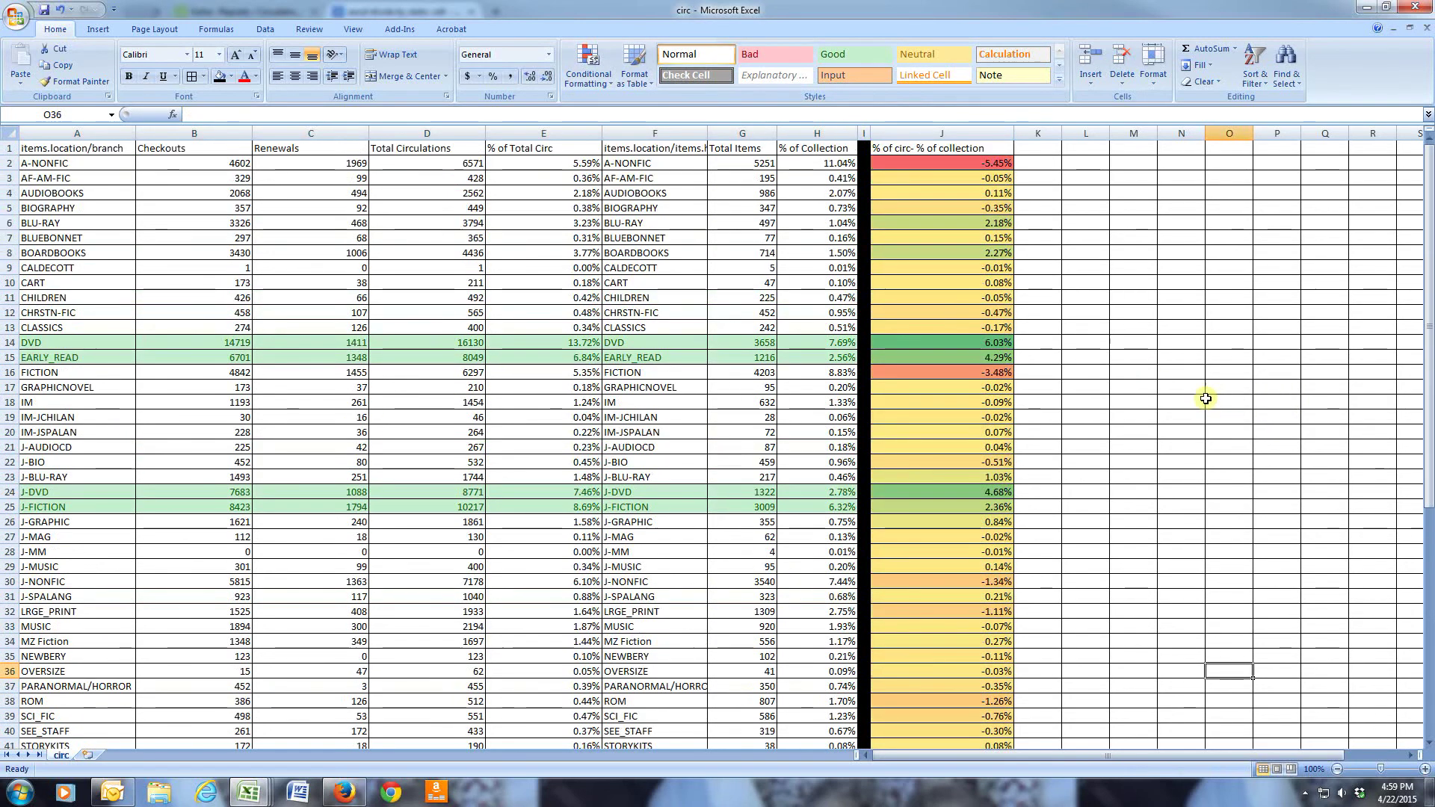
{"action": "left_click_drag", "start_coordinate": [1062, 134], "coordinate": [1095, 134]}
{"action": "left_click", "coordinate": [1065, 150]}
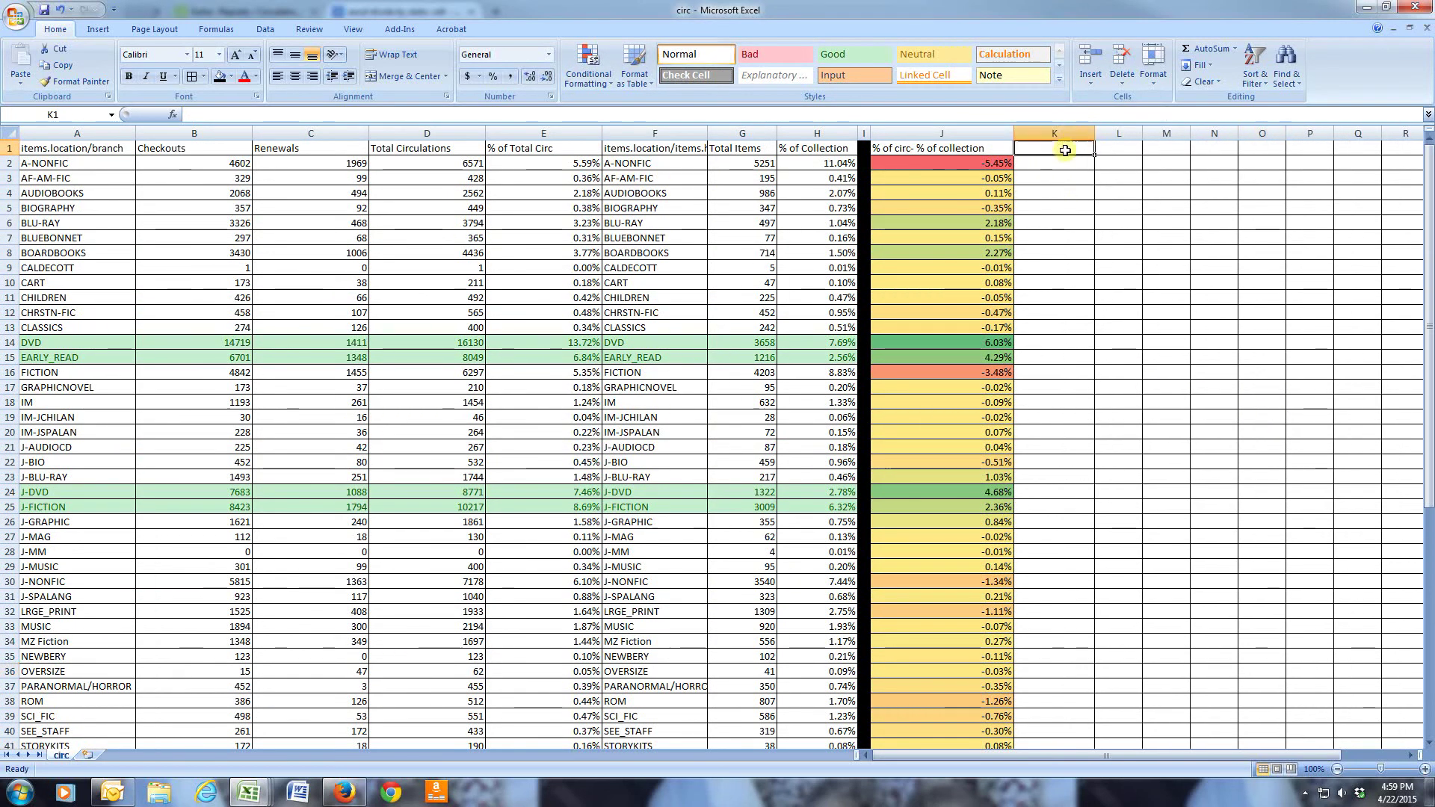
{"action": "type", "text": "Turnover!"}
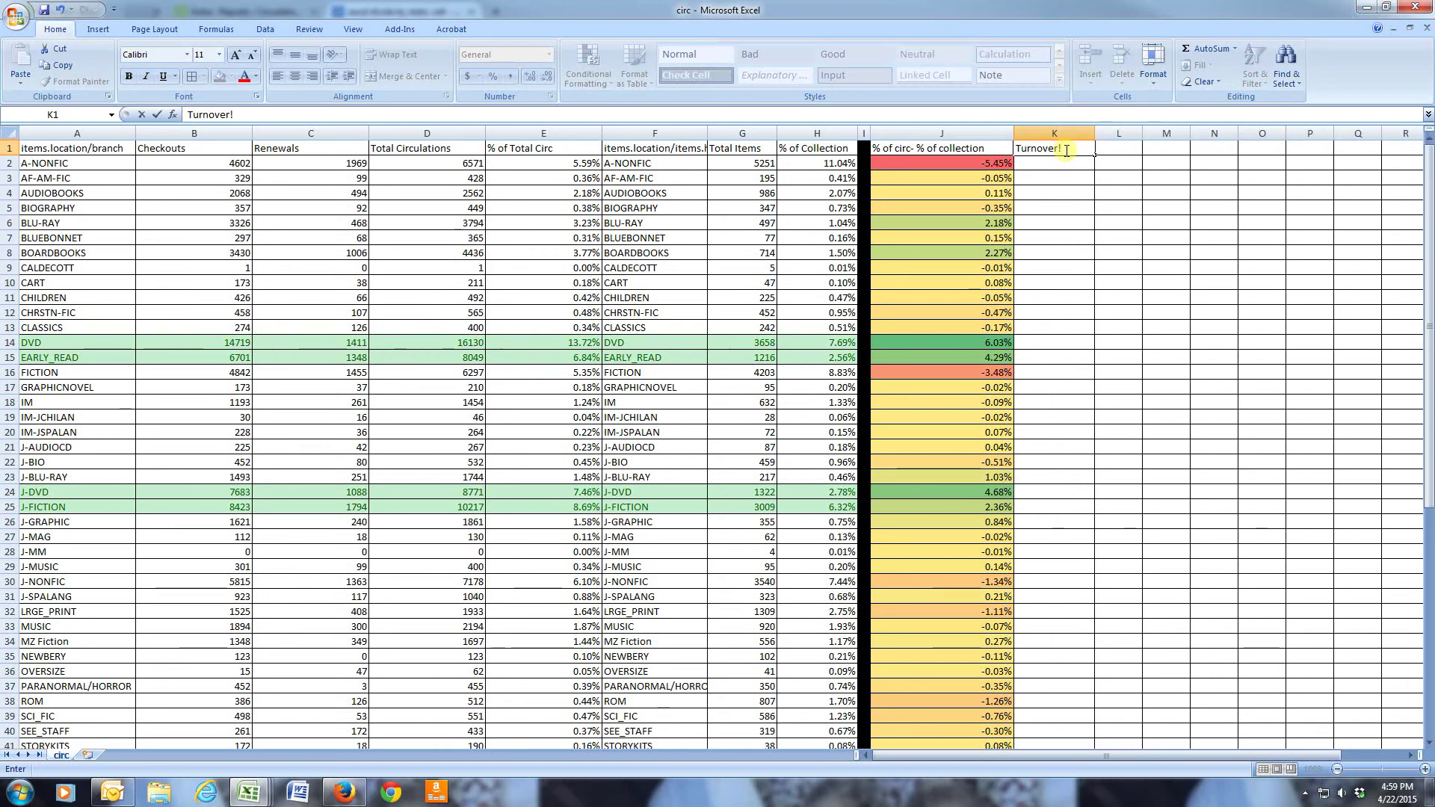
{"action": "left_click", "coordinate": [1069, 165]}
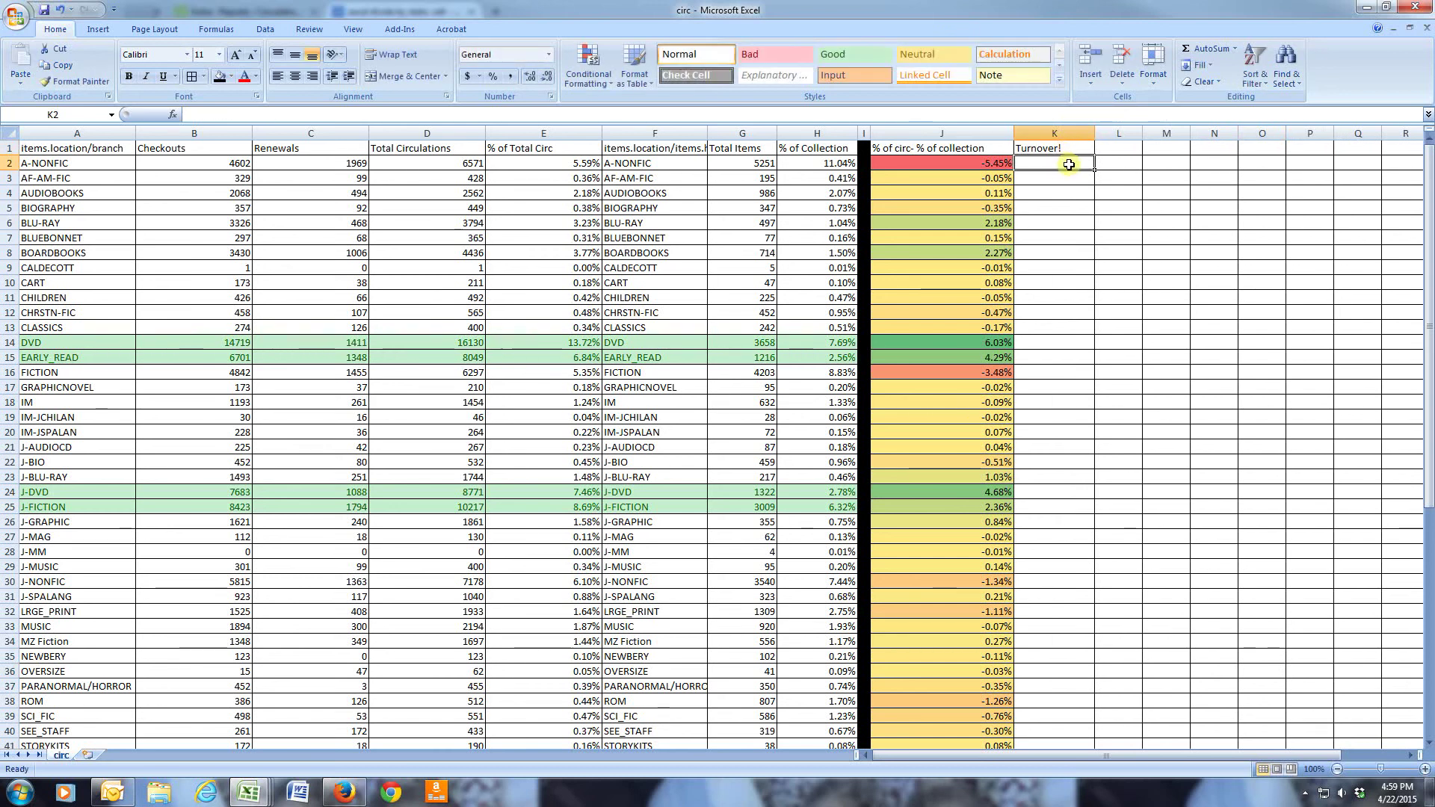
Step: Enter =D2/G2 in K2 and fill it down to K56
{"action": "type", "text": "="}
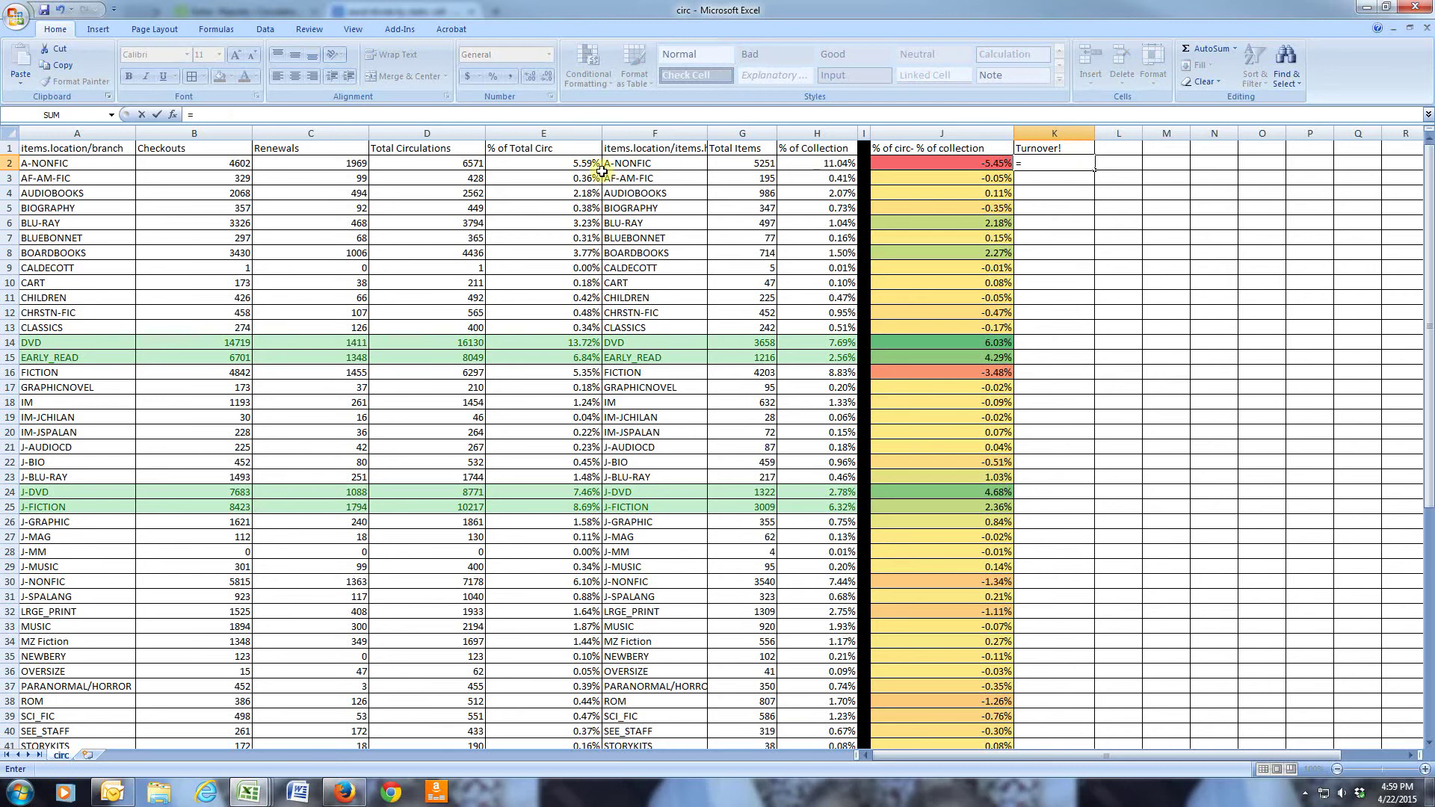
{"action": "left_click", "coordinate": [455, 166]}
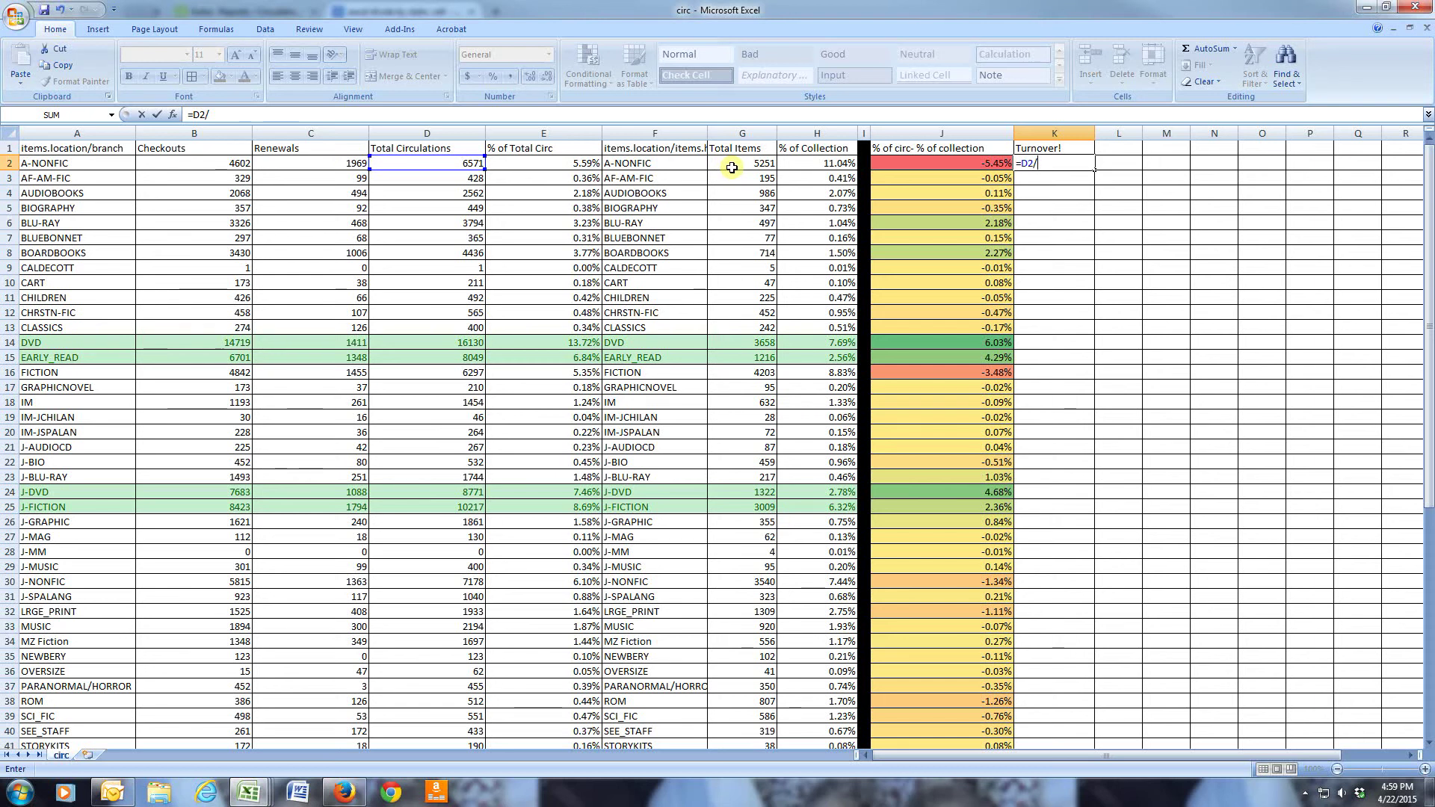
{"action": "left_click", "coordinate": [732, 168]}
{"action": "key", "text": "Return"}
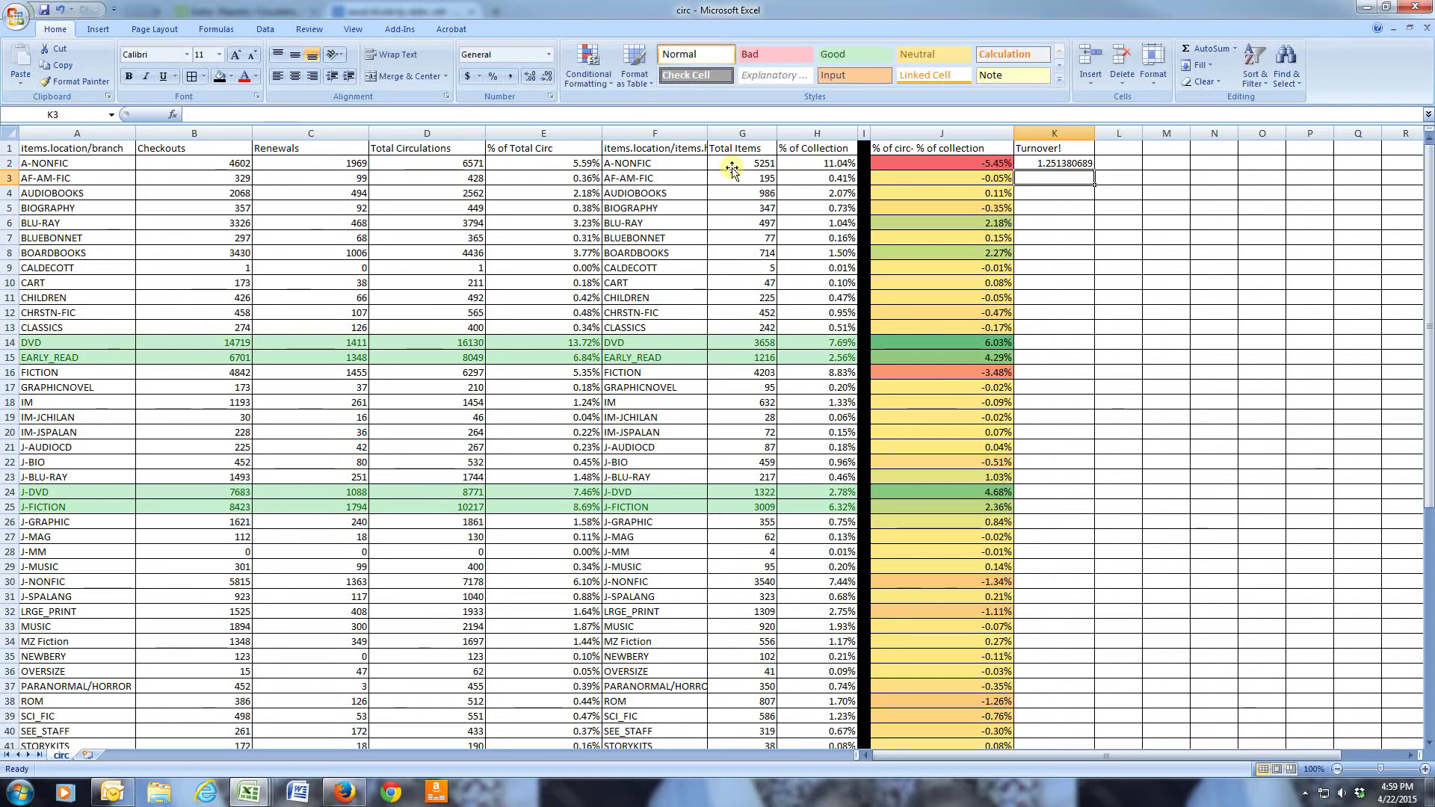
{"action": "left_click", "coordinate": [1094, 165]}
{"action": "left_click_drag", "start_coordinate": [1097, 170], "coordinate": [1085, 726]}
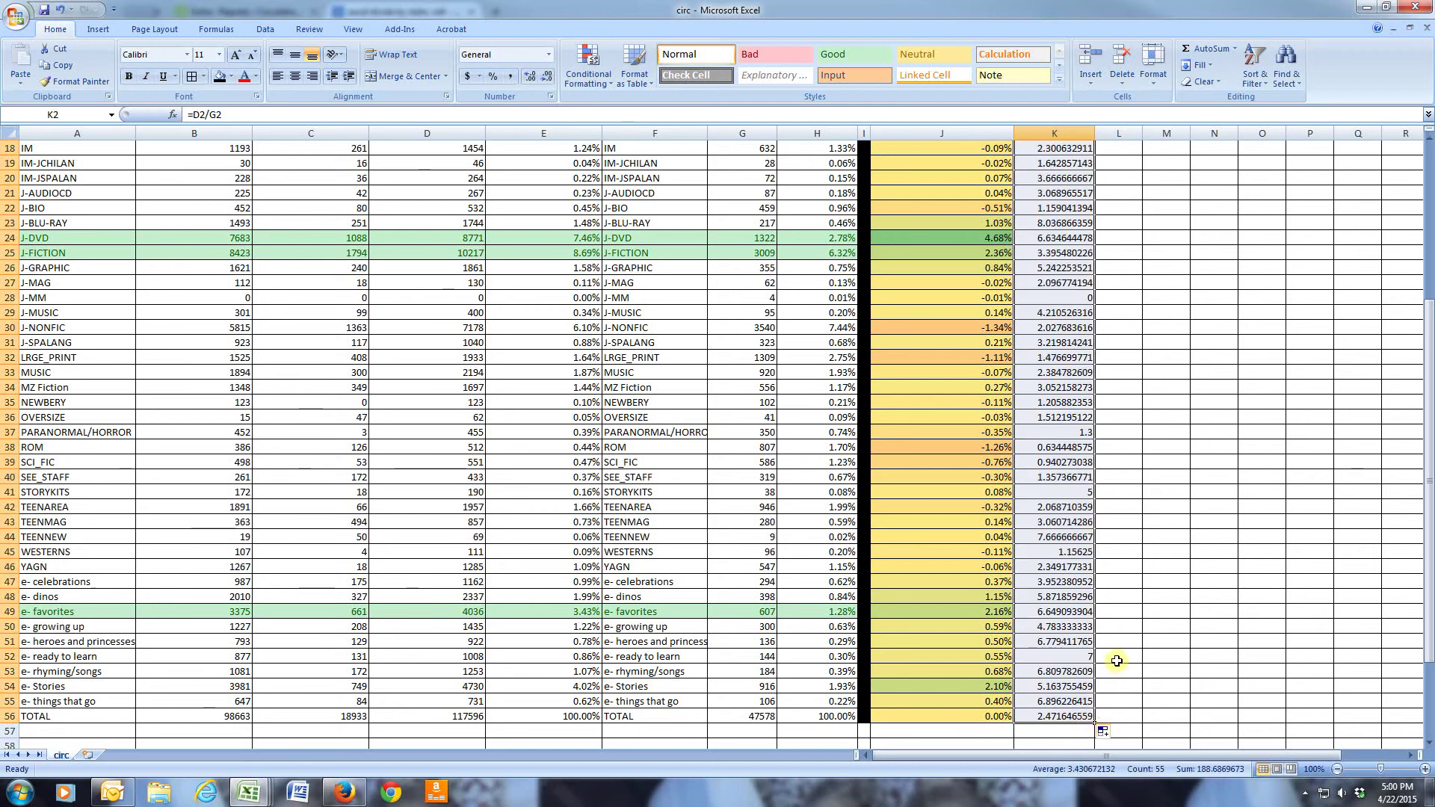
Step: Clear the TOTAL difference in J56 and select the J2:J55 values
{"action": "left_click", "coordinate": [956, 719]}
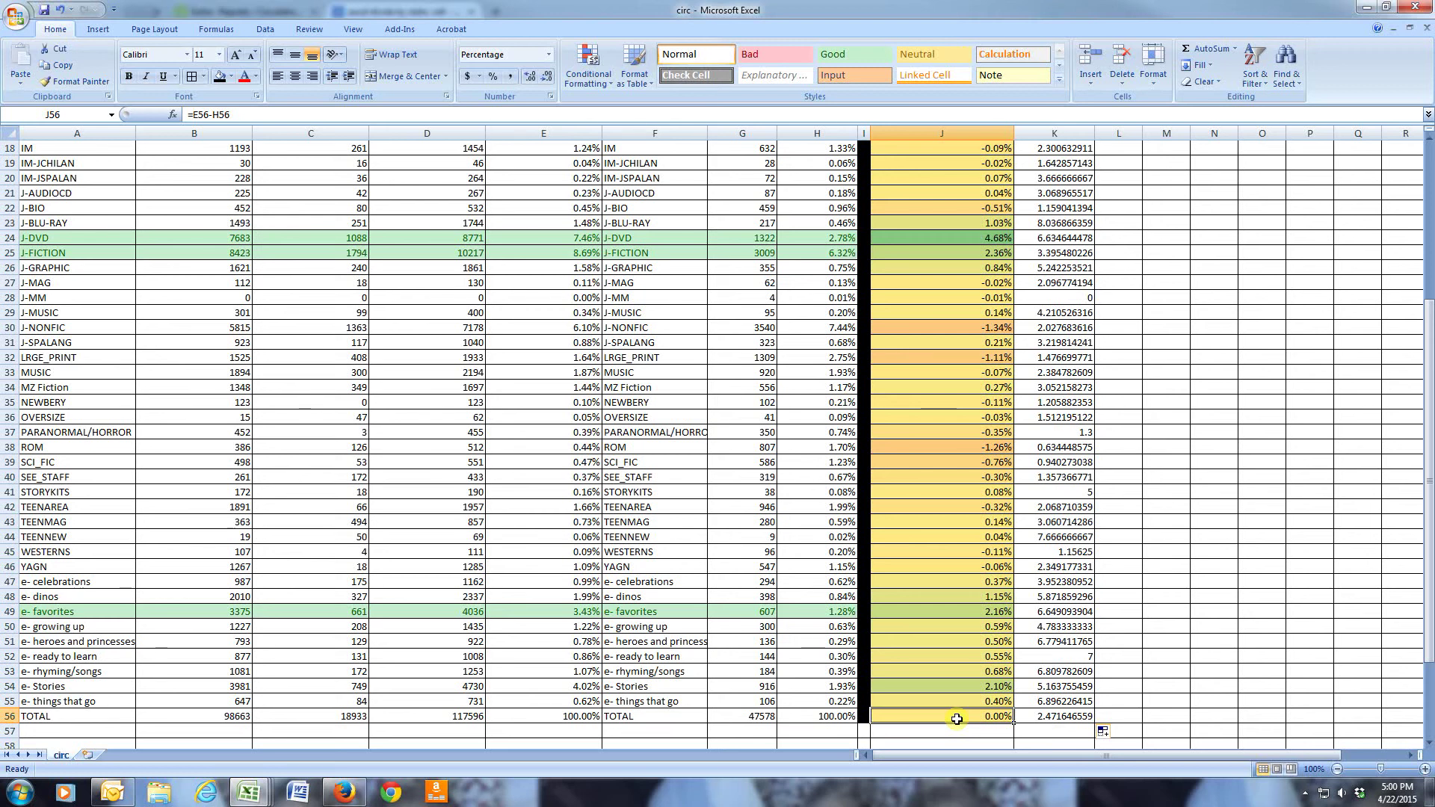
{"action": "key", "text": "Delete"}
{"action": "left_click", "coordinate": [1164, 656]}
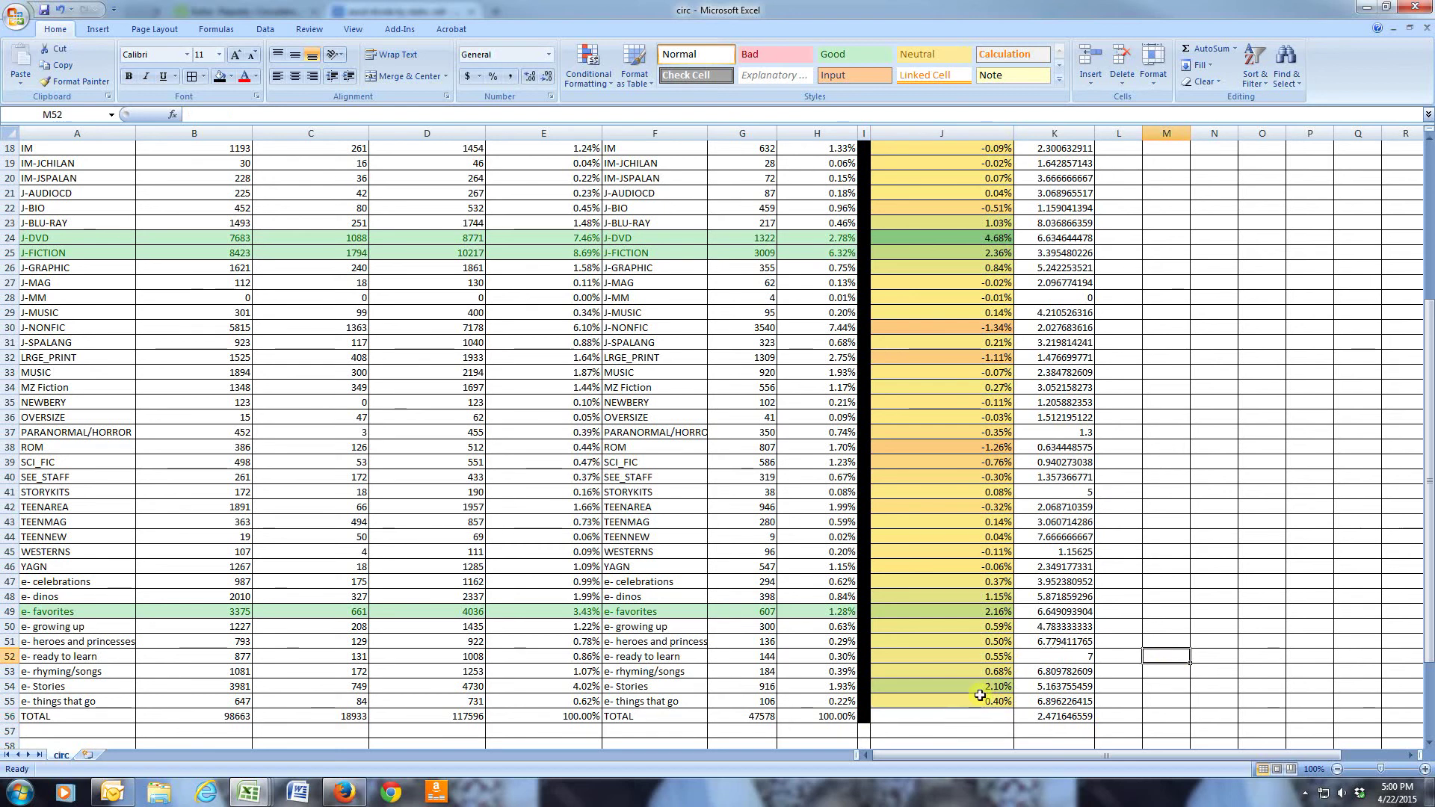
{"action": "left_click_drag", "start_coordinate": [980, 696], "coordinate": [975, 163]}
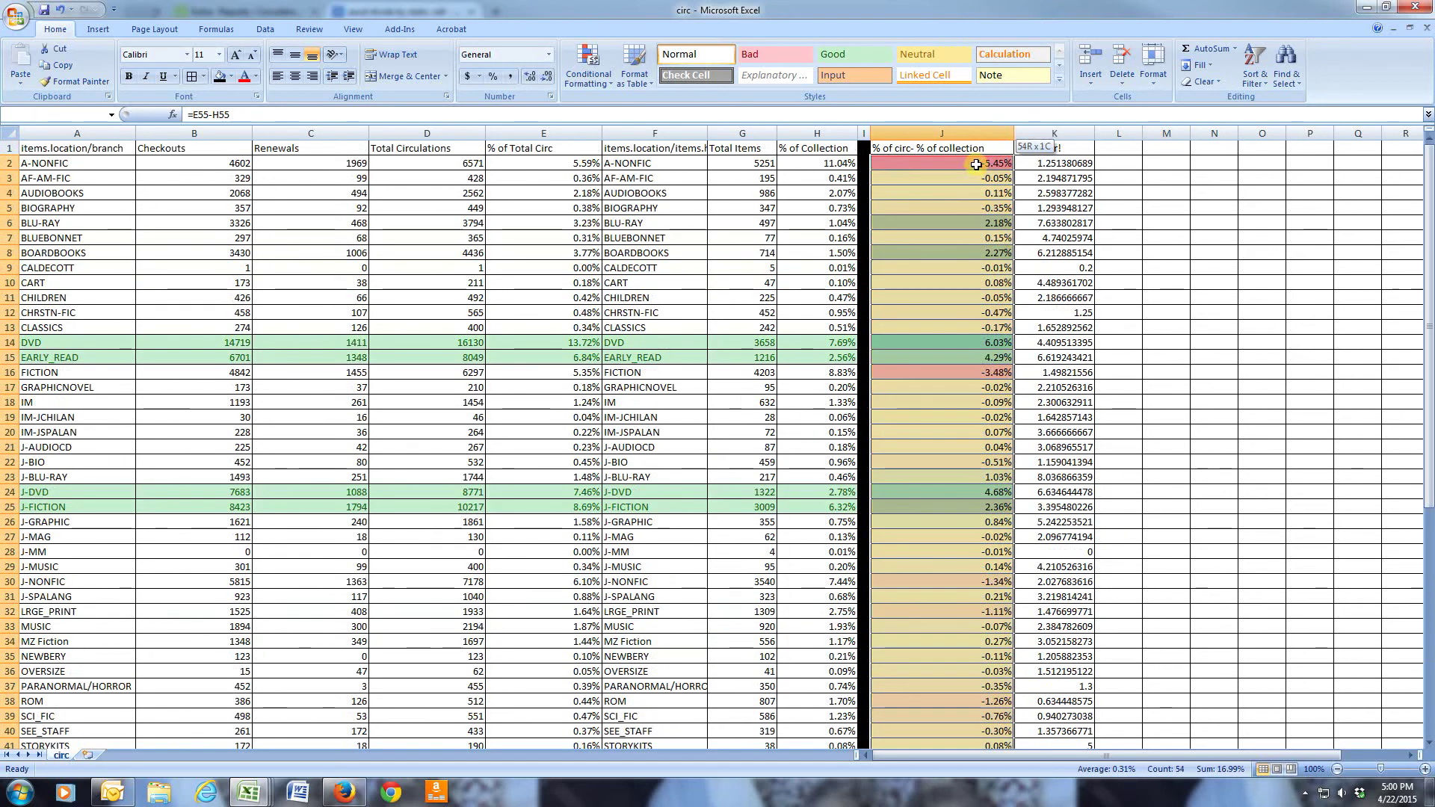
Step: Apply a red-yellow-green 3-Color Scale rule to J2:J55
{"action": "left_click", "coordinate": [580, 80]}
{"action": "mouse_move", "coordinate": [621, 208]}
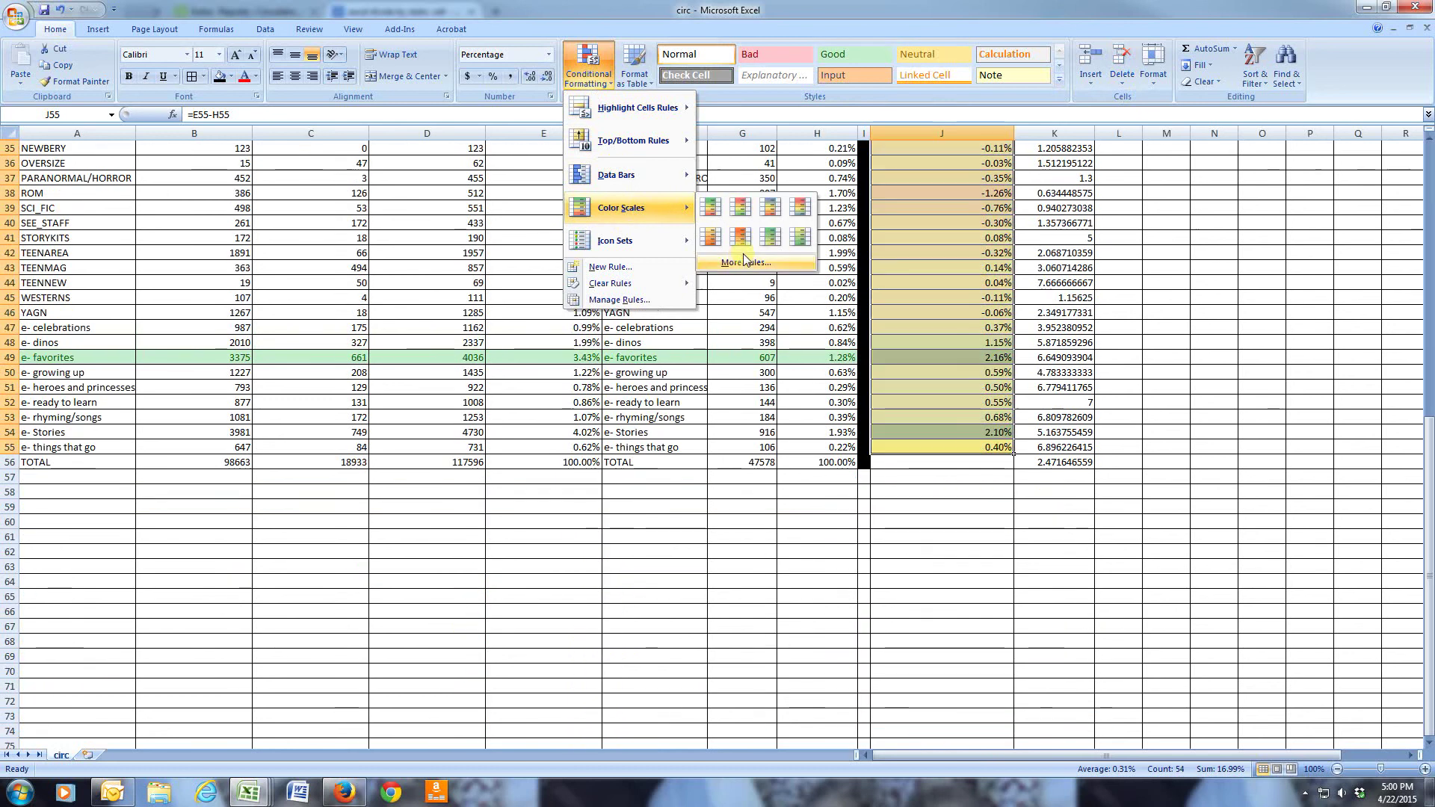
{"action": "left_click", "coordinate": [744, 258]}
{"action": "left_click", "coordinate": [631, 205]}
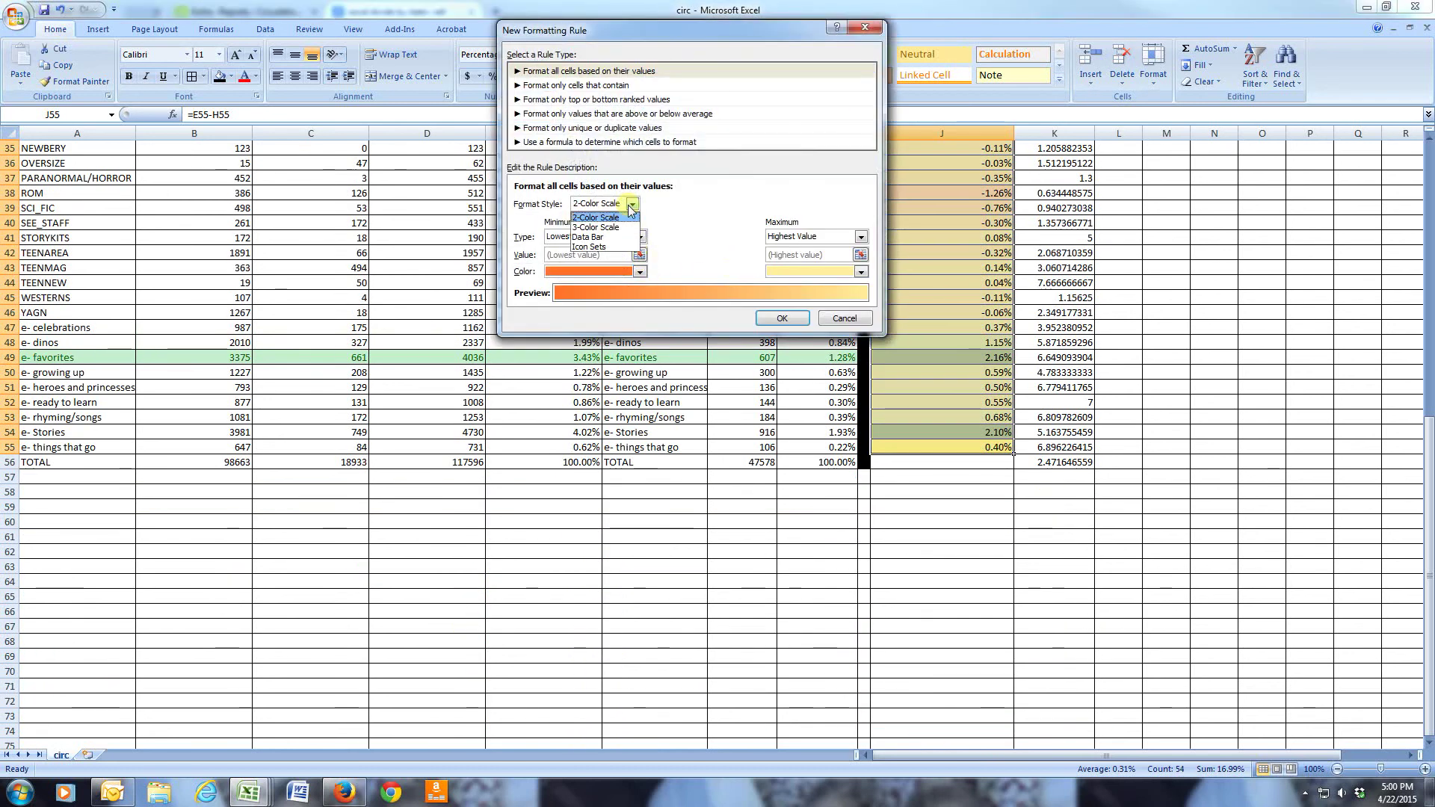
{"action": "left_click", "coordinate": [617, 227]}
{"action": "left_click", "coordinate": [777, 319]}
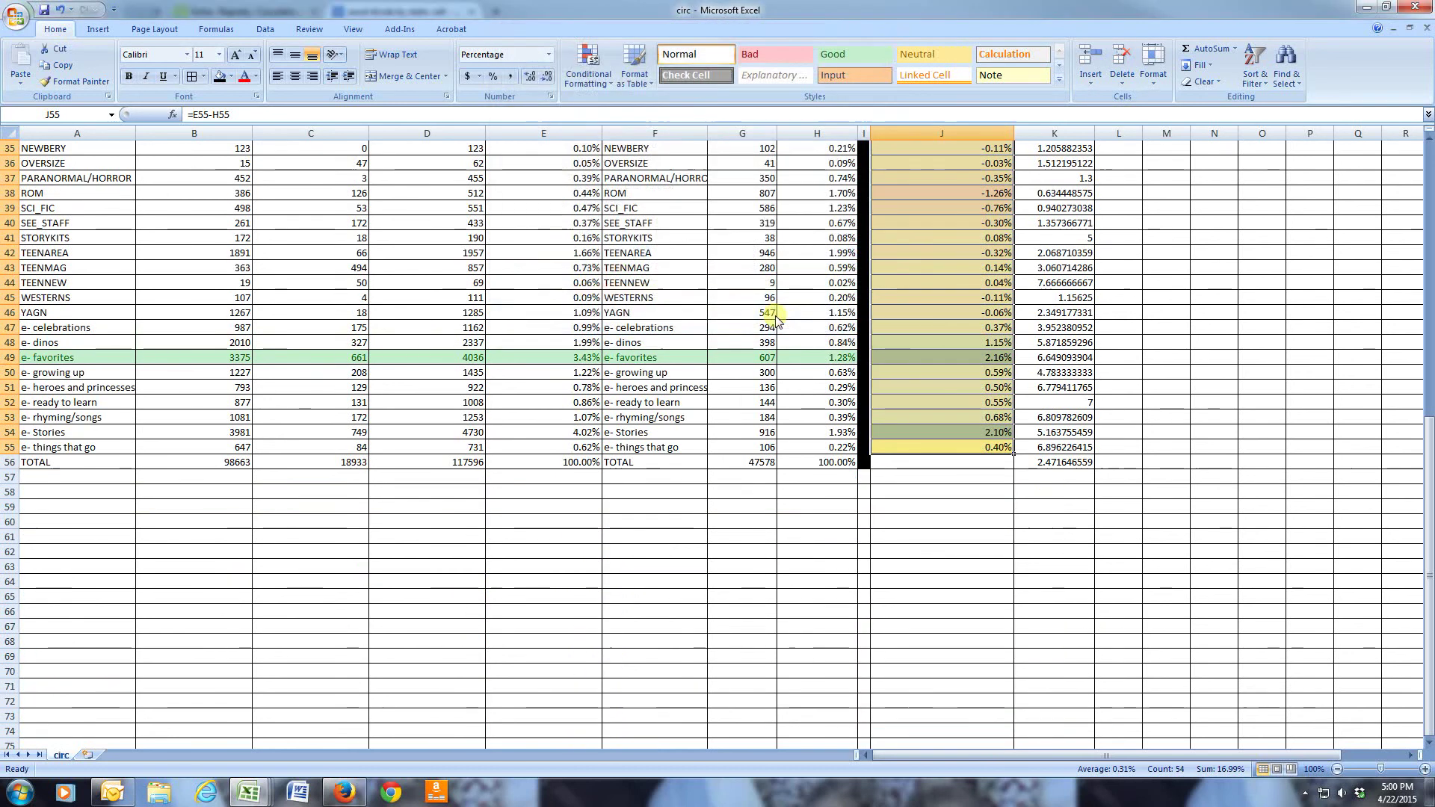
{"action": "scroll", "coordinate": [1009, 528], "scroll_direction": "up", "scroll_amount": 1}
{"action": "scroll", "coordinate": [1009, 529], "scroll_direction": "up", "scroll_amount": 10}
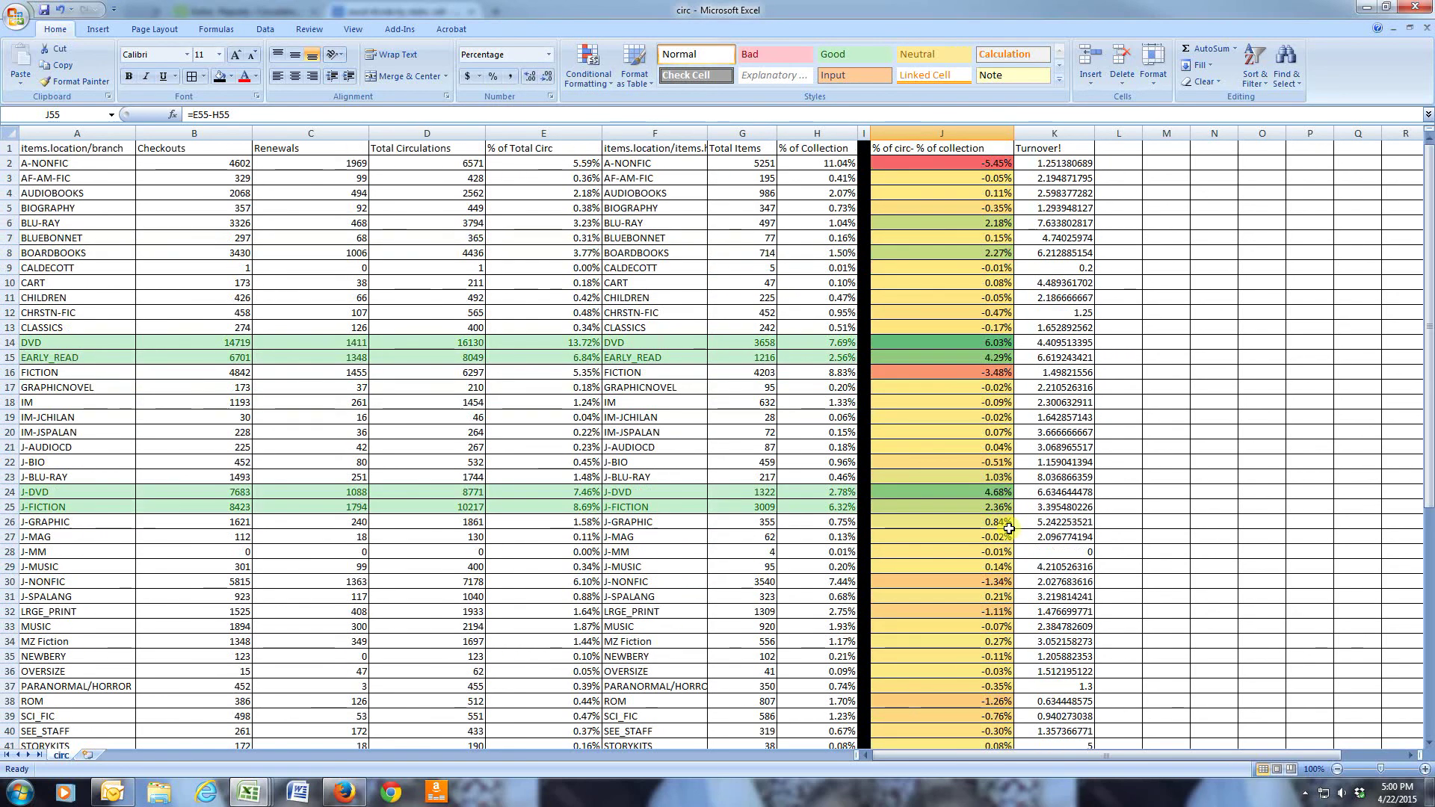
Step: Apply the Bad cell style to the A-NONFIC (A2:H2) and FICTION (A16:H16) rows
{"action": "left_click_drag", "start_coordinate": [831, 166], "coordinate": [82, 160]}
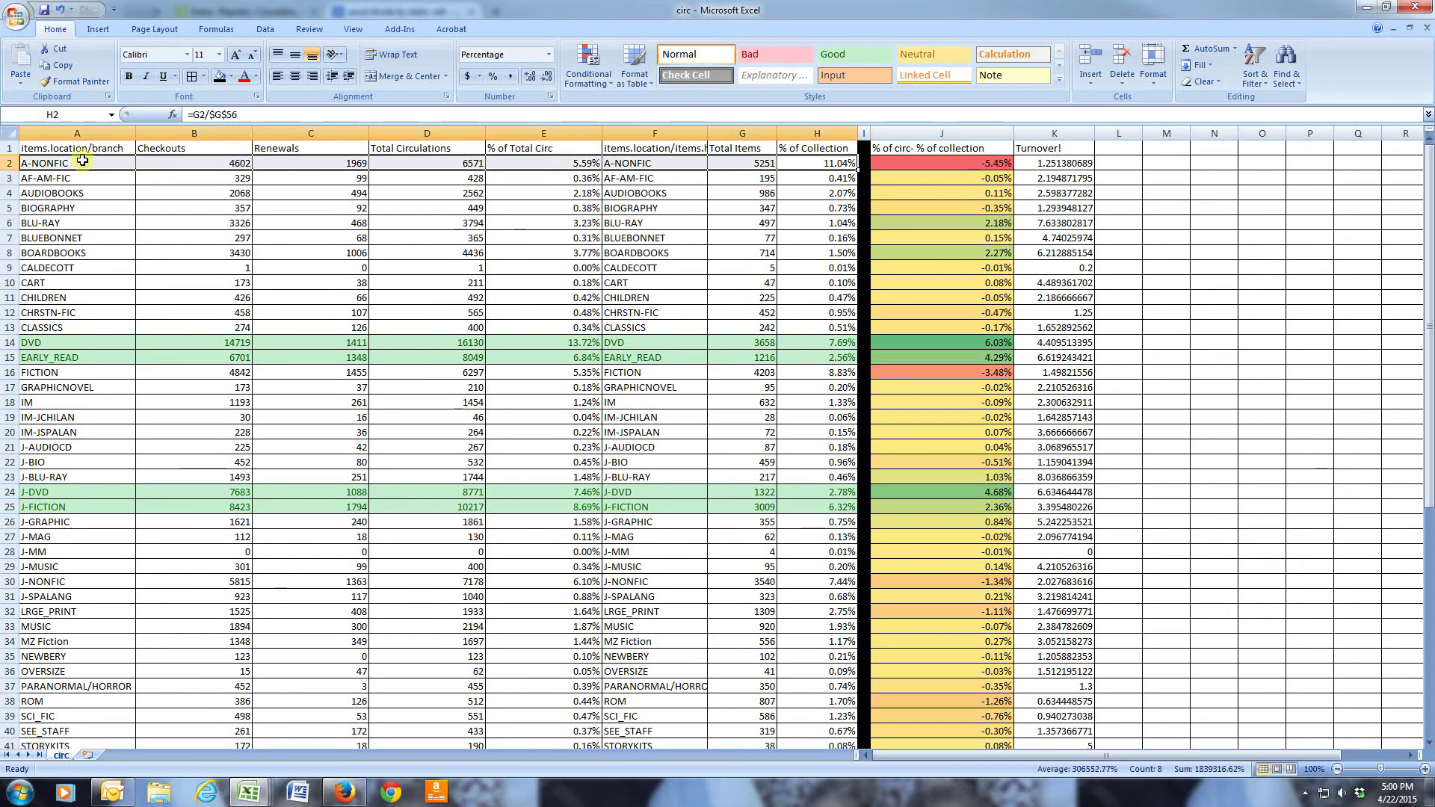
{"action": "left_click", "coordinate": [774, 53]}
{"action": "left_click_drag", "start_coordinate": [815, 378], "coordinate": [99, 366]}
{"action": "left_click", "coordinate": [774, 54]}
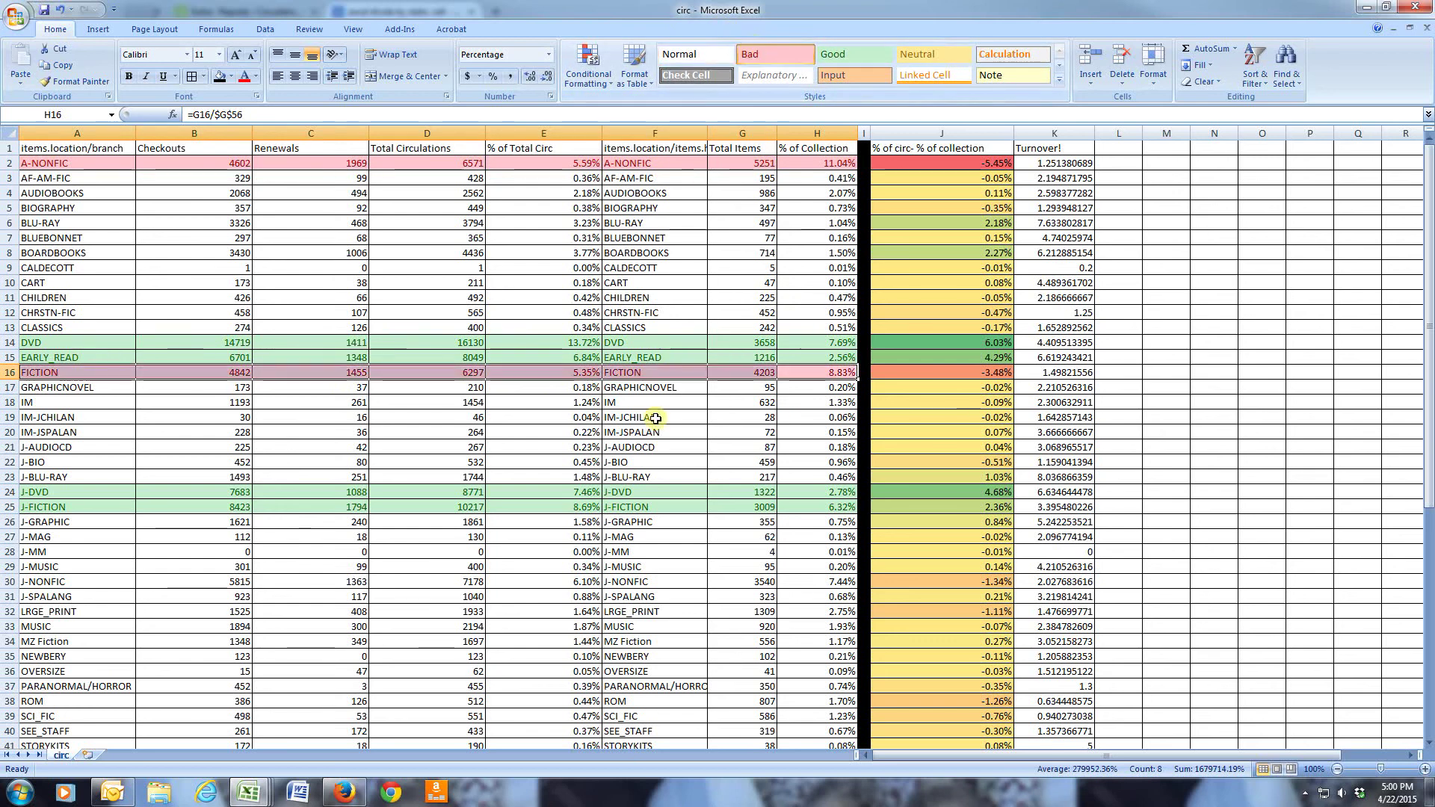
Step: Select the Turnover values in column K from K2 downward
{"action": "scroll", "coordinate": [652, 423], "scroll_direction": "down", "scroll_amount": 1}
{"action": "scroll", "coordinate": [651, 423], "scroll_direction": "down", "scroll_amount": 6}
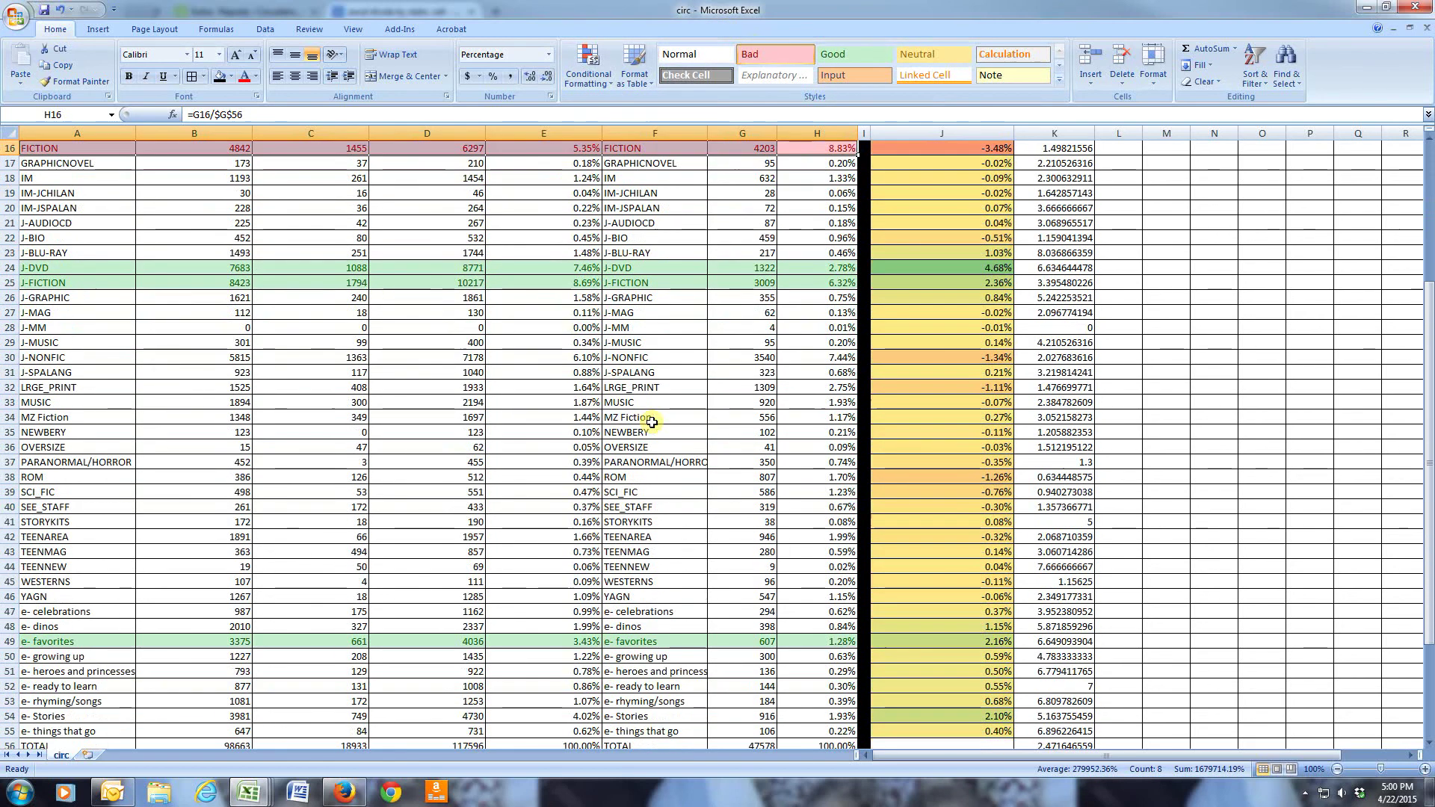
{"action": "scroll", "coordinate": [652, 423], "scroll_direction": "up", "scroll_amount": 7}
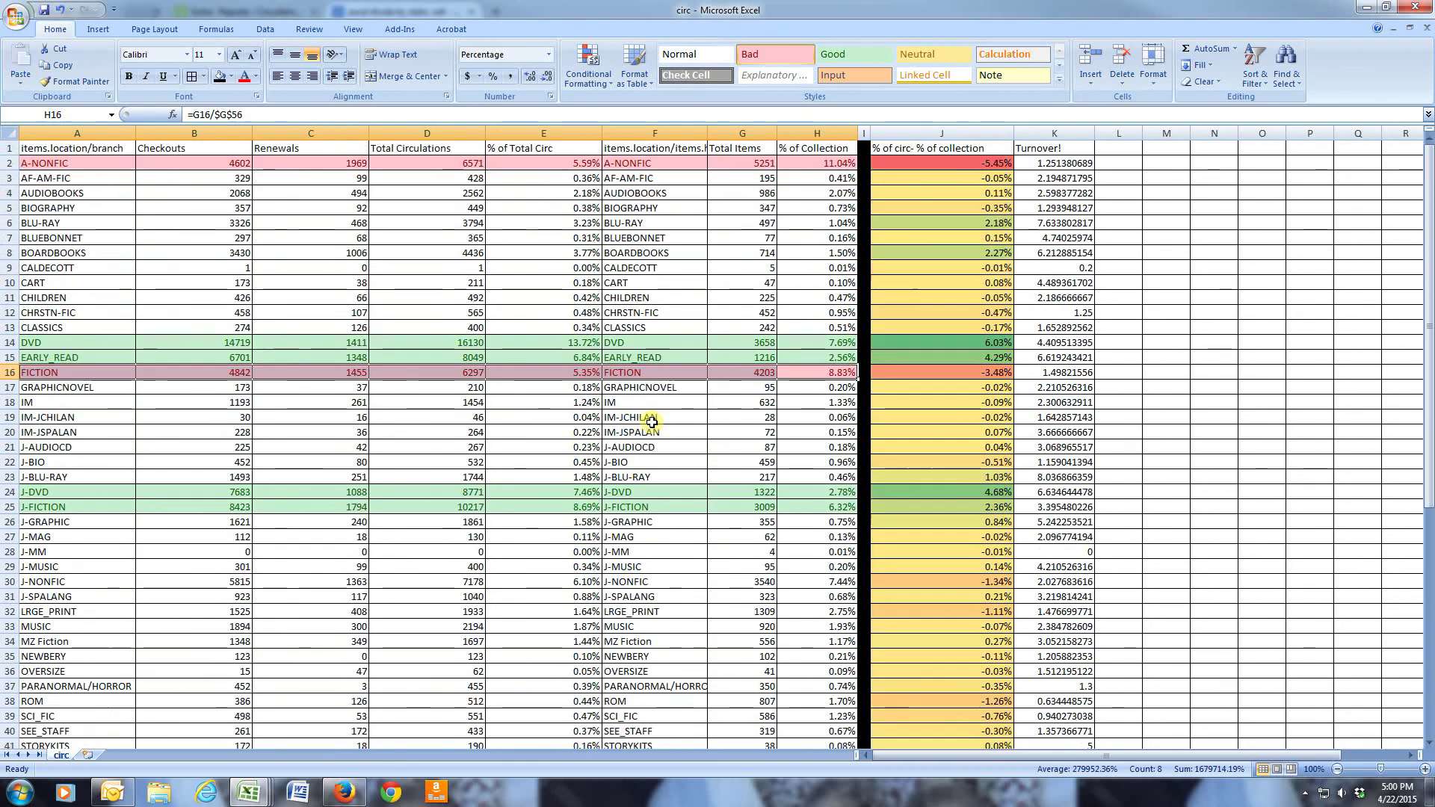
{"action": "left_click", "coordinate": [1054, 133]}
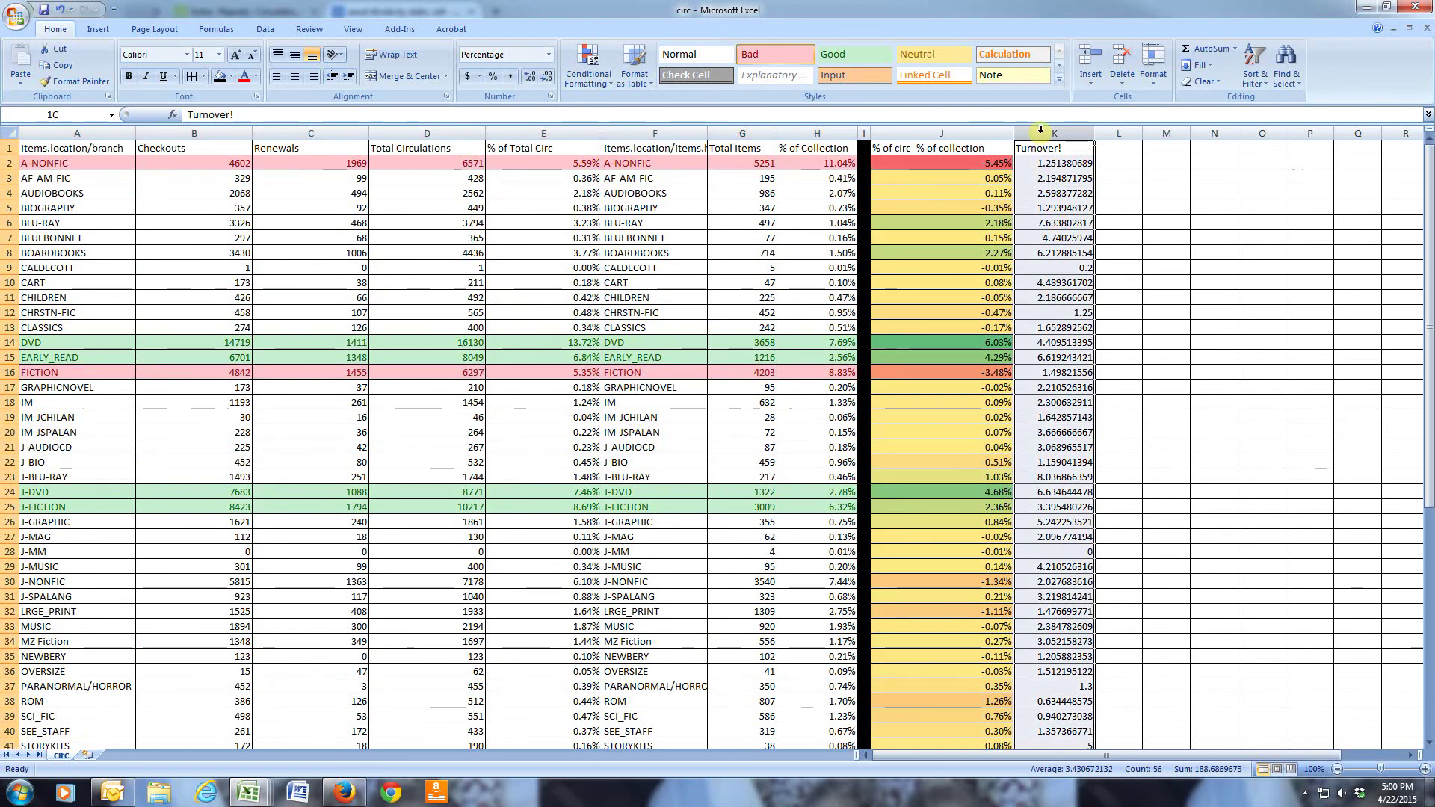
{"action": "left_click_drag", "start_coordinate": [1069, 163], "coordinate": [1076, 655]}
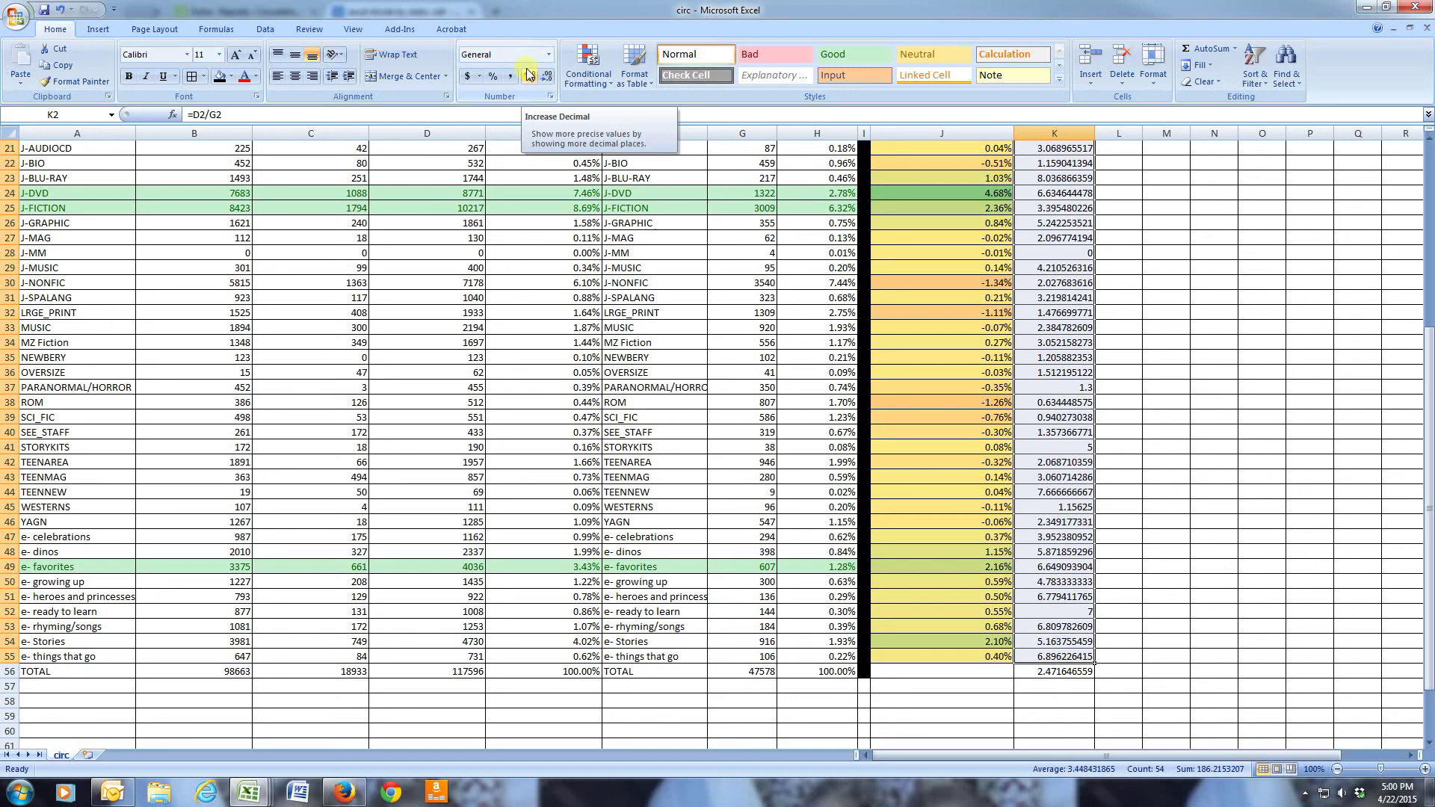
Step: Apply the Blue-Yellow-Red Color Scale preset to the Turnover values
{"action": "left_click", "coordinate": [588, 74]}
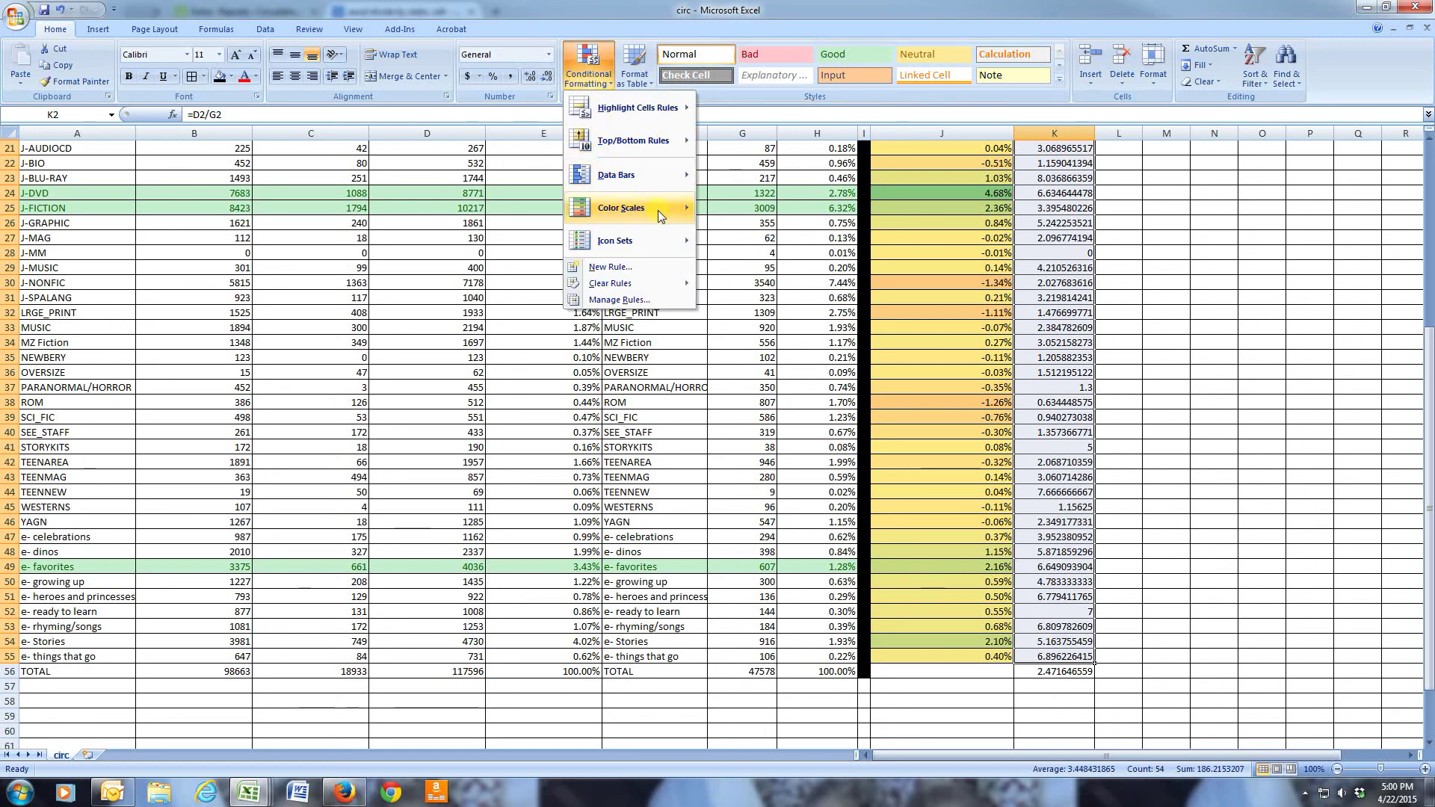
{"action": "mouse_move", "coordinate": [658, 214]}
{"action": "scroll", "coordinate": [720, 208], "scroll_direction": "up", "scroll_amount": 7}
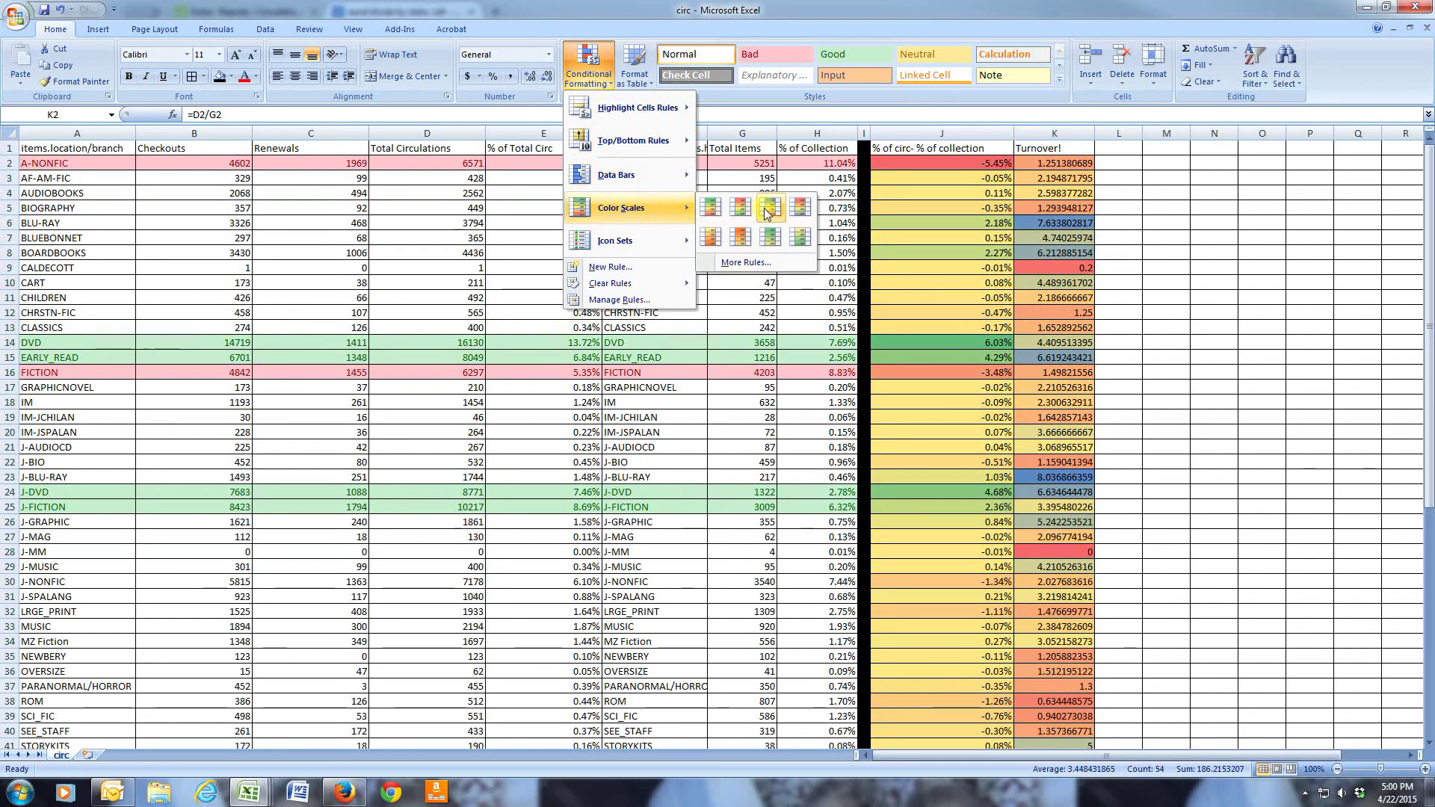
{"action": "left_click", "coordinate": [764, 208]}
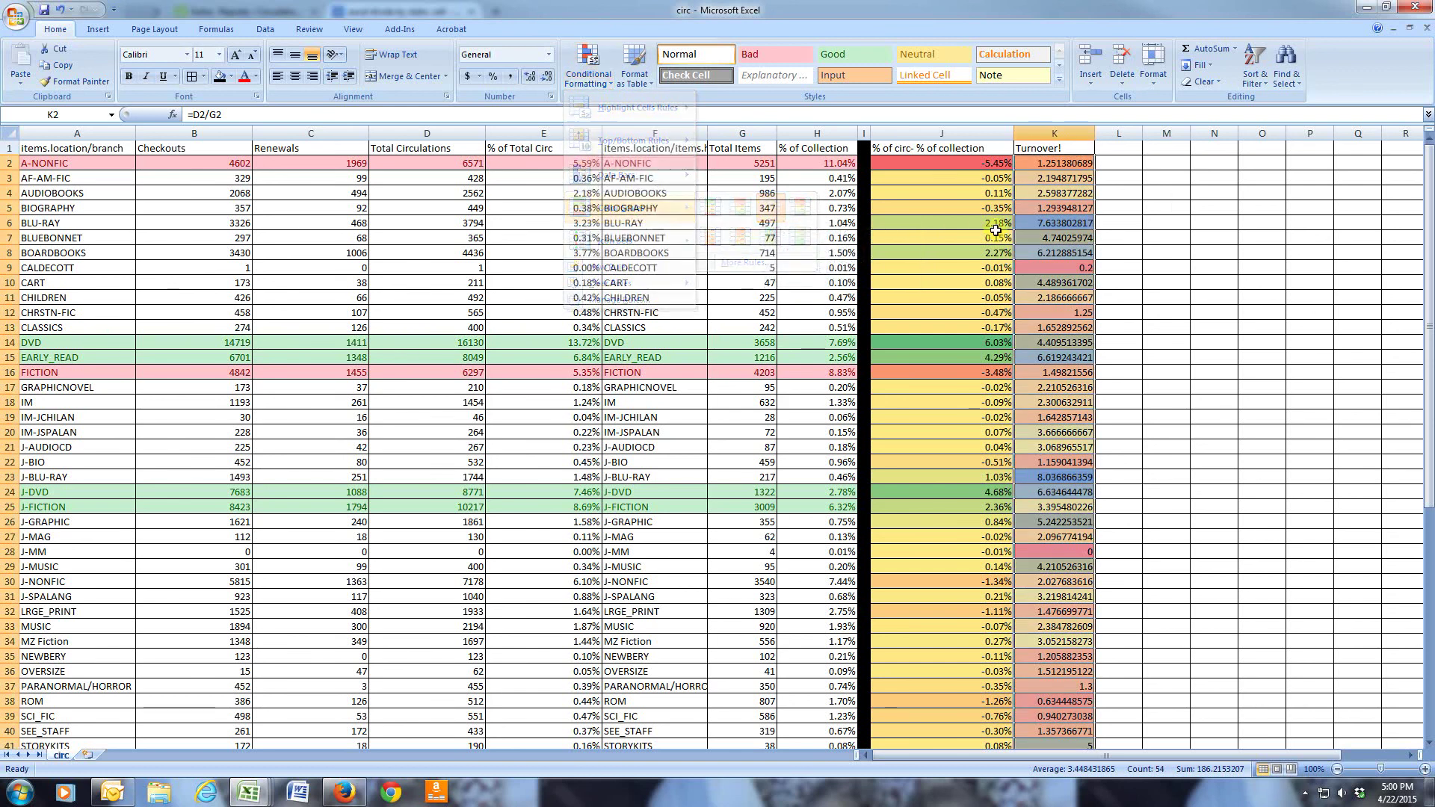
{"action": "left_click", "coordinate": [1230, 268]}
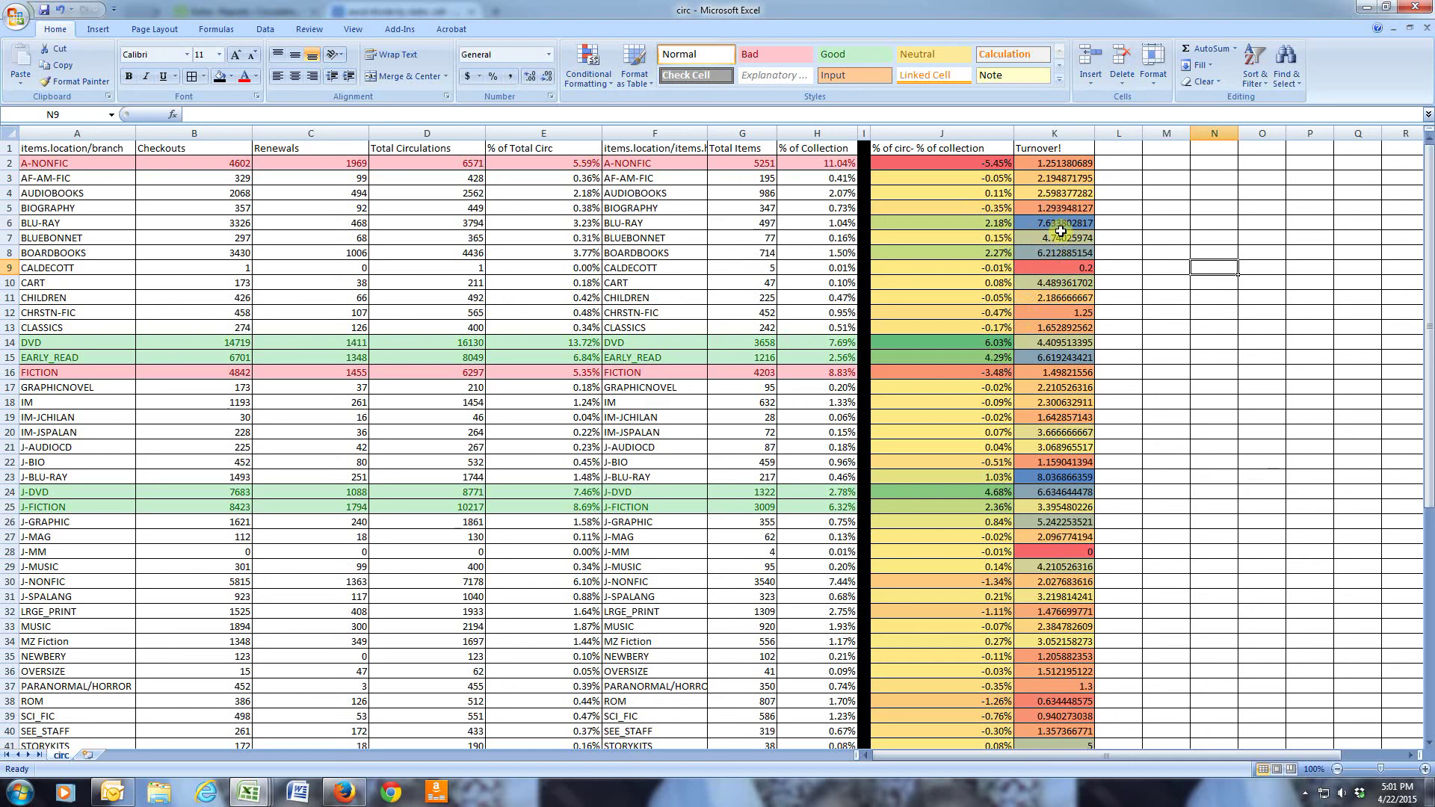
Step: Check the TOTAL turnover formula in K56 and select the e- rhyming/songs and TOTAL rows
{"action": "scroll", "coordinate": [1075, 383], "scroll_direction": "down", "scroll_amount": 6}
{"action": "scroll", "coordinate": [1075, 383], "scroll_direction": "down", "scroll_amount": 1}
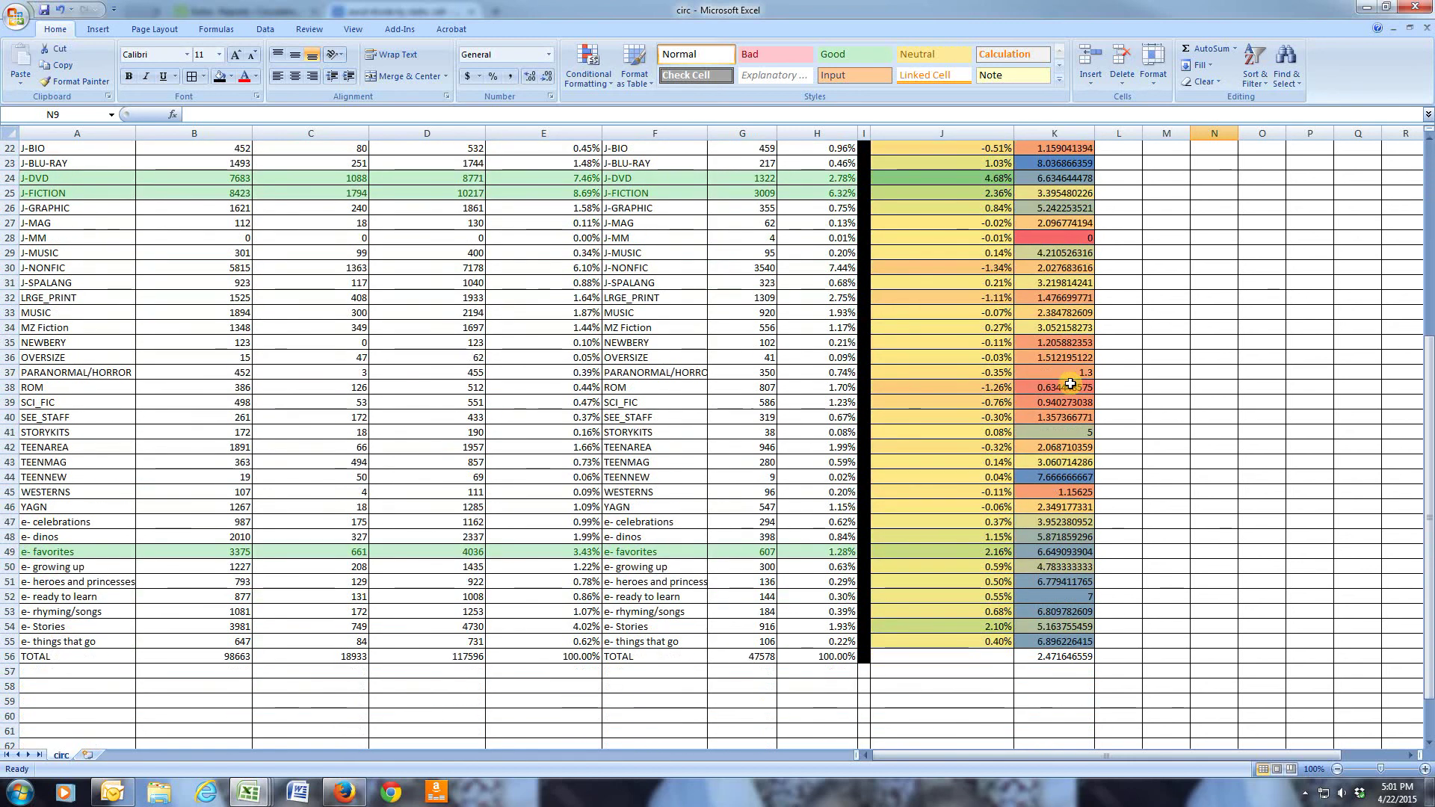
{"action": "left_click", "coordinate": [1055, 657]}
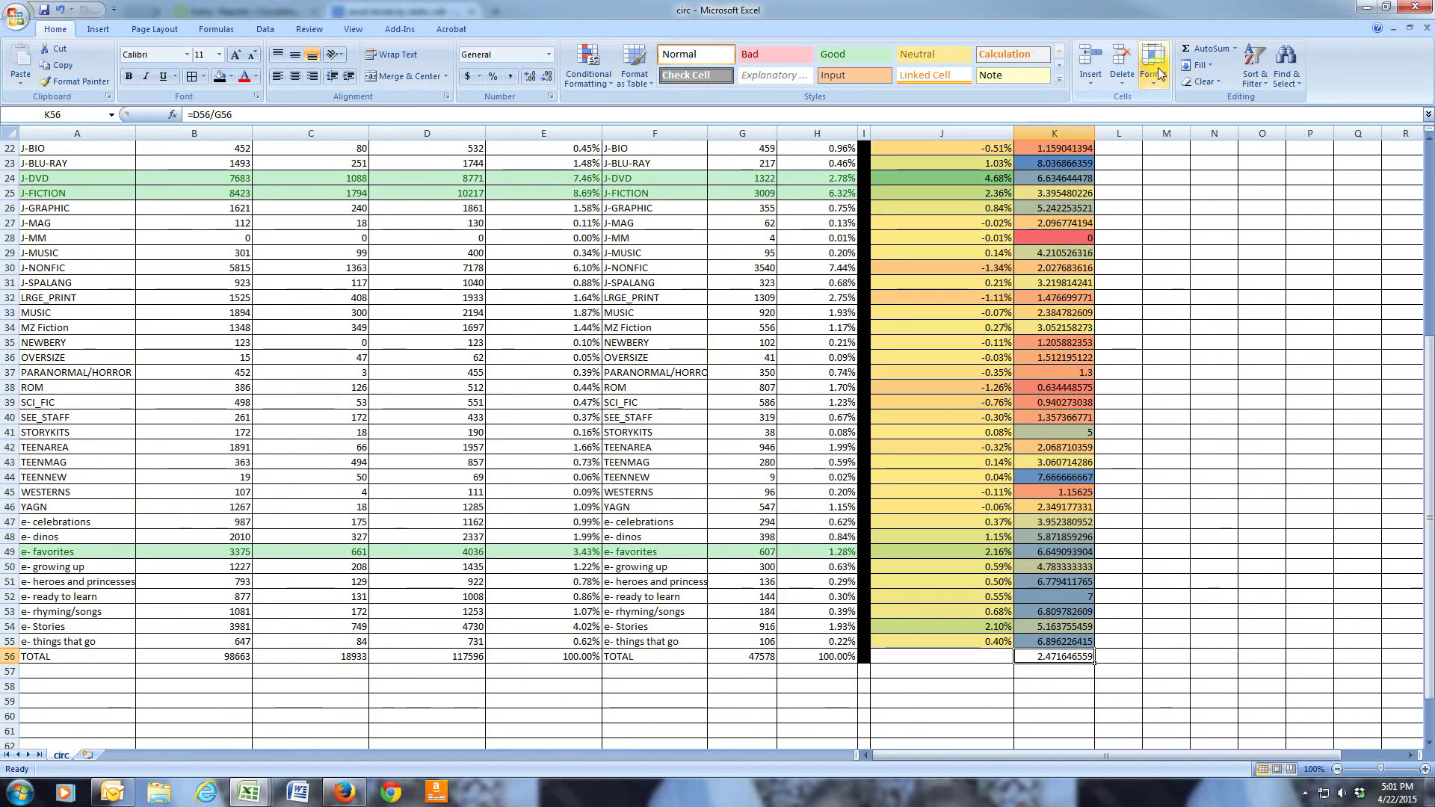
{"action": "left_click", "coordinate": [1212, 341]}
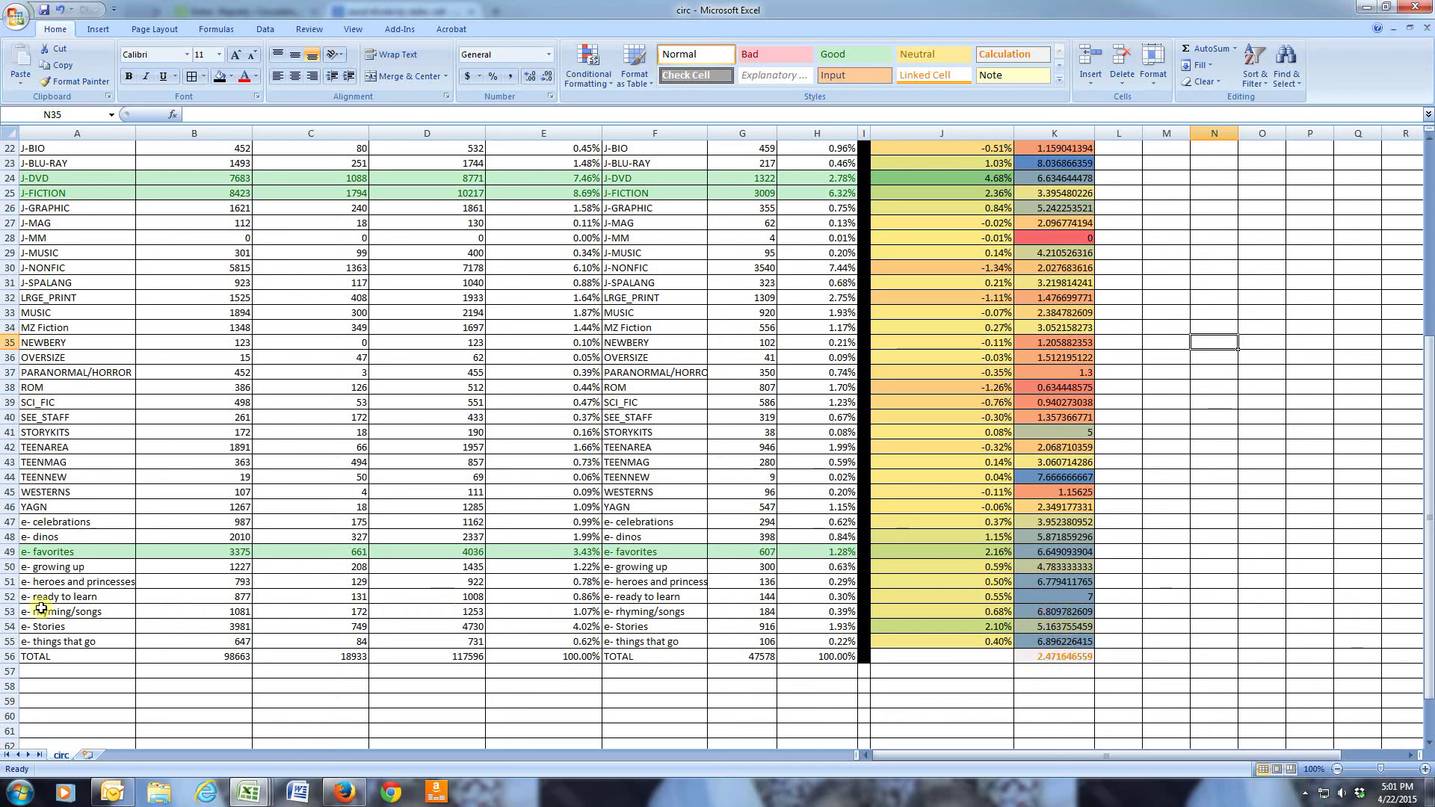
{"action": "left_click", "coordinate": [6, 611]}
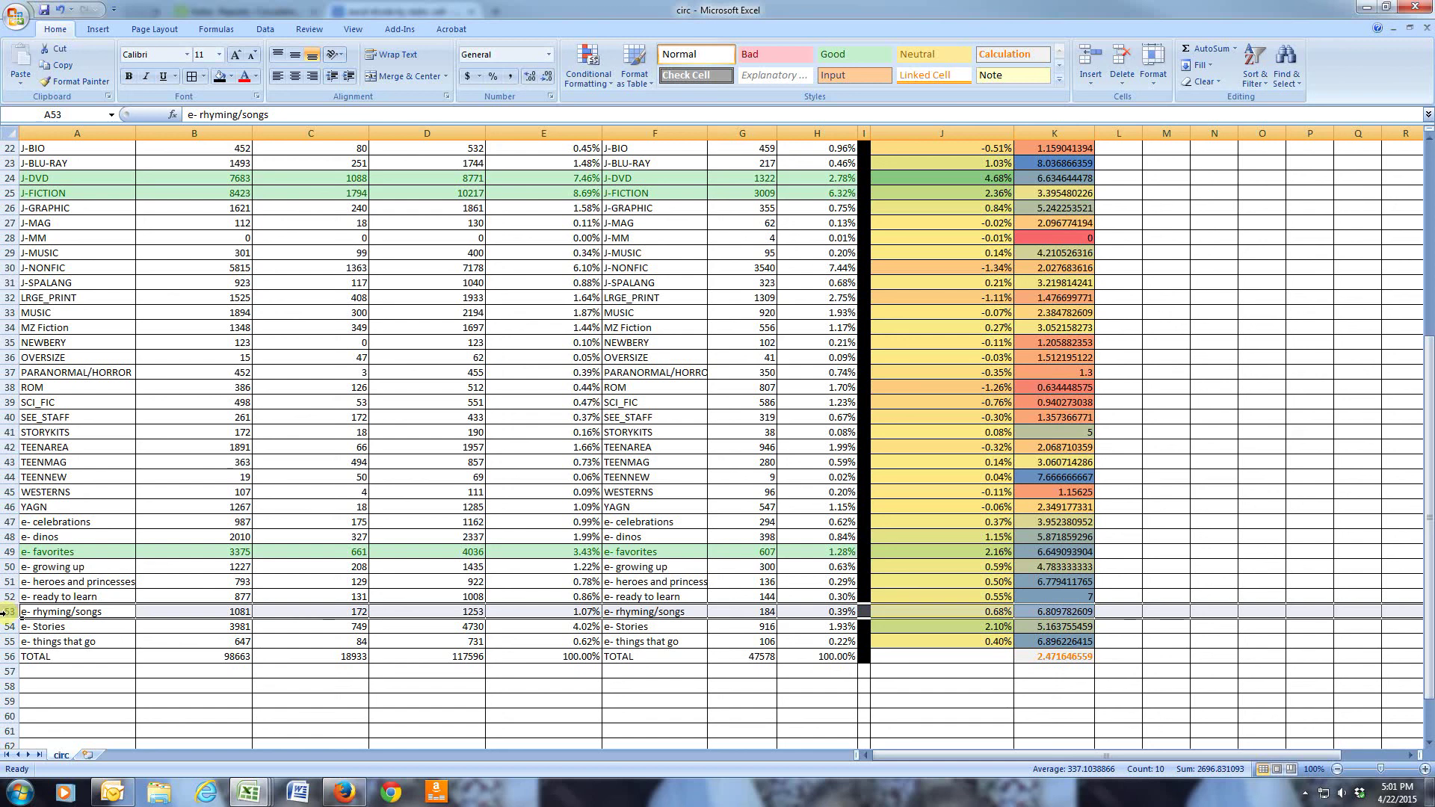
{"action": "left_click", "coordinate": [8, 657]}
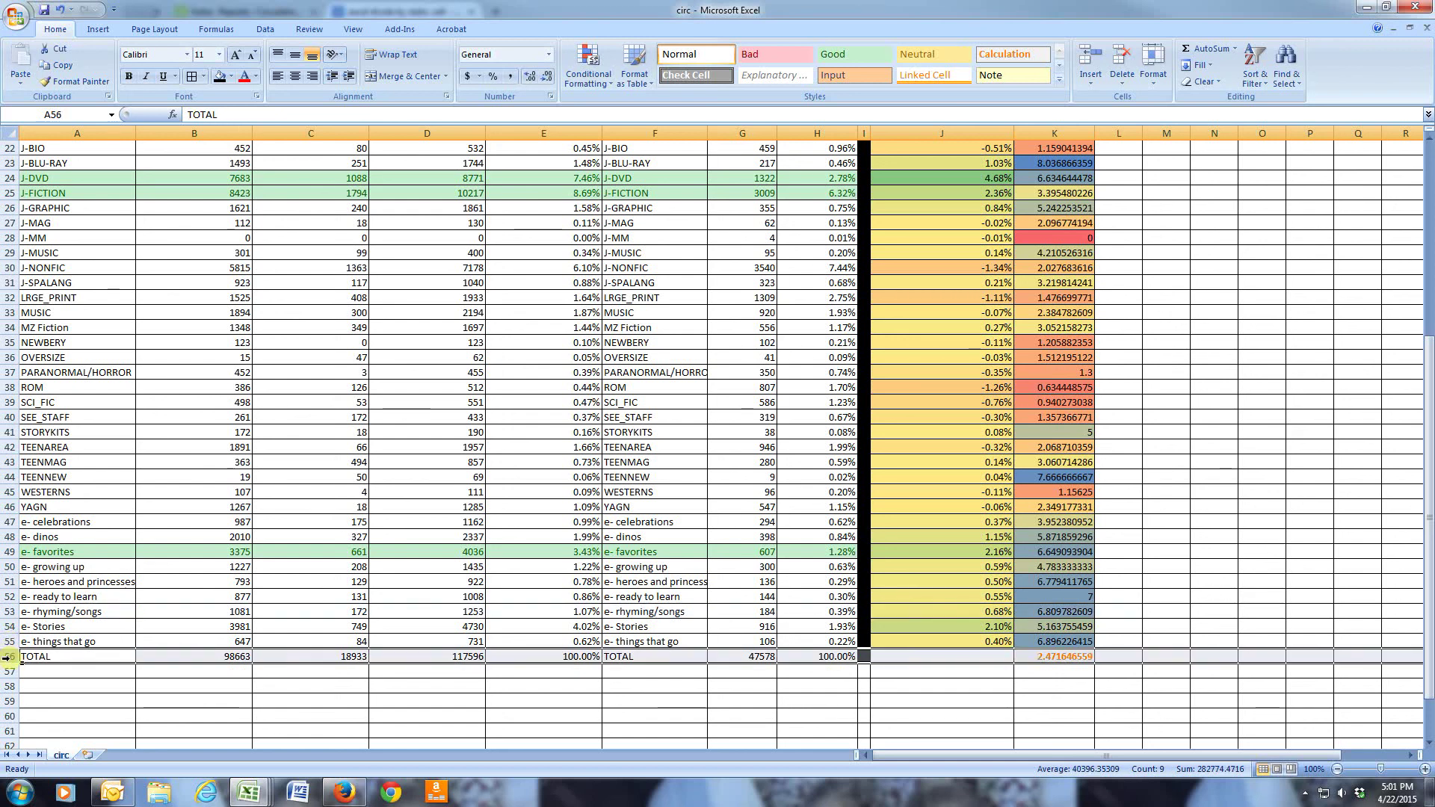
{"action": "scroll", "coordinate": [77, 645], "scroll_direction": "up", "scroll_amount": 7}
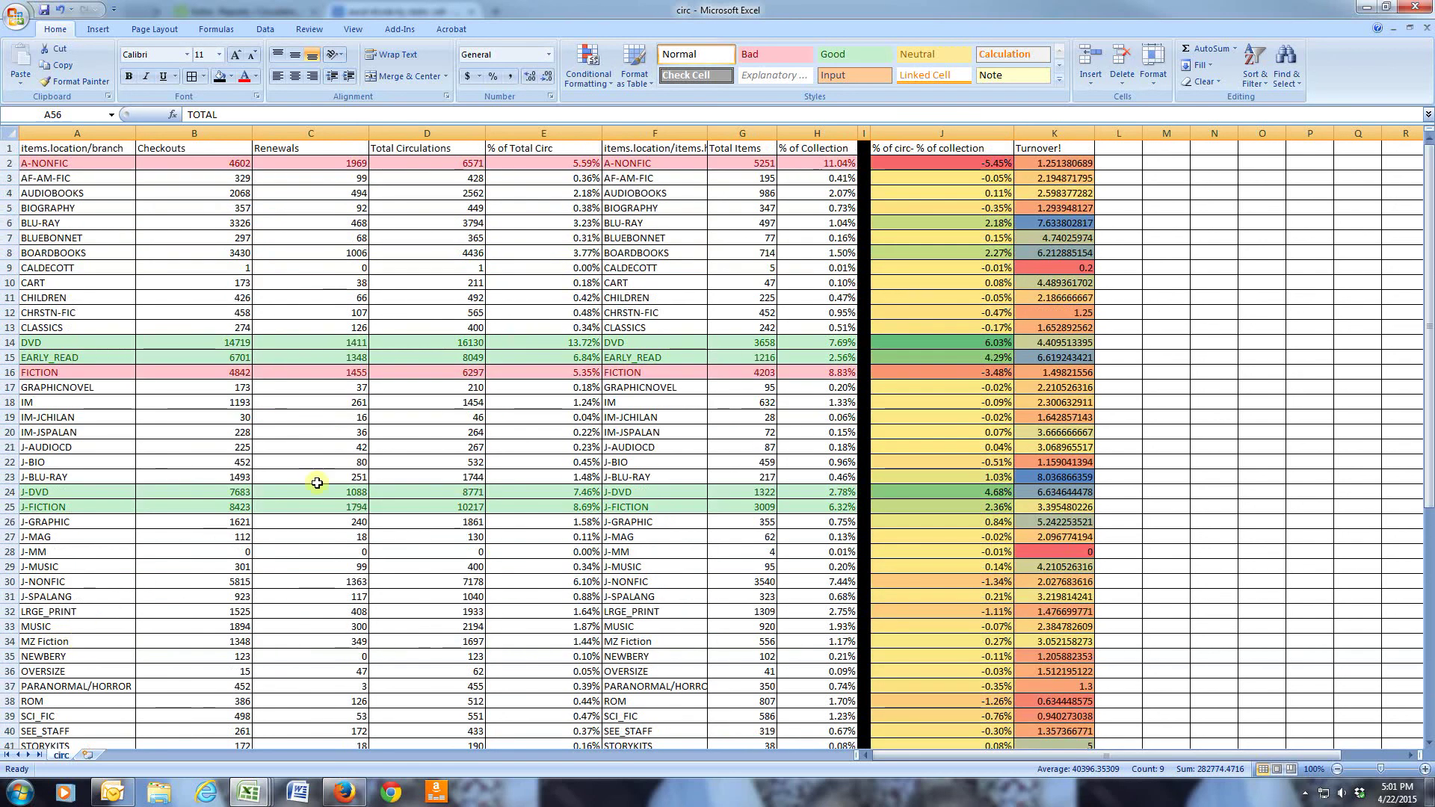